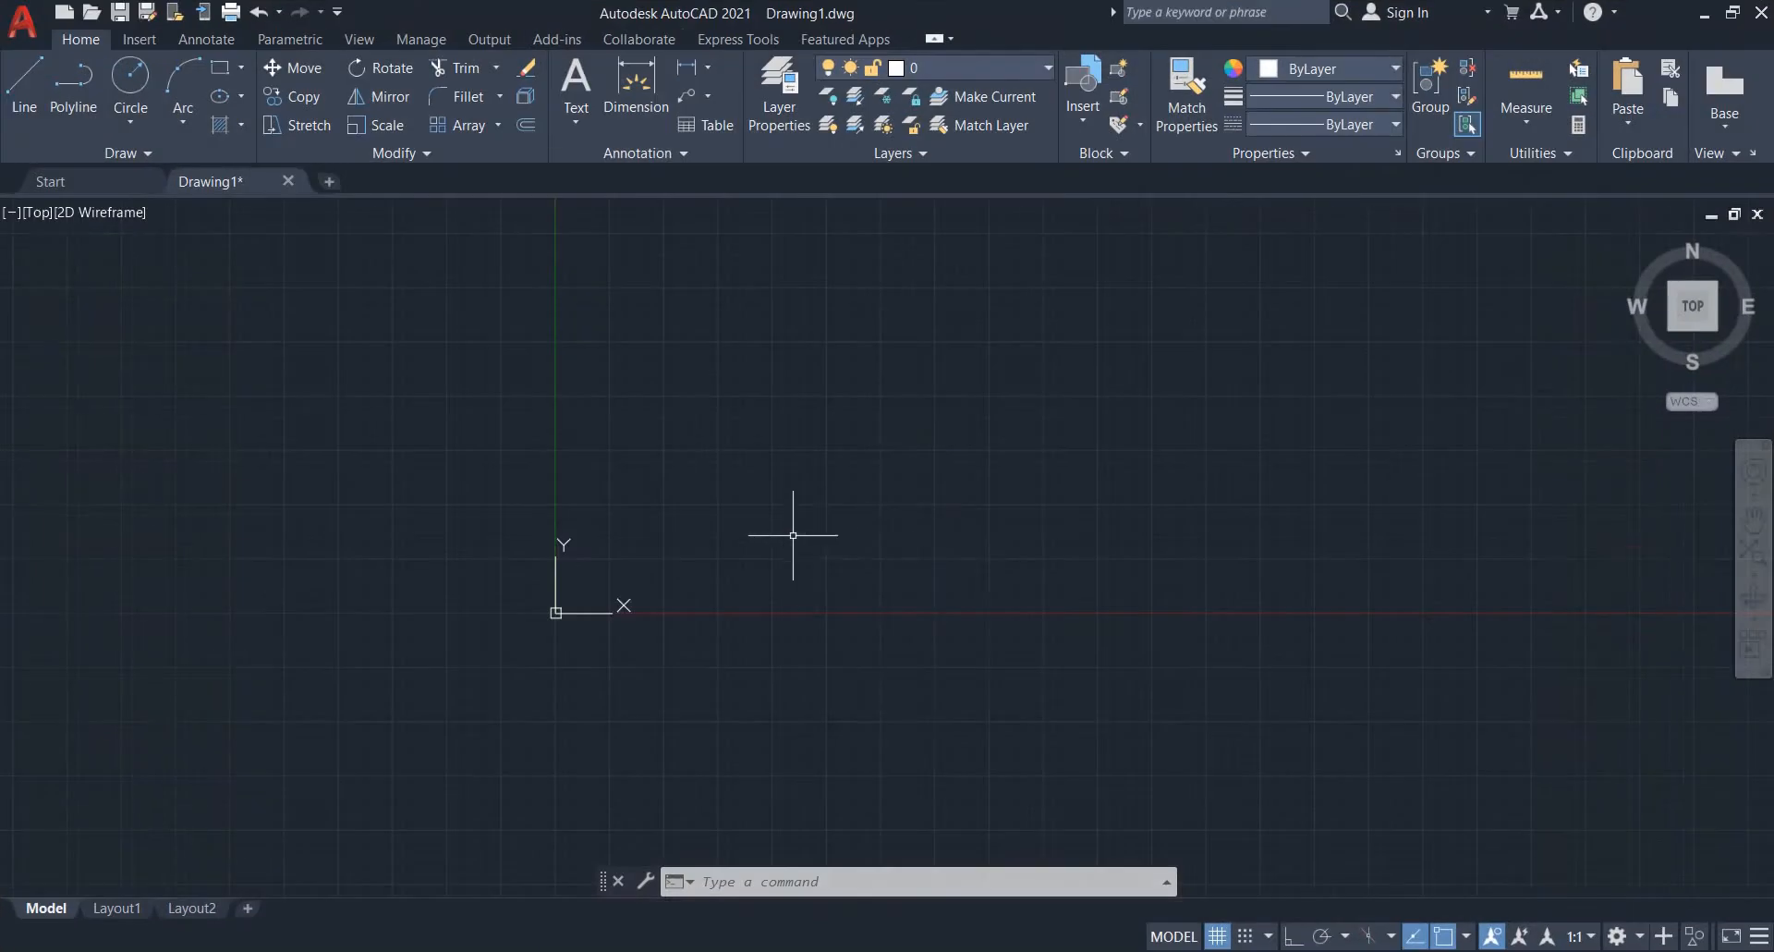
Consult the EX 43.PNG drawing in Photos, return to AutoCAD and draw a horizontal line 225 long with Ortho on
scroll(851, 681, down, 5)
key(alt+Tab)
ctrl+scroll(463, 210, up, 1)
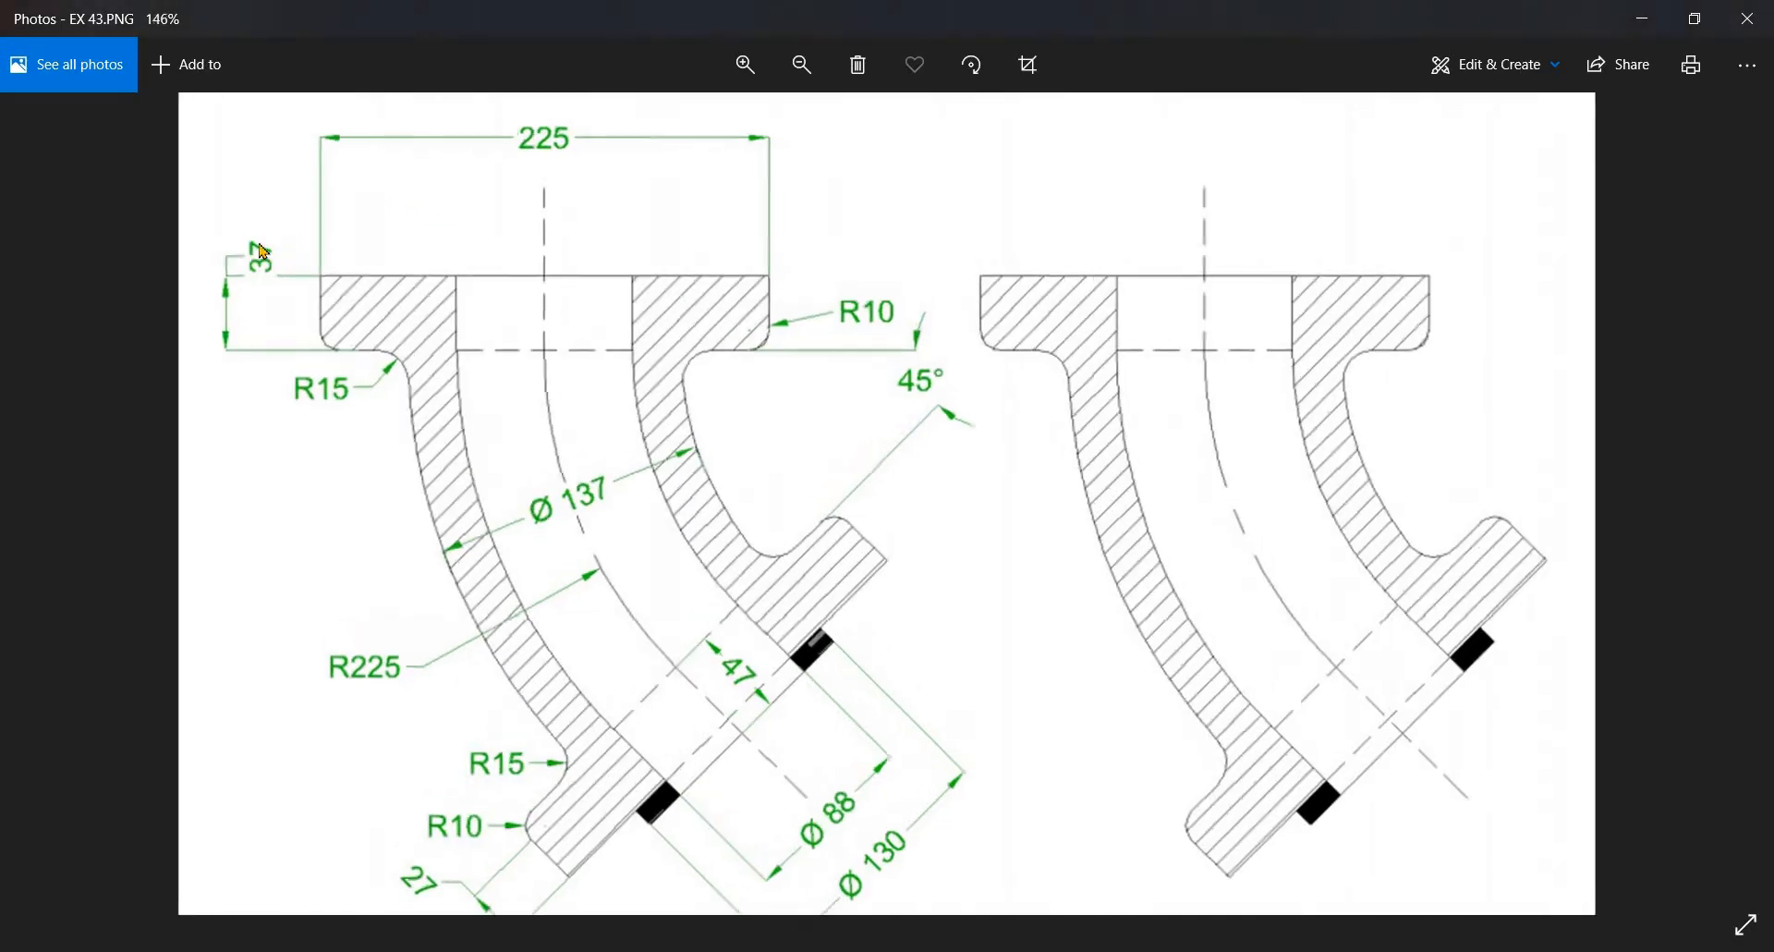
ctrl+scroll(621, 641, down, 1)
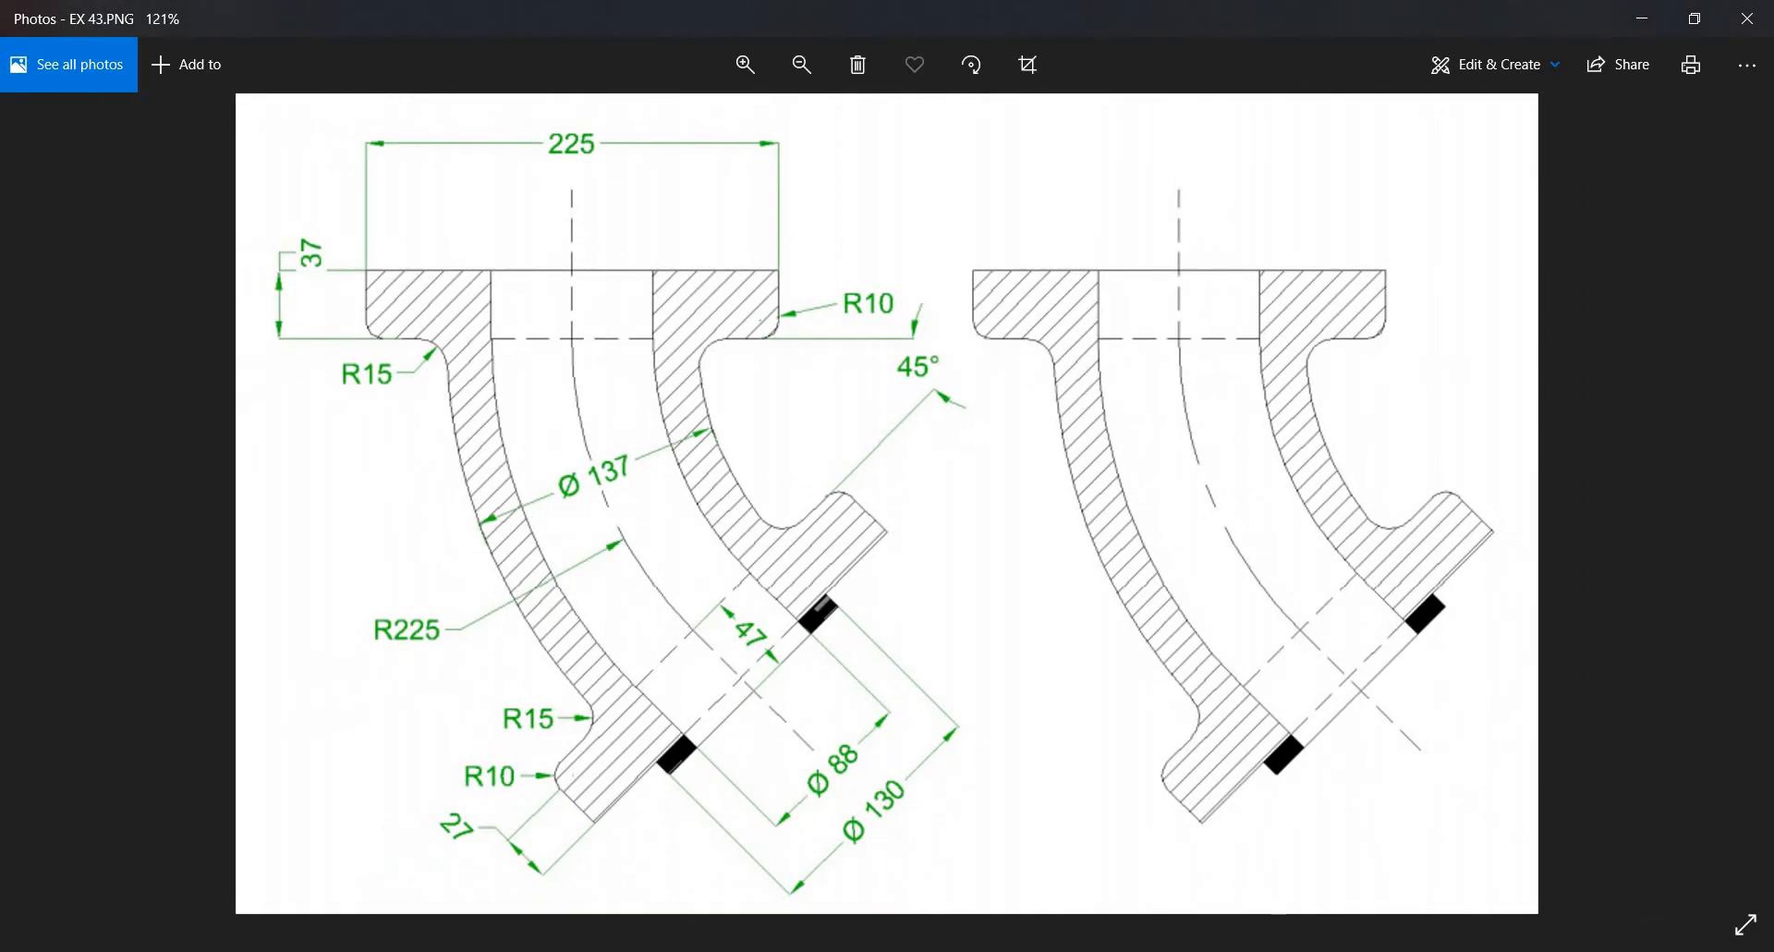
key(alt+Tab)
text(line)
key(Return)
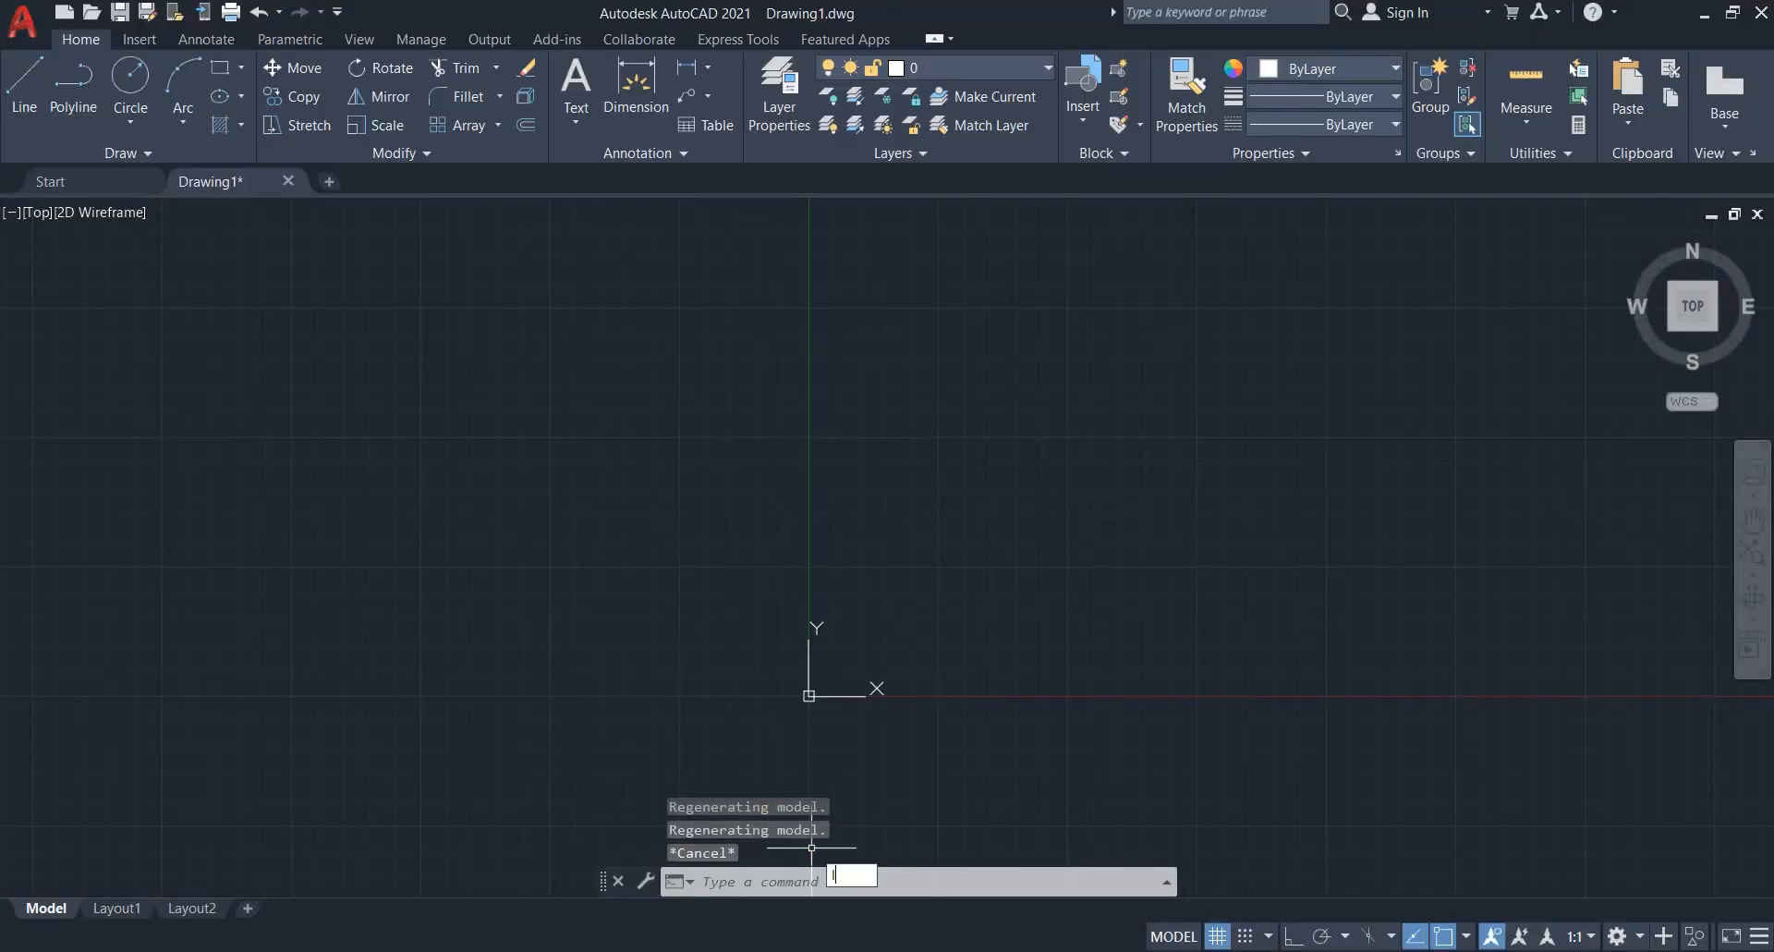
click(433, 366)
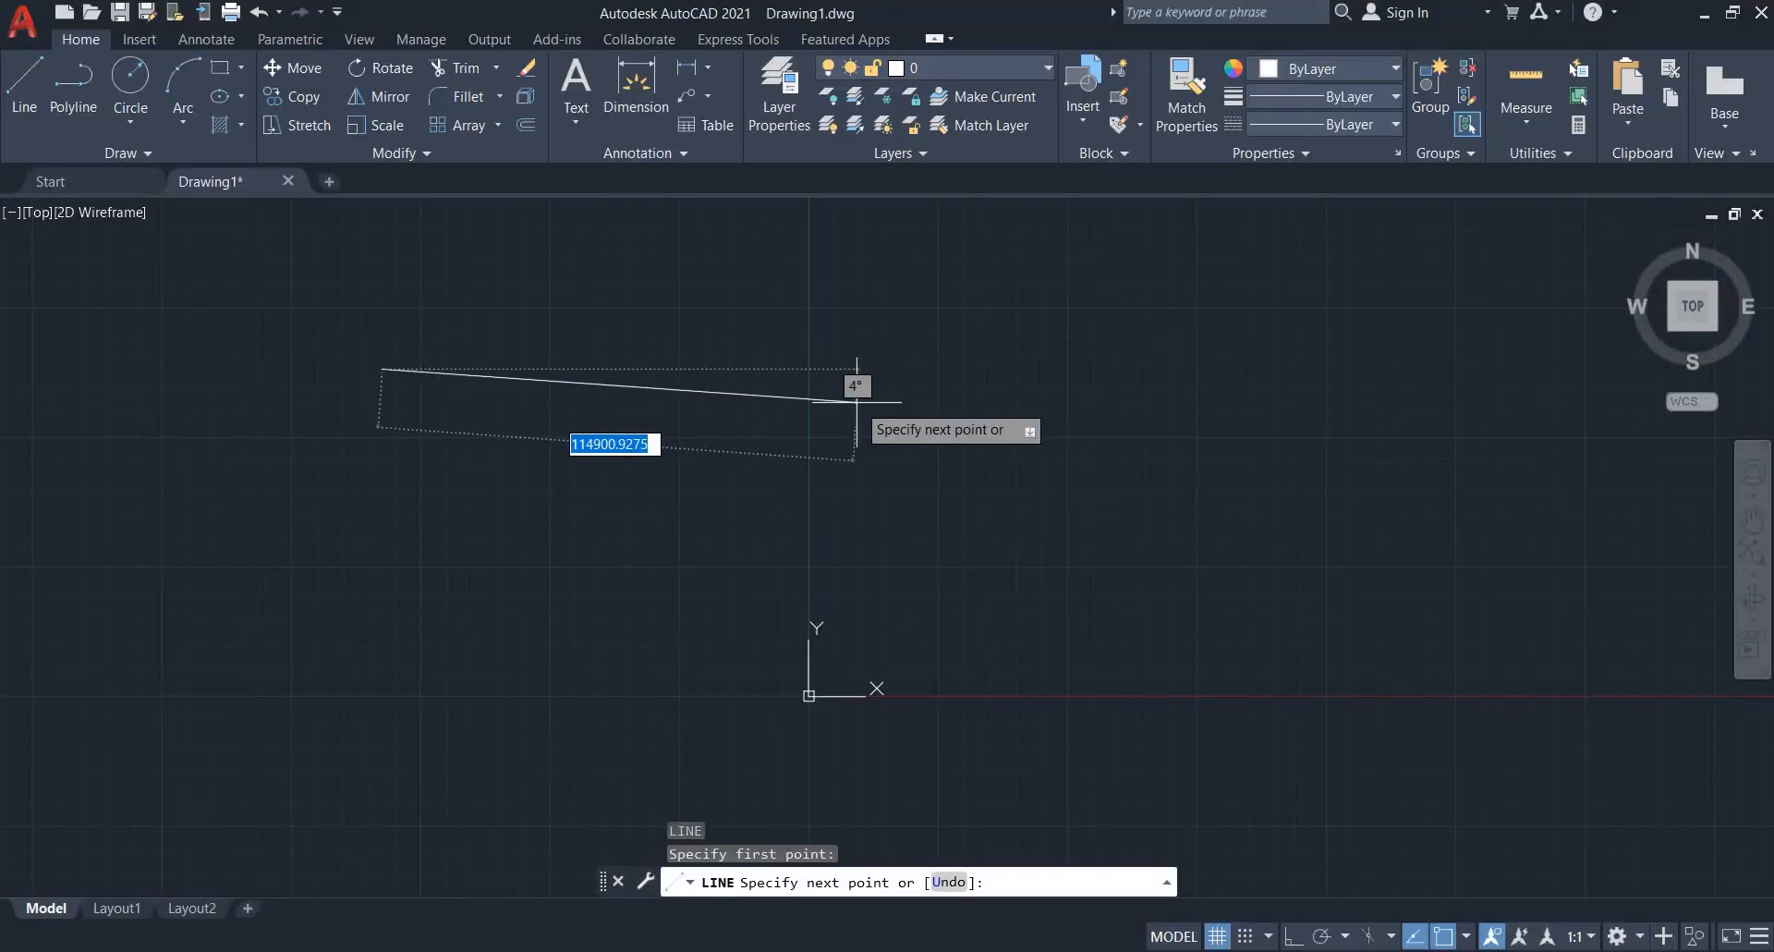
key(F8)
text(225)
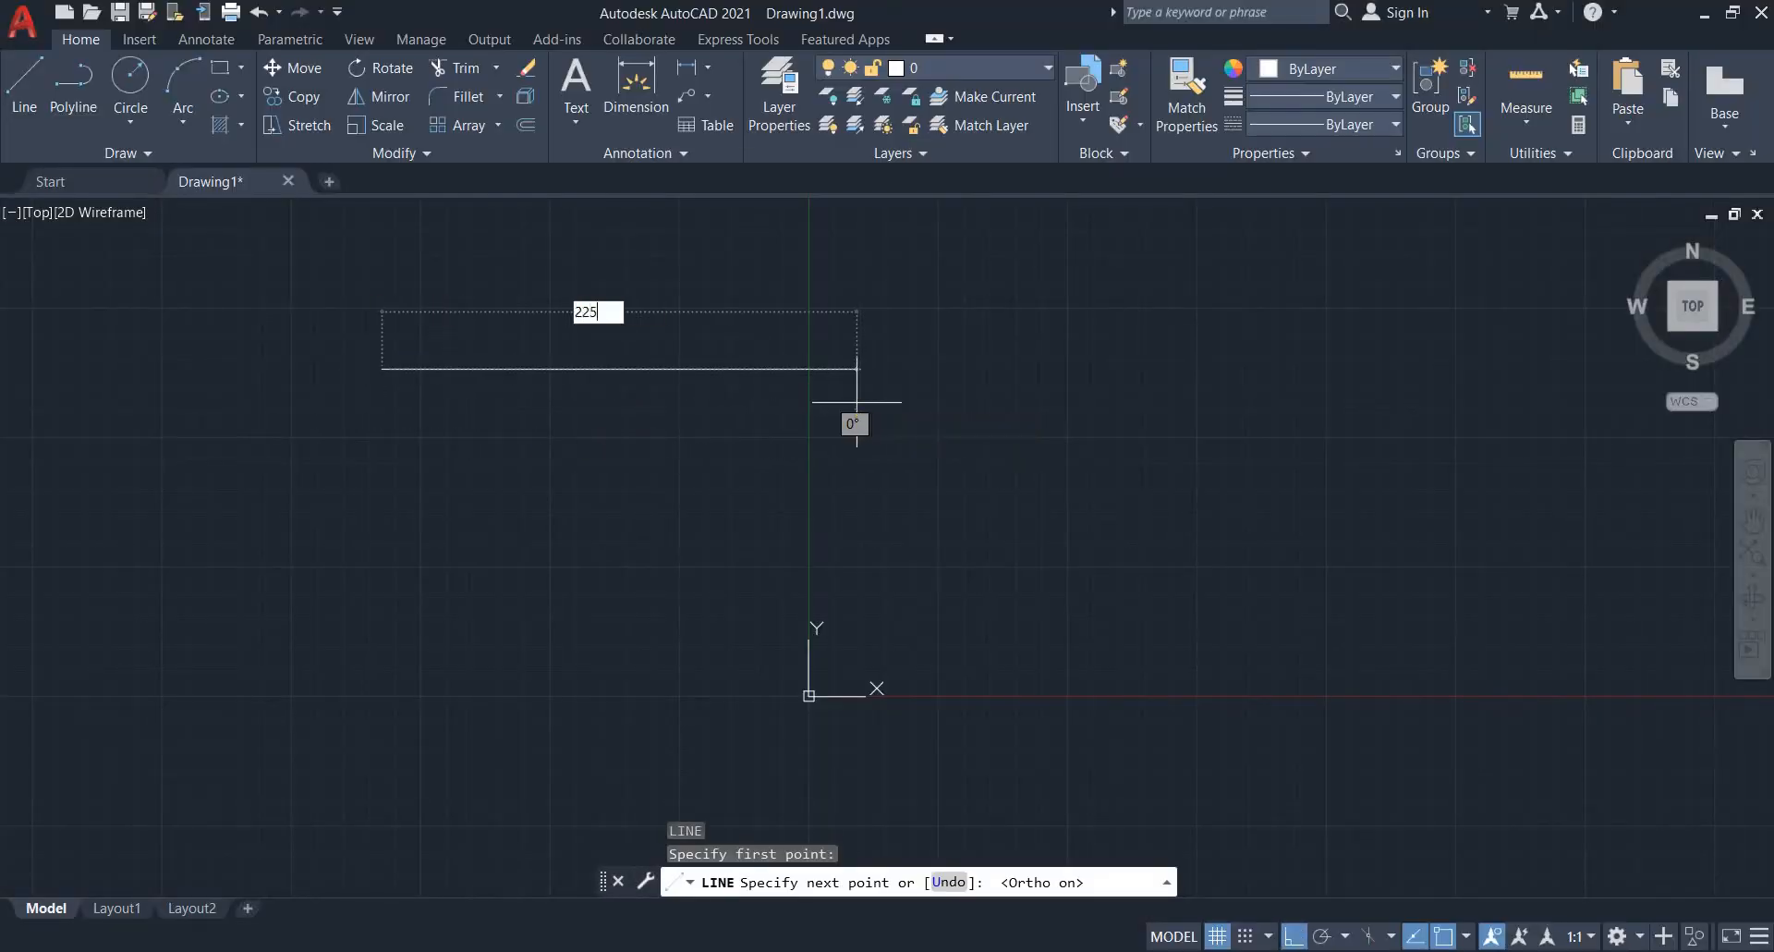
key(Return)
key(Escape)
Zoom to the drawing extents and frame the new horizontal line with some room around it
scroll(297, 348, up, 2)
text(Z)
key(Return)
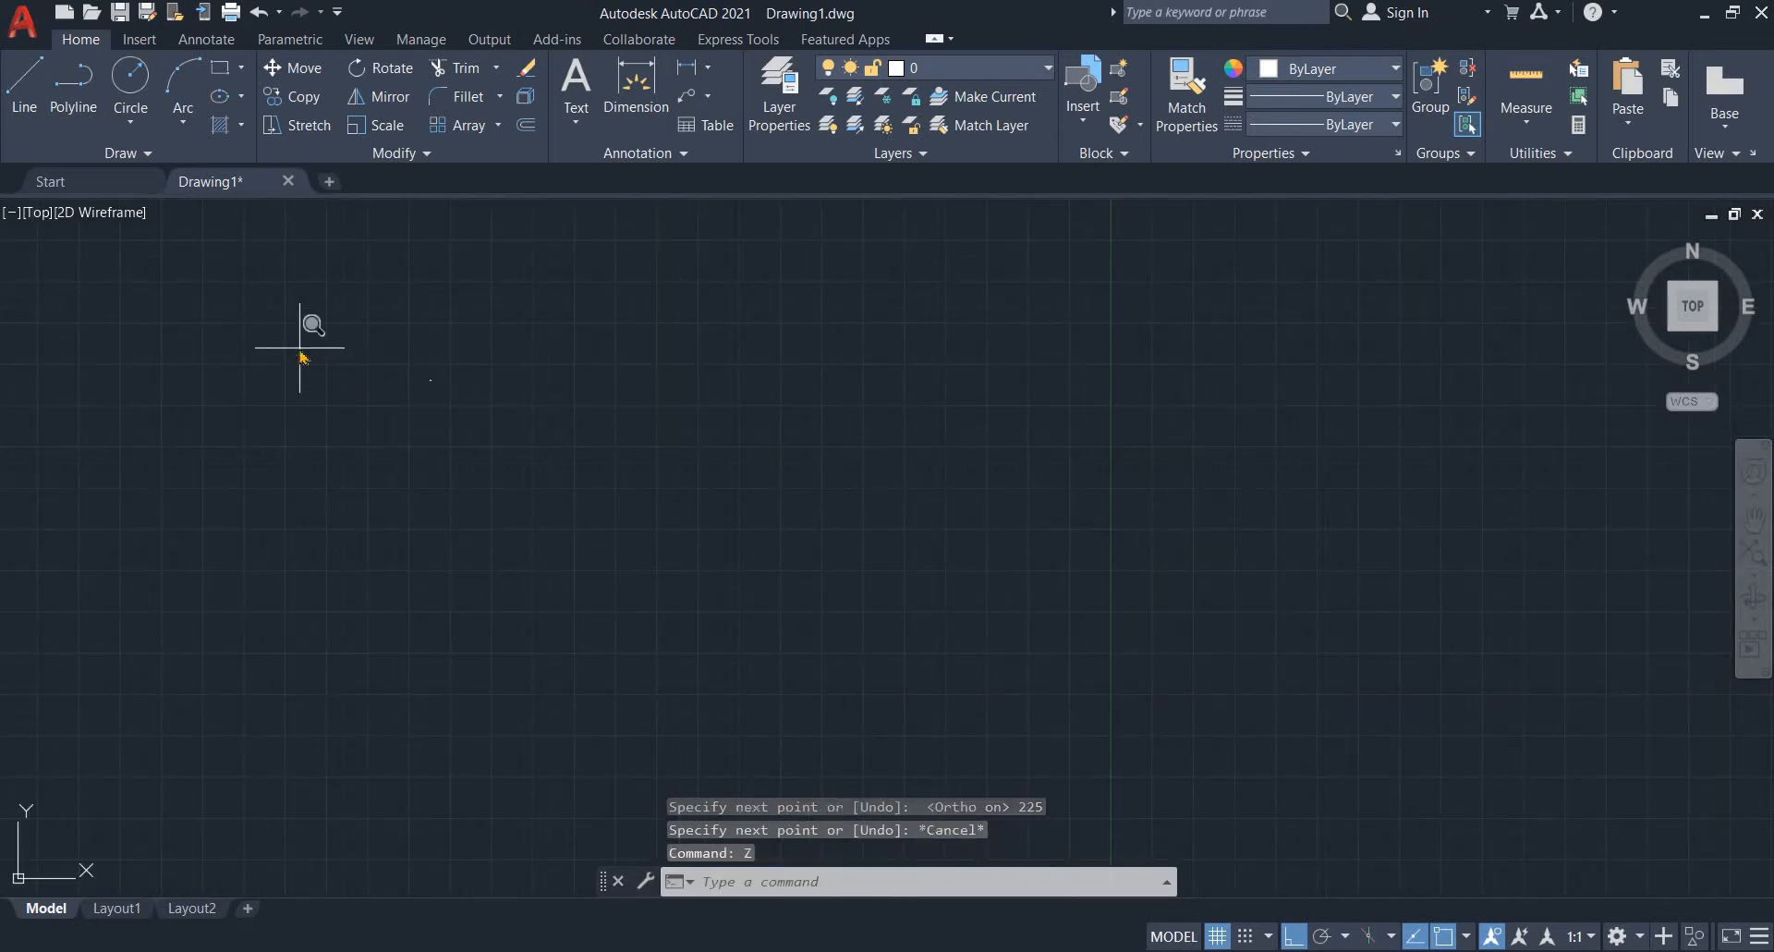
text(e)
key(Return)
scroll(739, 349, down, 6)
middle_drag(745, 349, 737, 412)
key(Home)
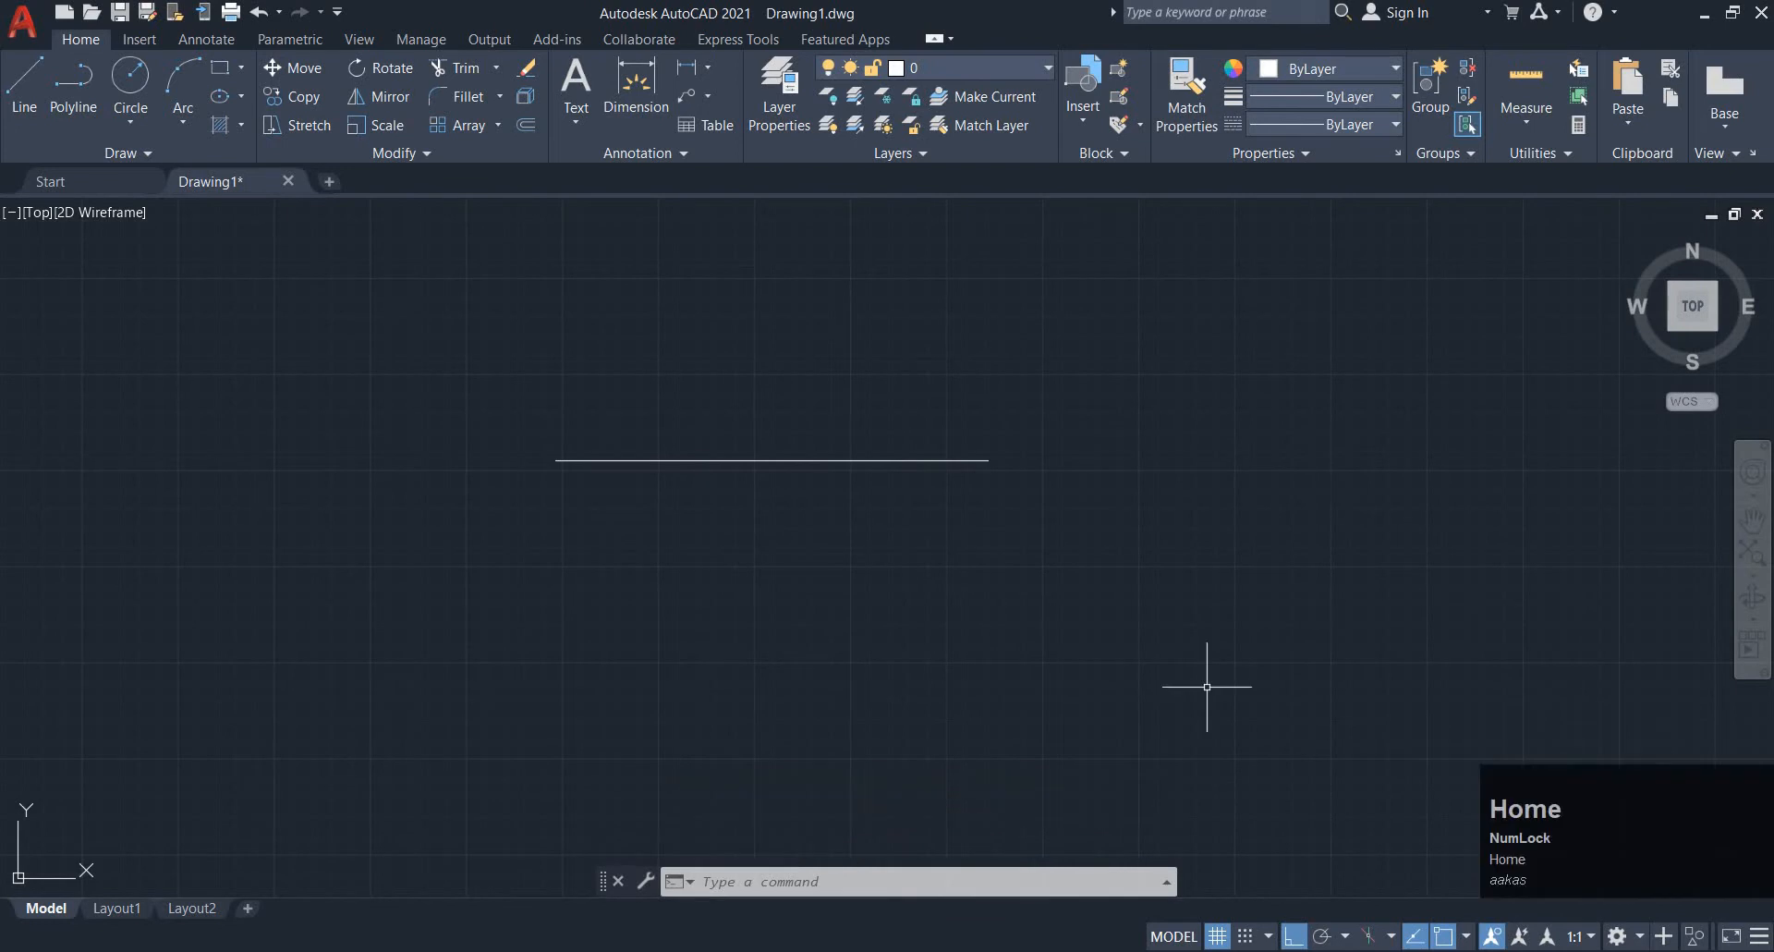
scroll(950, 629, down, 6)
middle_drag(899, 465, 945, 460)
scroll(993, 516, up, 4)
middle_drag(991, 513, 962, 468)
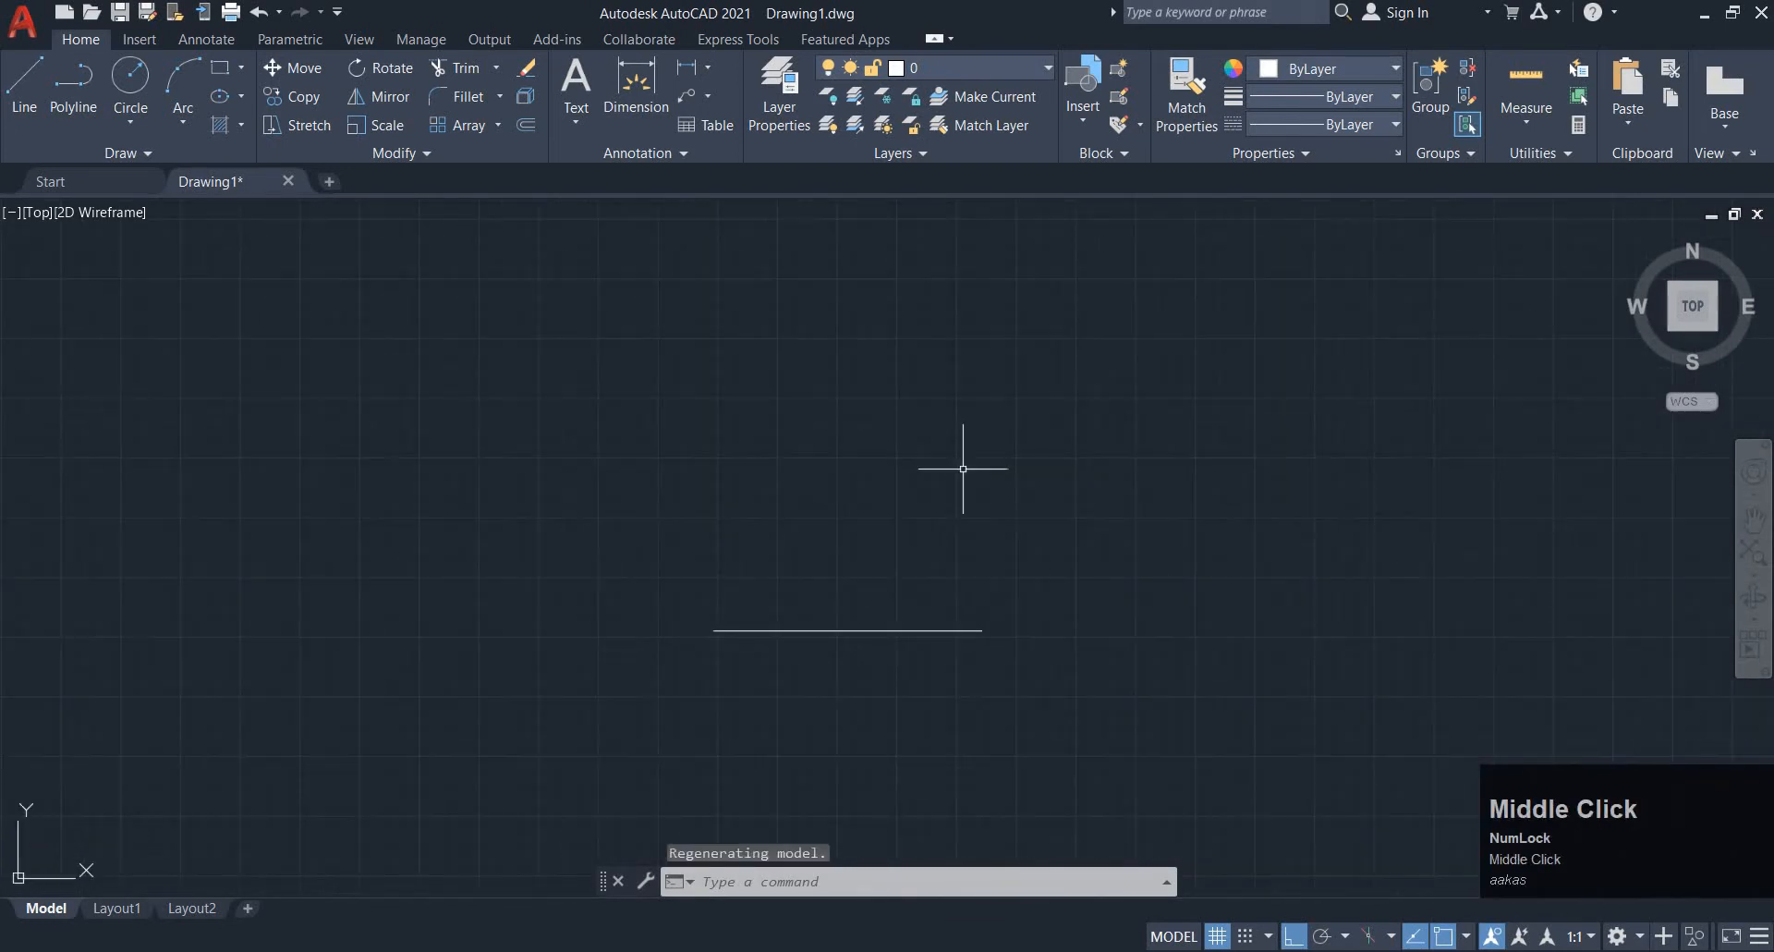
middle_drag(871, 630, 934, 507)
middle_drag(903, 618, 838, 470)
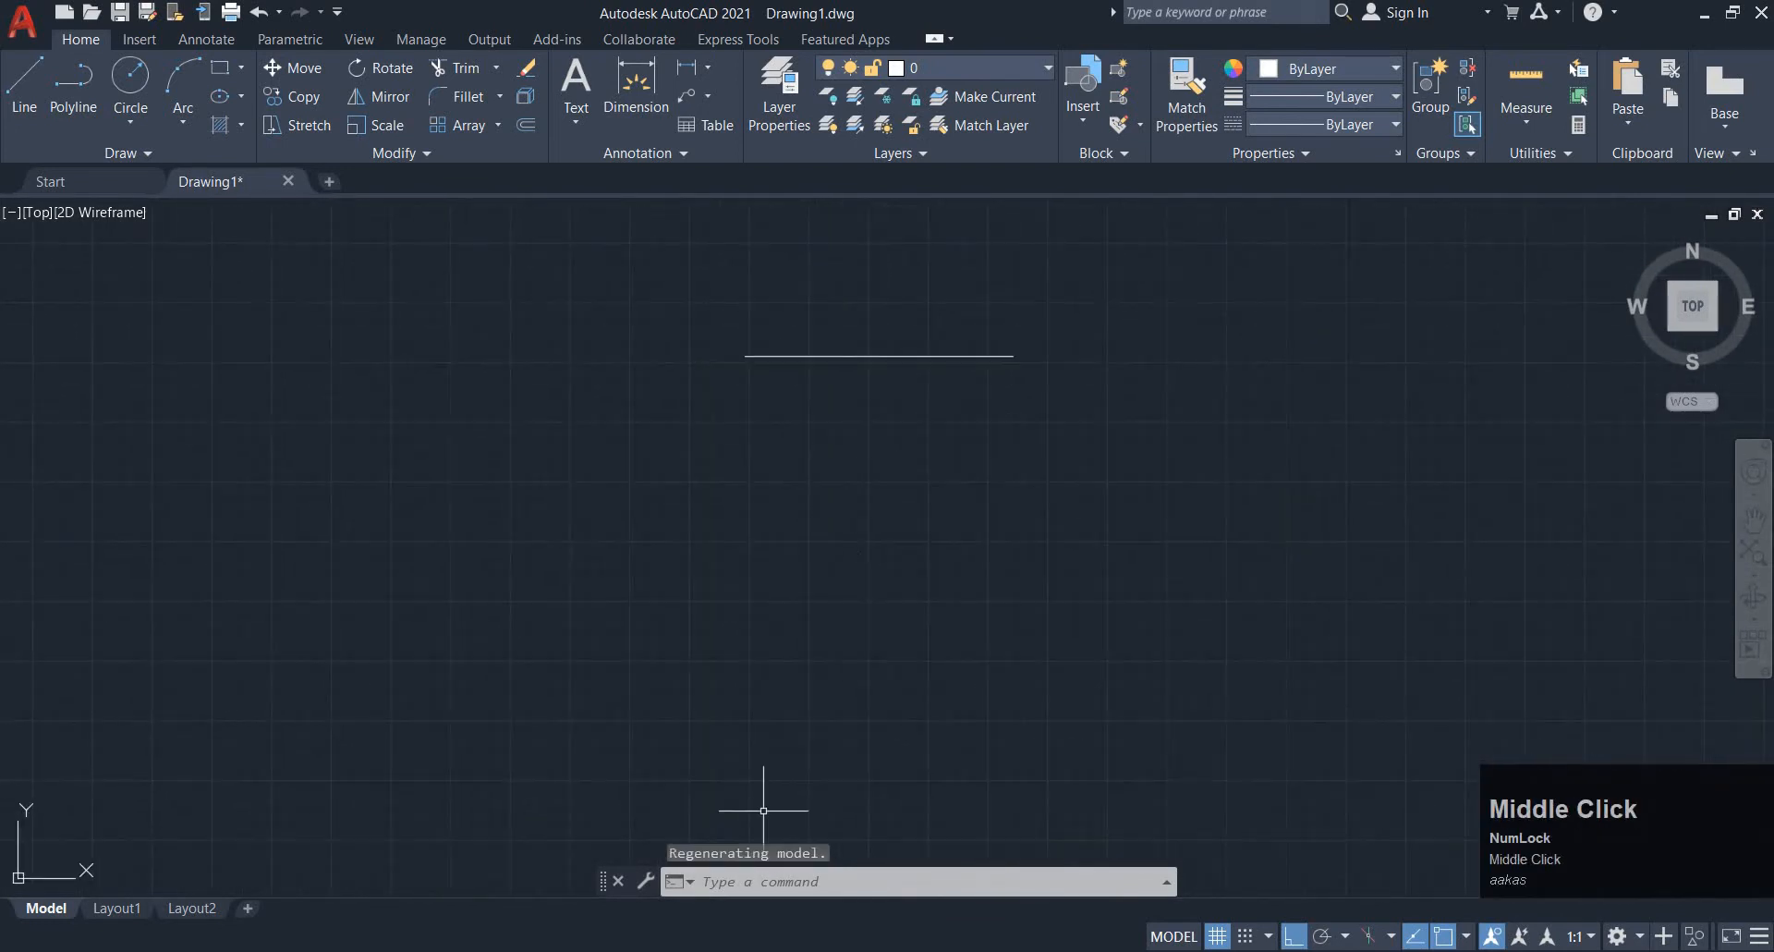
click(817, 819)
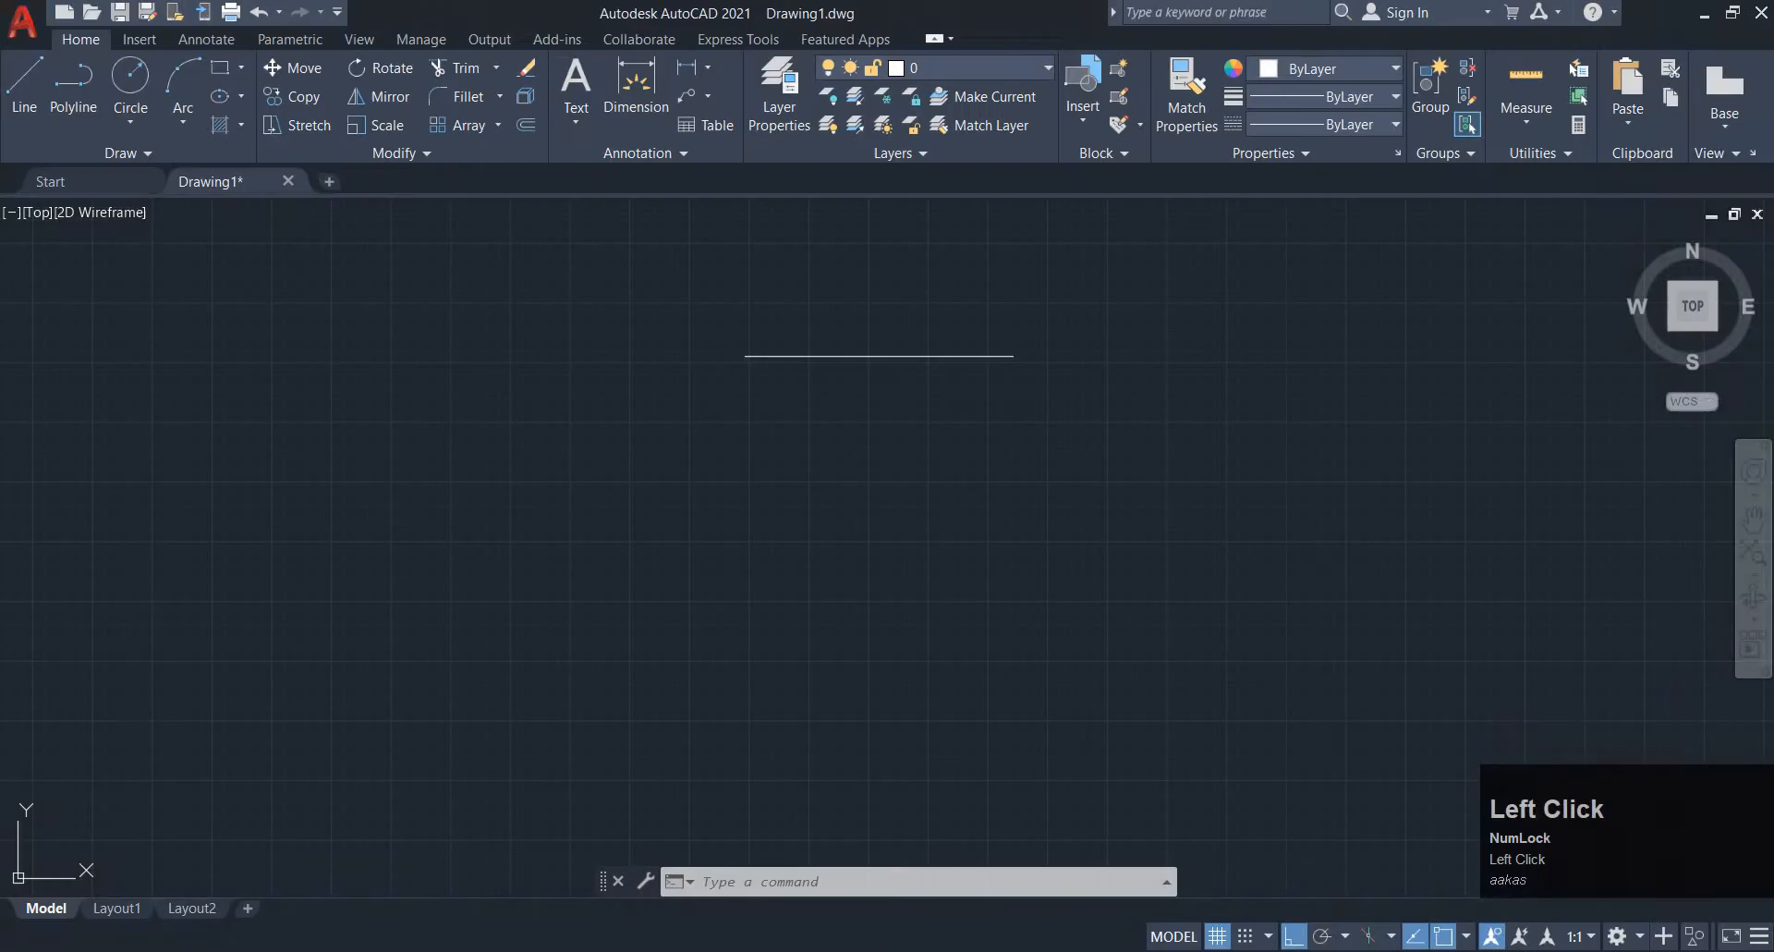
Offset the horizontal line 37 downwards to form the flange's lower edge
middle_click(800, 369)
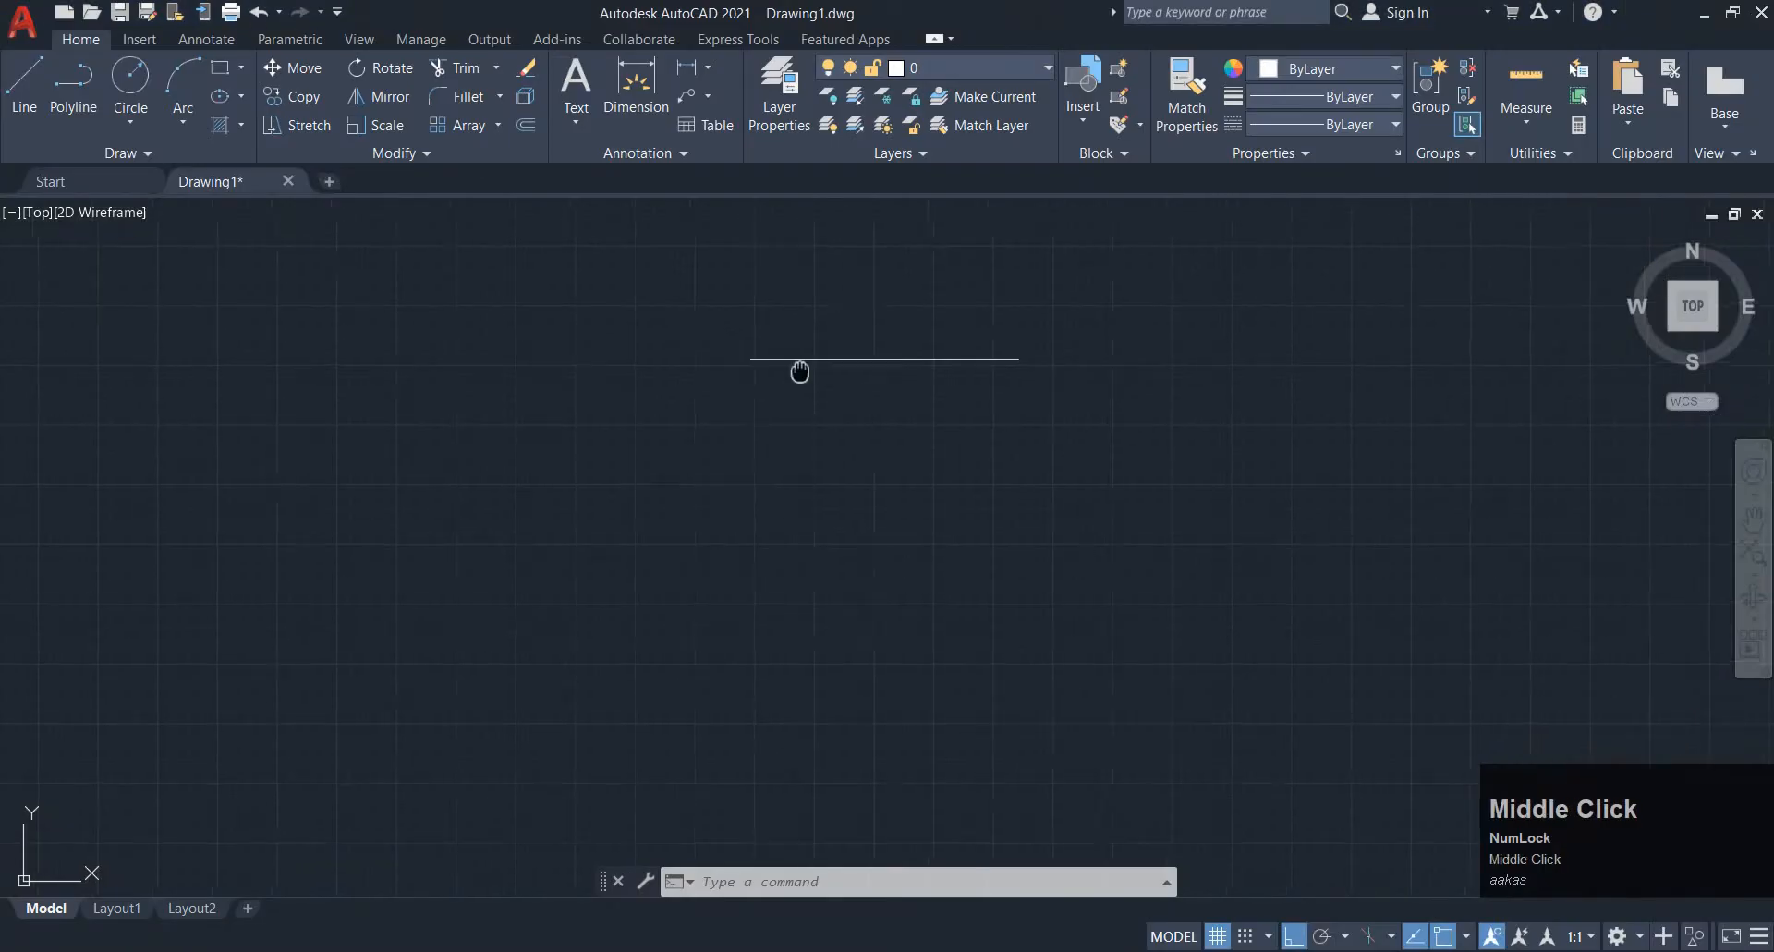
text(o)
key(space)
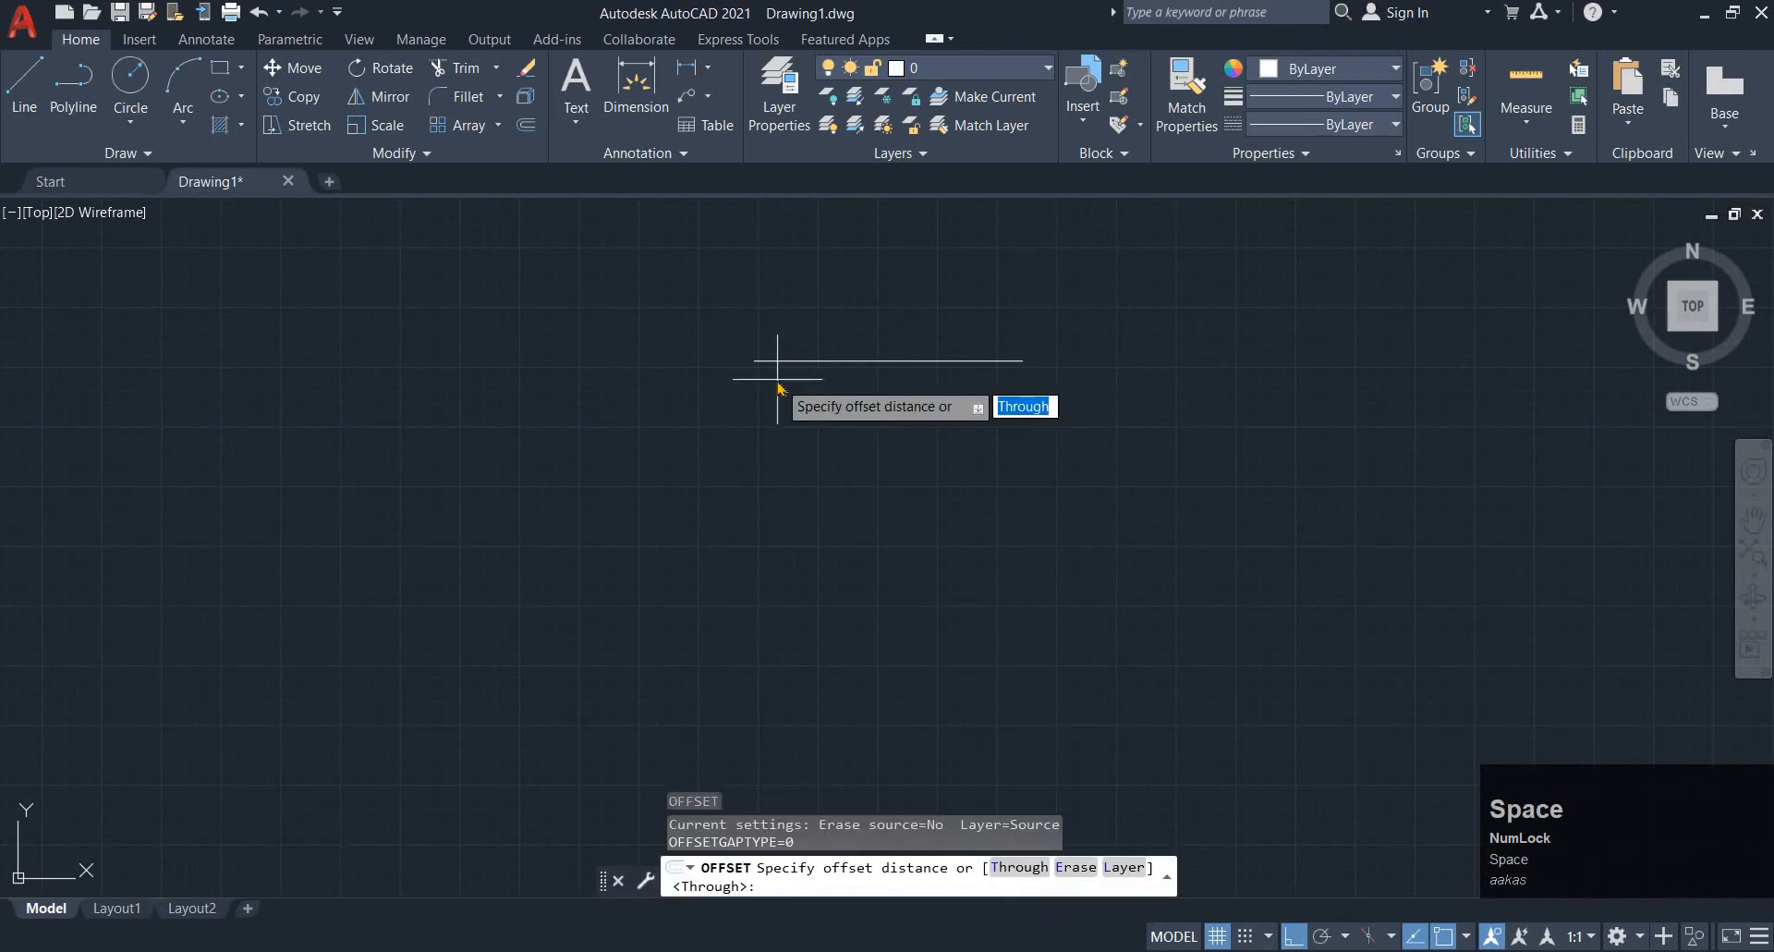
text(1)
key(BackSpace)
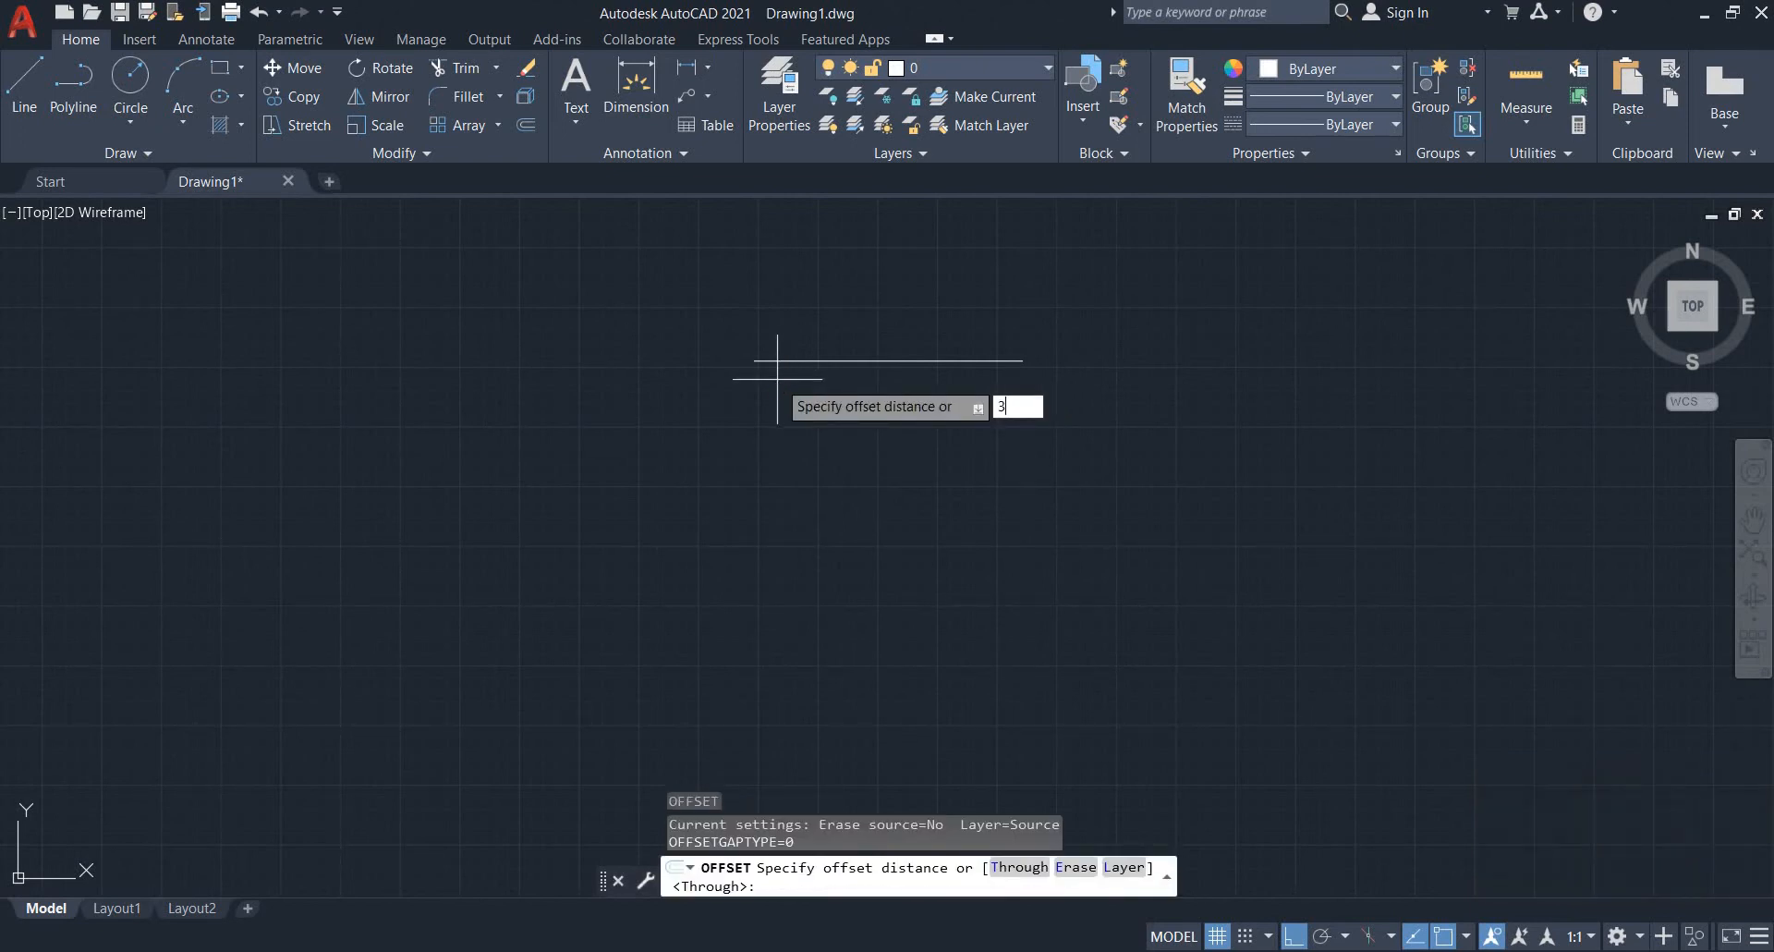
text(37)
key(Return)
click(915, 361)
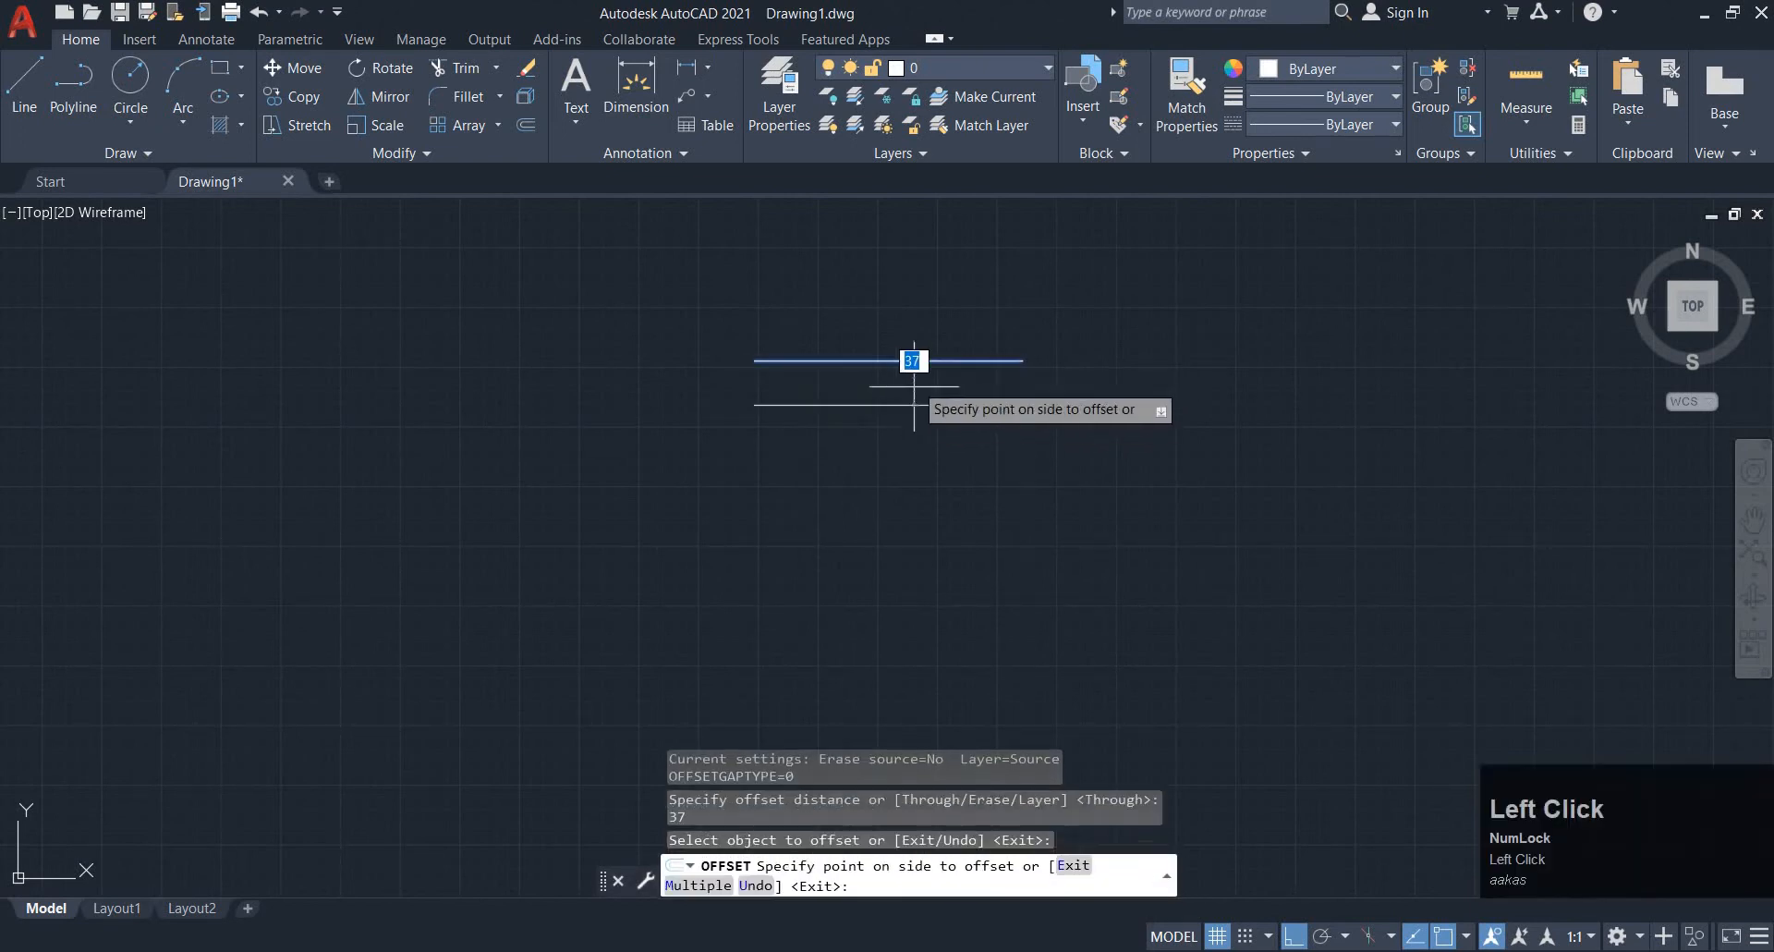
click(921, 429)
middle_drag(930, 388, 847, 376)
key(Escape)
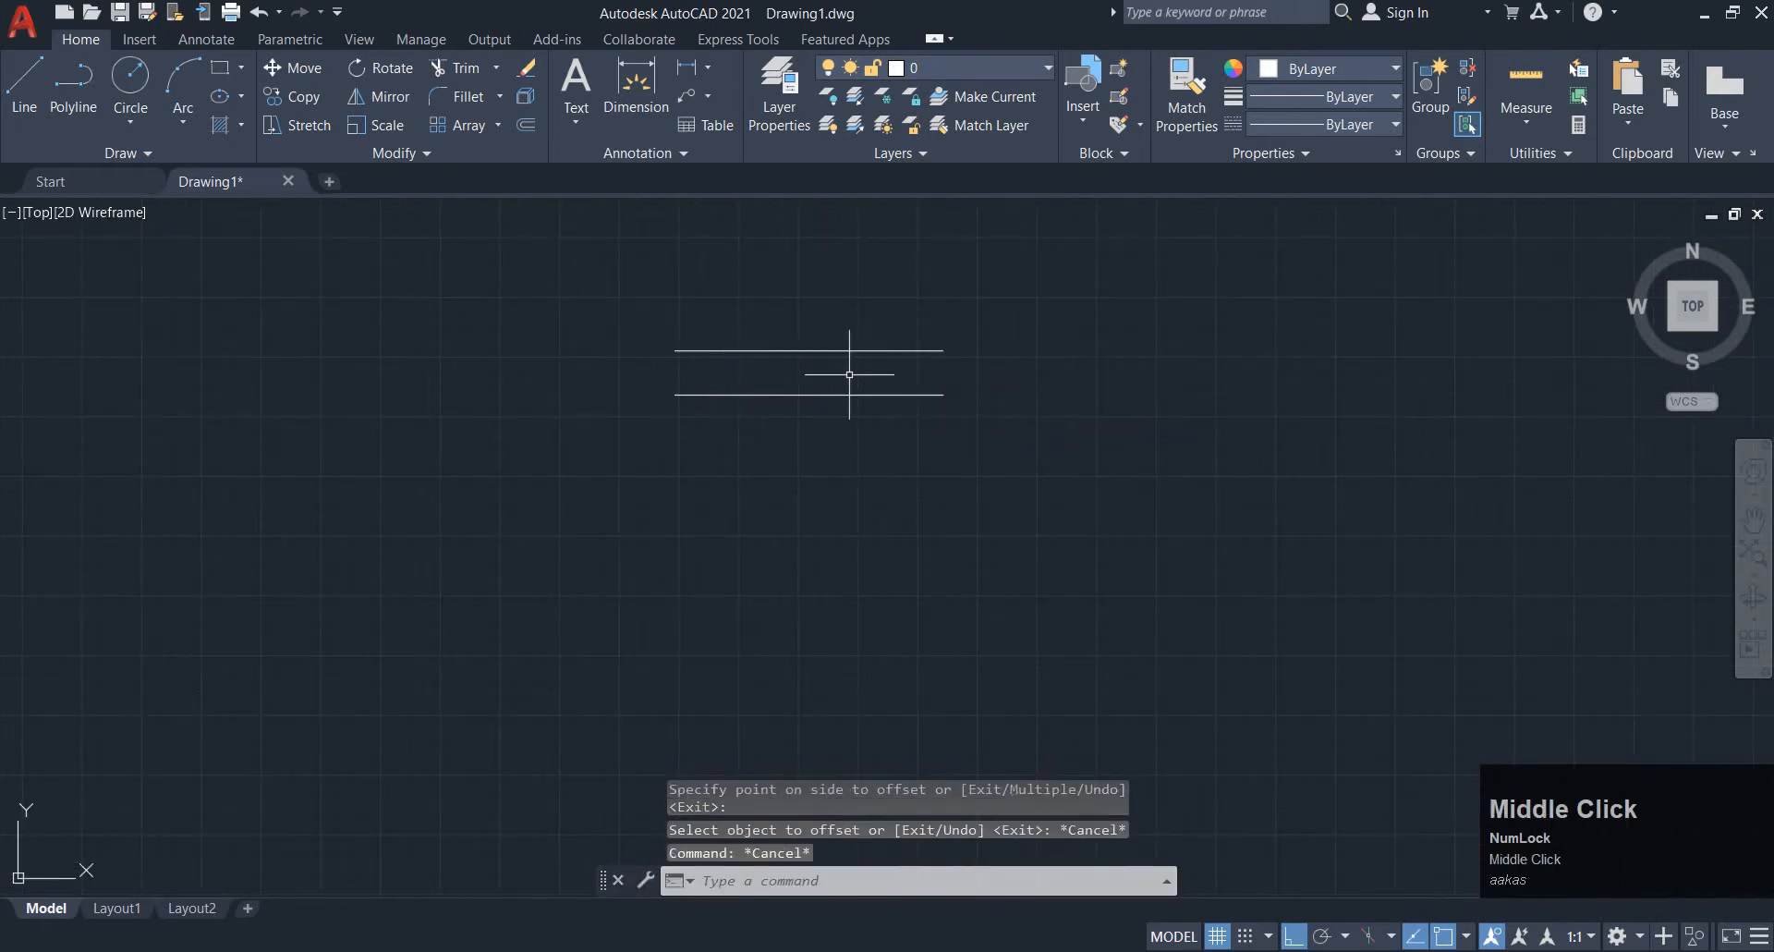
Close the flange outline with vertical lines joining the right and left ends of the two horizontal lines
text(l)
key(space)
click(942, 350)
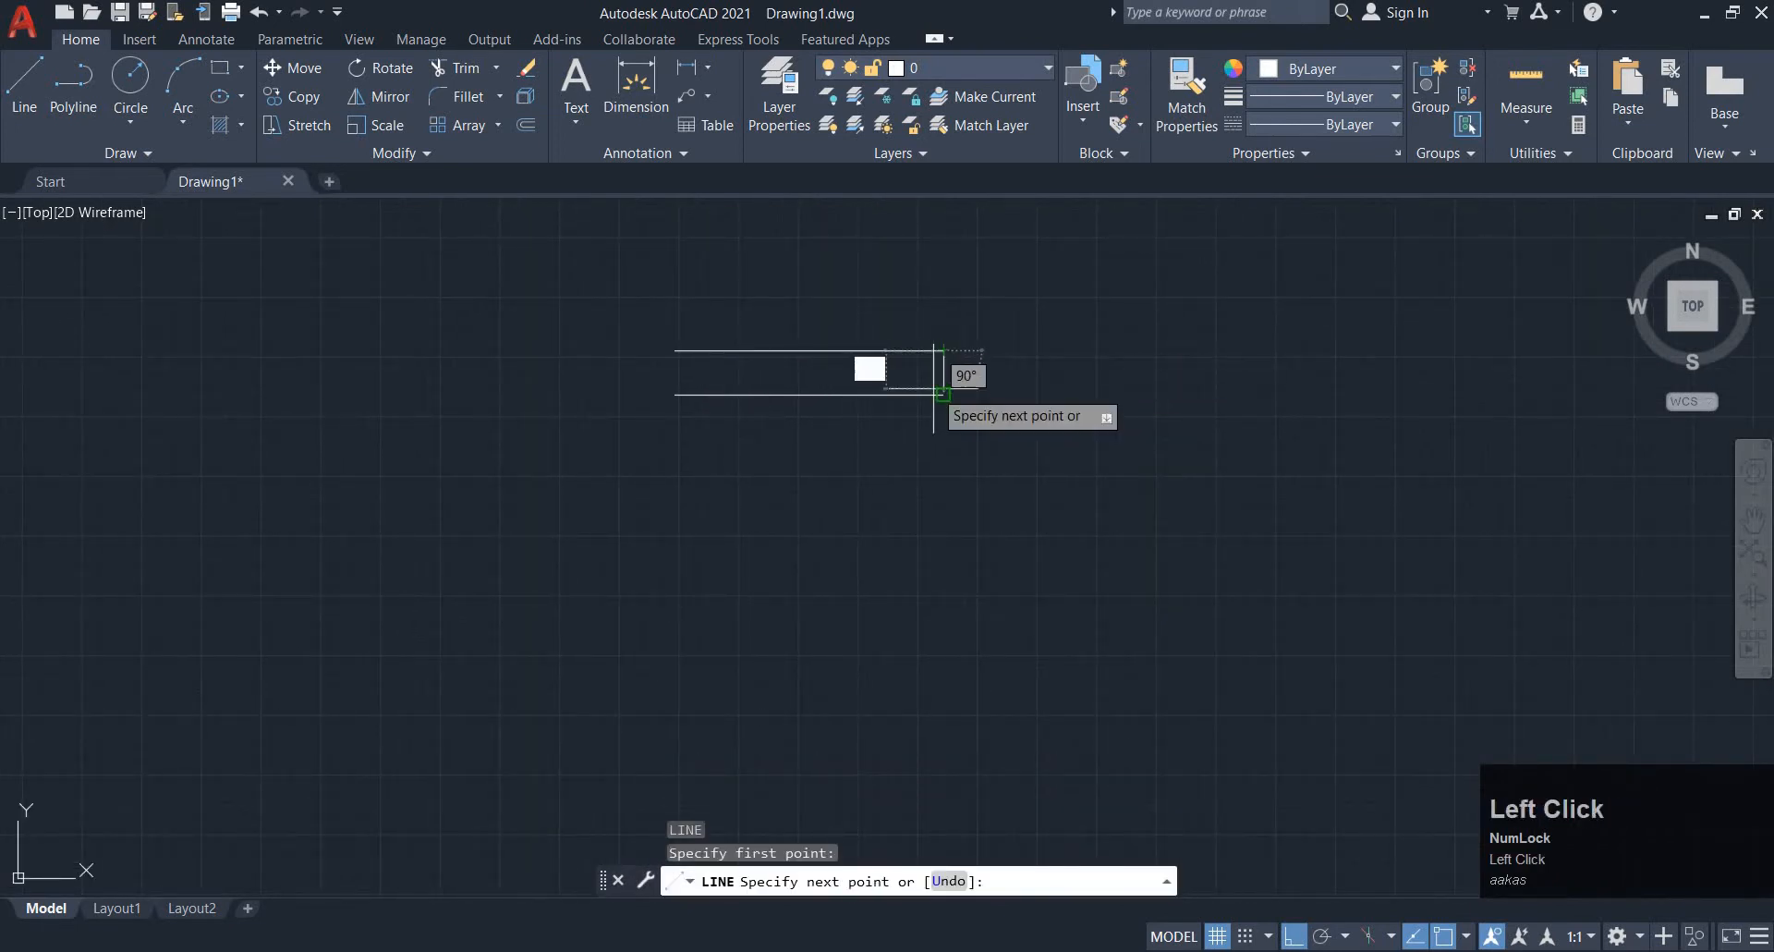
click(942, 394)
key(space)
key(space)
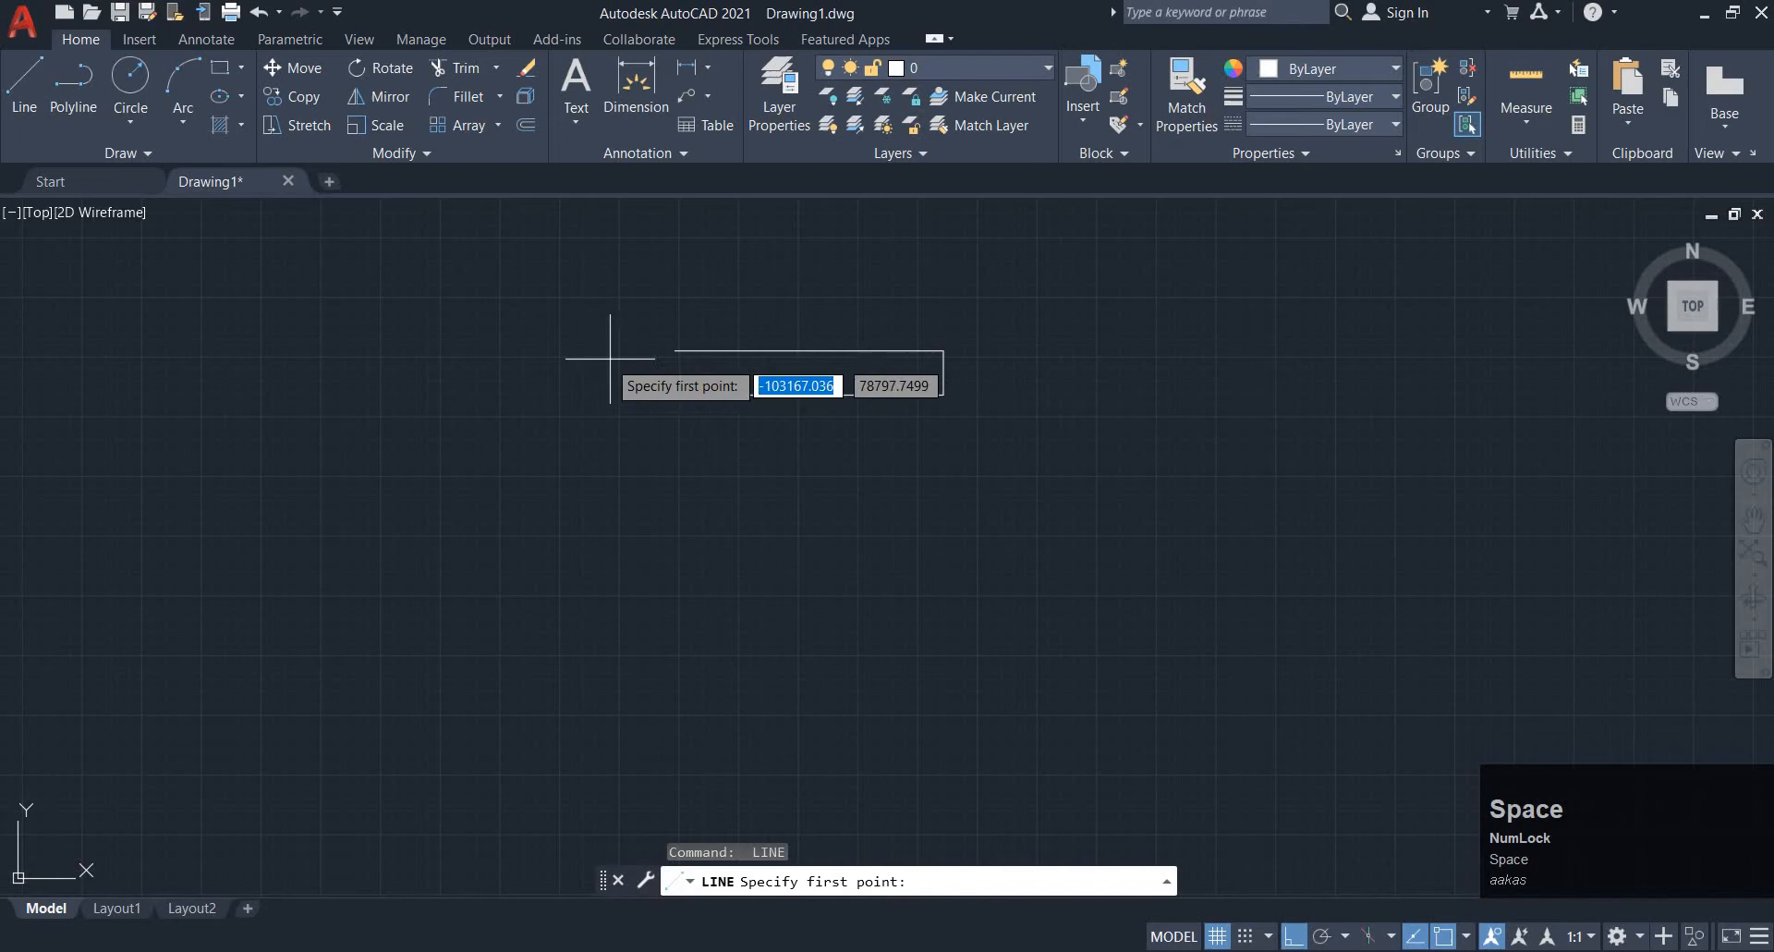
click(675, 350)
key(Escape)
key(alt+Tab)
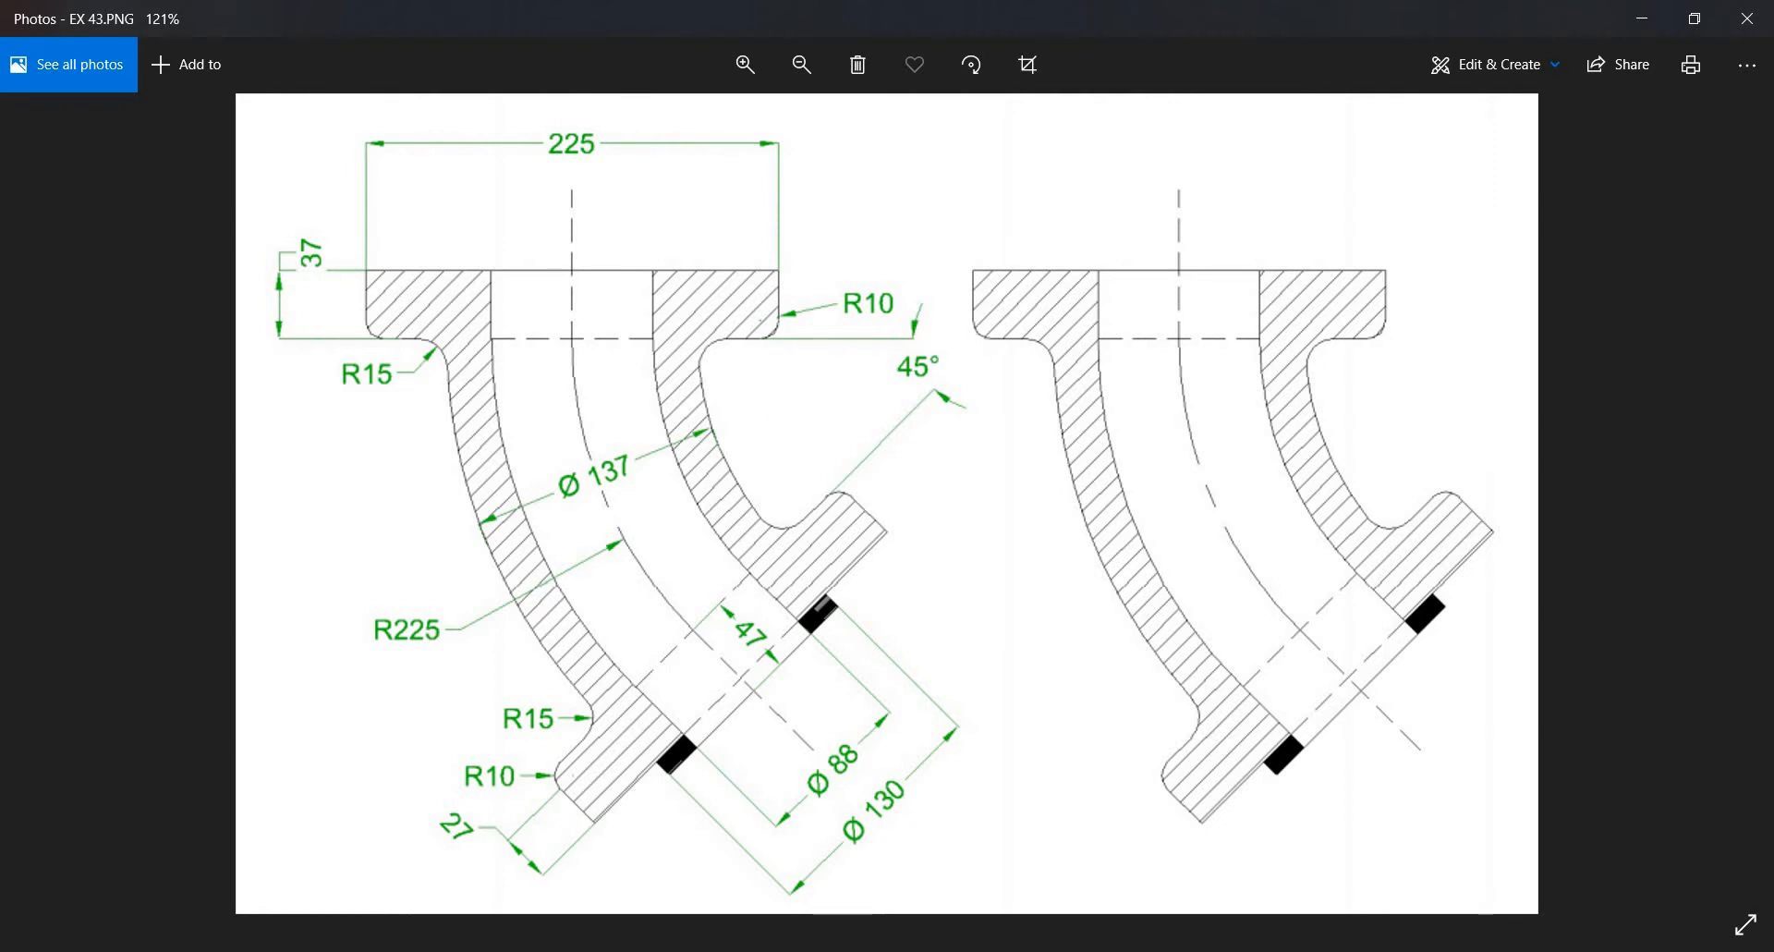
click(836, 950)
middle_drag(863, 410, 860, 409)
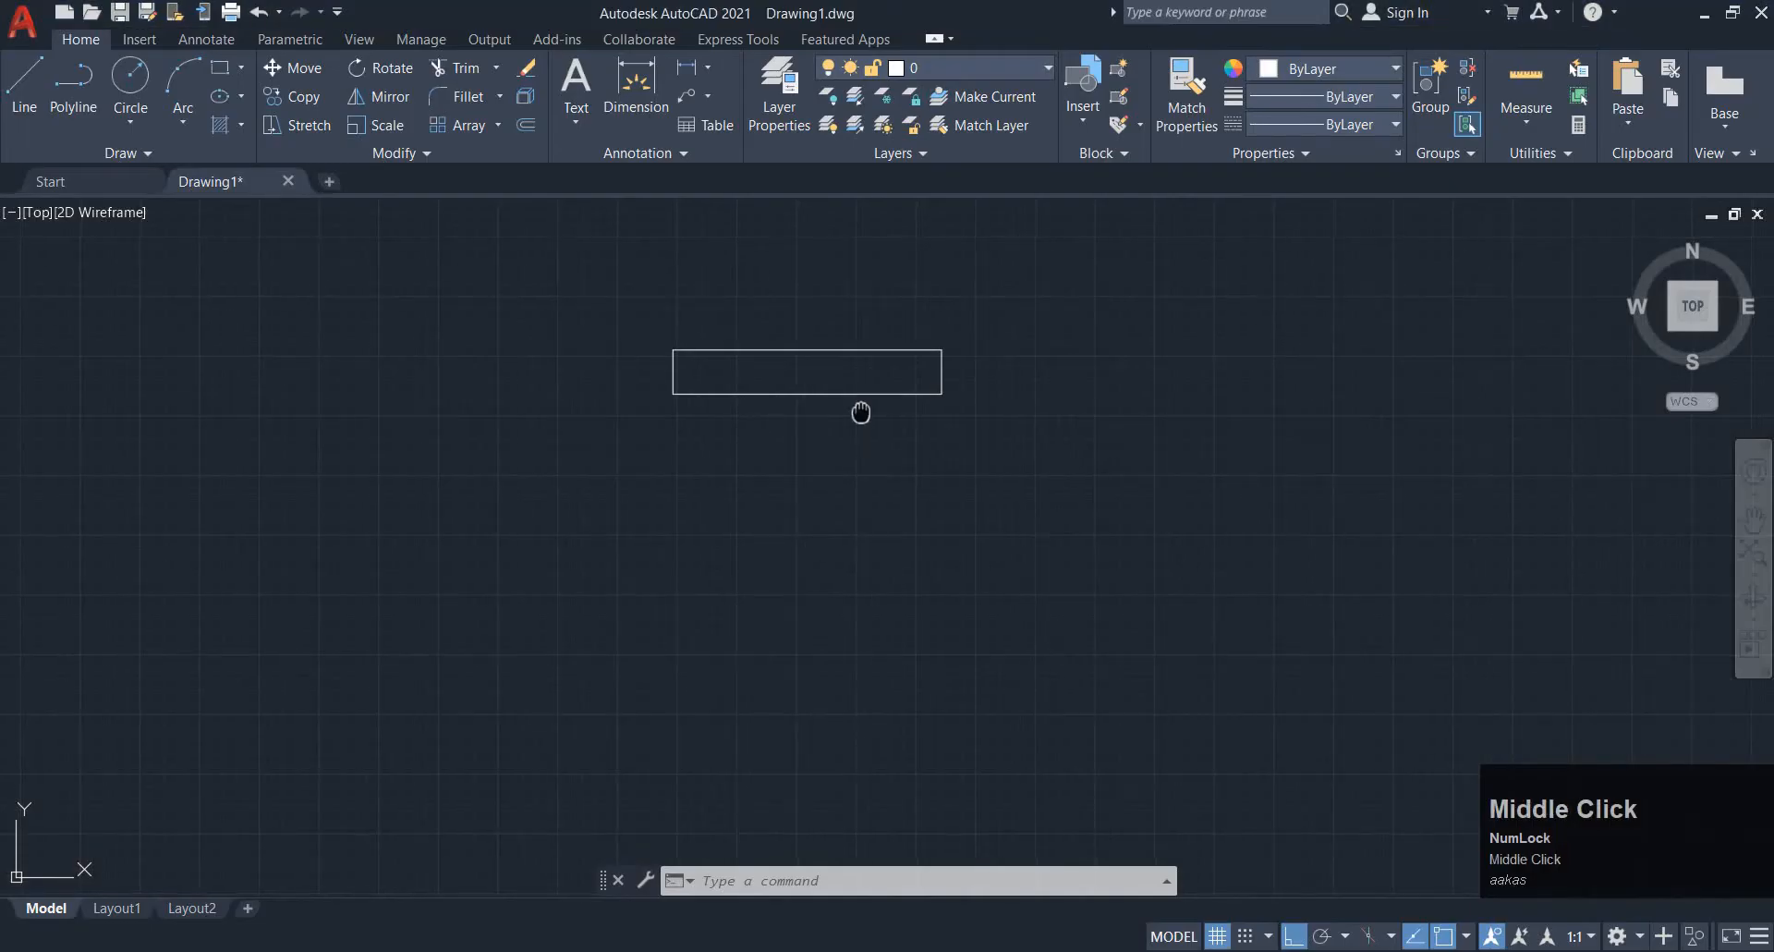
key(Escape)
text(o)
key(space)
text(45)
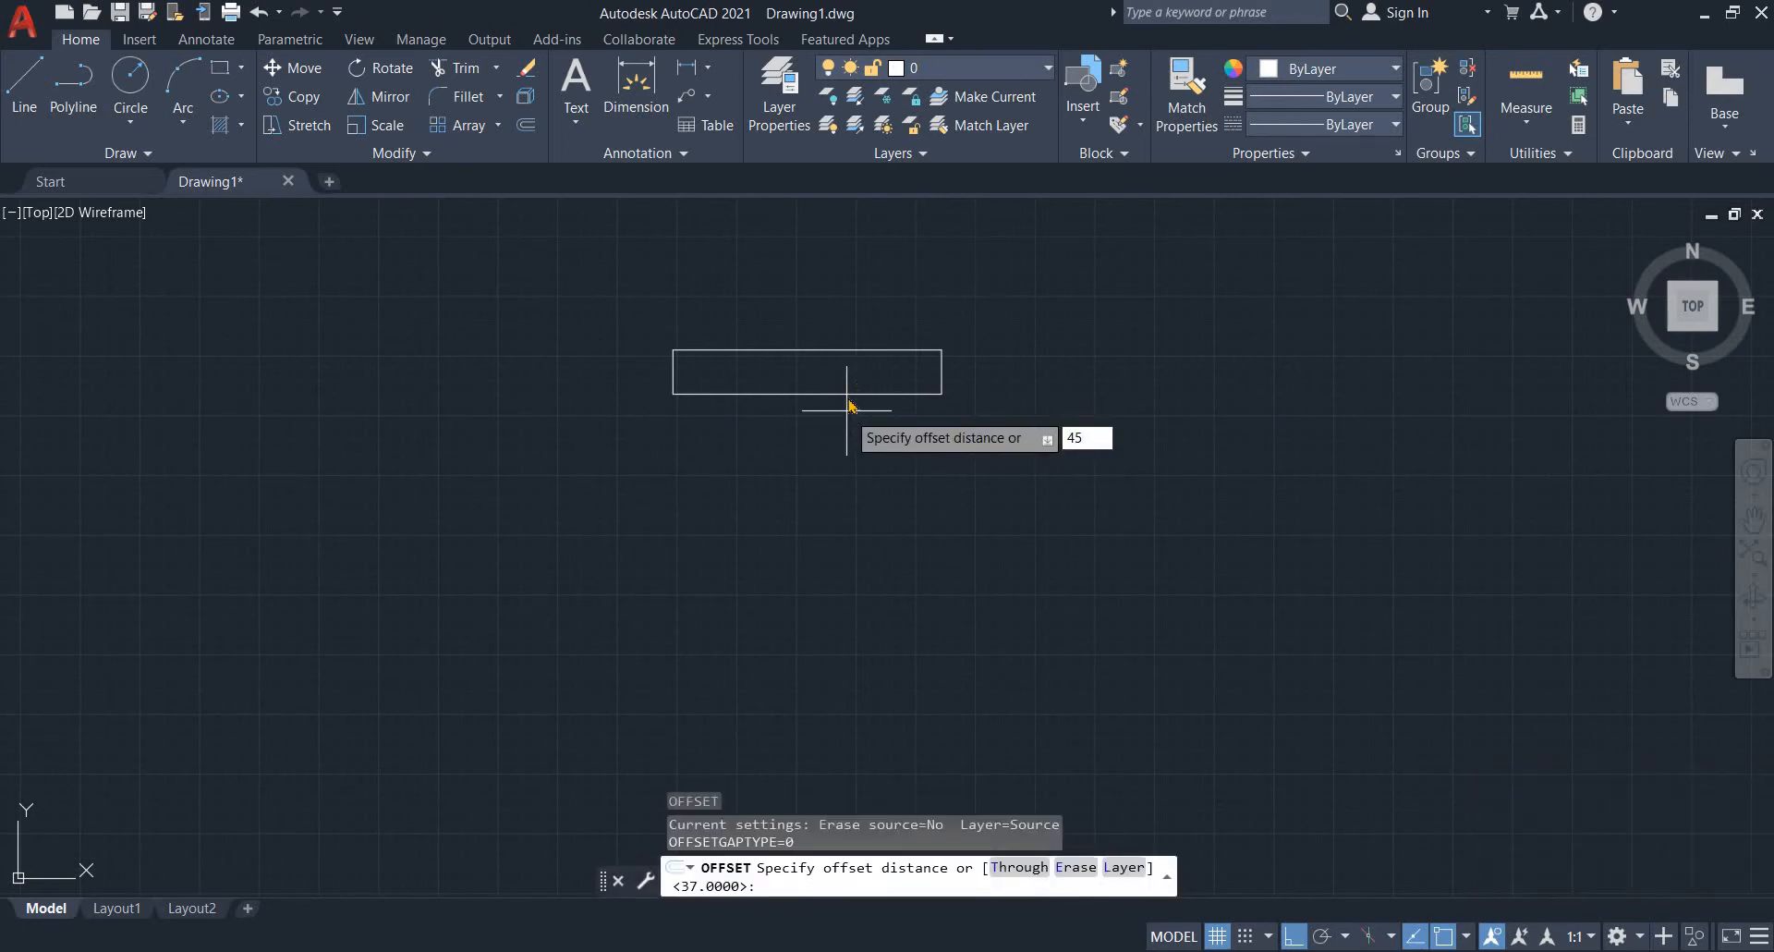
key(space)
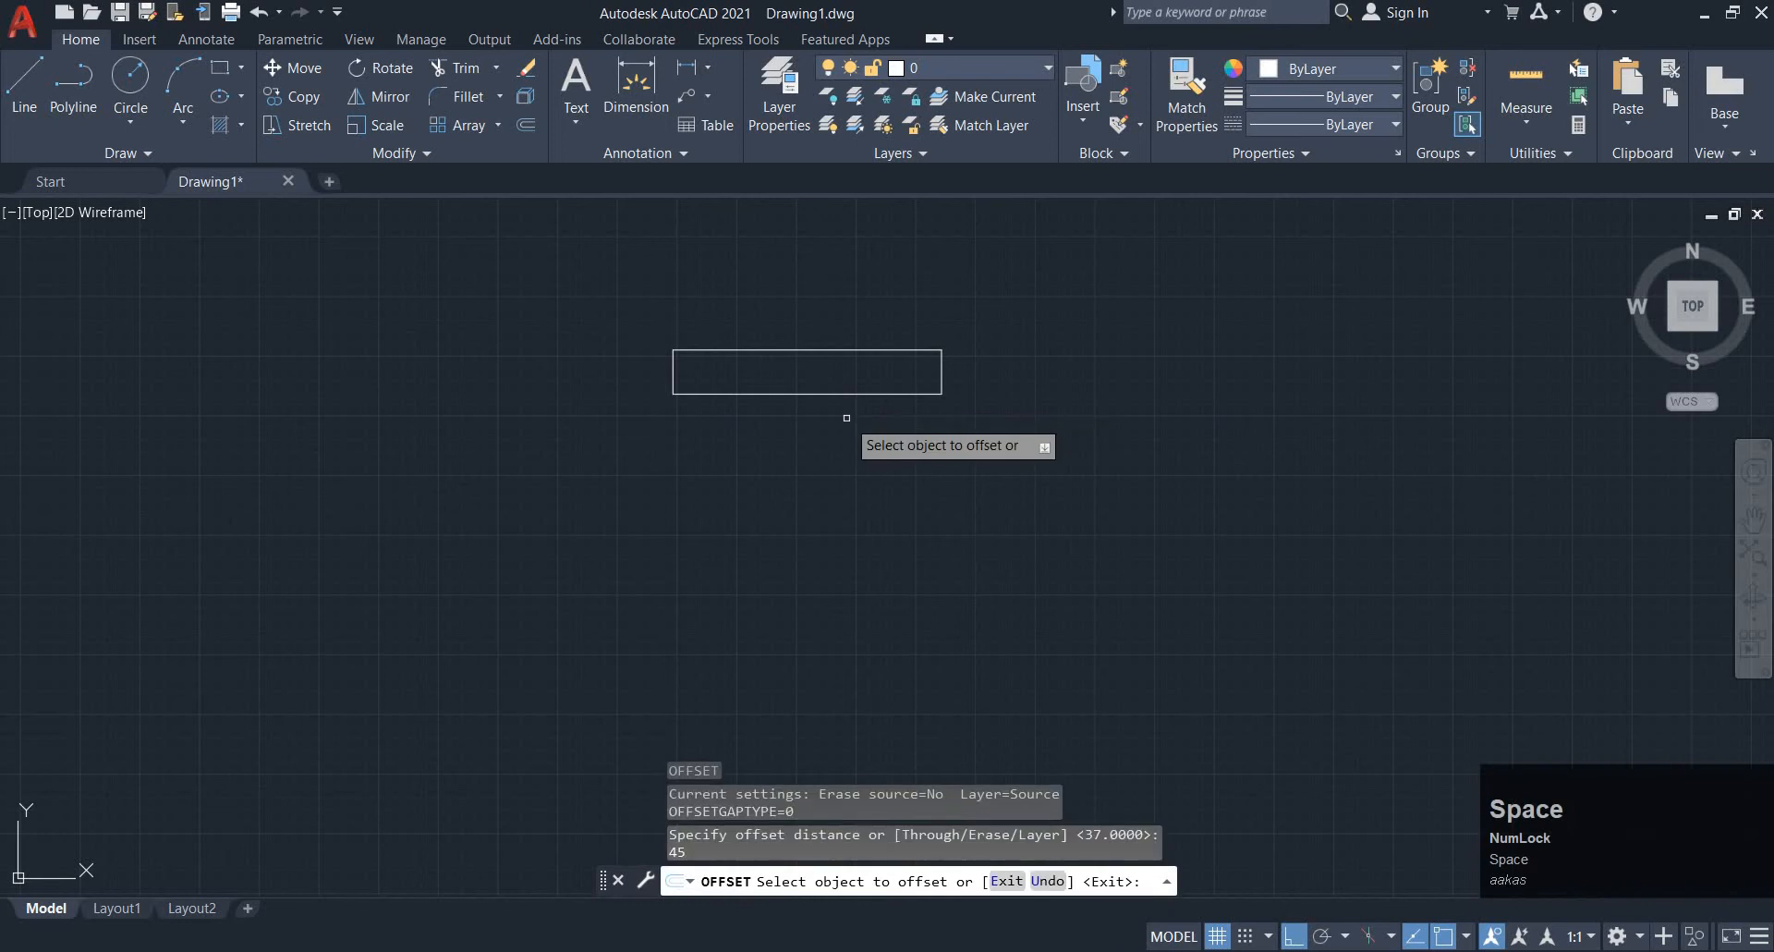
key(Escape)
key(Escape)
Rotate a copy of the flange's lower edge by 45° about its right endpoint
text(ro)
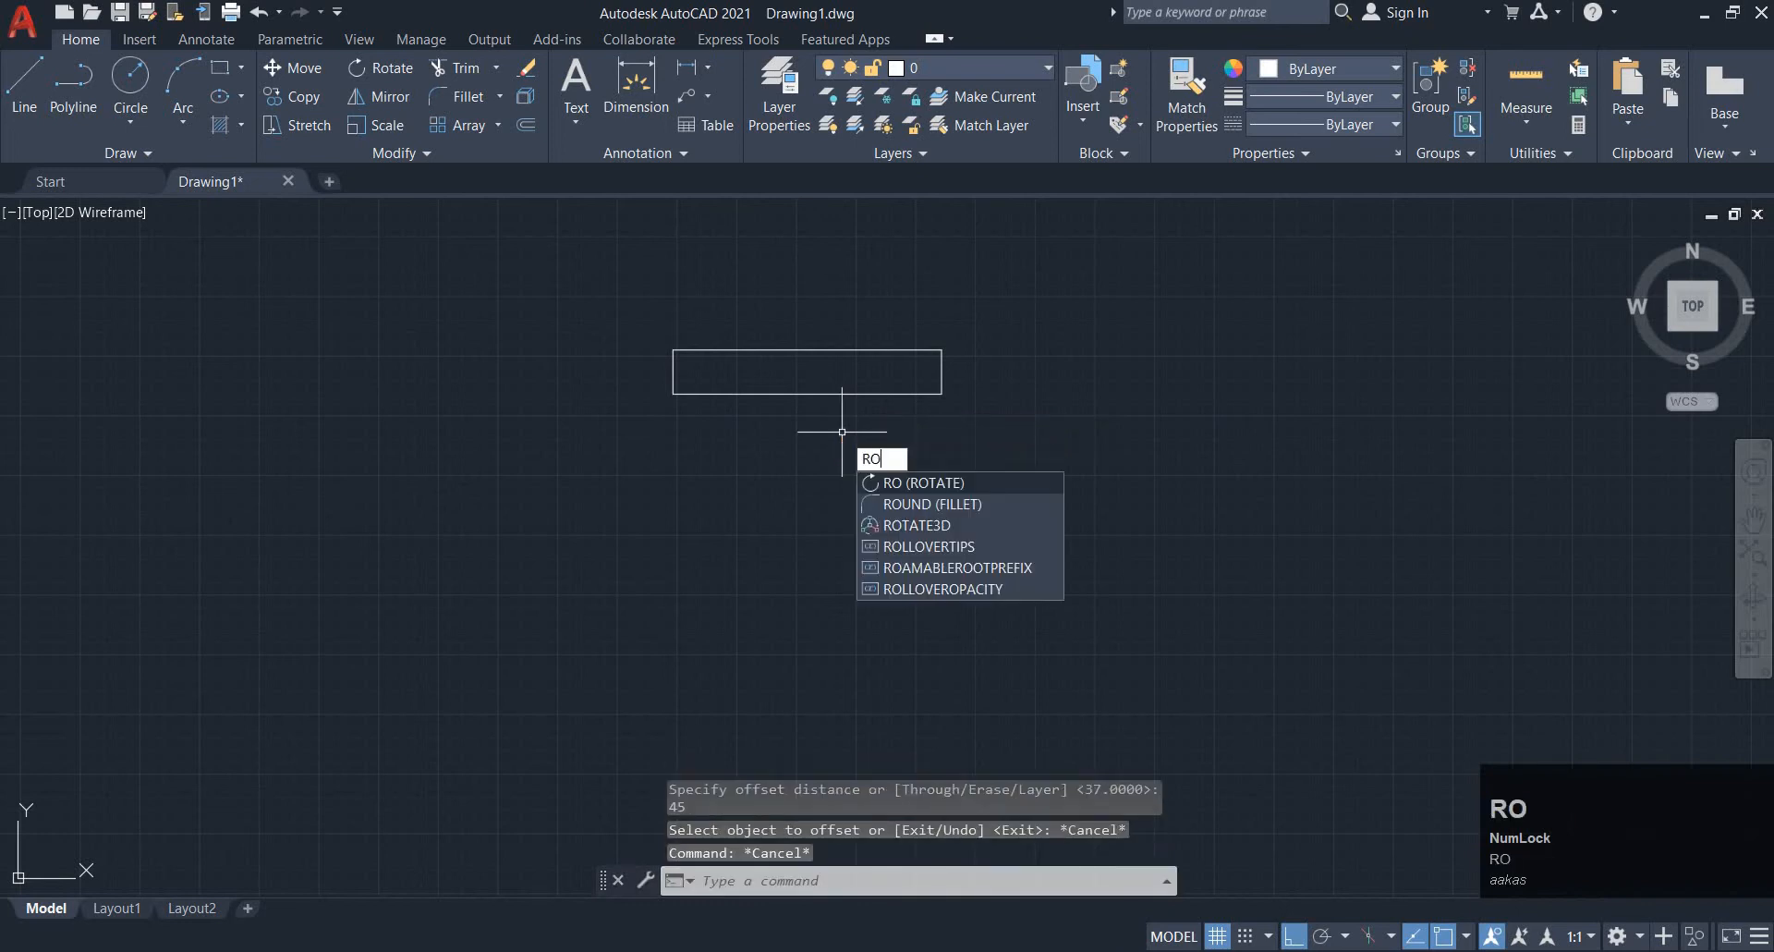
key(space)
click(851, 403)
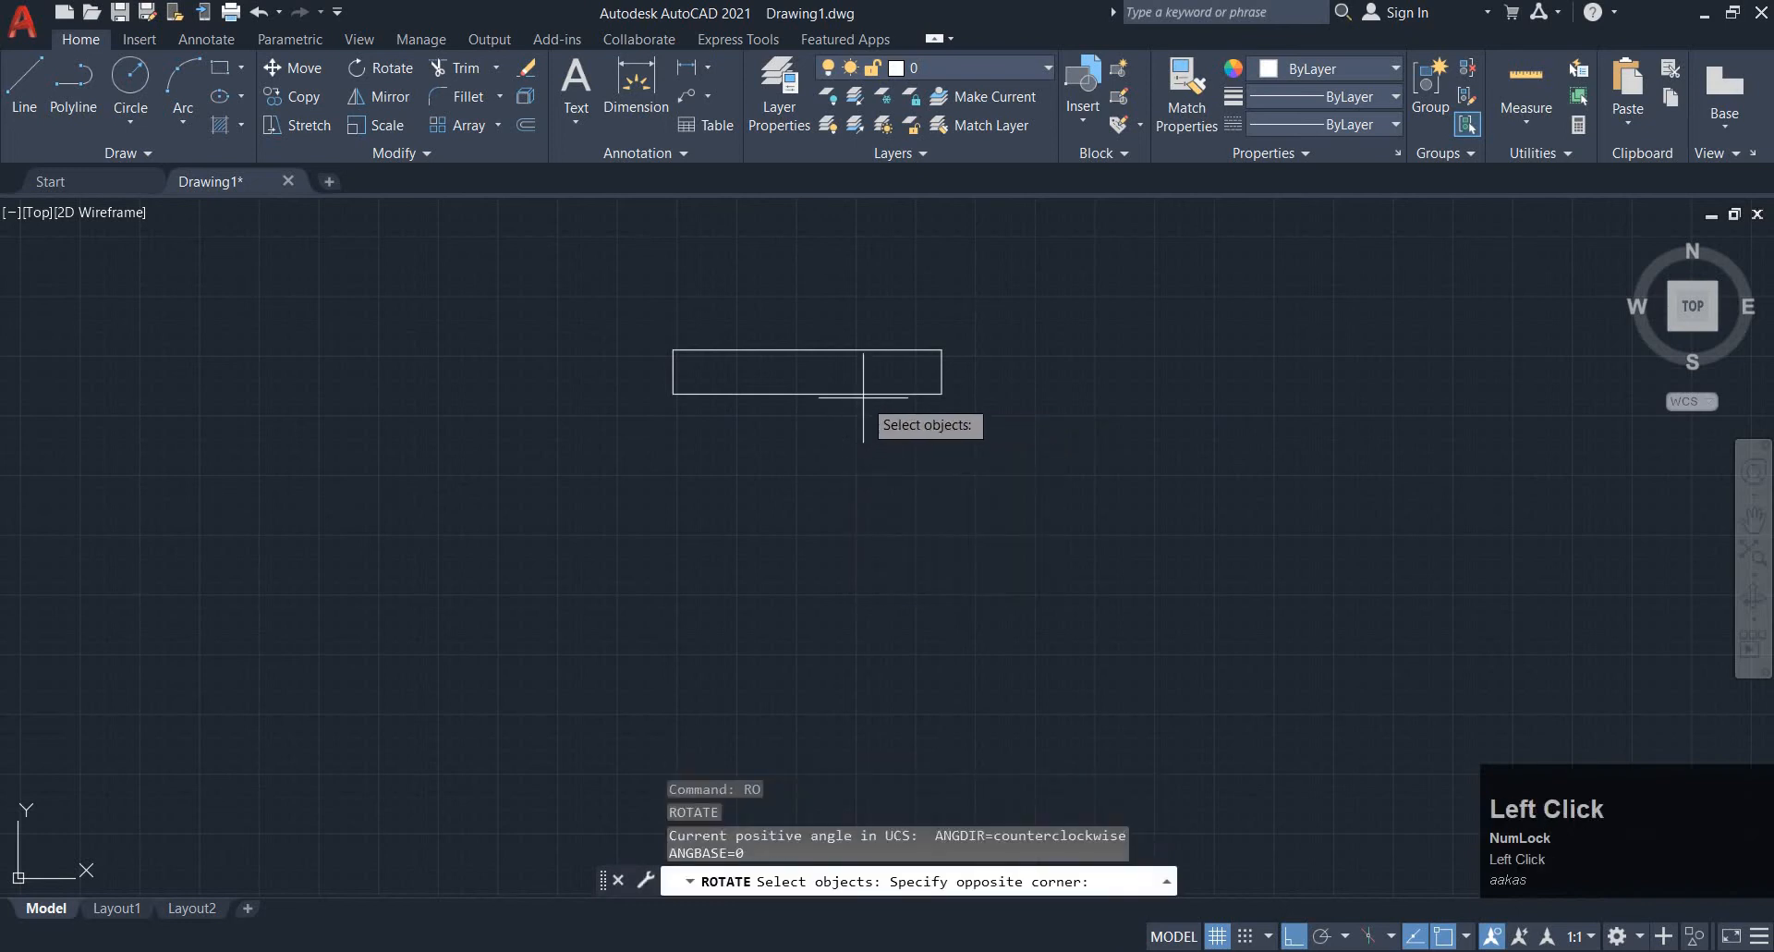
click(858, 379)
key(space)
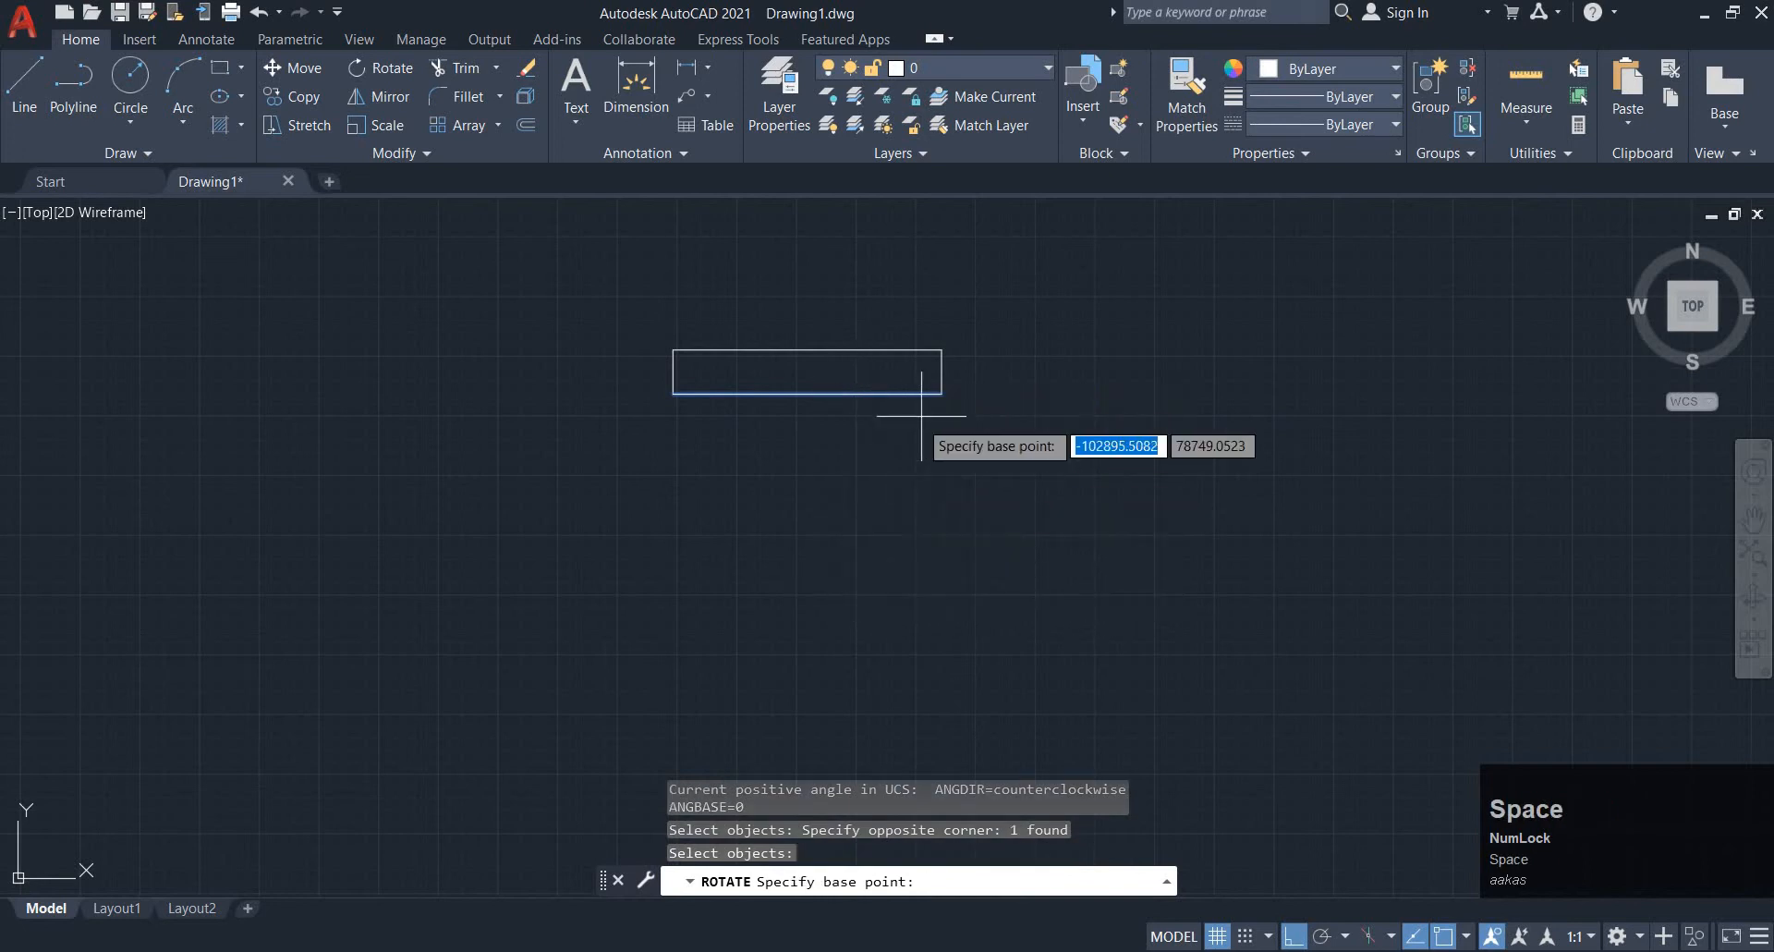
scroll(933, 372, up, 4)
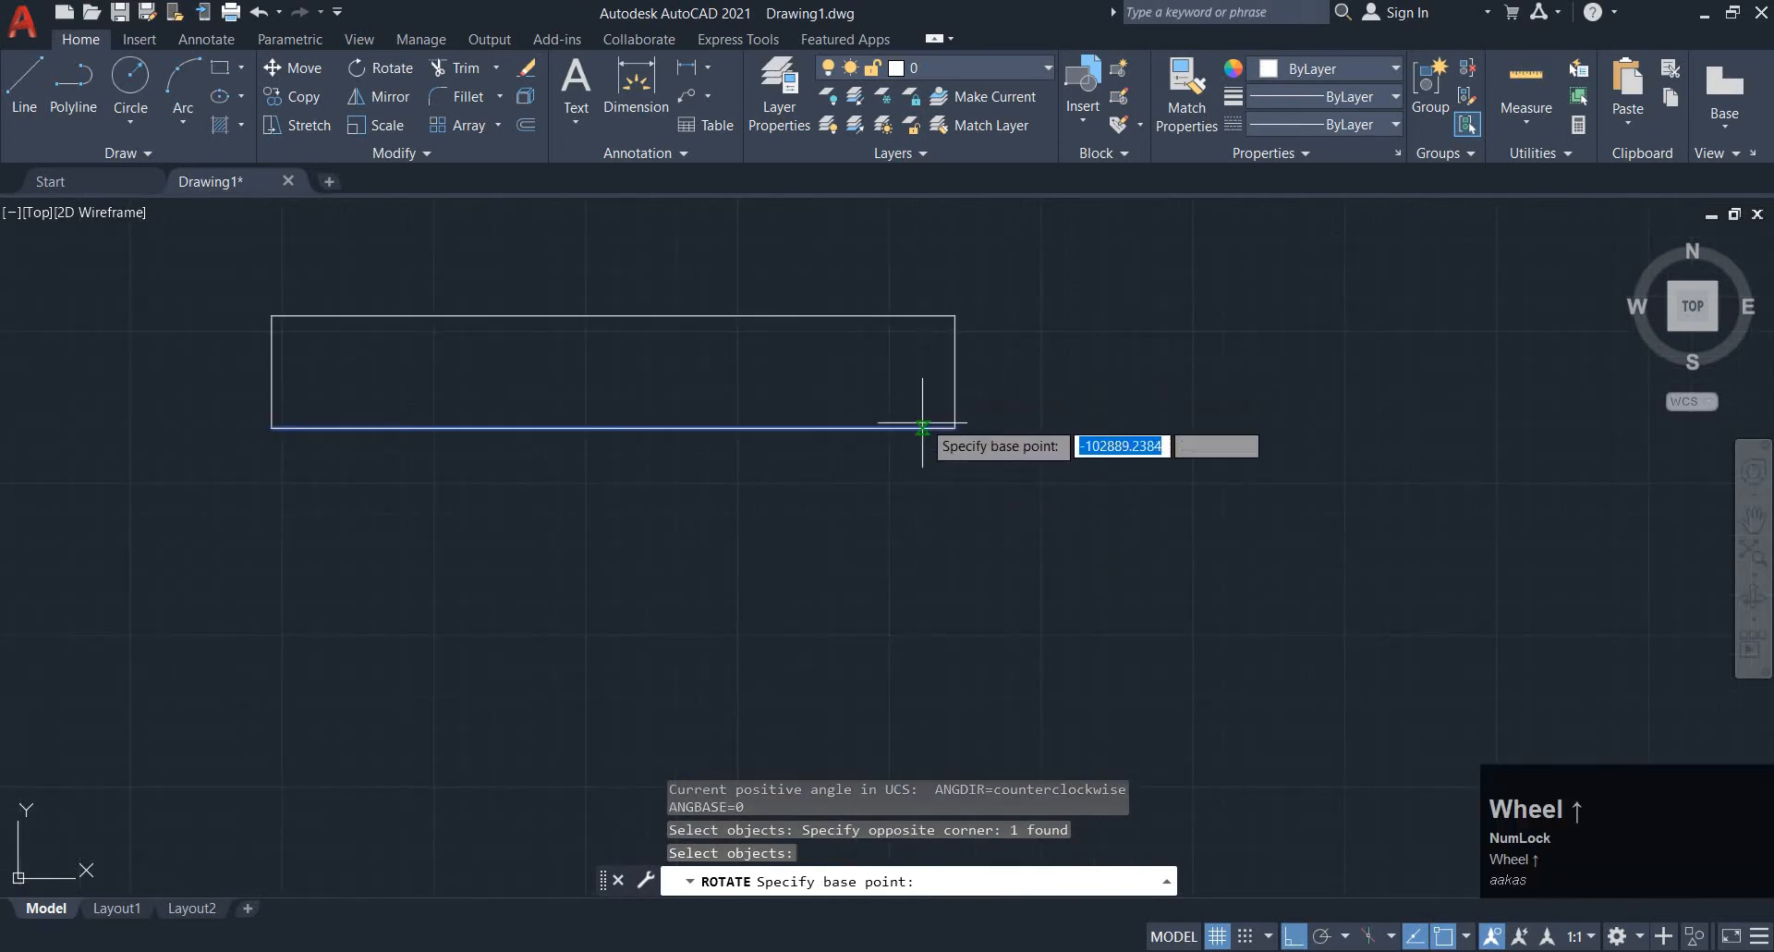
click(954, 401)
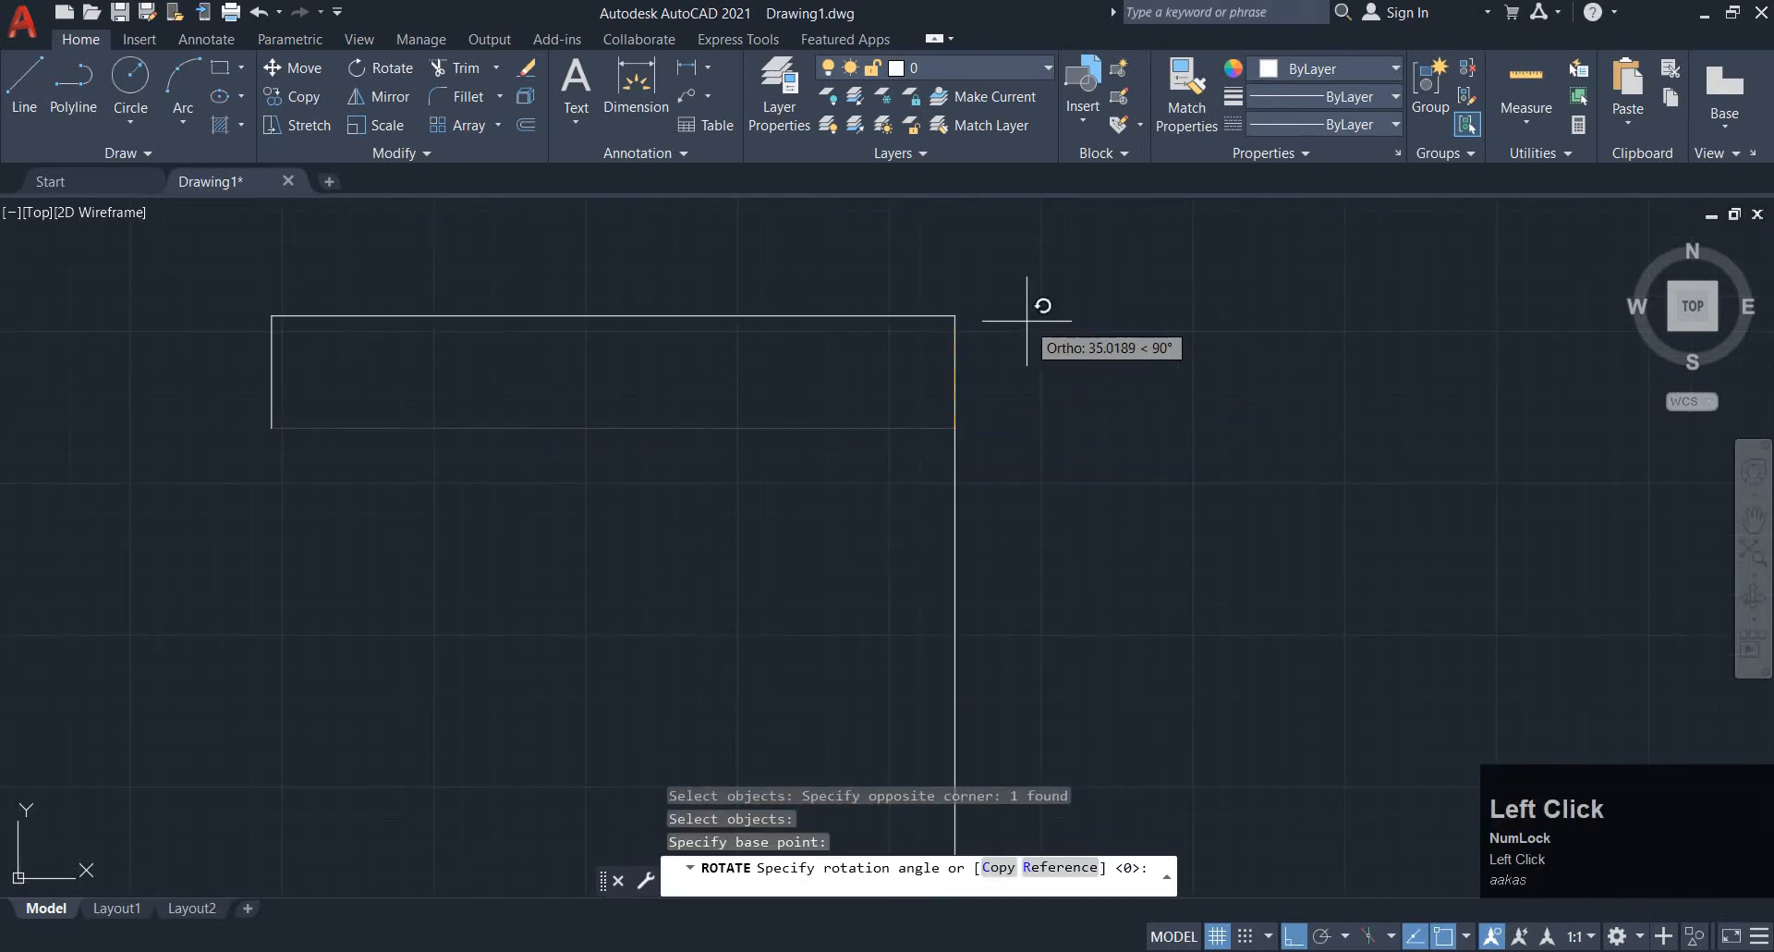
text(c)
key(space)
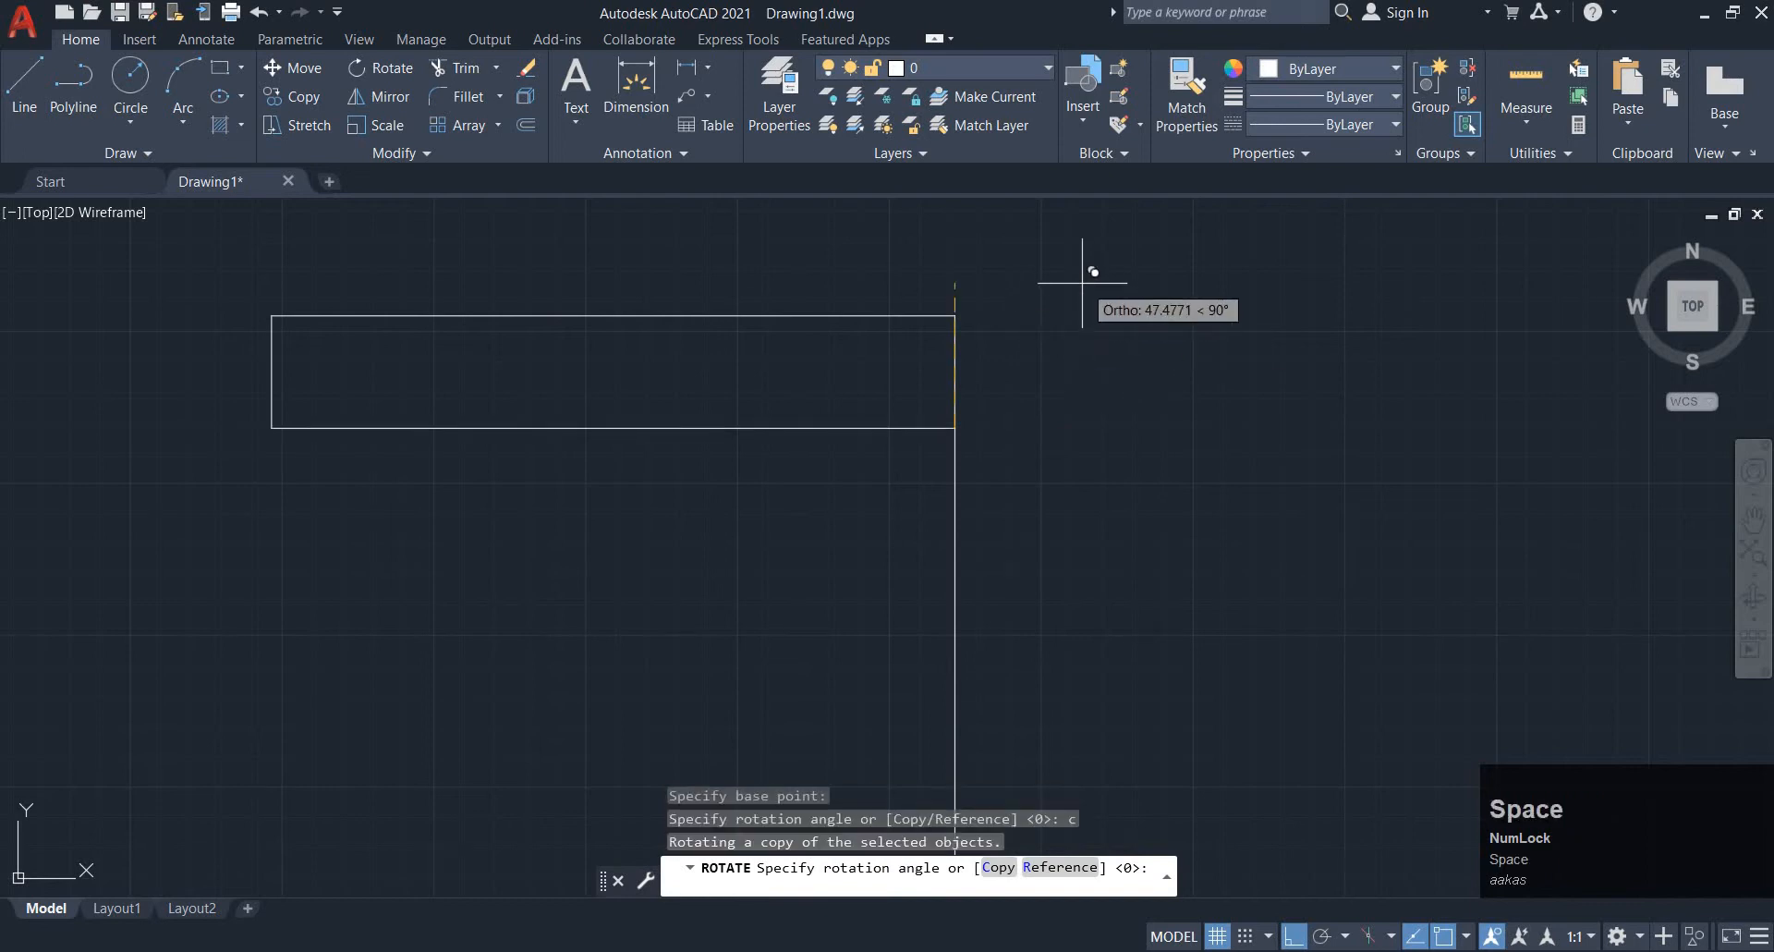
text(45)
key(Return)
scroll(1016, 397, down, 4)
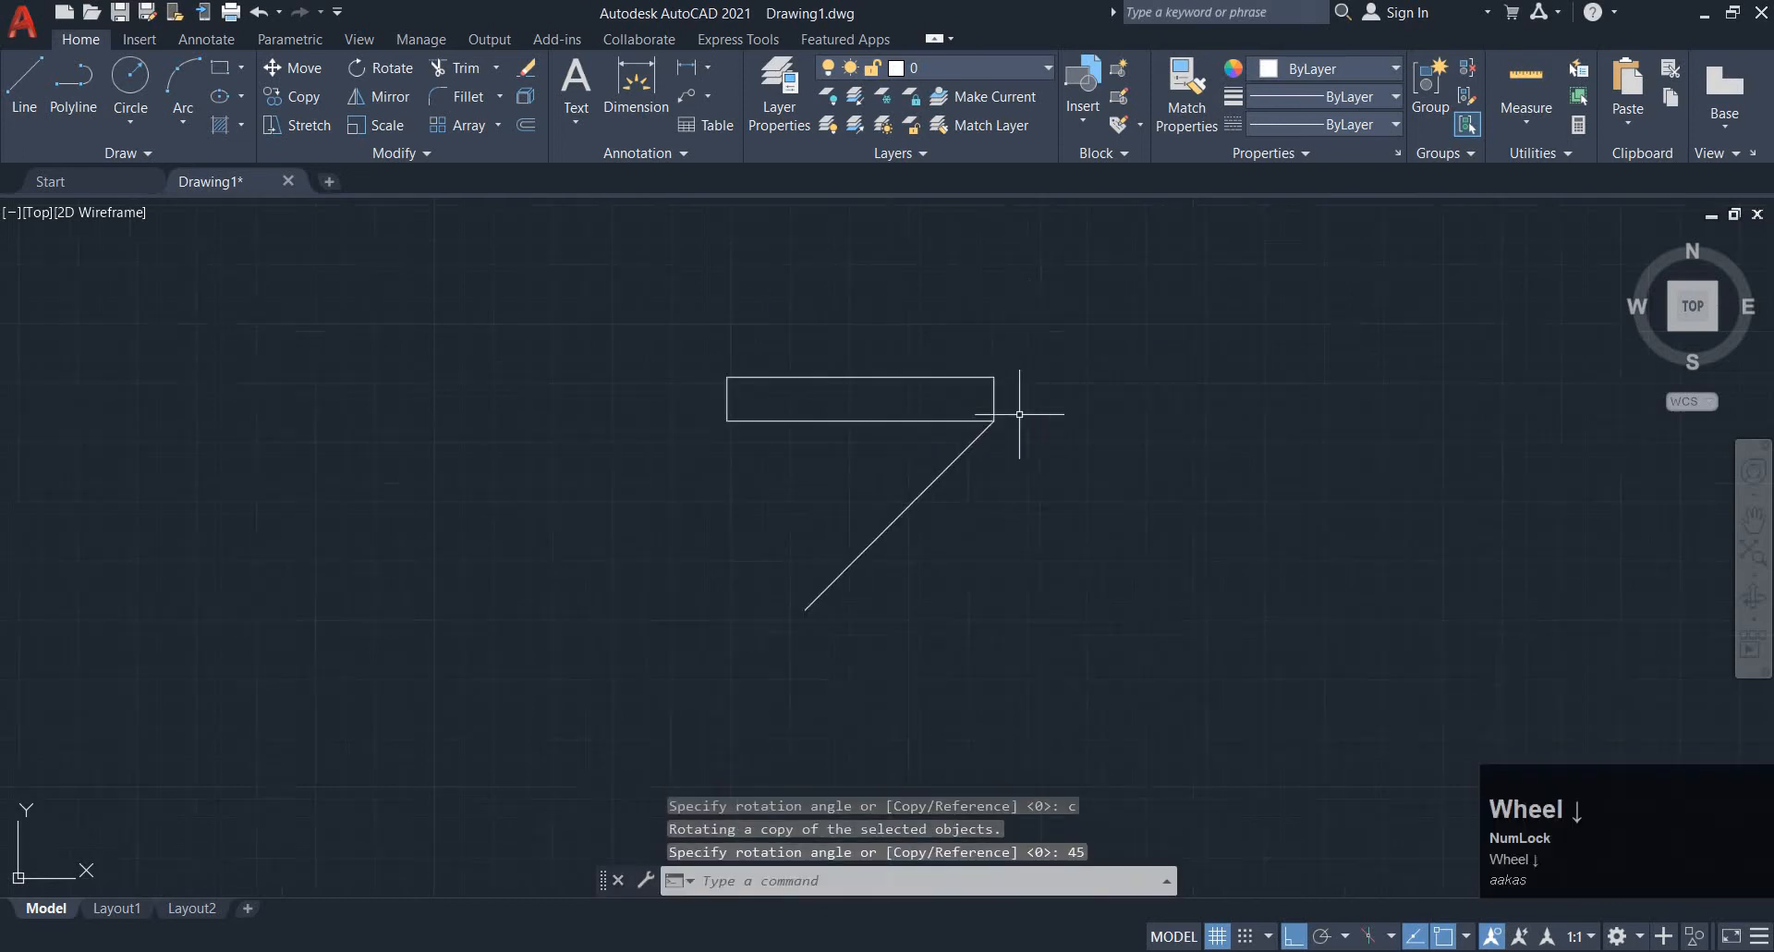
middle_drag(963, 467, 1010, 420)
Examine the 45° flange and the centreline of the bend in the Photos reference drawing, then return to AutoCAD
key(alt+Tab)
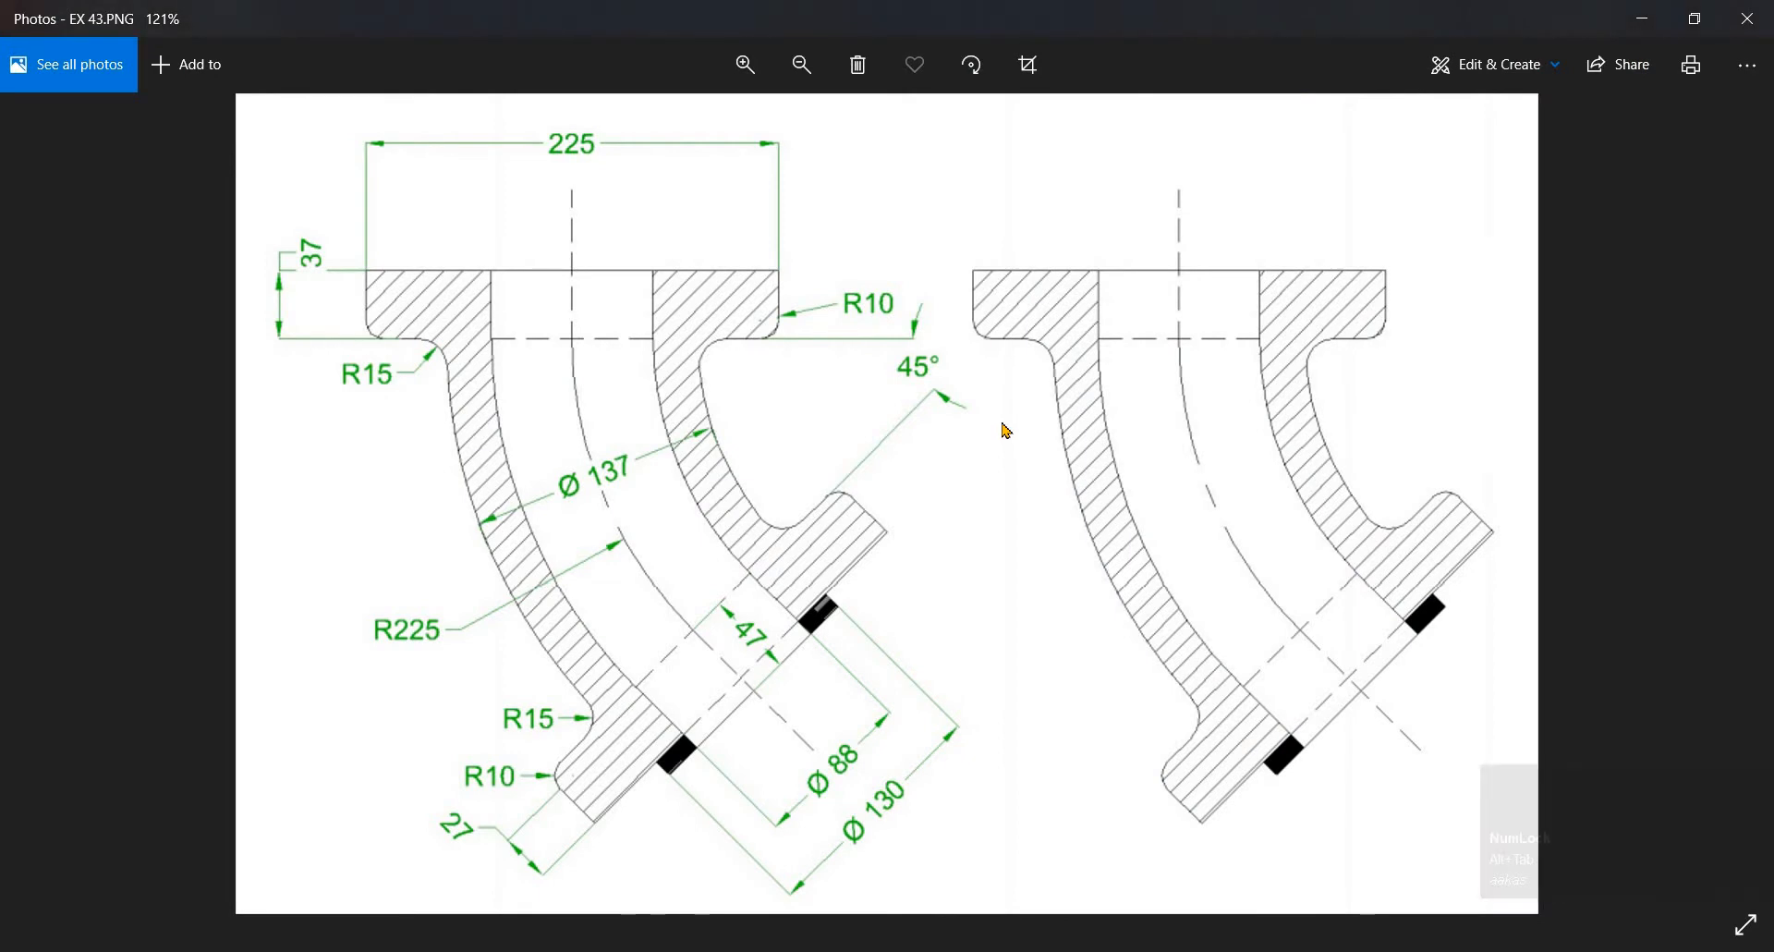
key(alt+Tab)
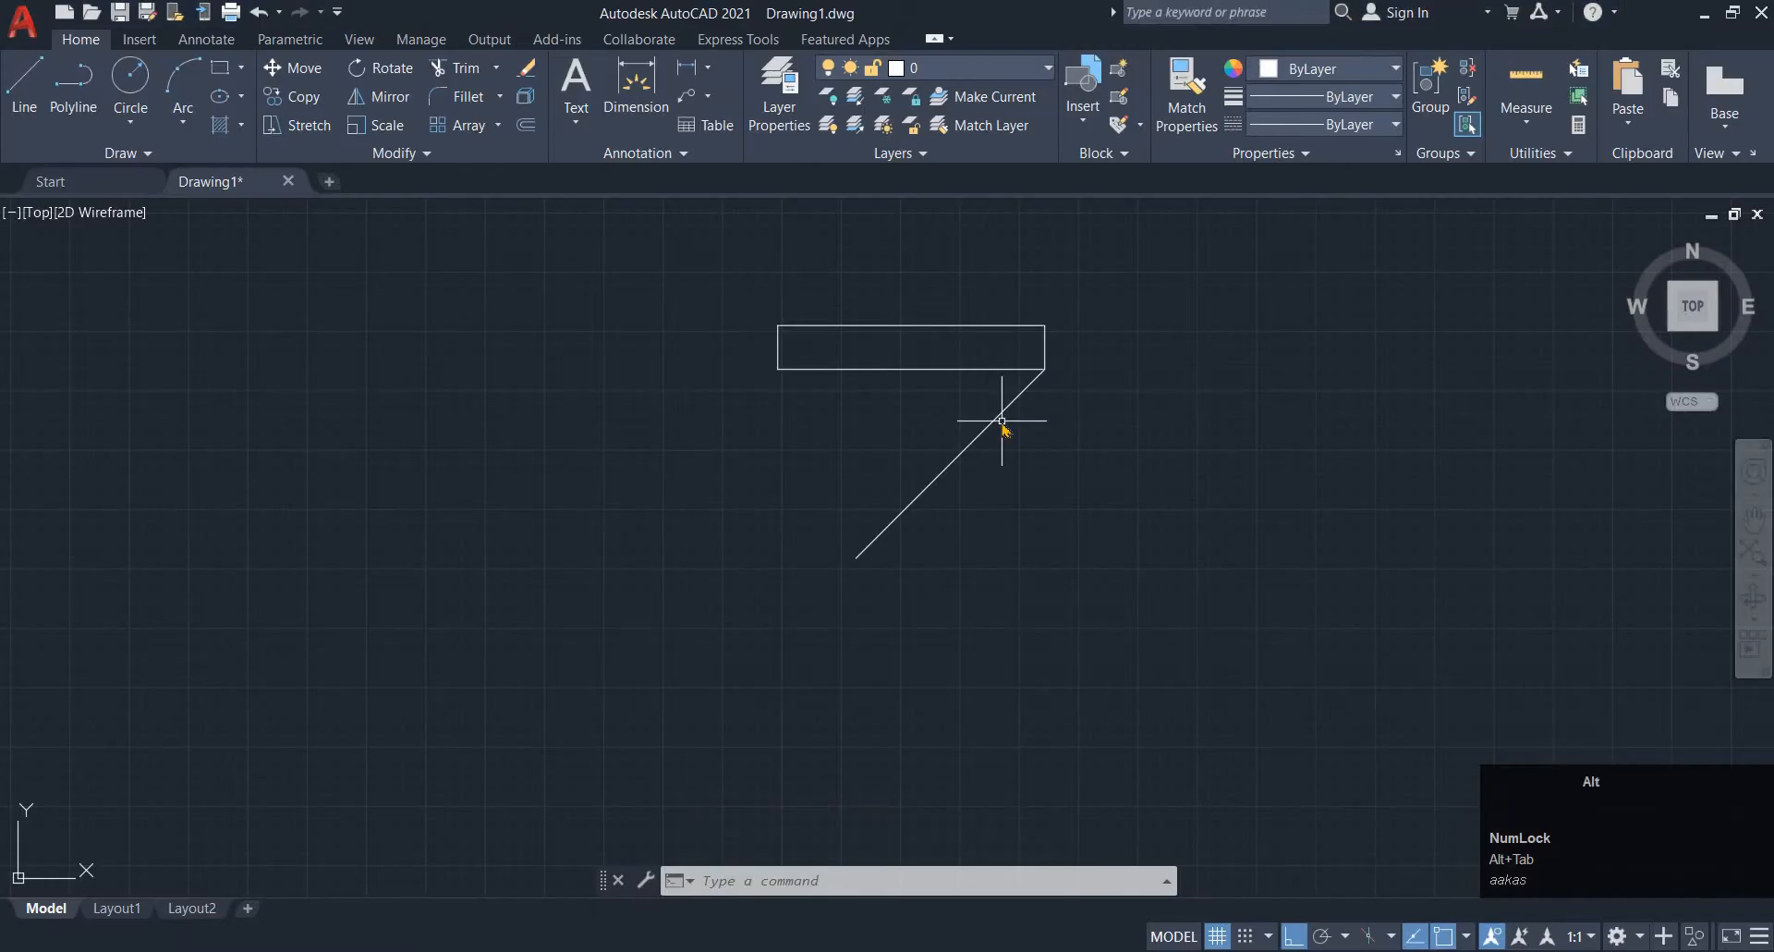
key(alt+Tab)
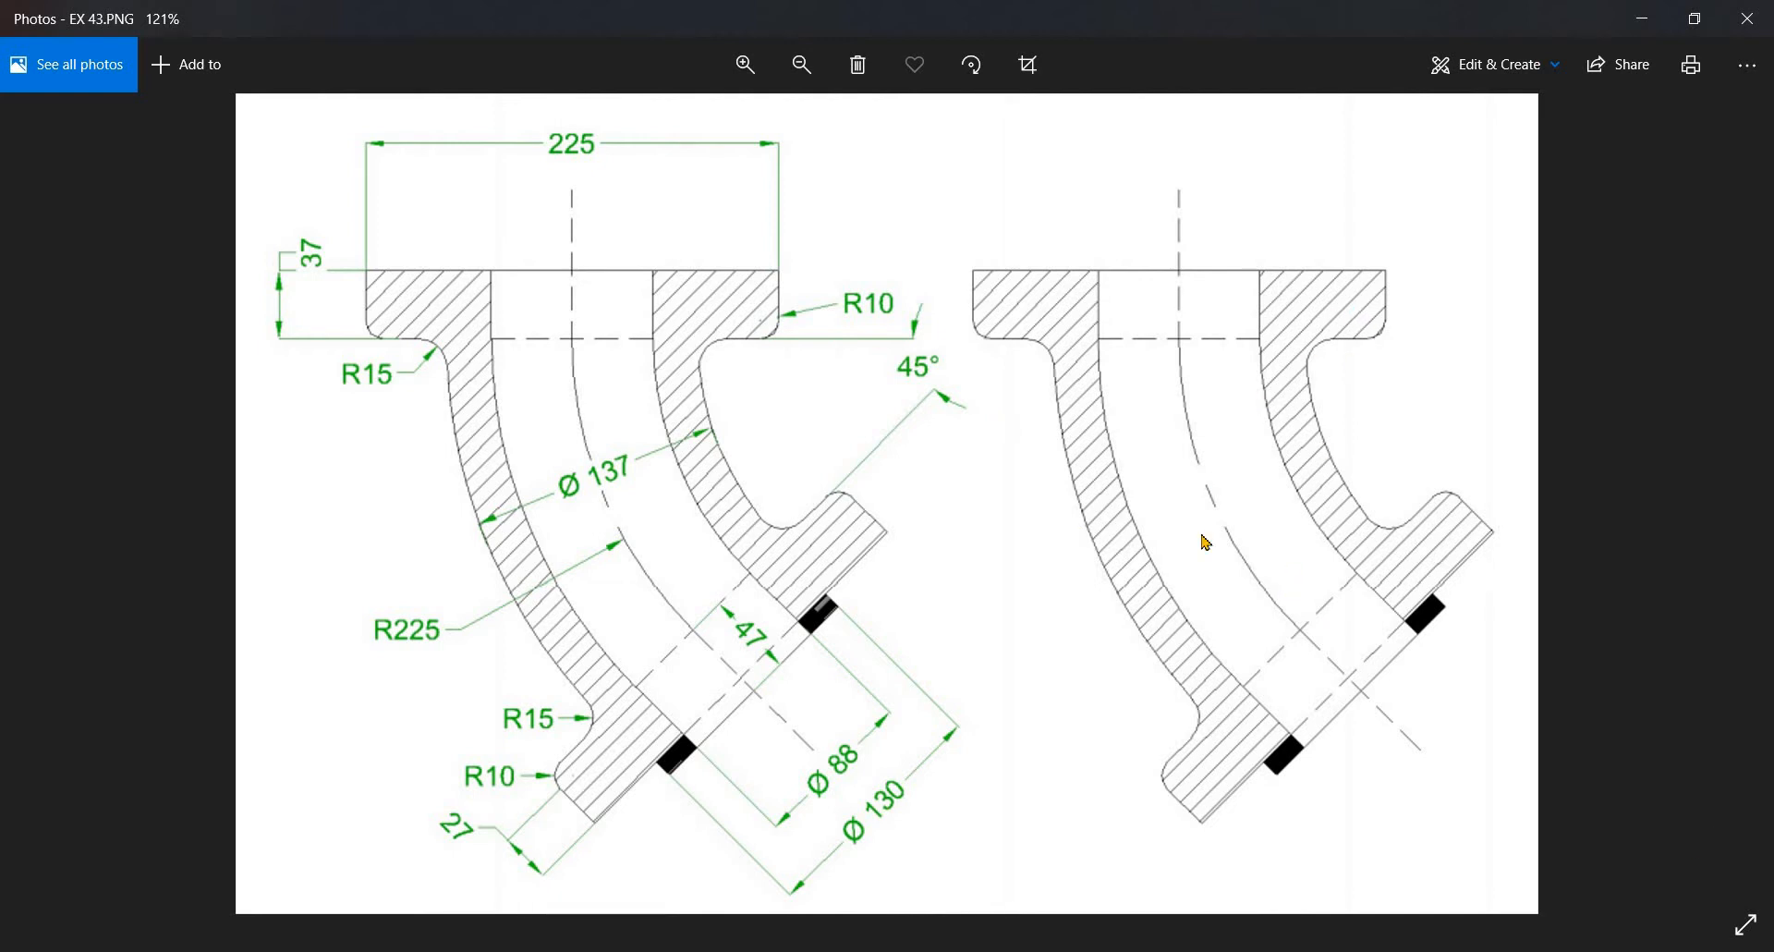
key(alt)
key(alt+Tab)
middle_drag(1042, 475, 839, 527)
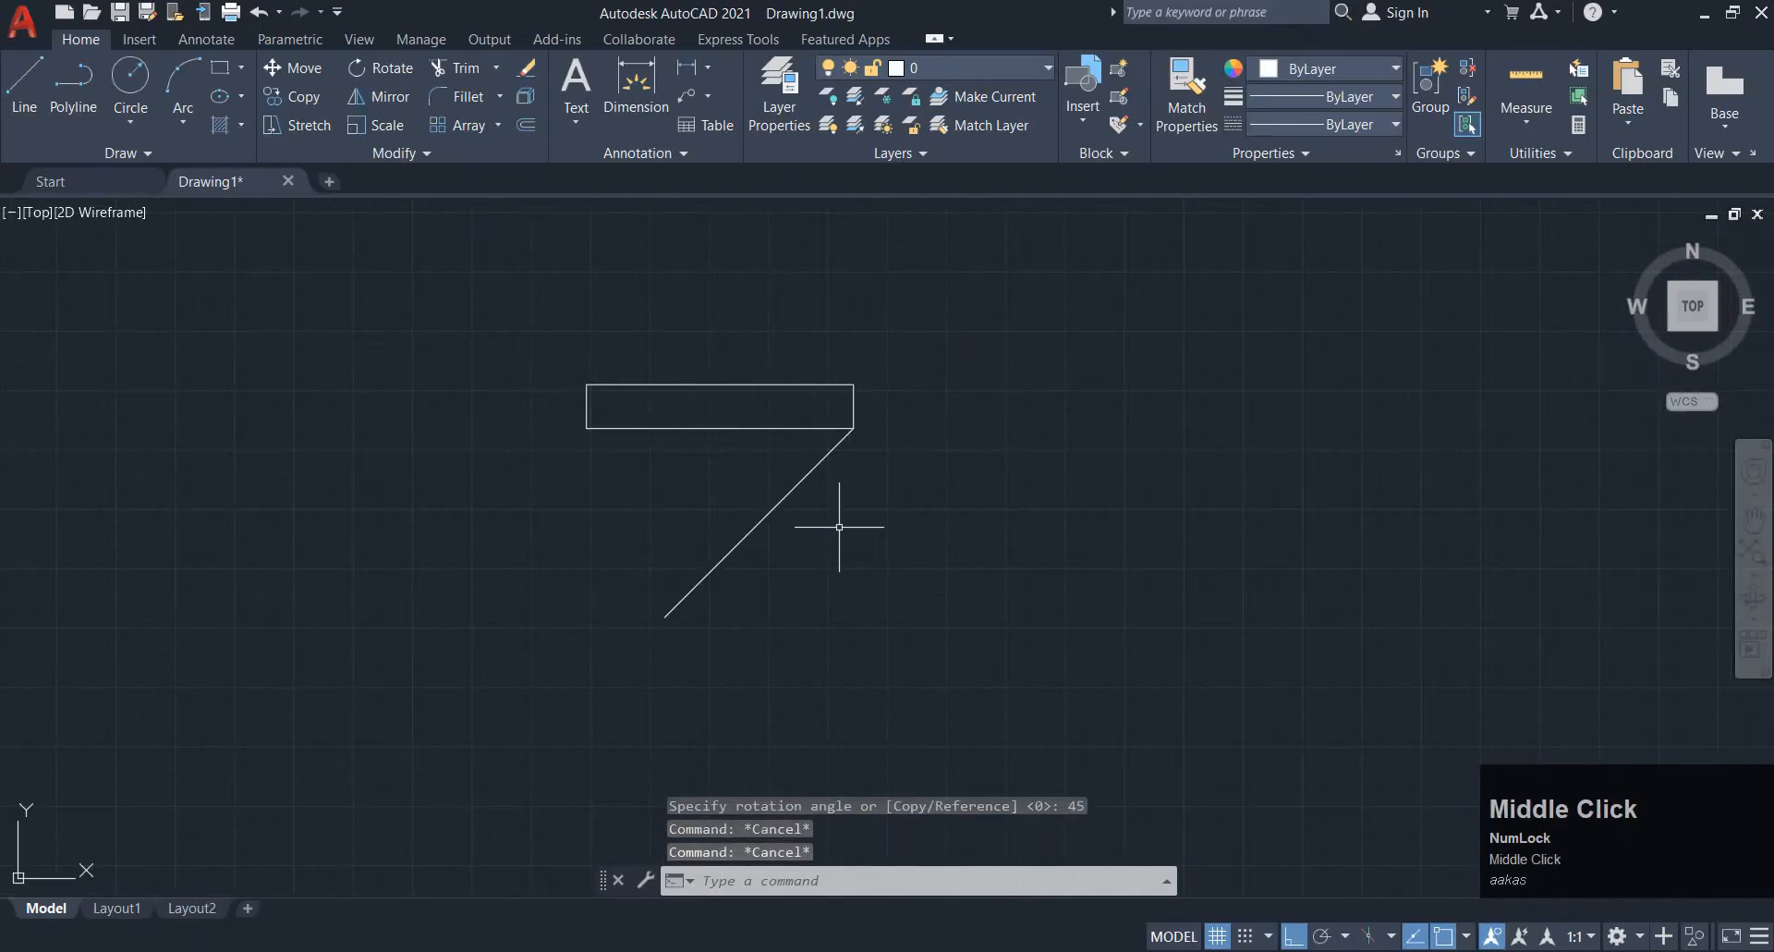
text(L)
key(space)
key(alt+Tab)
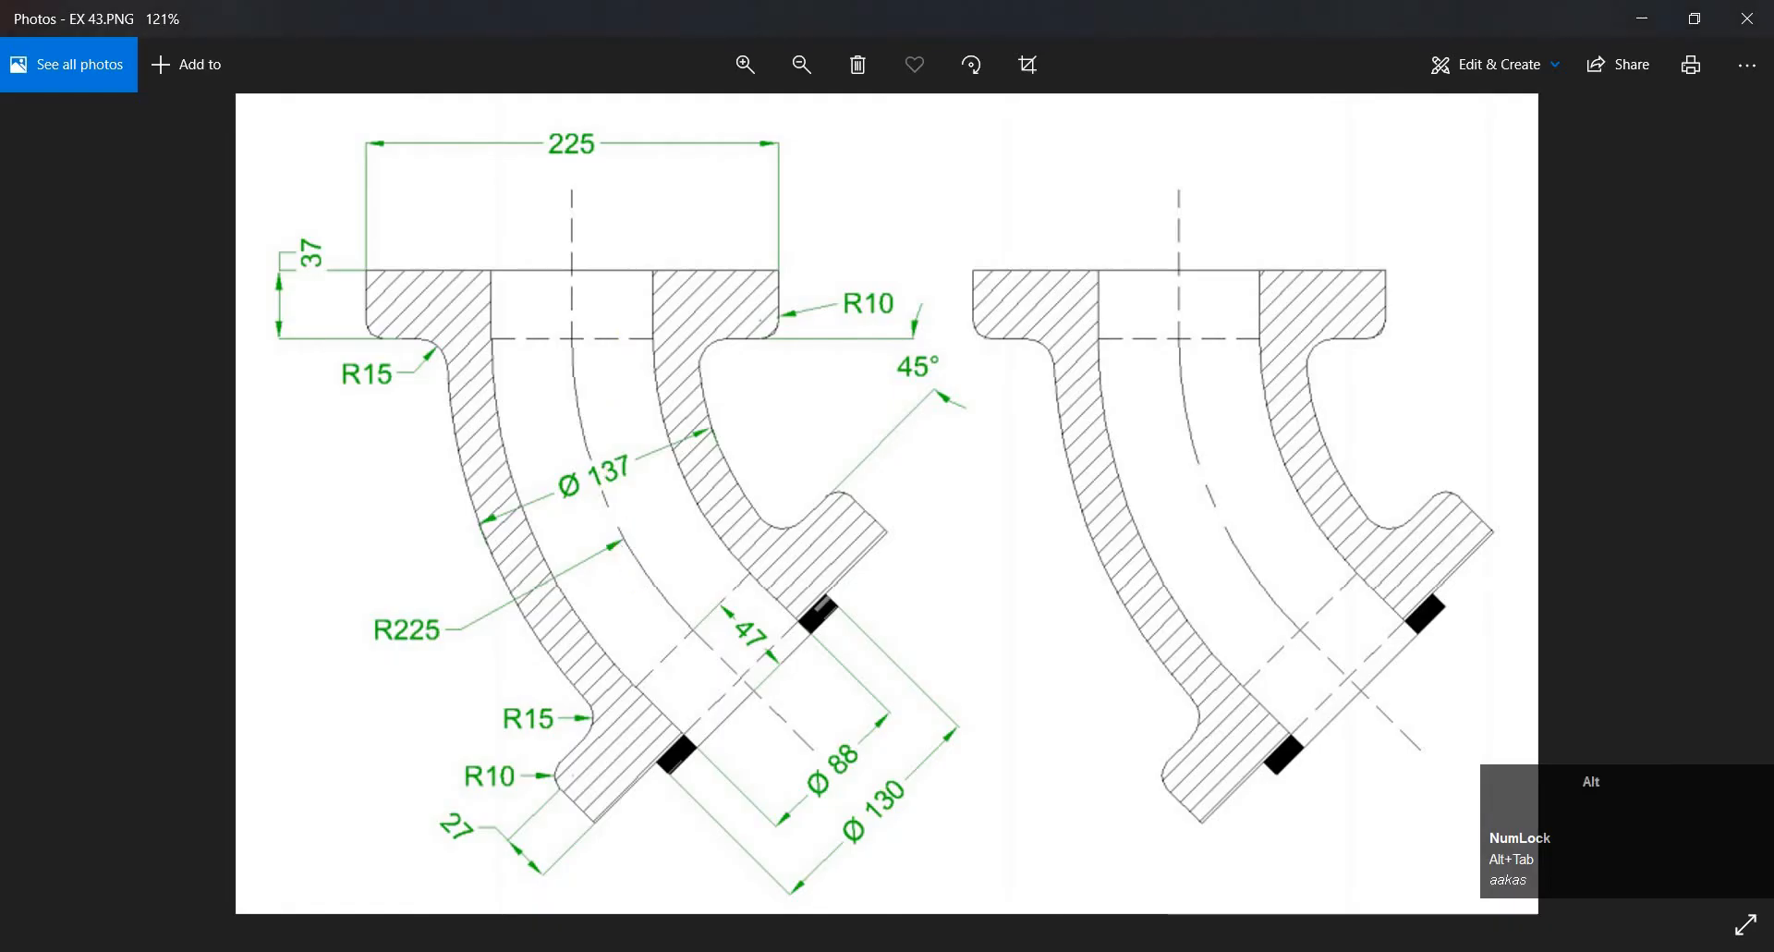
key(alt+Tab)
Erase the 45° diagonal line below the flange rectangle
click(798, 593)
click(717, 515)
text(e)
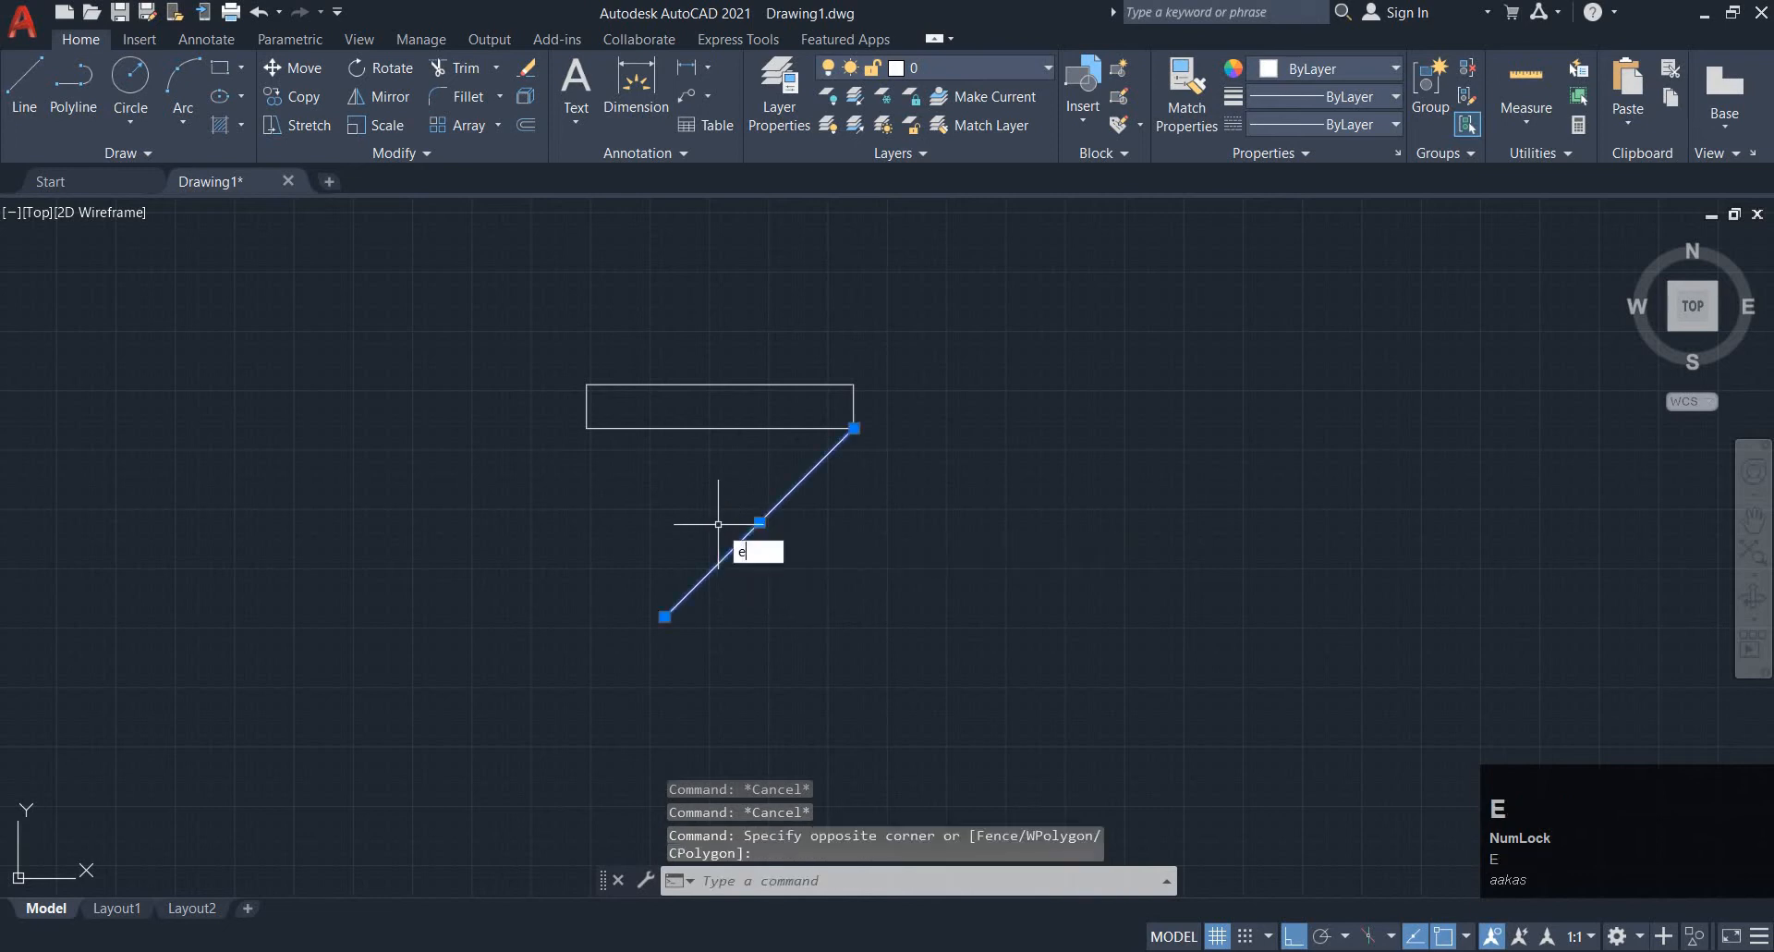
key(space)
Draw a vertical line straight down from the midpoint of the flange's lower edge
text(l)
key(space)
click(719, 428)
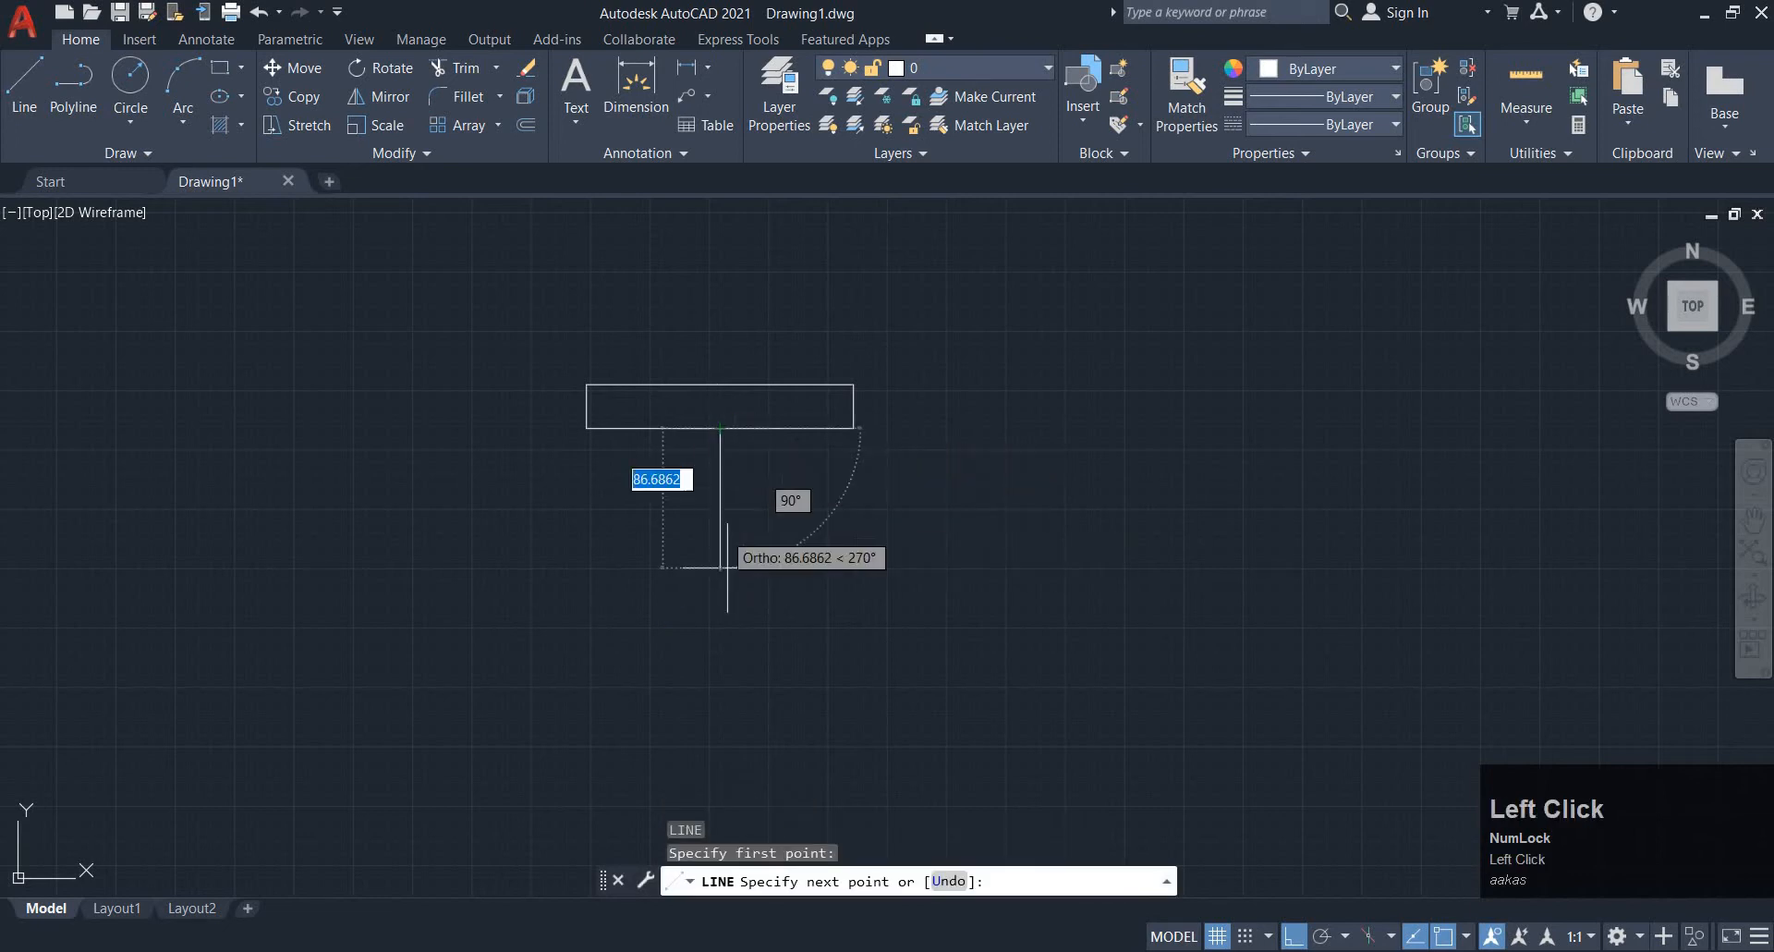
click(719, 664)
key(Escape)
Try a three-point circle starting at the midpoint of the flange's lower edge, with a second point to the right and 225 for the third
middle_drag(842, 490, 840, 539)
text(c)
key(space)
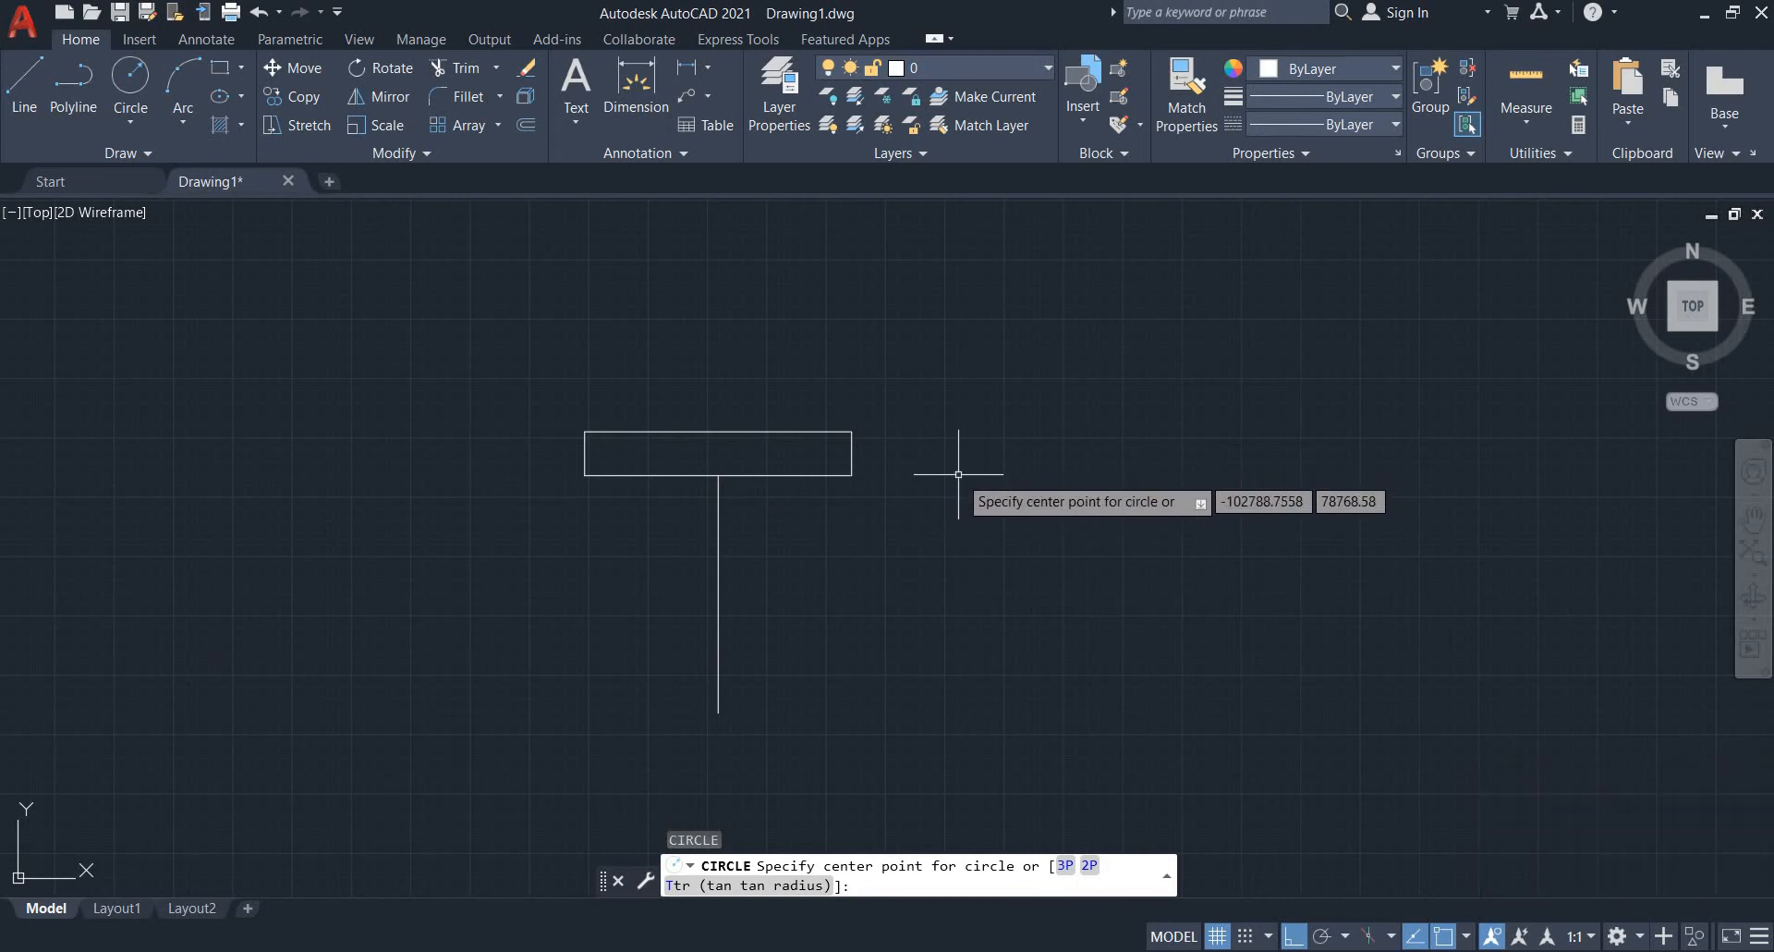
key(Escape)
text(c)
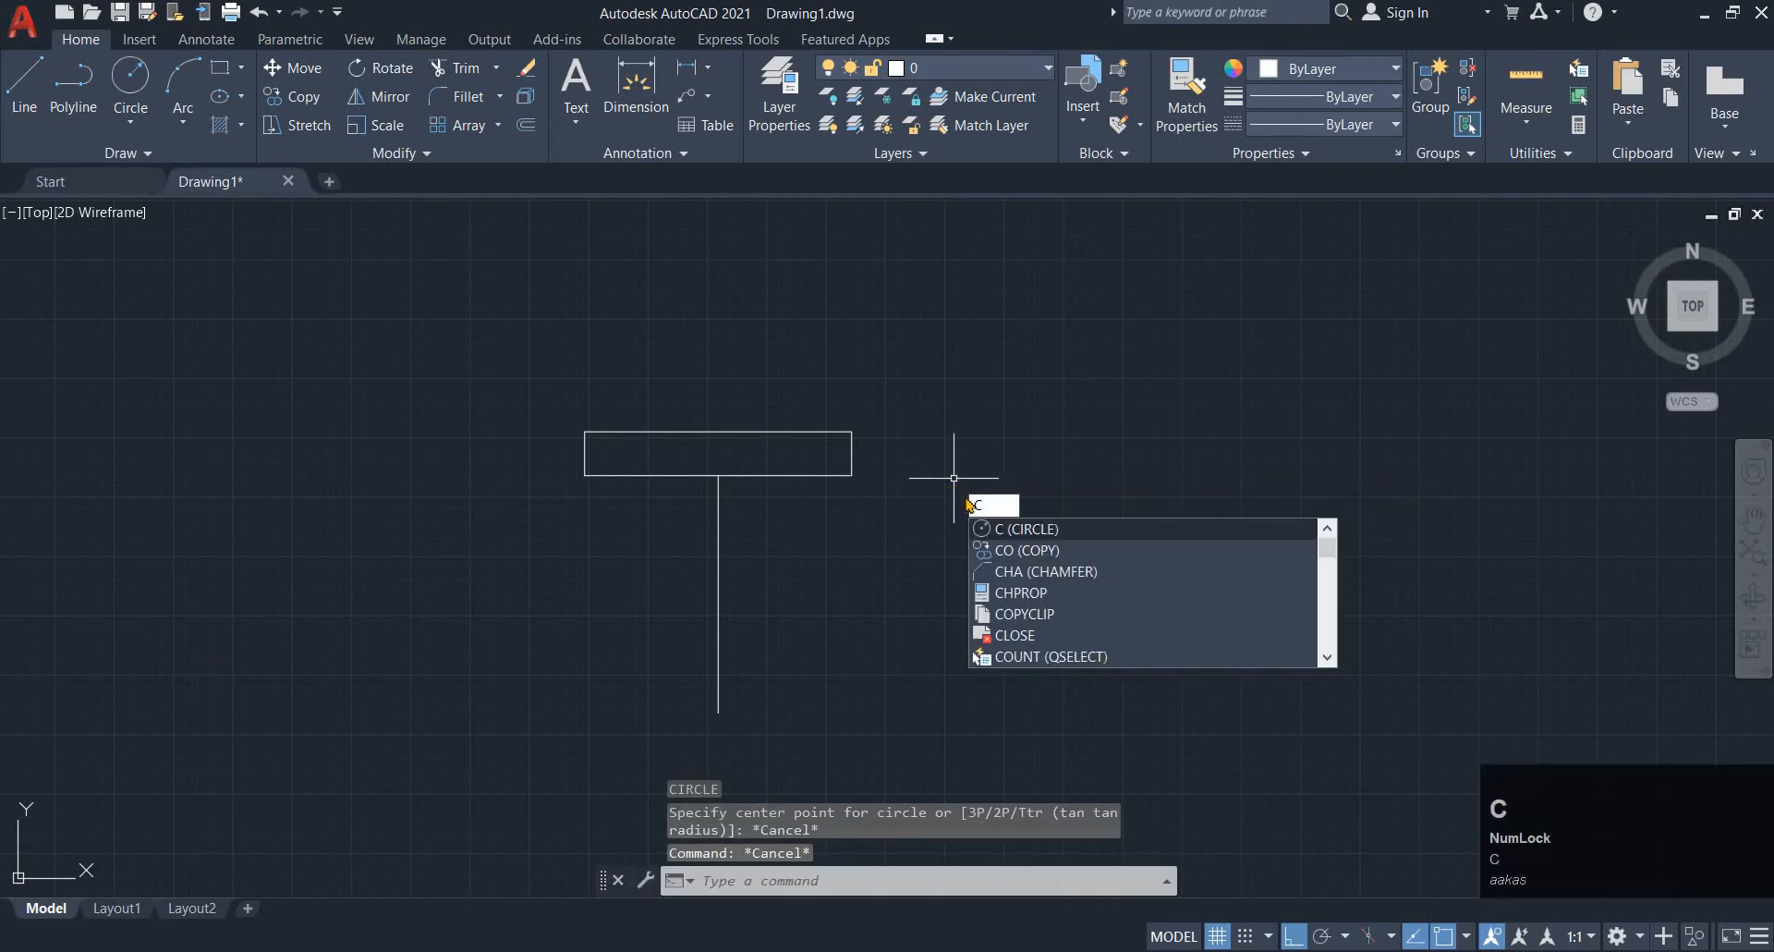
key(space)
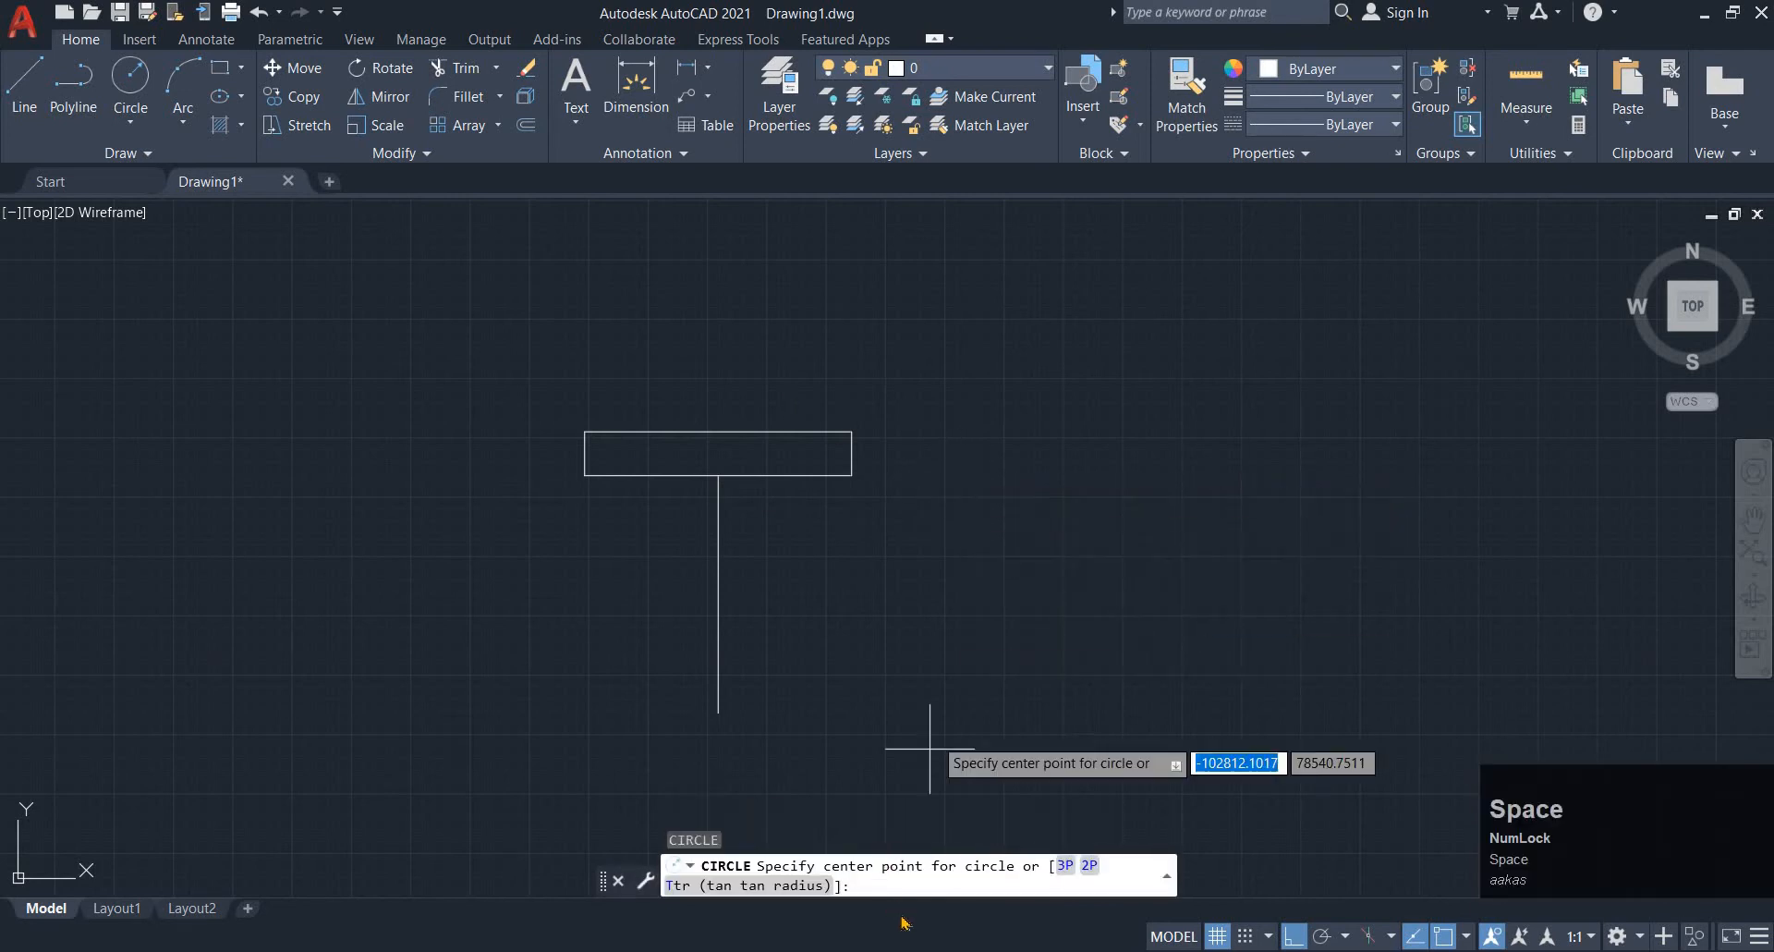
click(1065, 864)
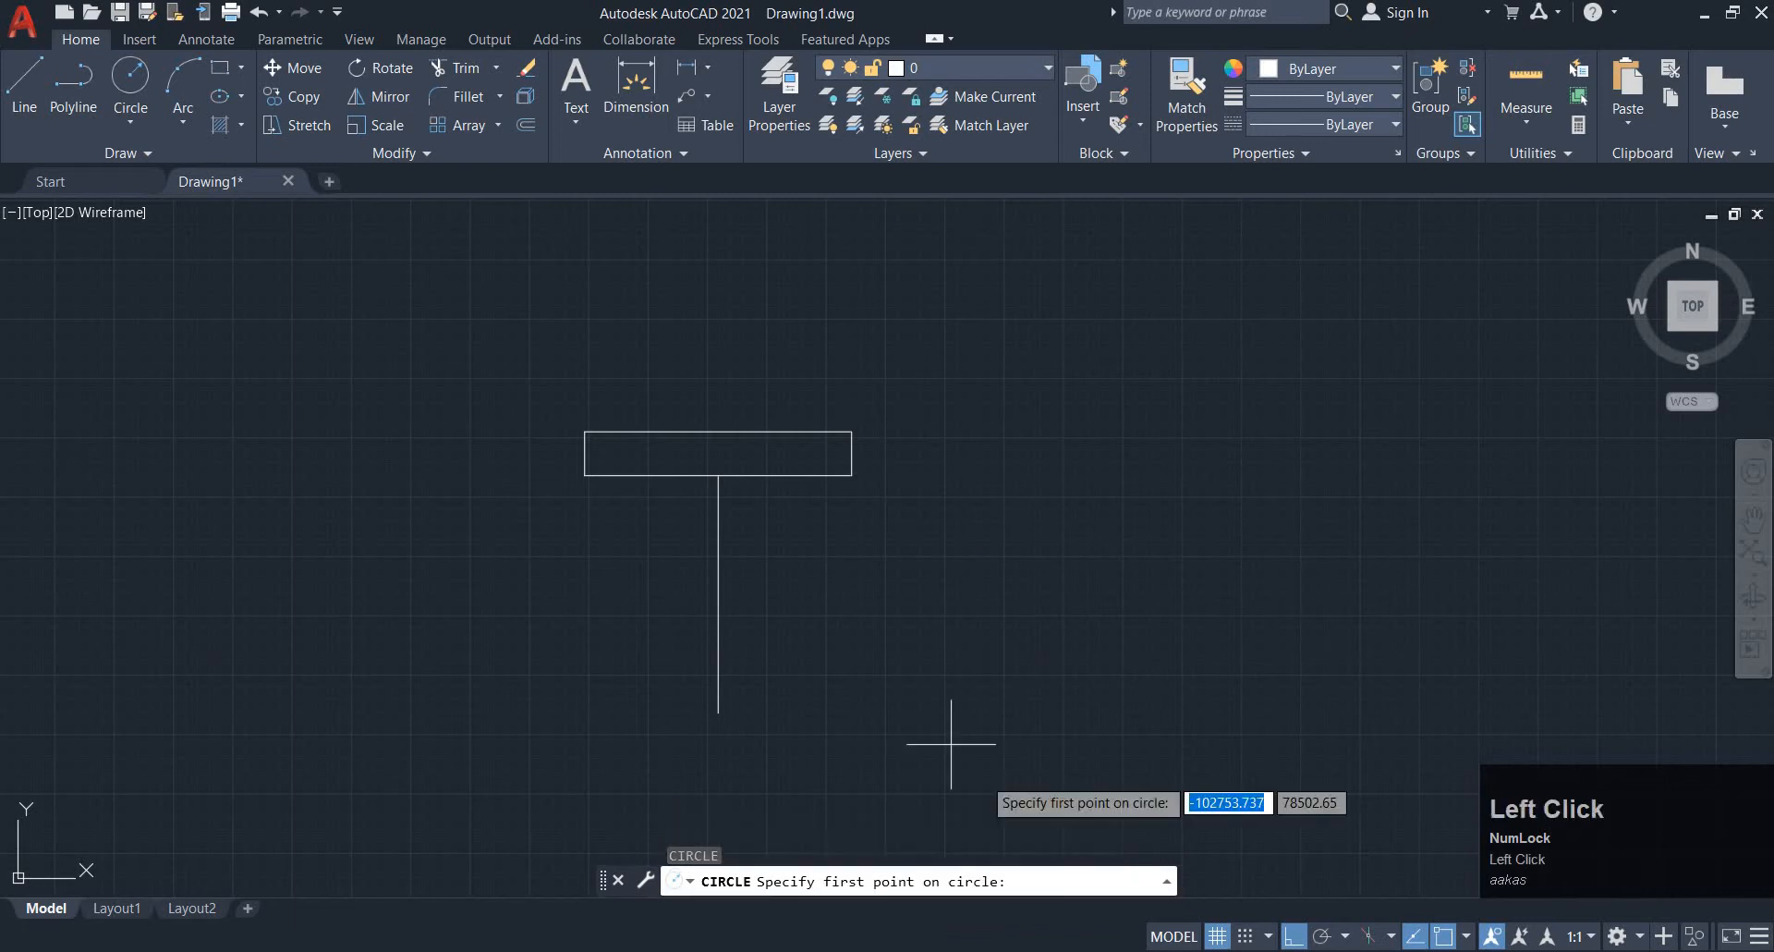
click(718, 476)
click(1182, 423)
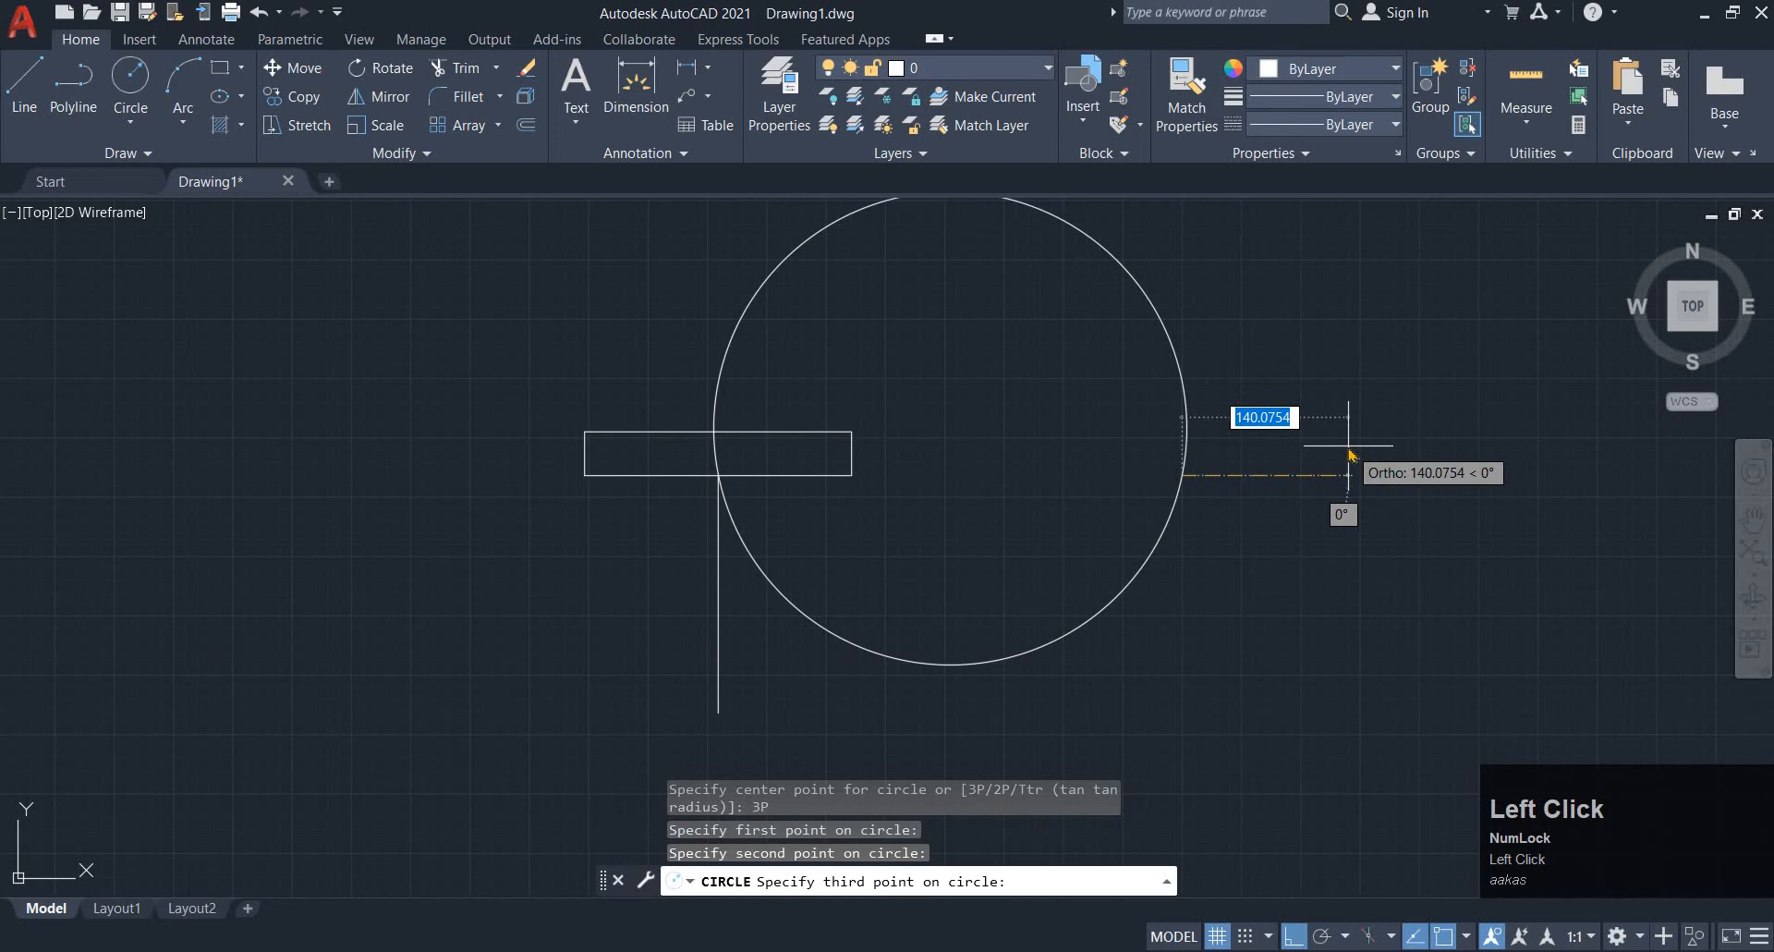
text(225)
key(Return)
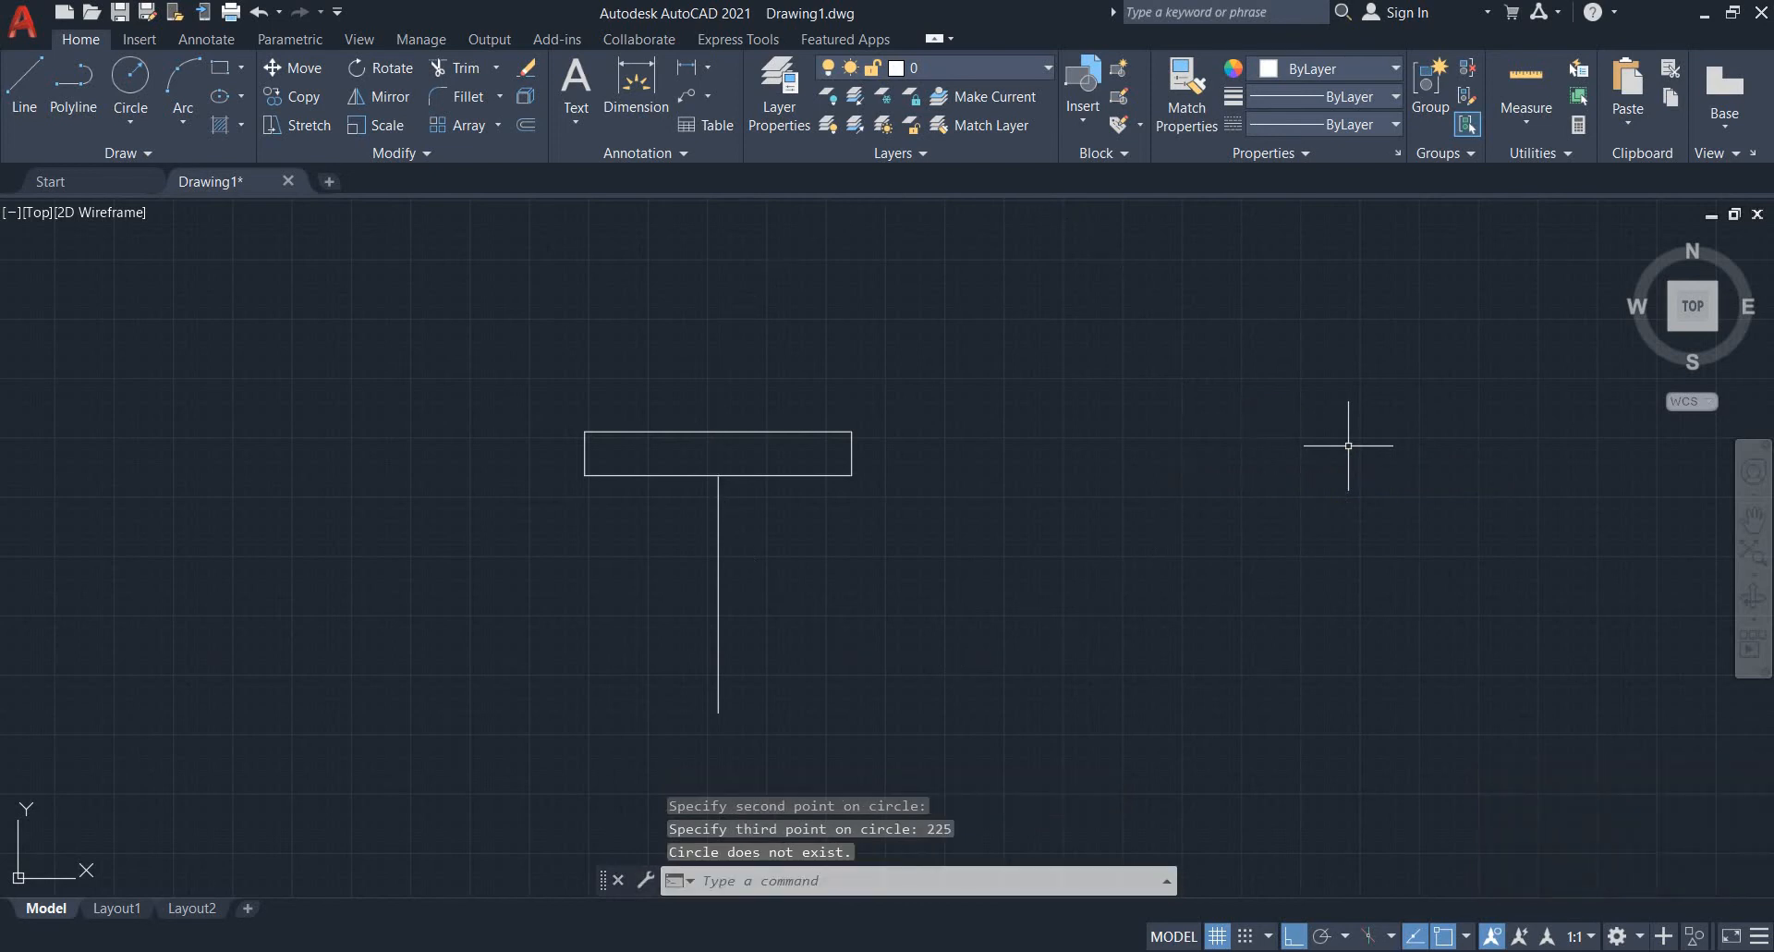
Try another three-point circle from the midpoint of the flange's lower edge, entering 225 for both the second and third points
scroll(1317, 461, down, 8)
middle_drag(1196, 472, 806, 492)
key(Escape)
click(147, 124)
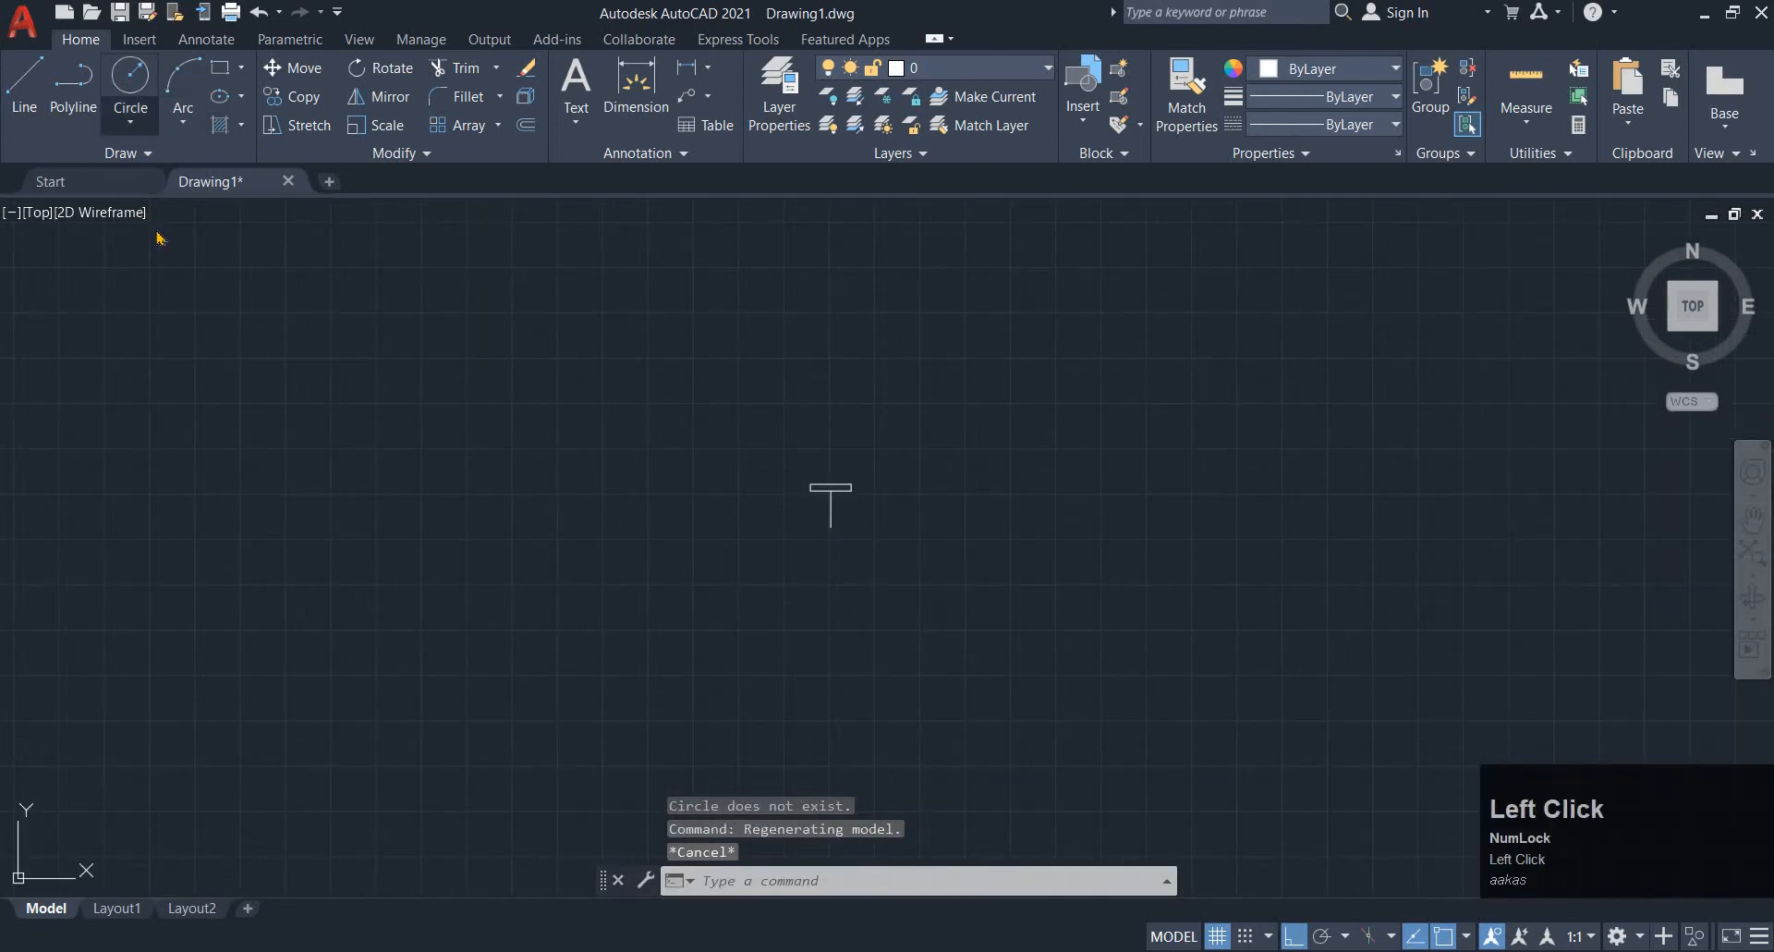
click(166, 305)
scroll(887, 527, up, 6)
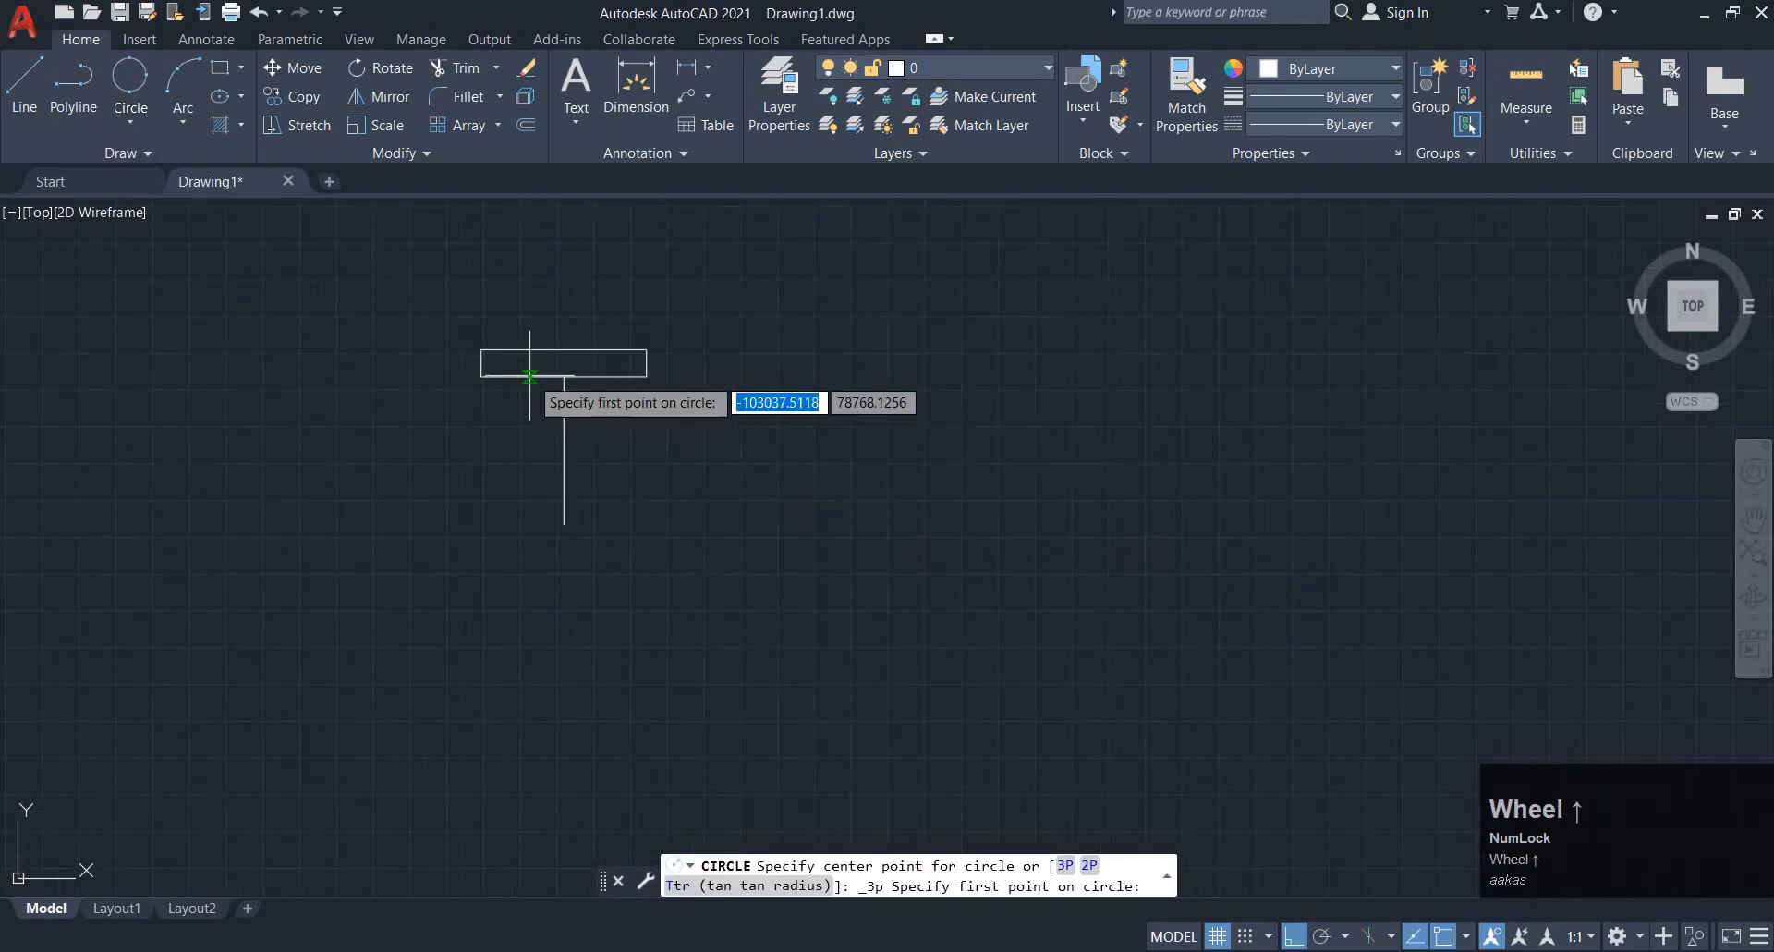
click(563, 376)
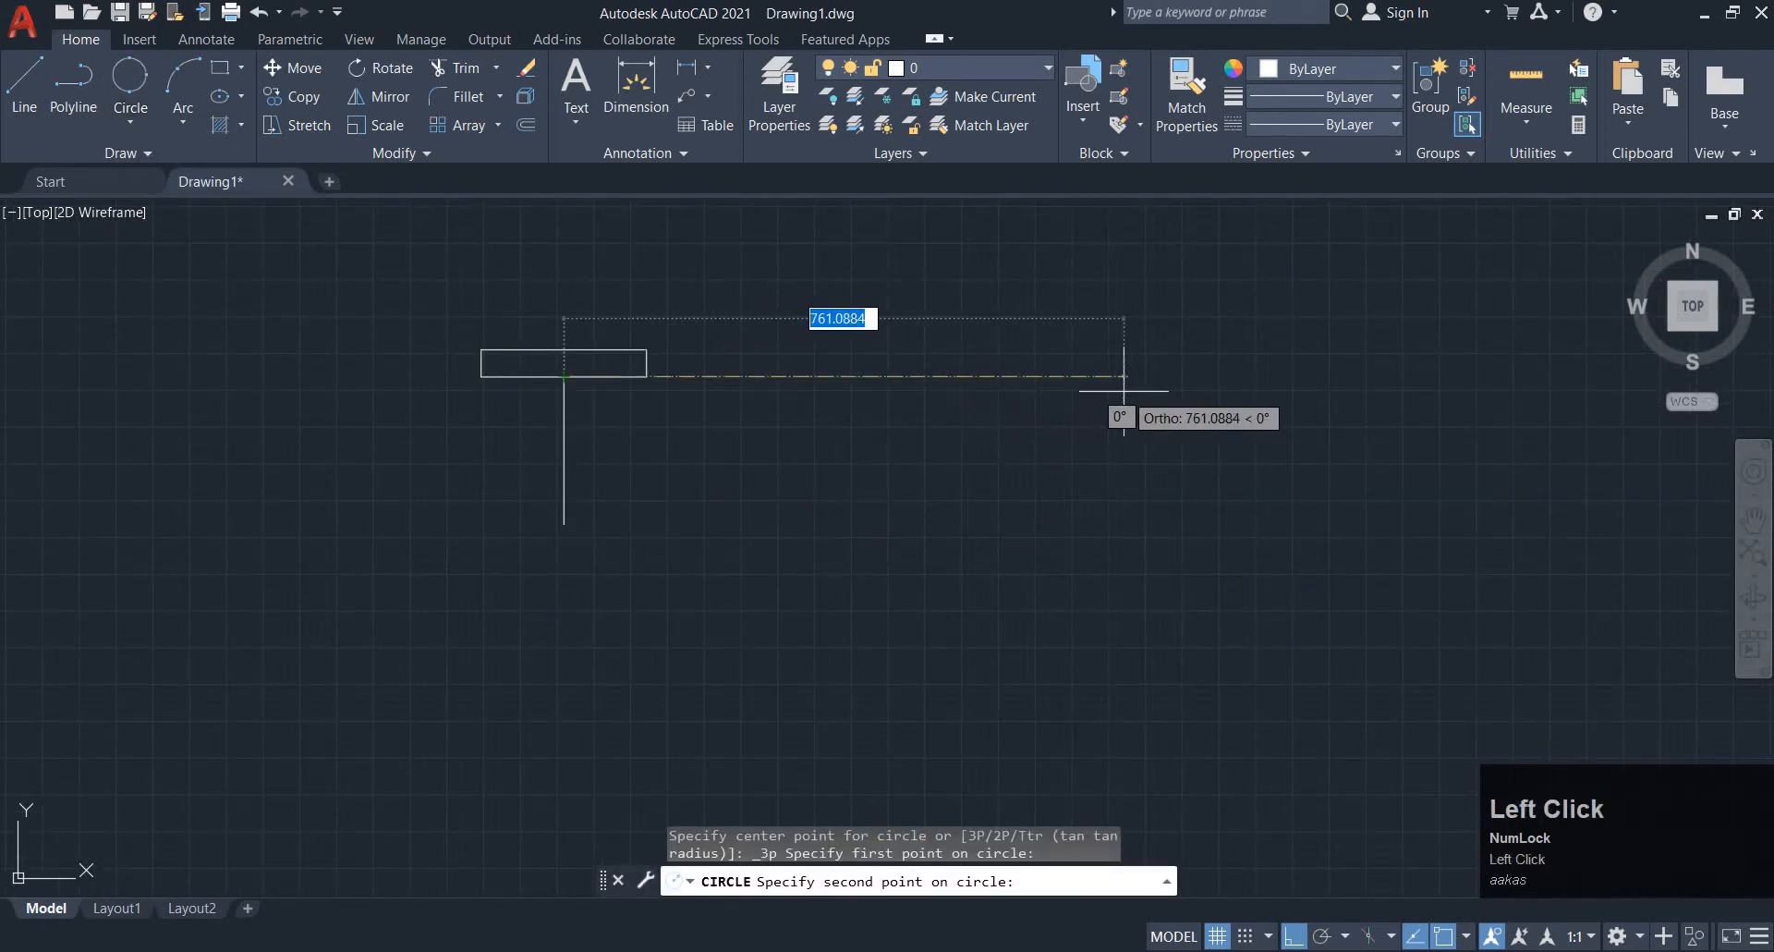
text(225)
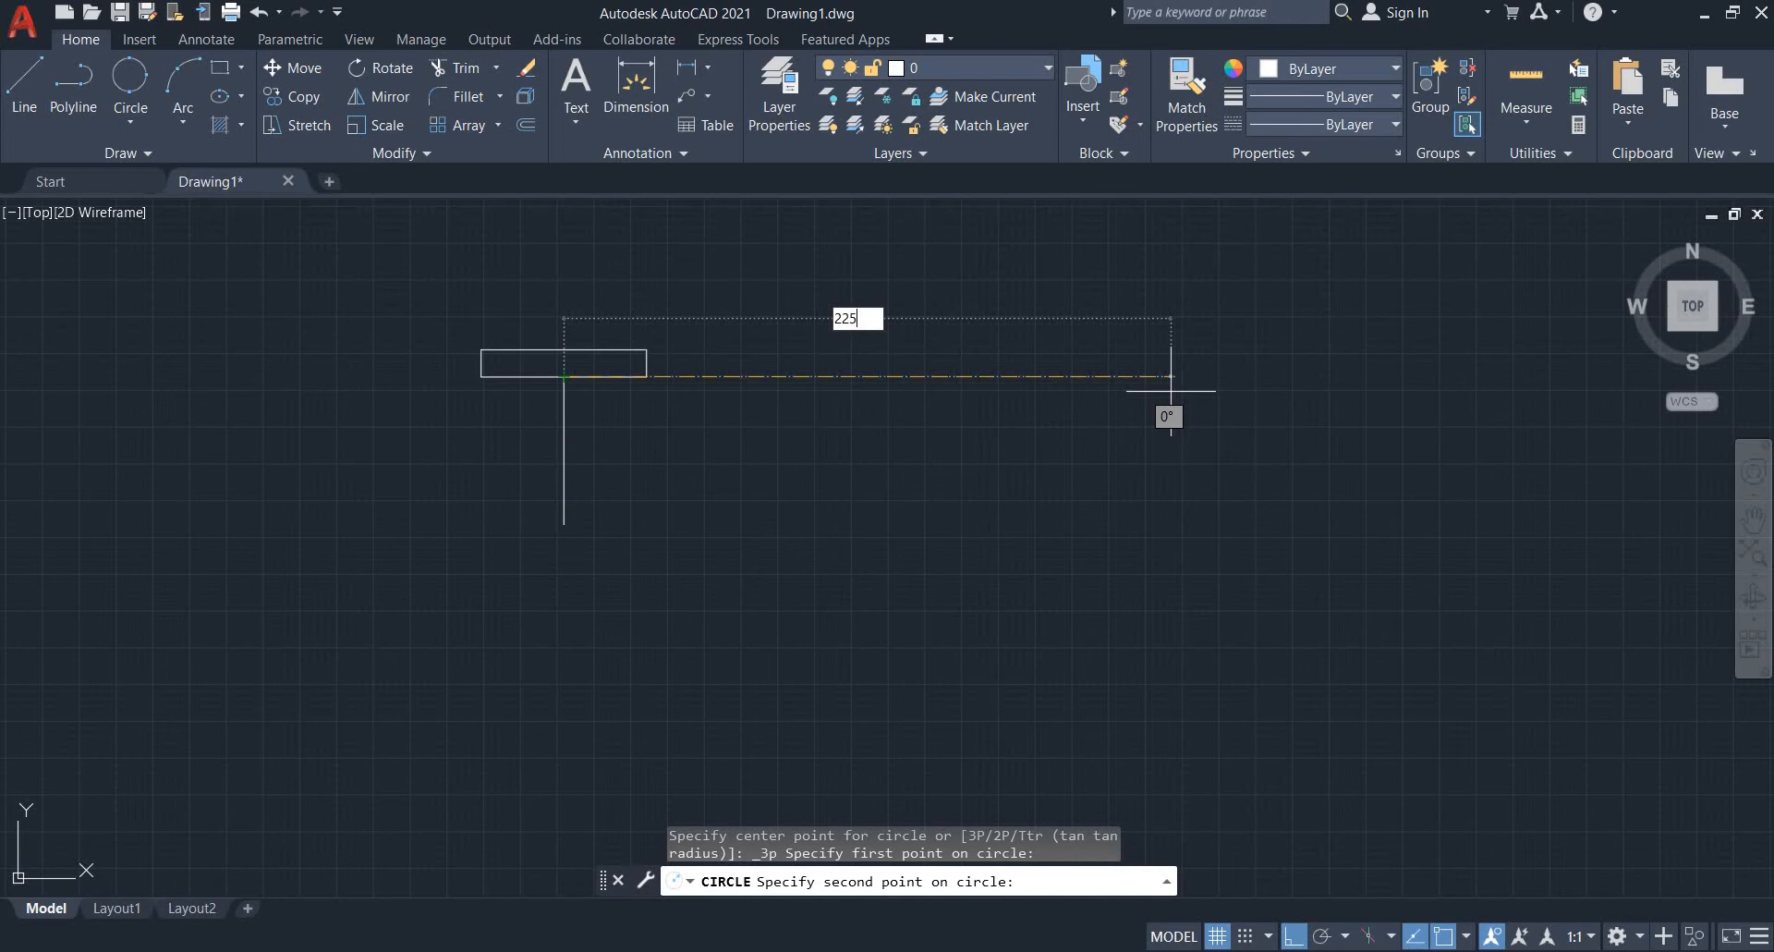
key(Return)
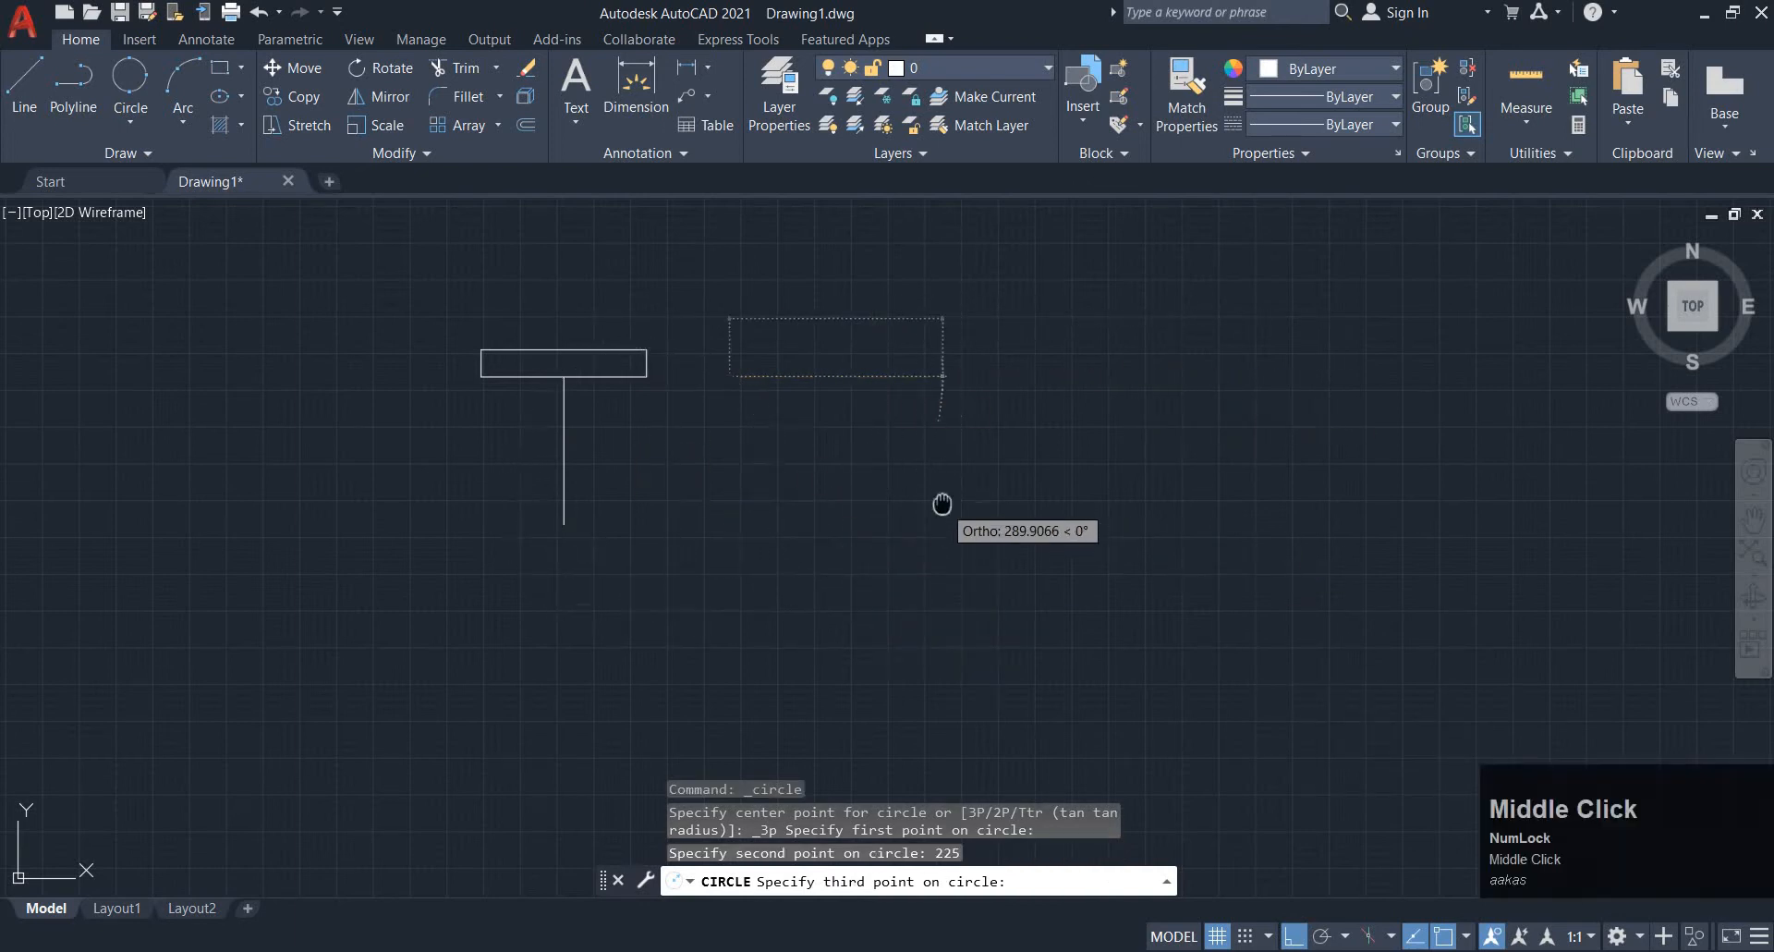
middle_drag(943, 502, 808, 642)
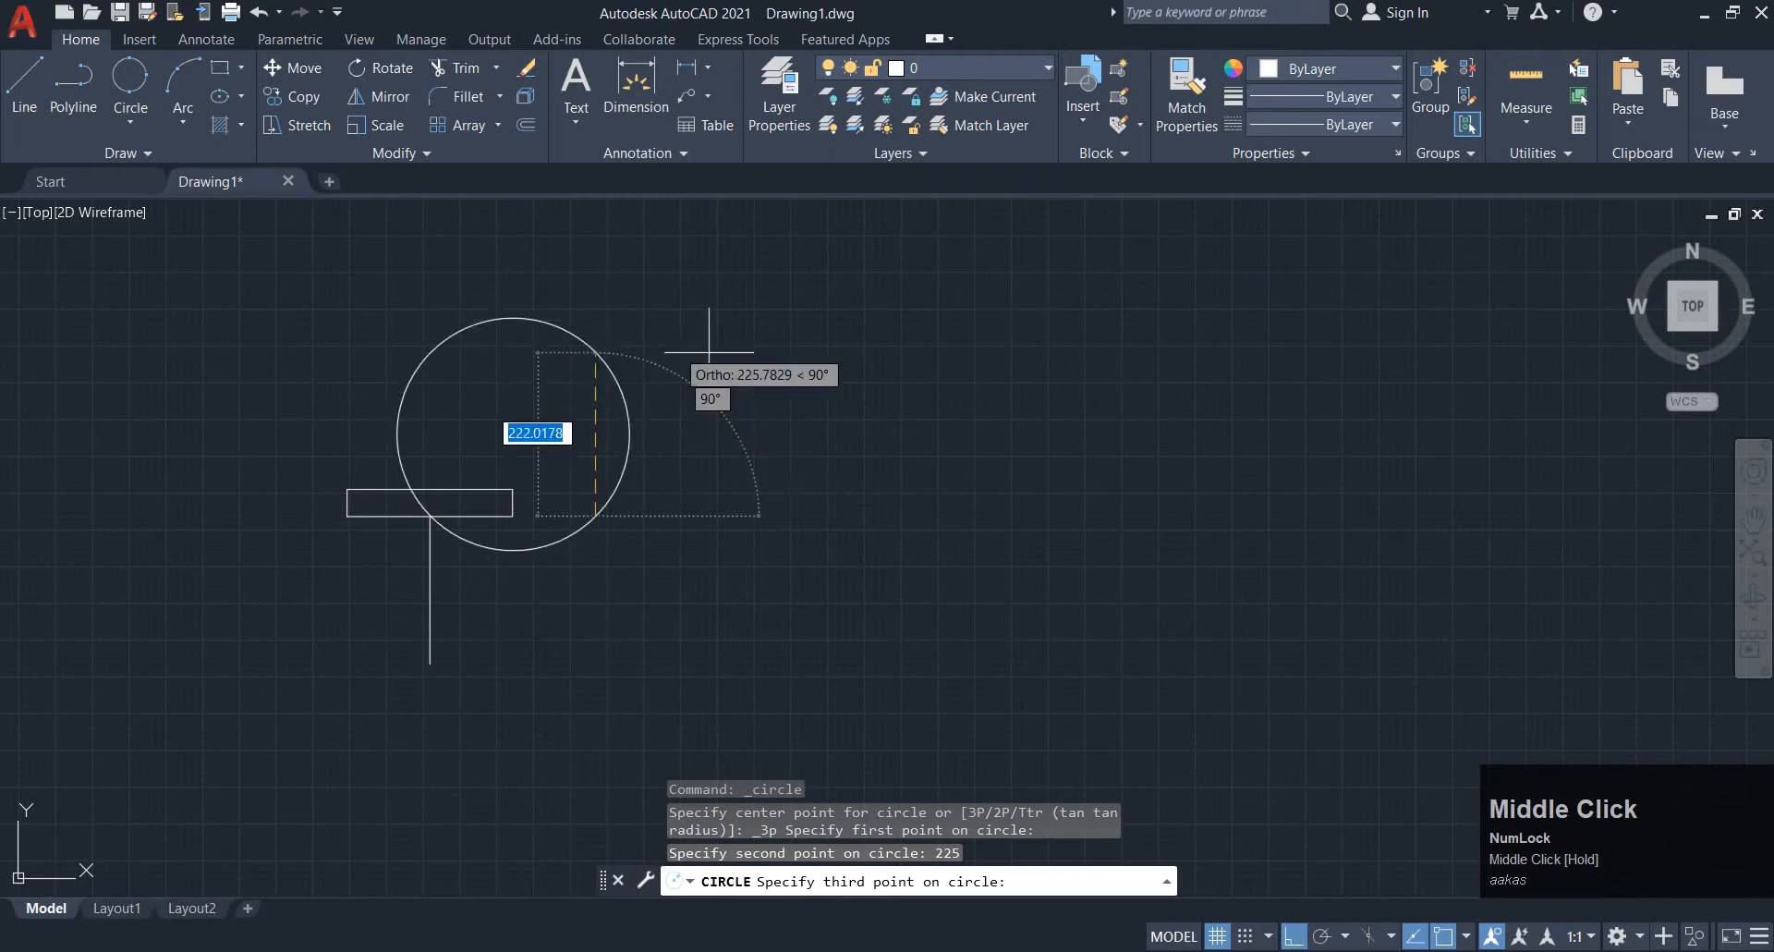
mouse_move(753, 516)
middle_down()
mouse_move(602, 349)
mouse_move(677, 388)
mouse_move(845, 584)
middle_up()
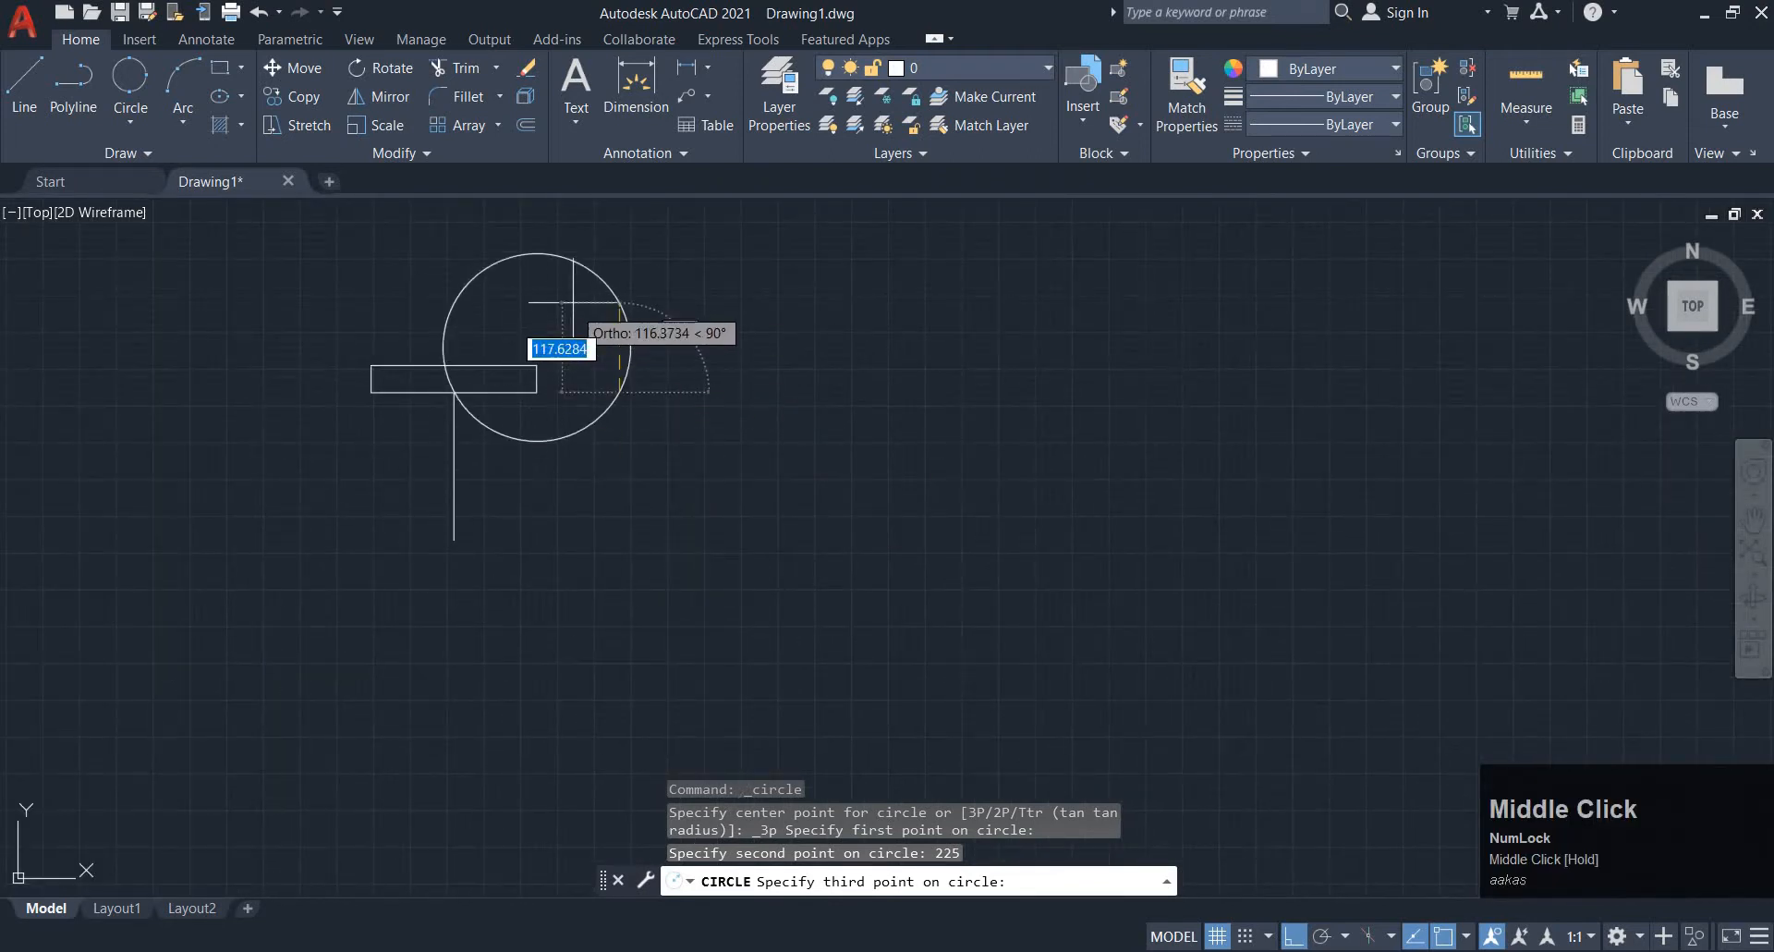
text(225)
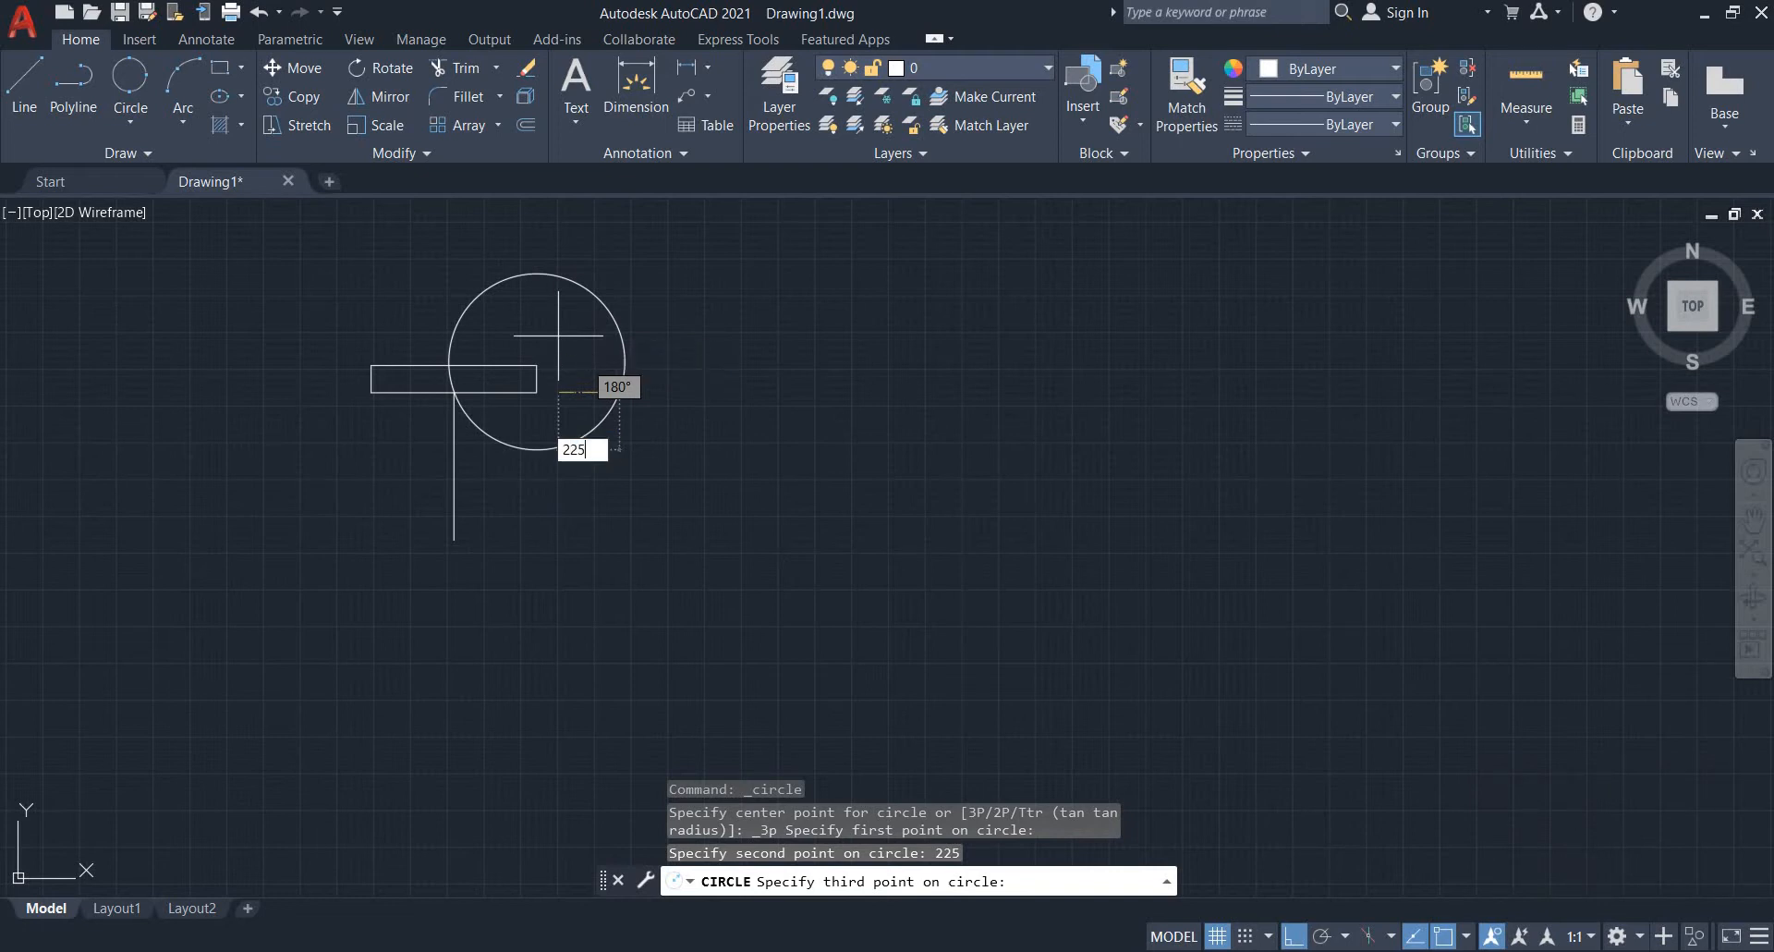
key(Return)
key(Escape)
Examine the bend's centreline radius in the Photos reference drawing, then return to AutoCAD
scroll(559, 351, down, 6)
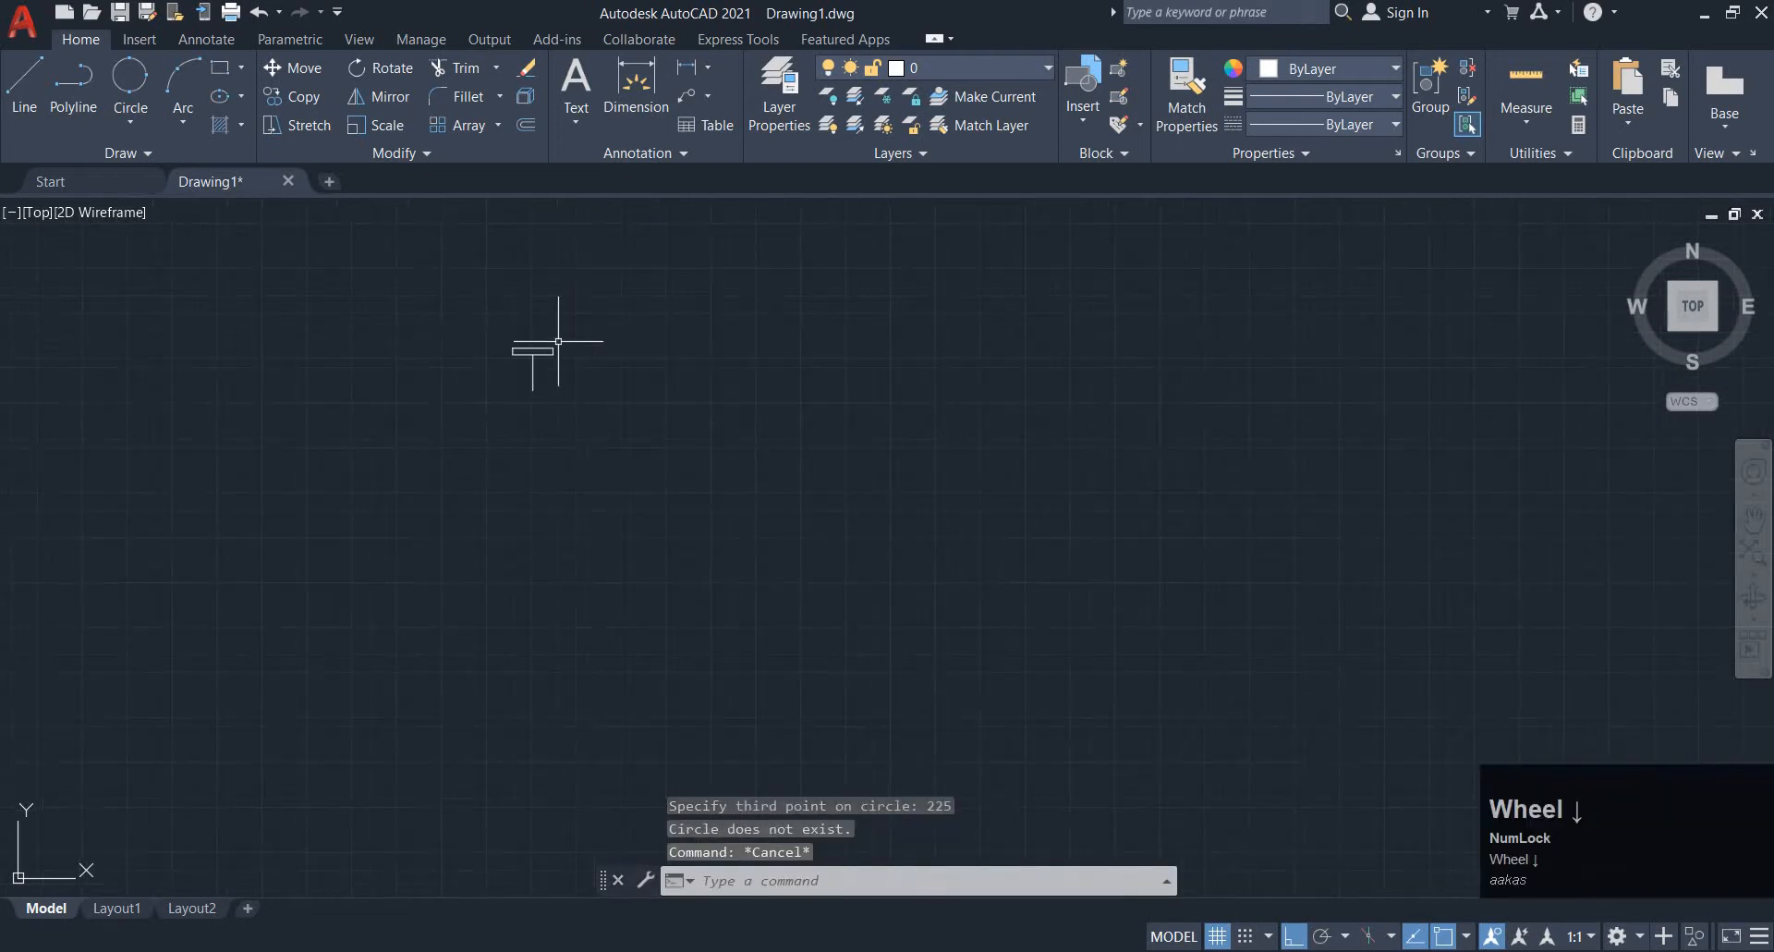
click(709, 935)
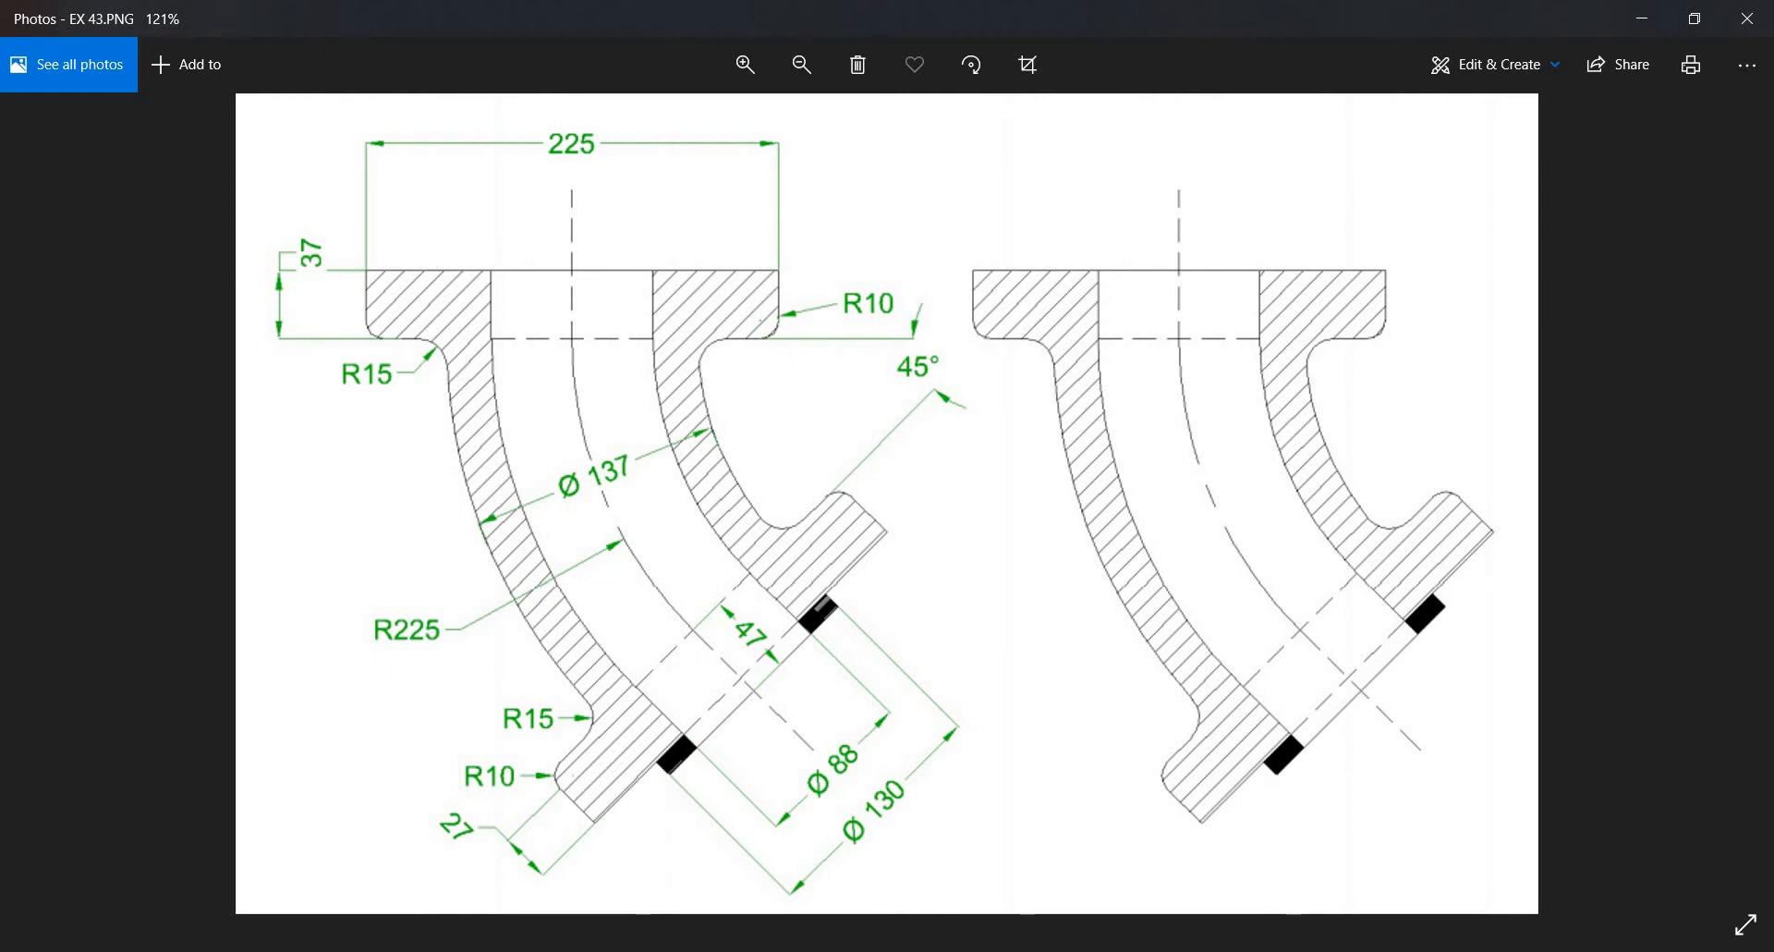
click(736, 950)
middle_click(737, 636)
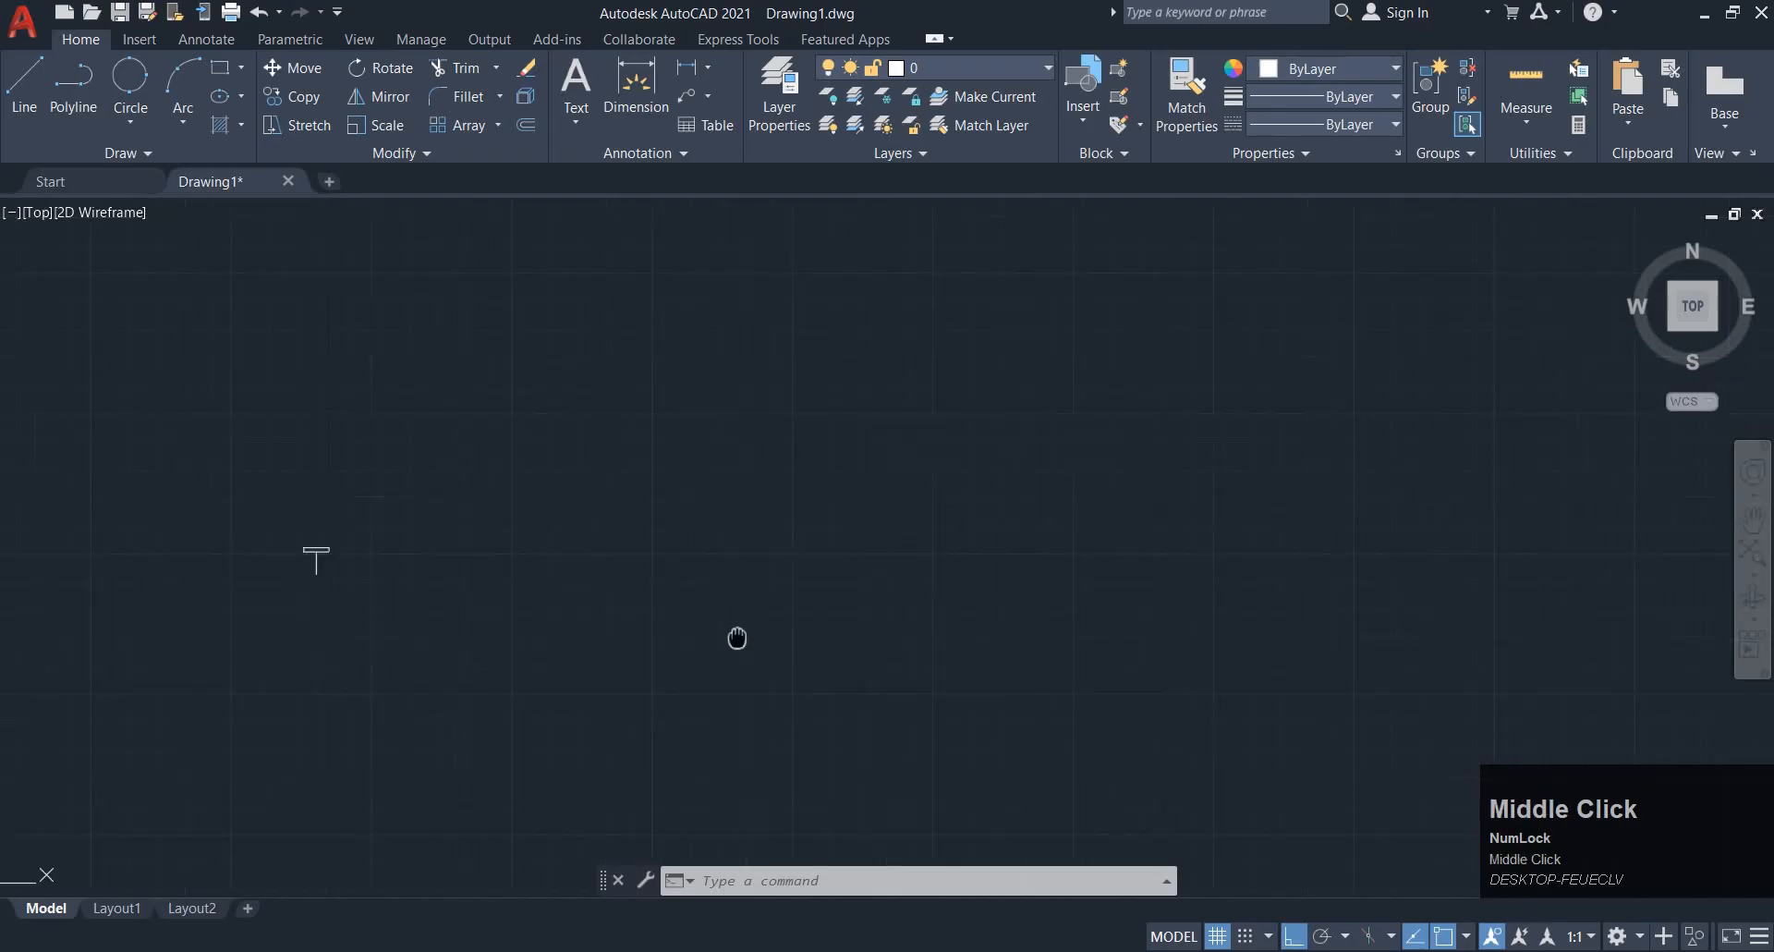
Draw a circle with a diameter of 225 in the empty area above and to the right of the flange
key(Escape)
key(Escape)
text(c)
key(space)
click(411, 497)
text(d)
key(space)
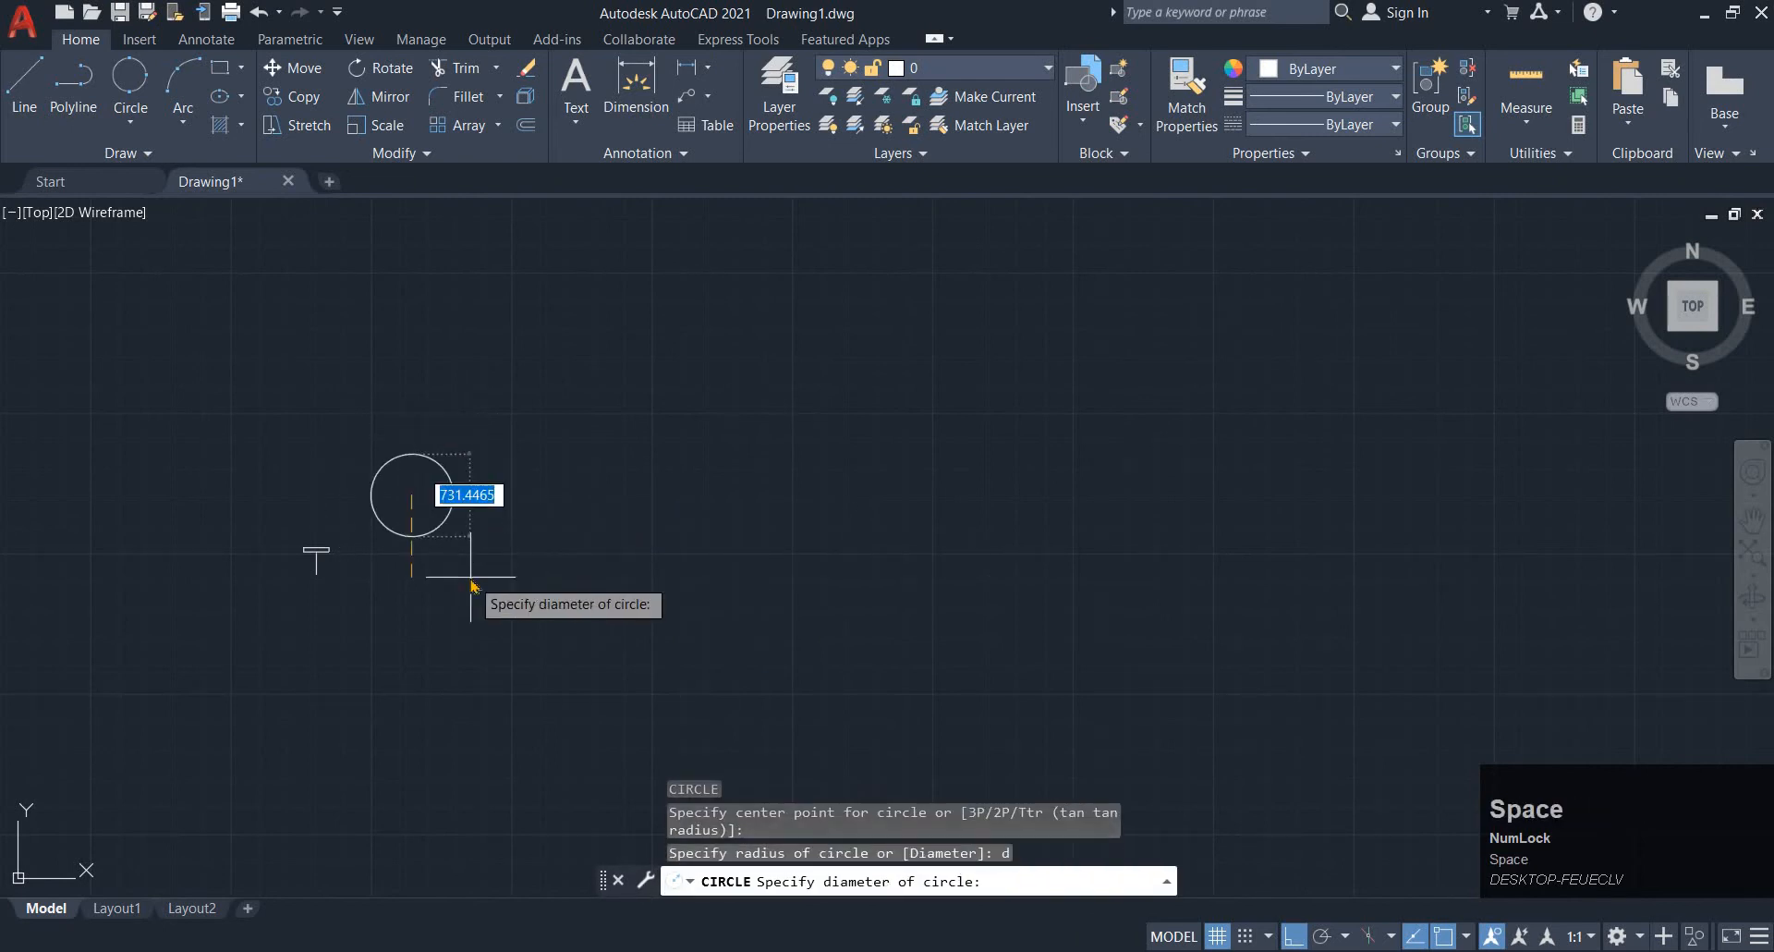
text(22)
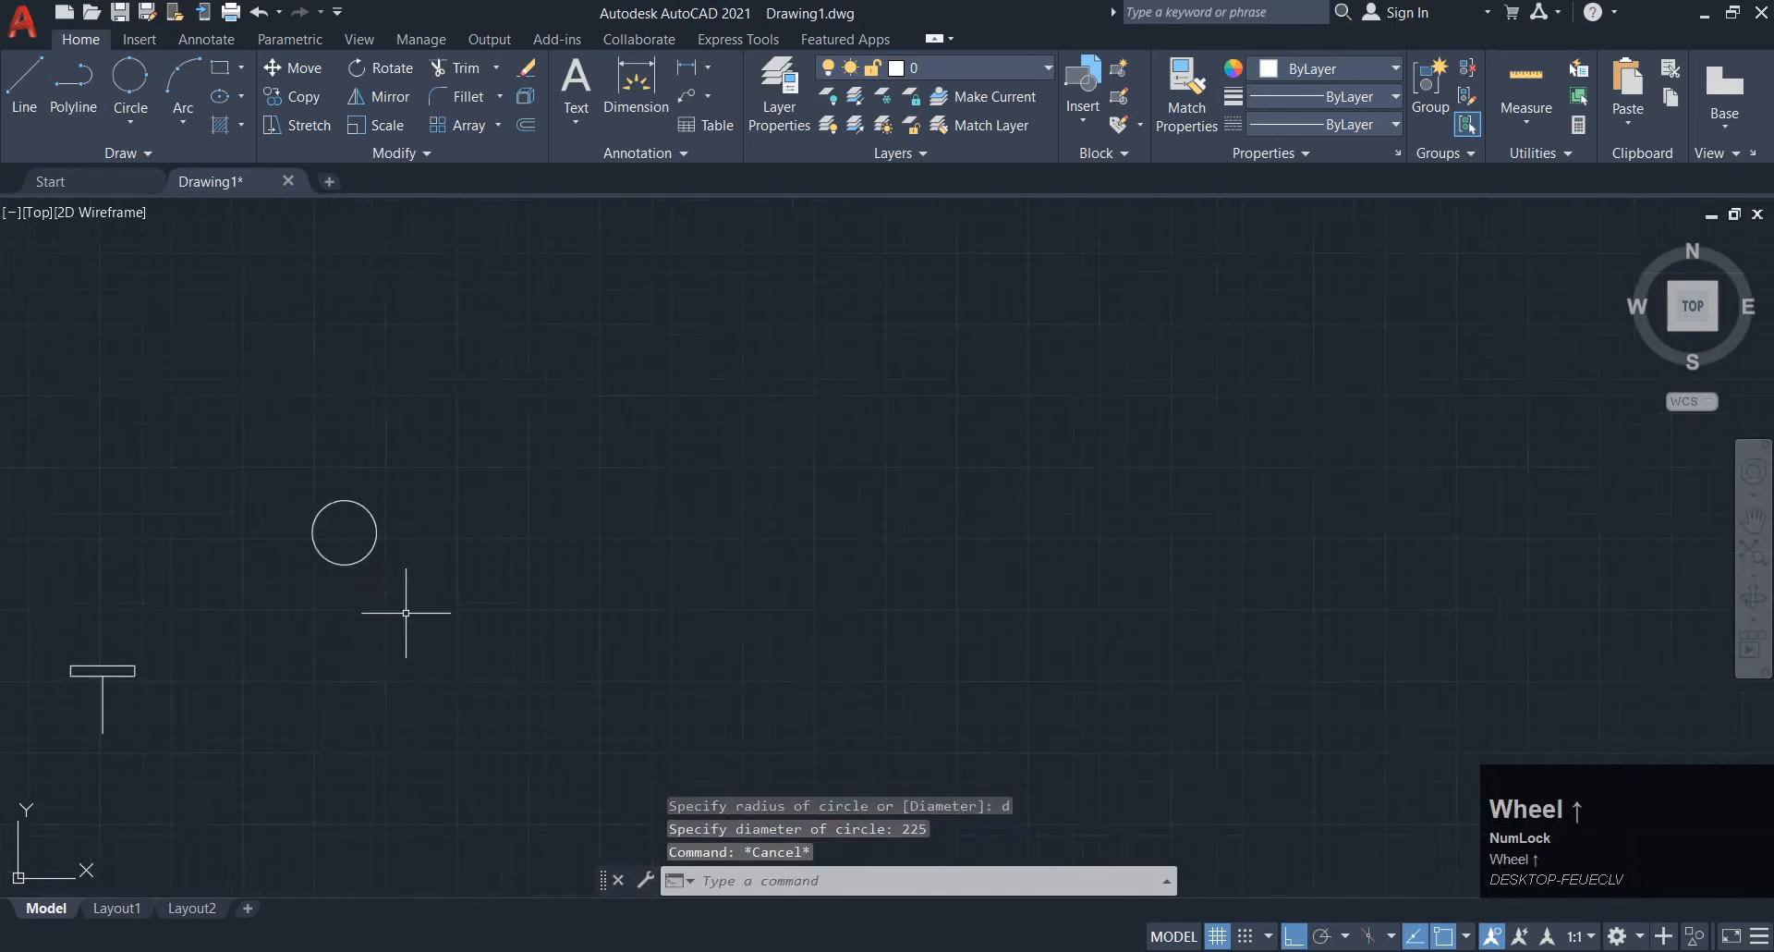
Move the 225 diameter circle by its left quadrant onto the midpoint of the flange's lower edge
click(397, 671)
click(308, 566)
click(398, 606)
click(349, 549)
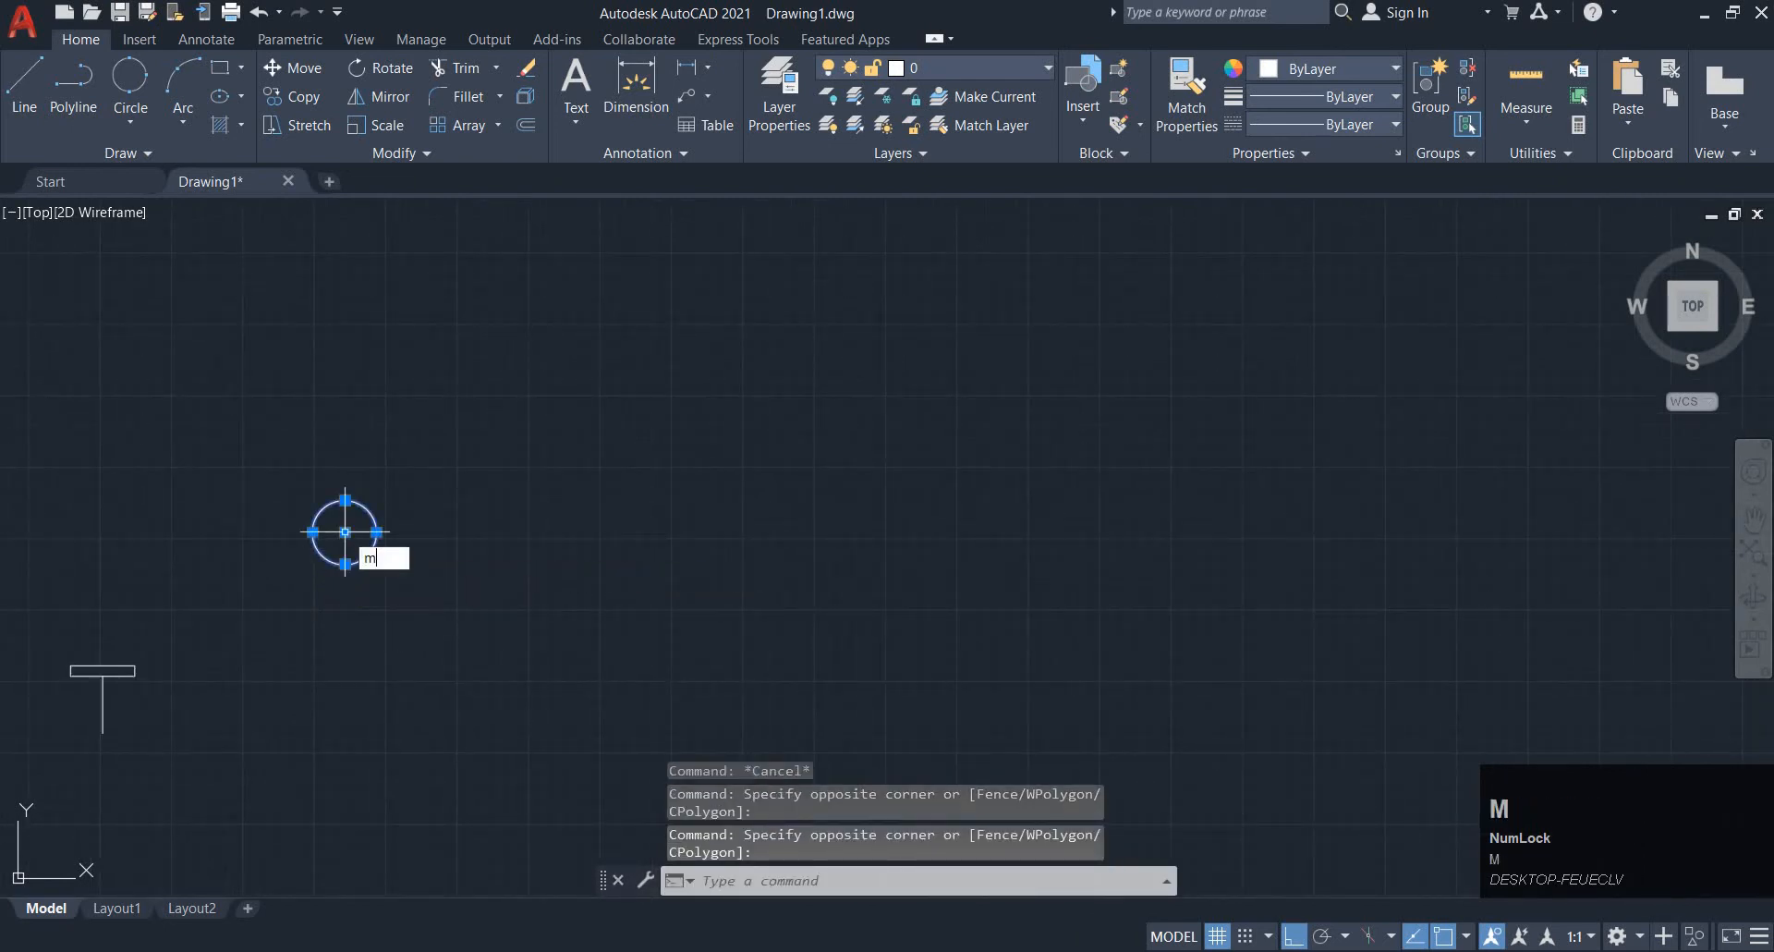
key(Return)
scroll(298, 531, up, 4)
click(318, 517)
scroll(318, 517, down, 4)
middle_drag(318, 517, 700, 406)
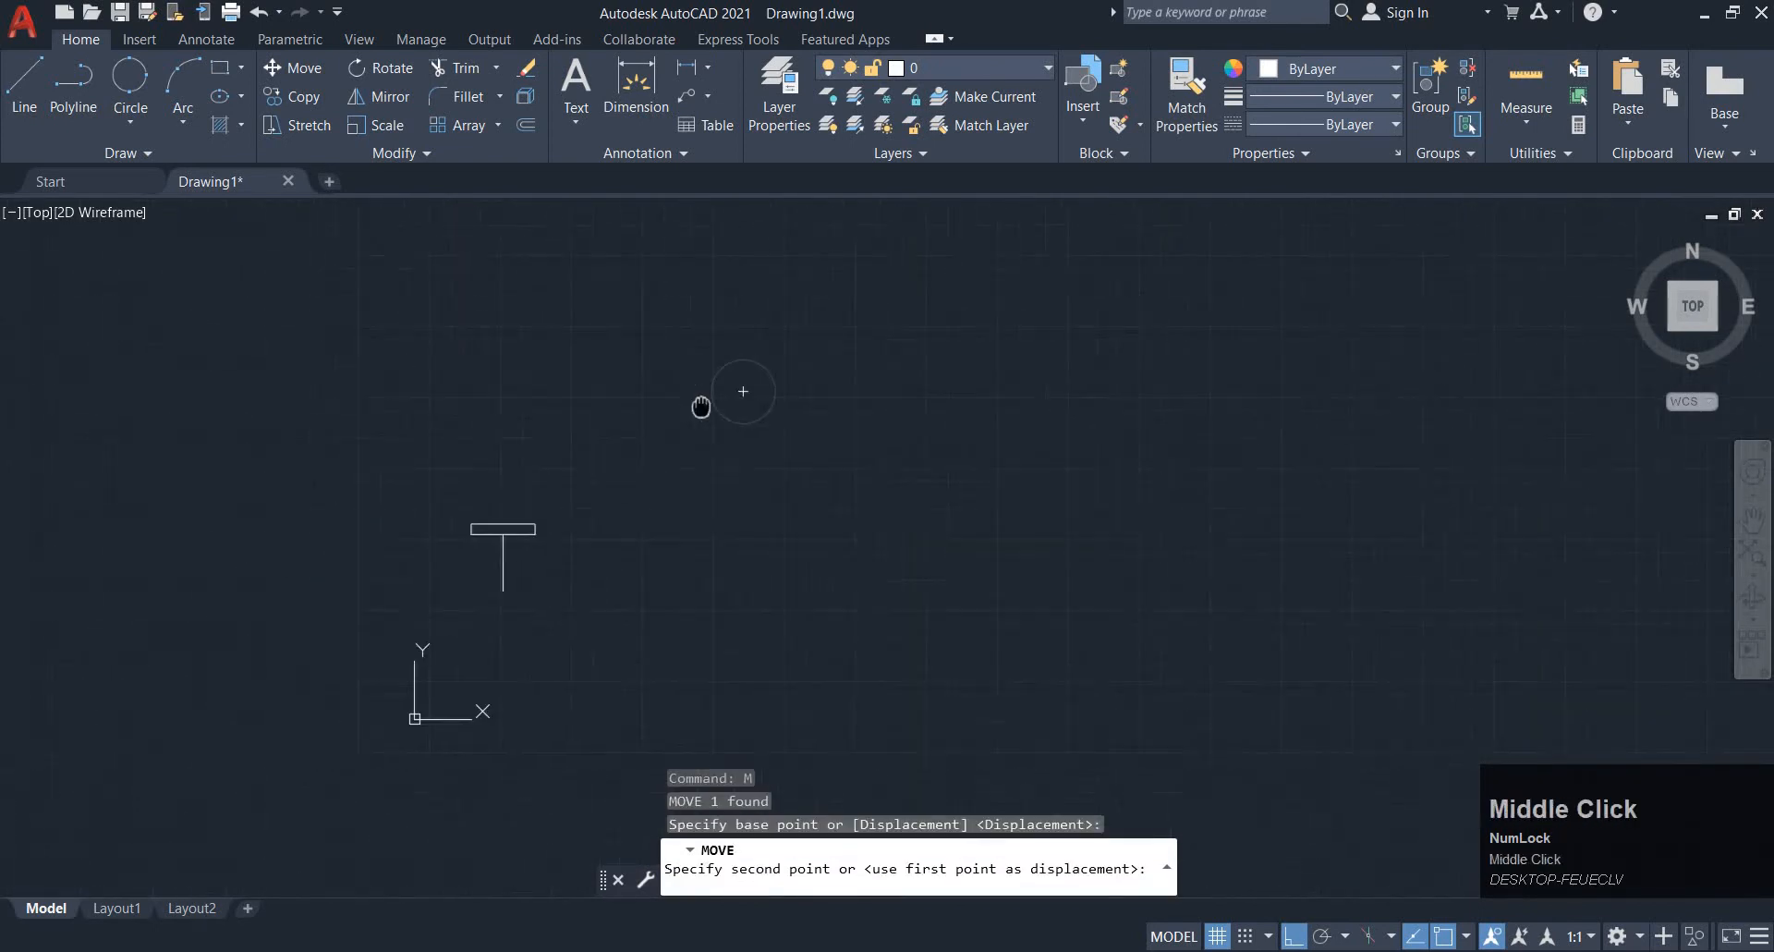
scroll(549, 526, up, 4)
click(368, 557)
Erase the vertical line below the midpoint of the flange's lower edge
mouse_move(408, 560)
middle_down()
mouse_move(428, 511)
mouse_move(578, 442)
mouse_move(613, 483)
mouse_move(716, 432)
middle_up()
scroll(397, 682, up, 2)
click(416, 684)
text(e)
key(space)
scroll(507, 507, up, 2)
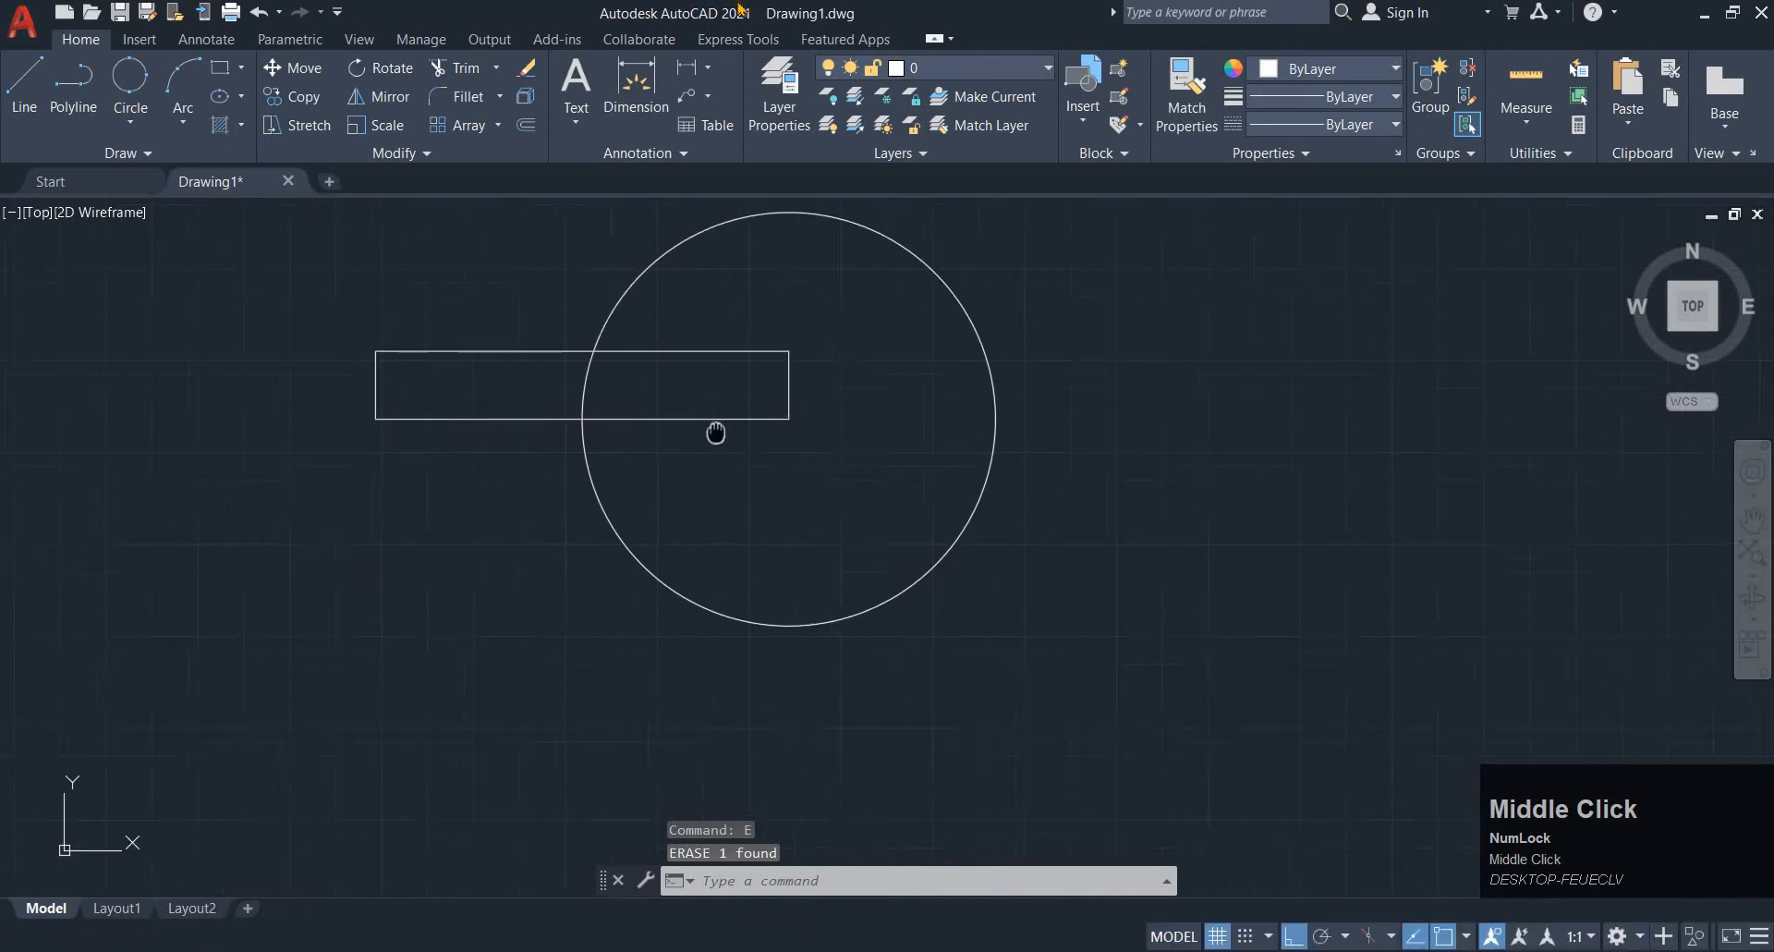
Add a diameter dimension to the circle, placing its text outside the upper right of the circle
click(708, 67)
click(776, 291)
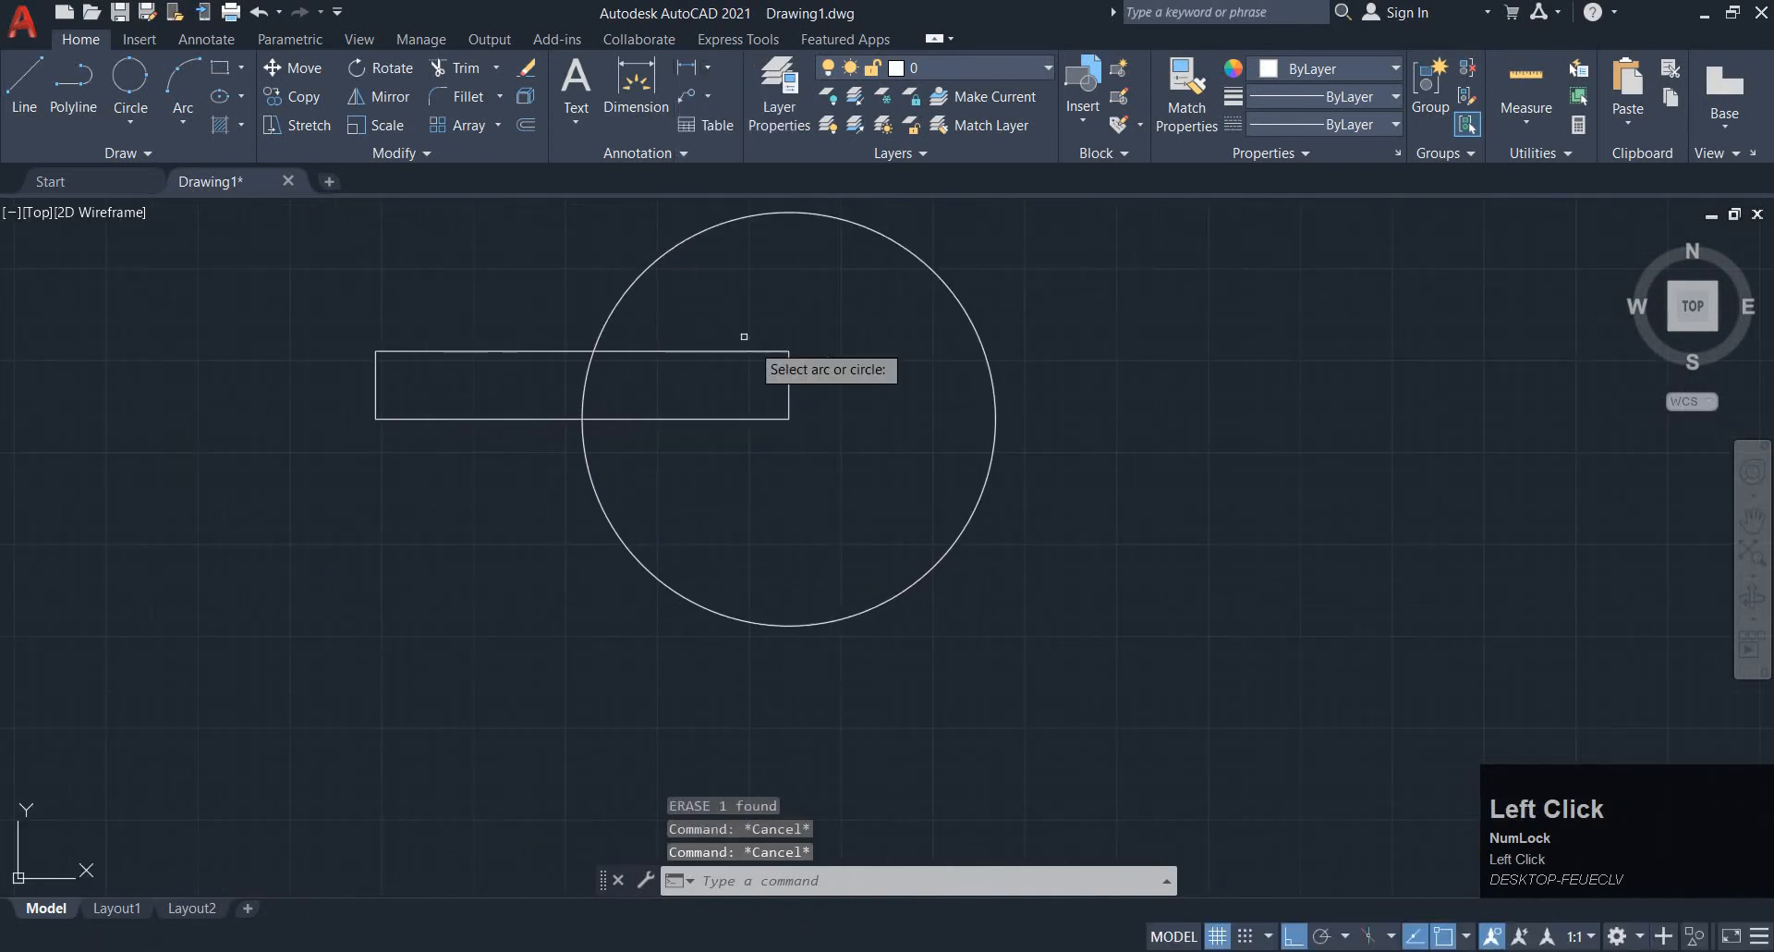
click(961, 302)
click(1112, 352)
scroll(1111, 352, up, 9)
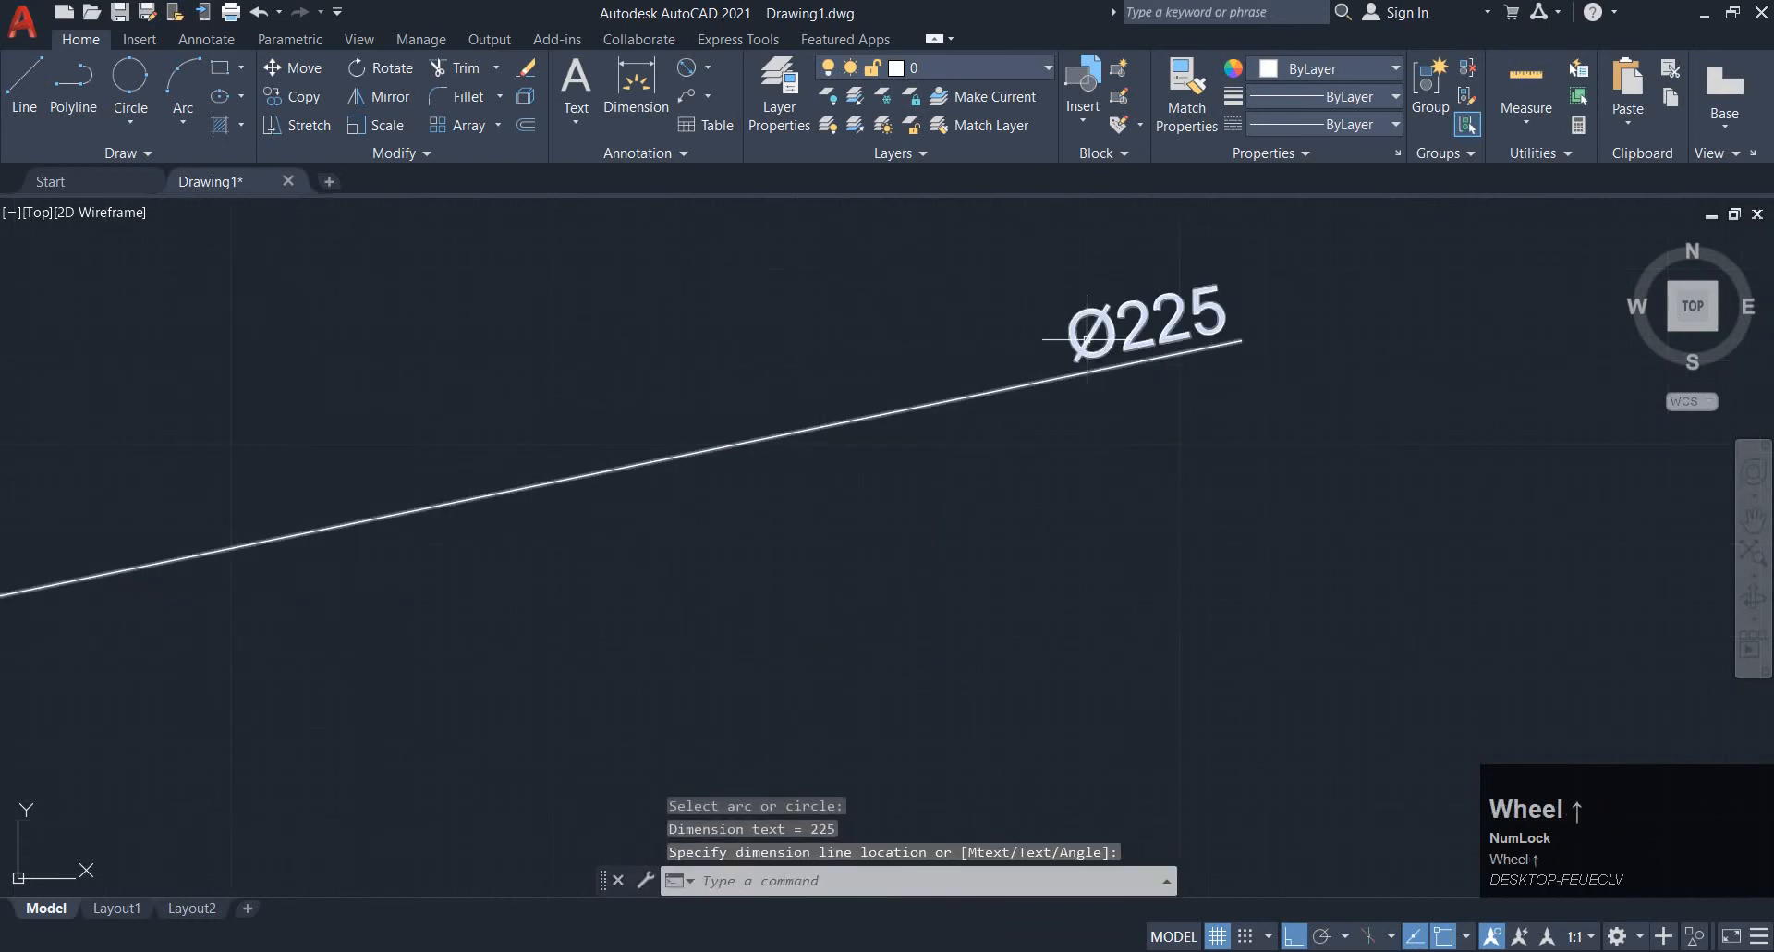
Erase the circle's diameter dimension
scroll(1088, 358, down, 11)
click(1064, 380)
click(1042, 294)
text(e)
key(space)
Check the bend's radius in the Photos reference drawing, then return to AutoCAD and erase the 225 diameter circle
scroll(750, 451, up, 3)
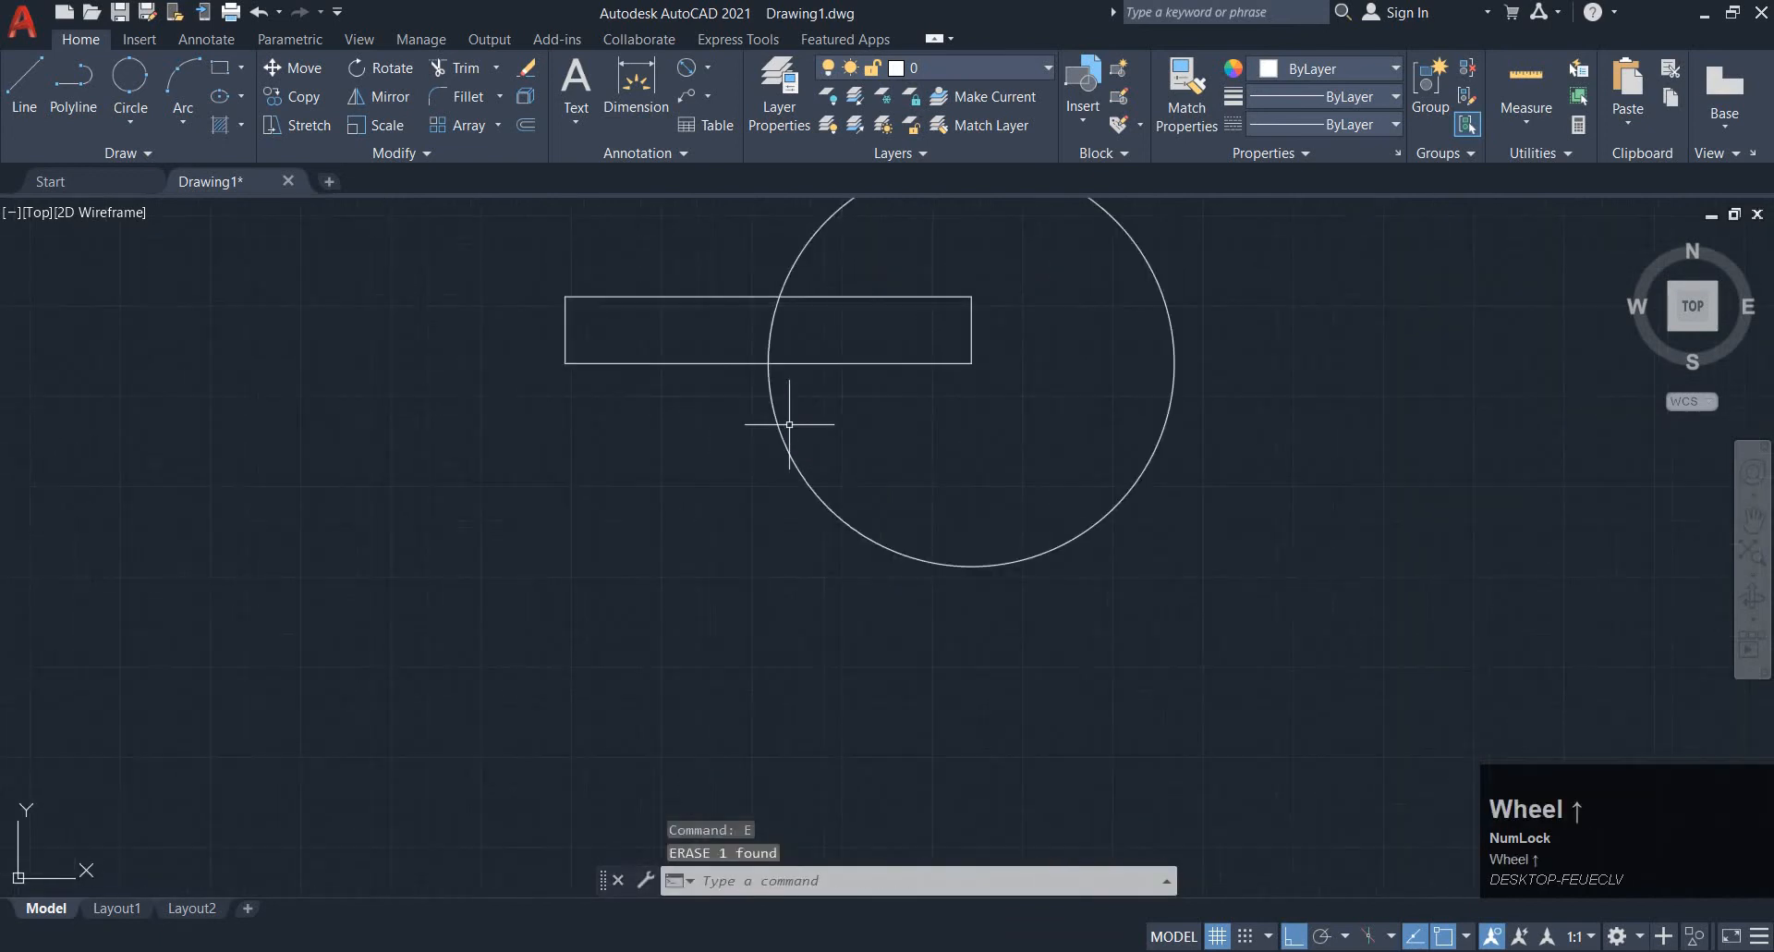
scroll(752, 467, up, 2)
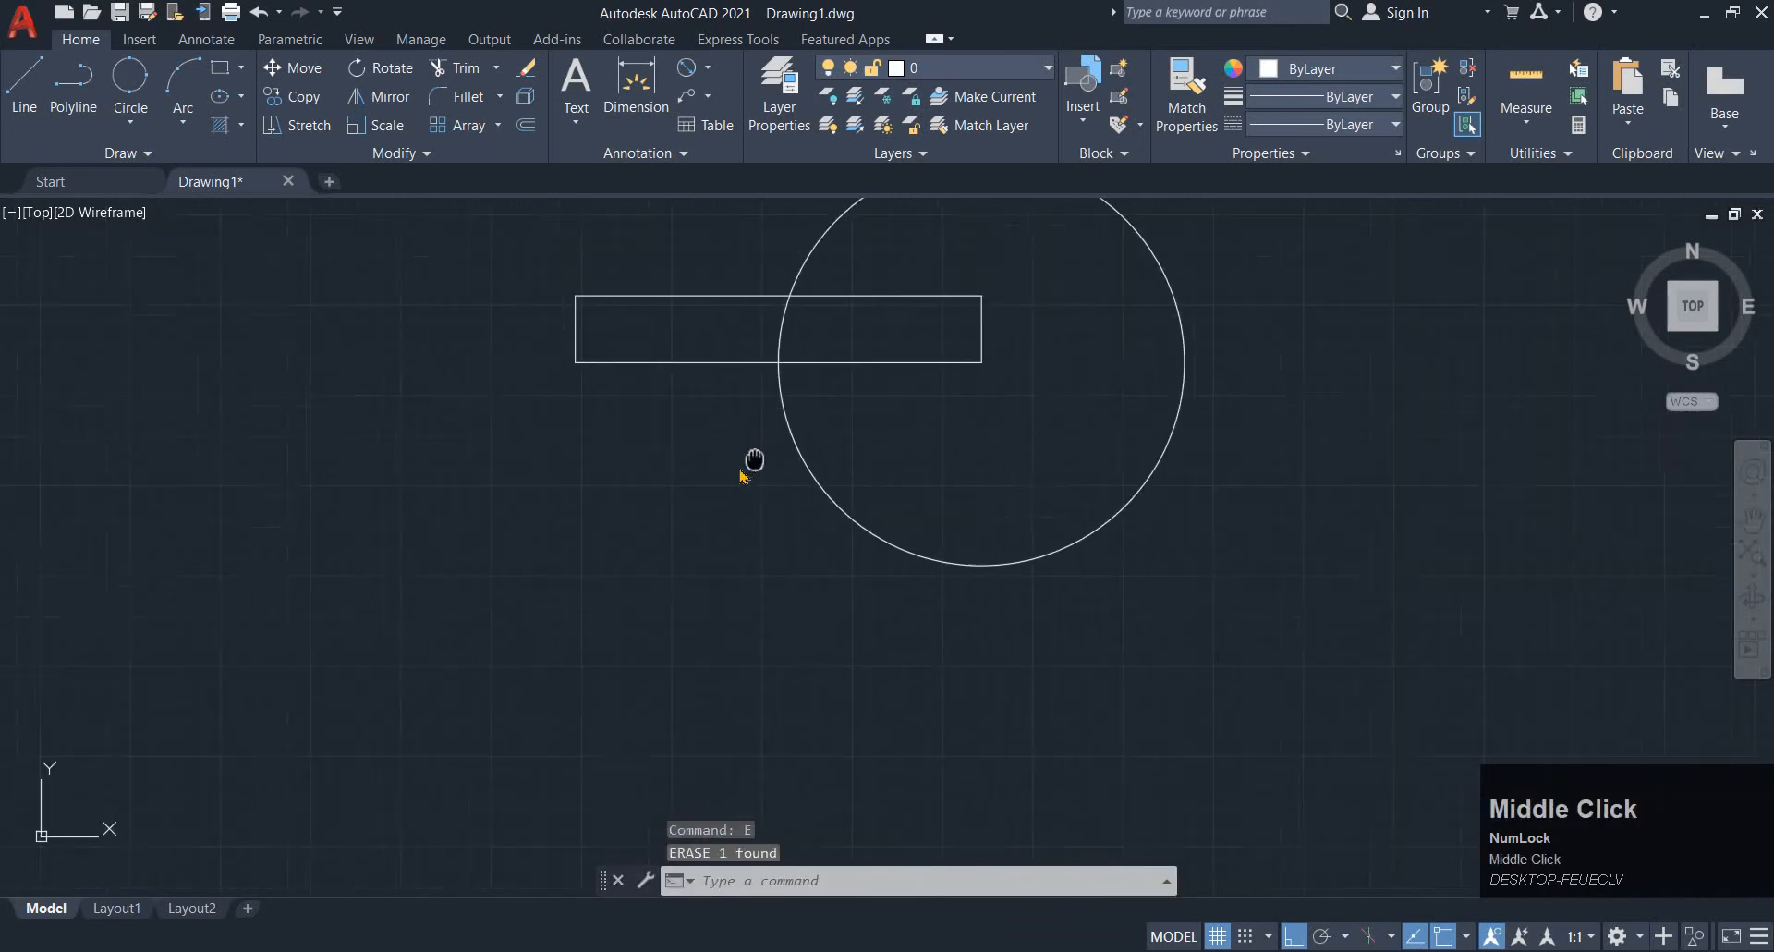
key(alt+Tab)
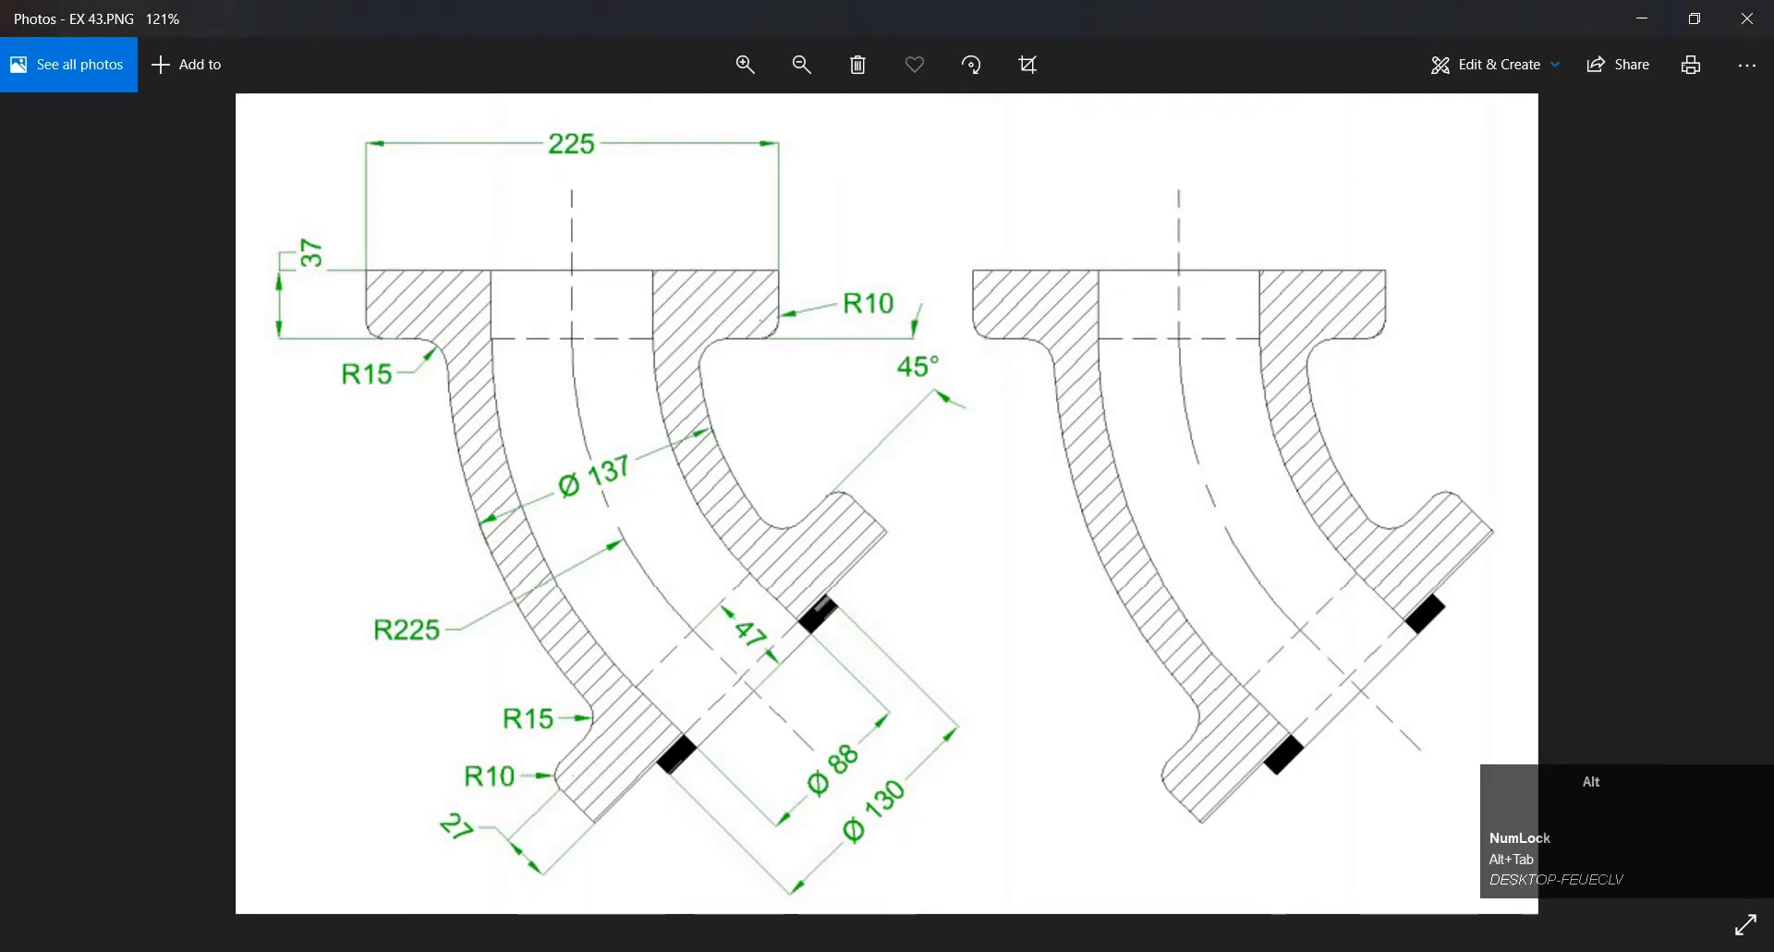
key(alt+Tab)
click(919, 476)
click(661, 506)
text(e)
key(space)
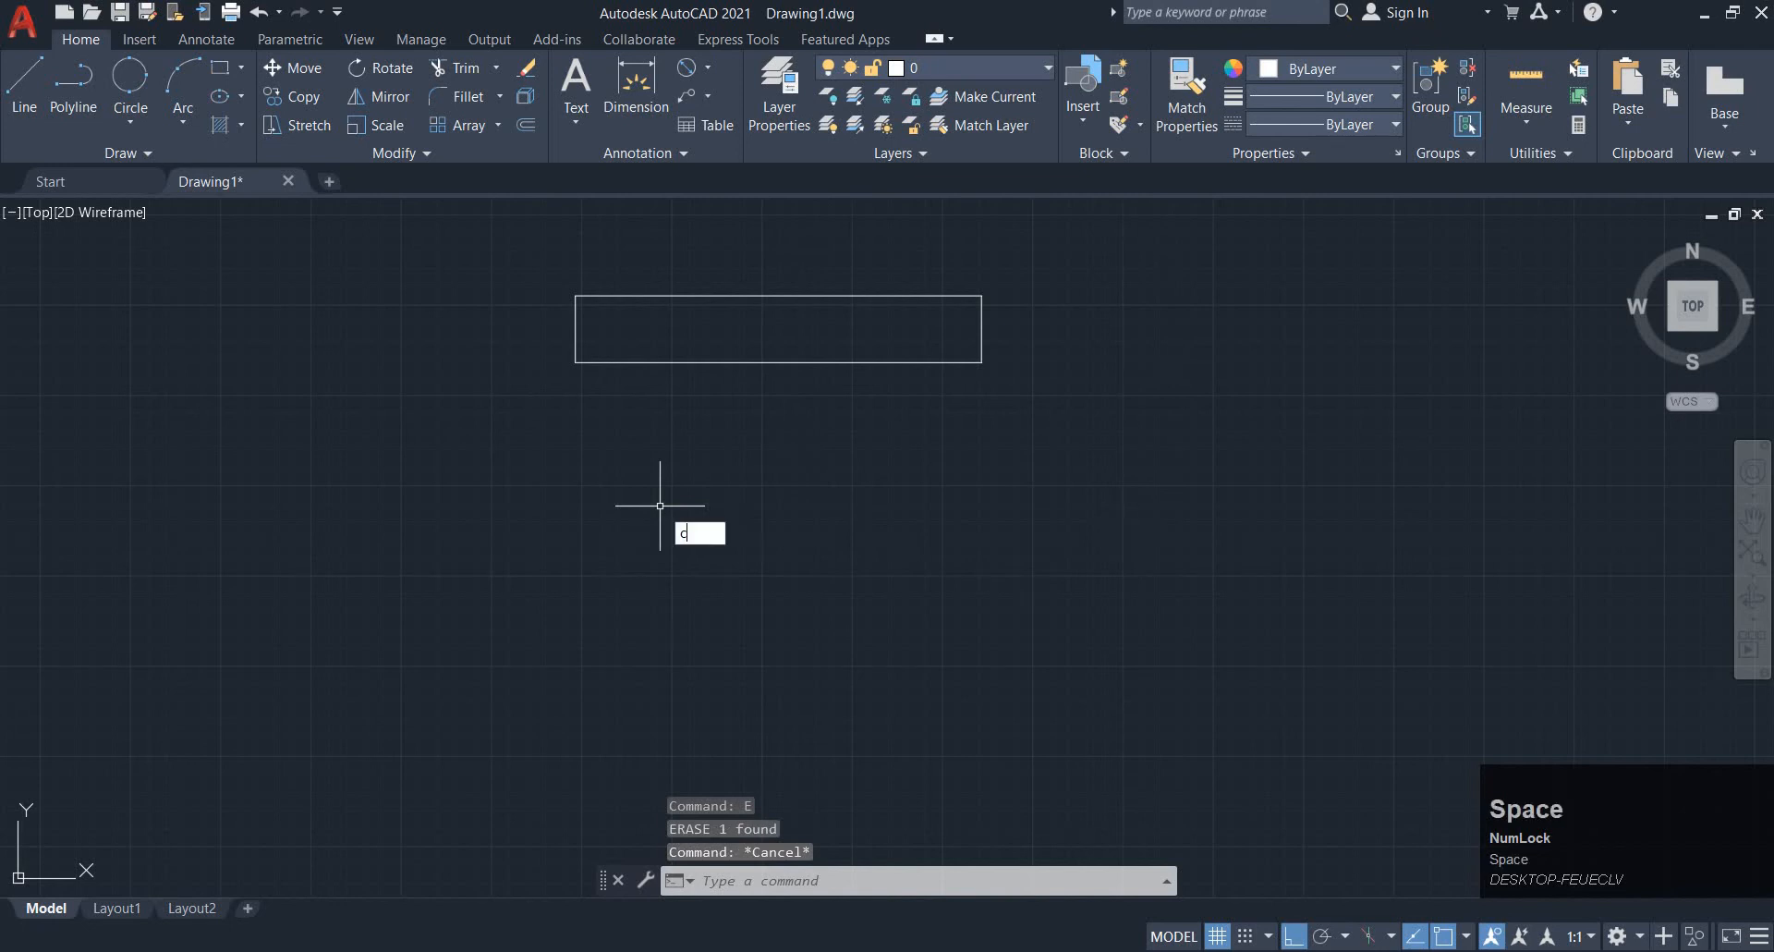
Draw a circle with a radius of 225 in the empty area to the right of the flange
key(space)
middle_drag(996, 375, 689, 491)
click(1166, 293)
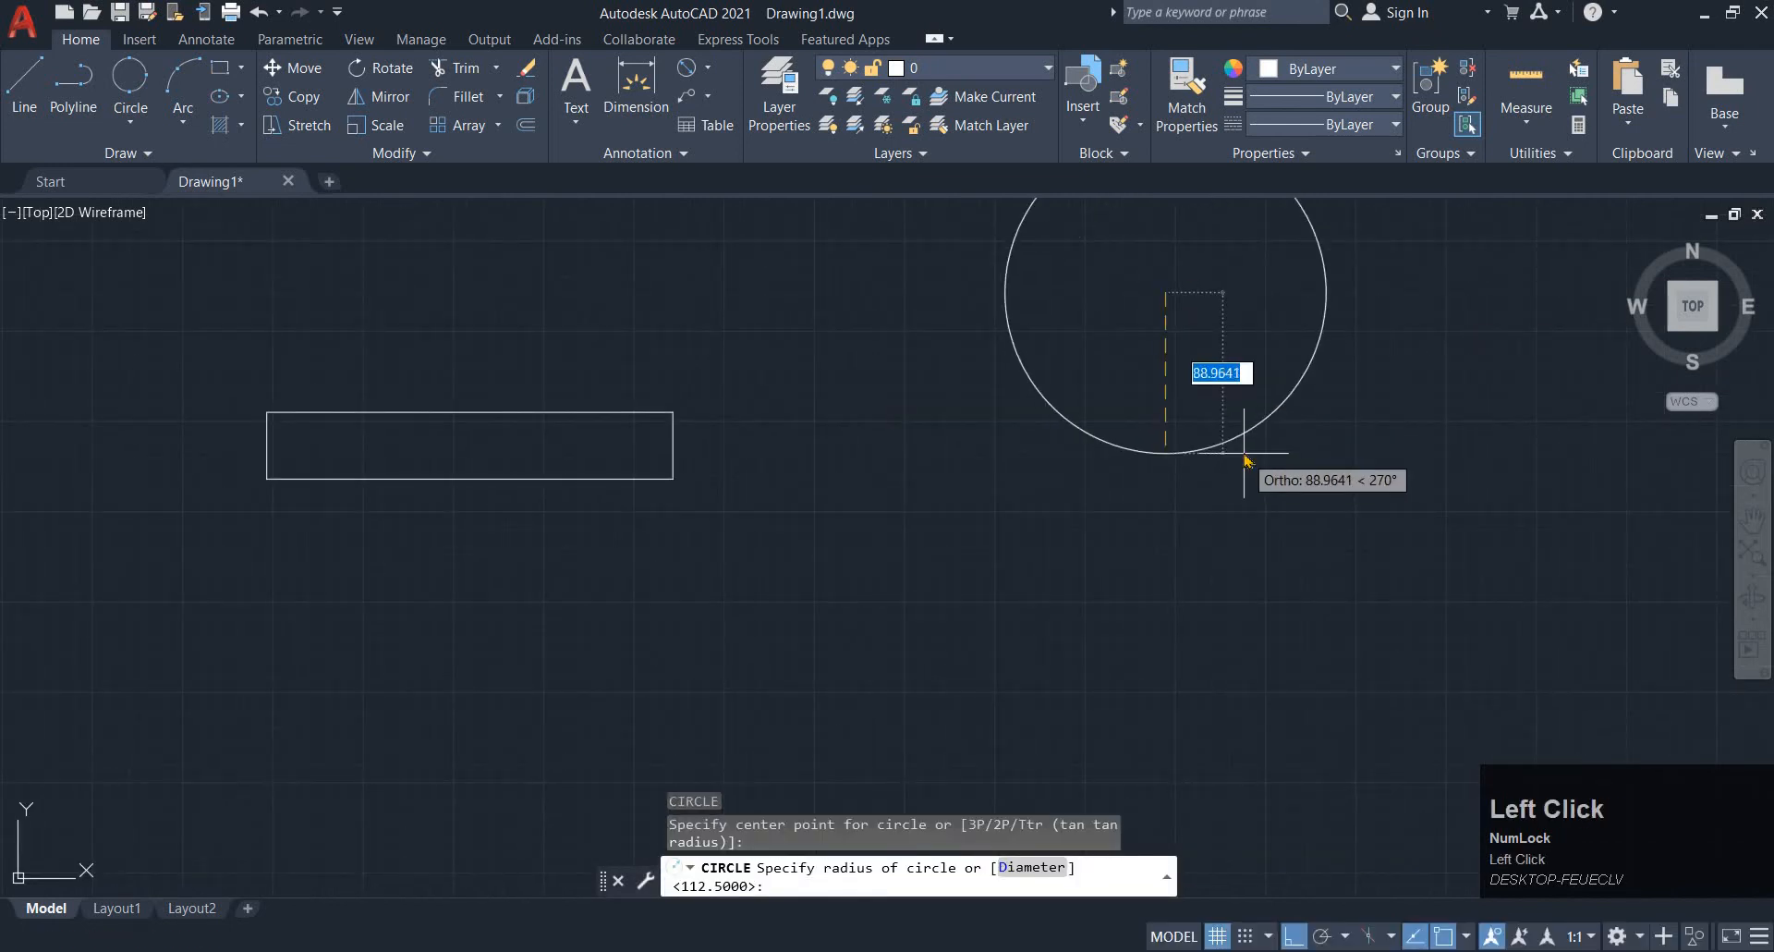
text(225)
key(Return)
key(Escape)
Move the 225 radius circle by its left quadrant onto the midpoint of the flange's lower edge
click(1432, 719)
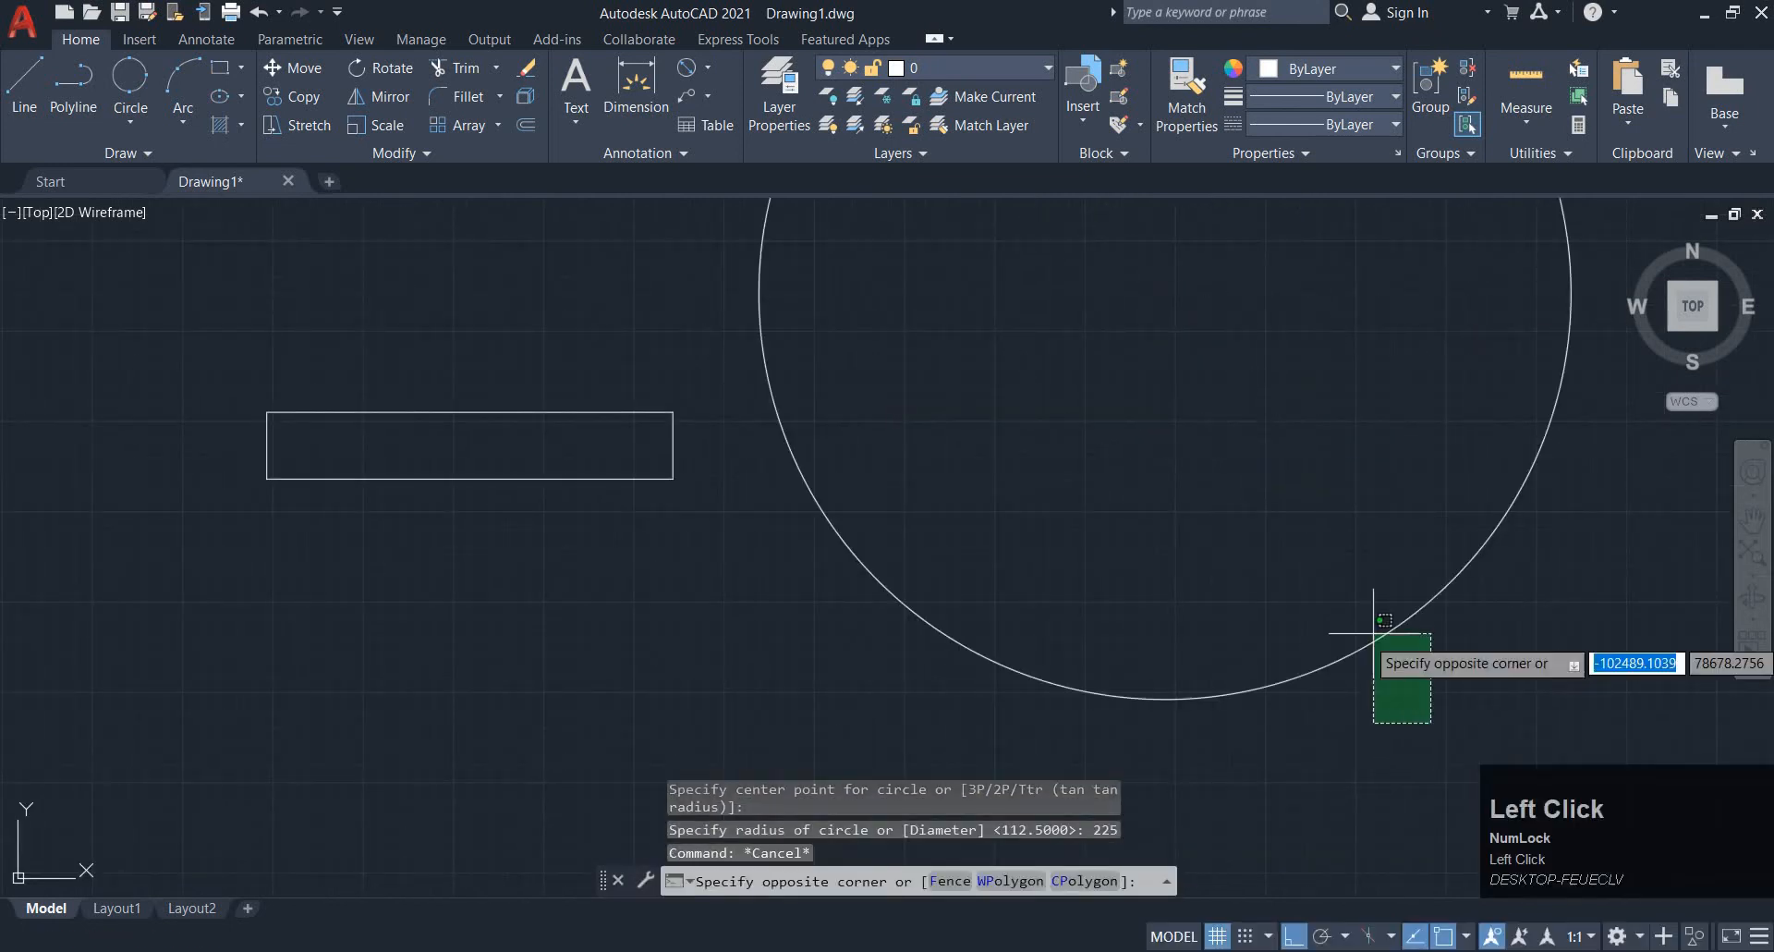
click(1339, 612)
key(space)
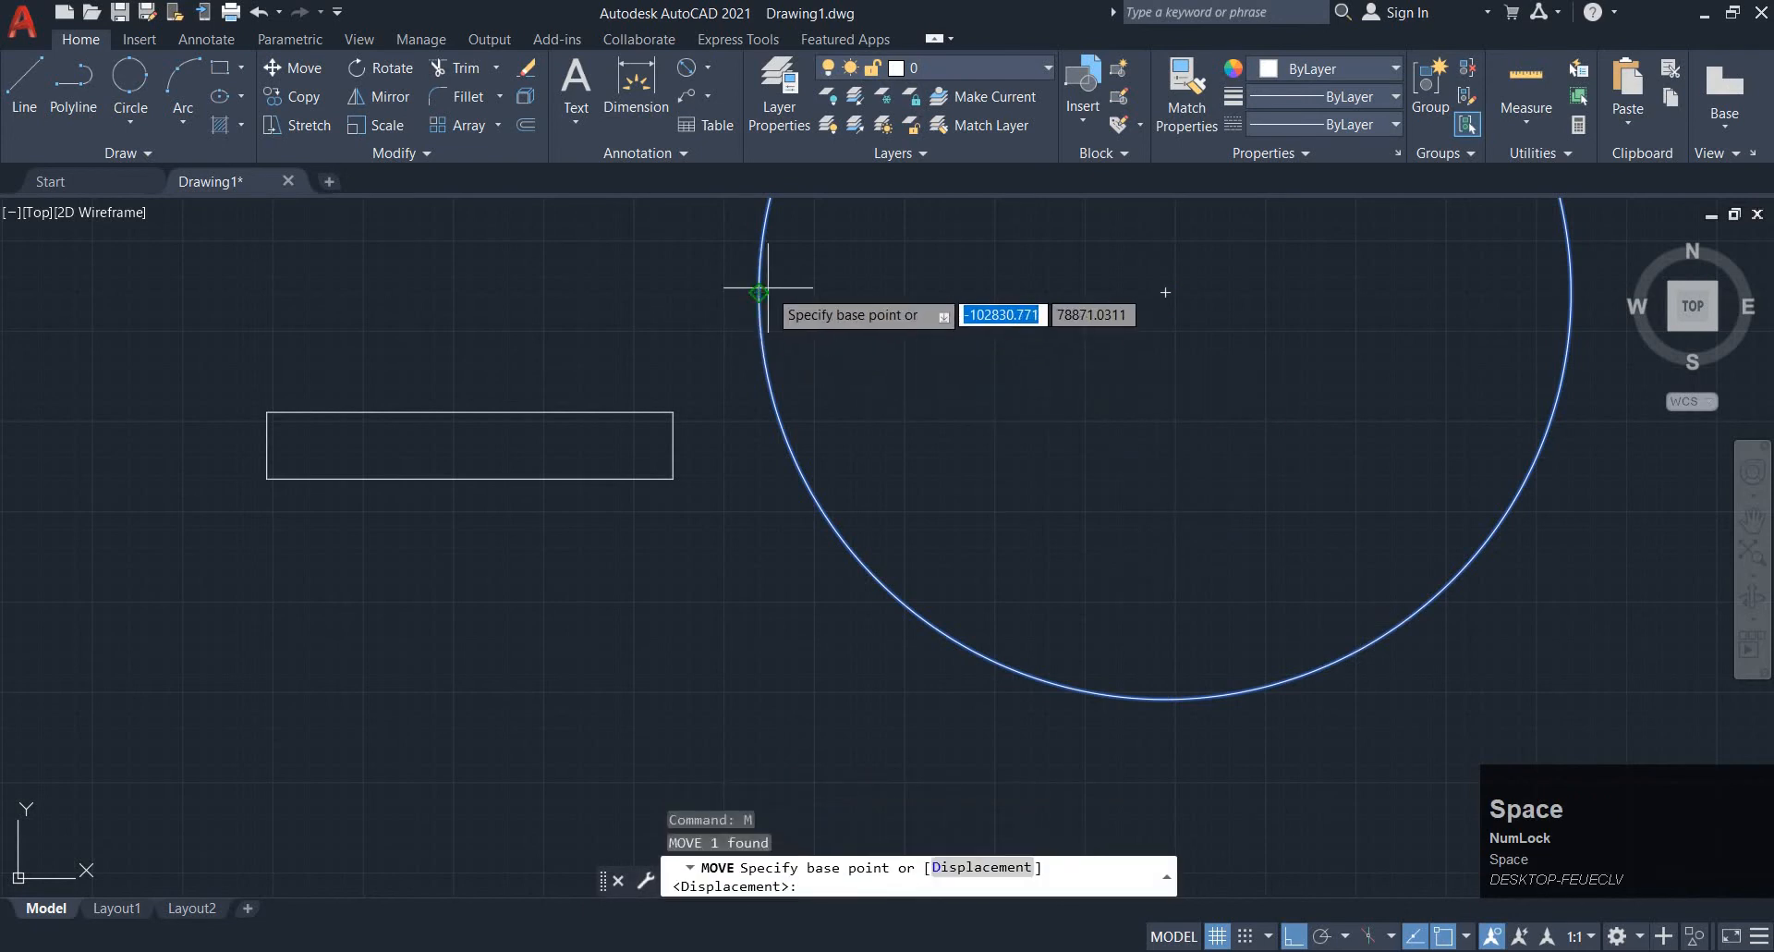
click(759, 292)
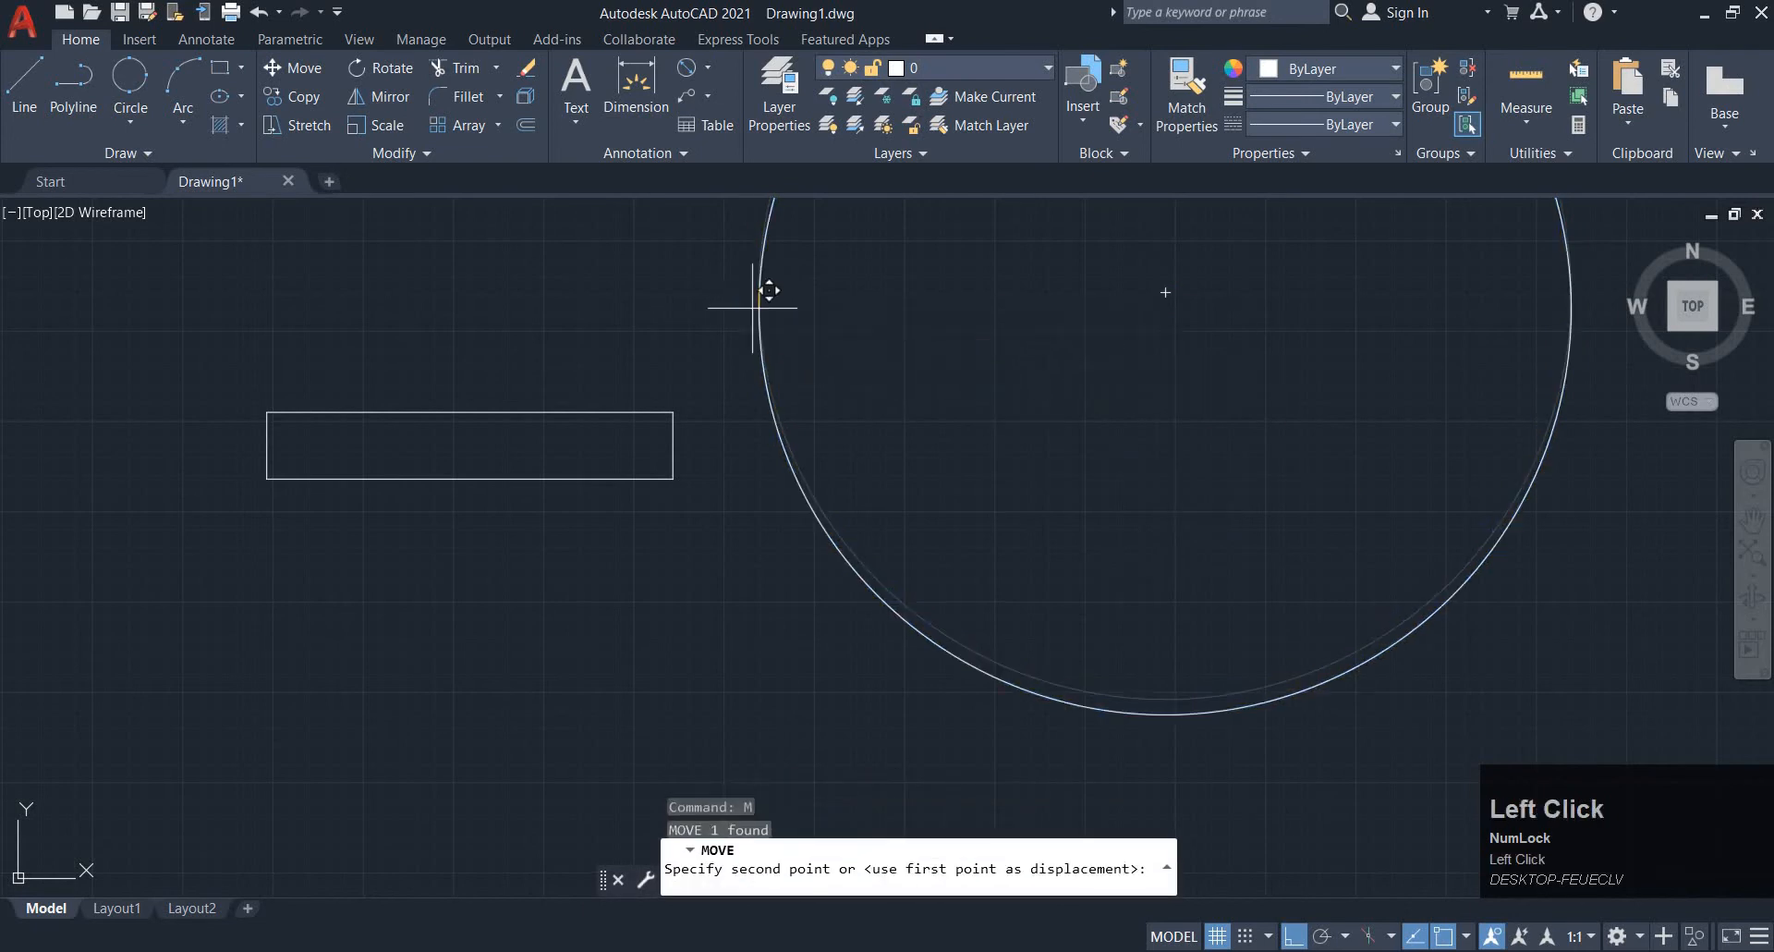
click(472, 477)
scroll(667, 478, down, 2)
scroll(776, 411, down, 2)
mouse_move(667, 478)
middle_down()
mouse_move(634, 409)
mouse_move(638, 425)
middle_up()
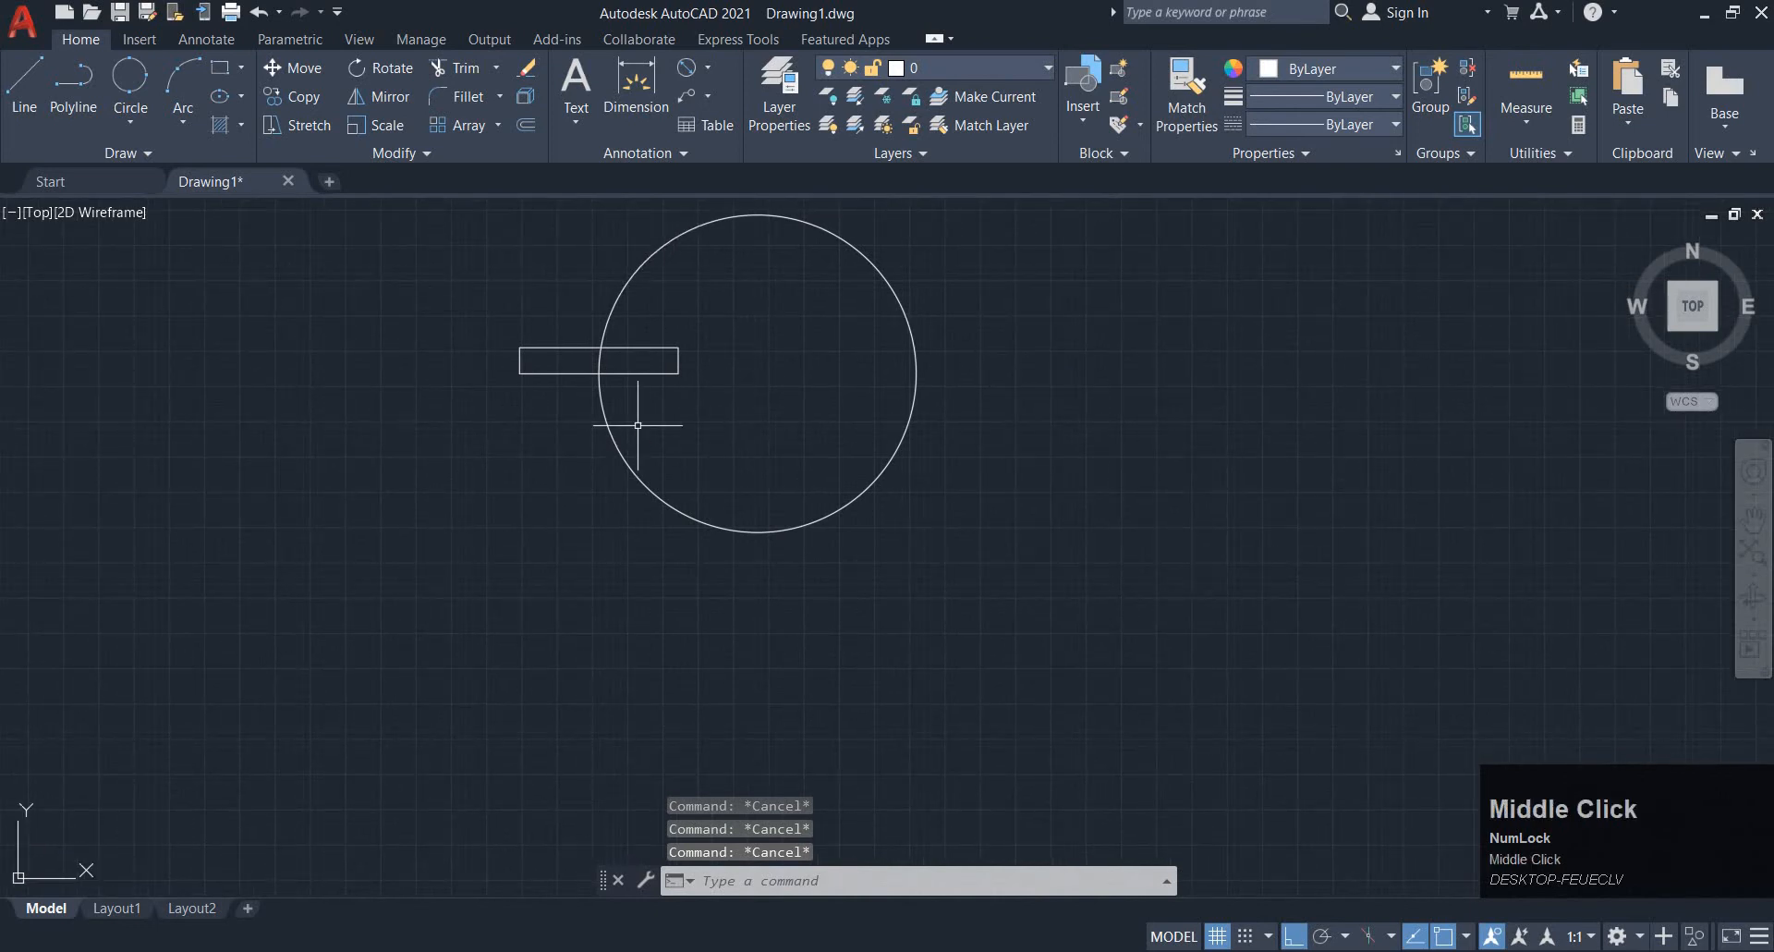
Draw a vertical line across the 225 radius circle from its top quadrant to its bottom quadrant
text(l)
key(space)
click(755, 218)
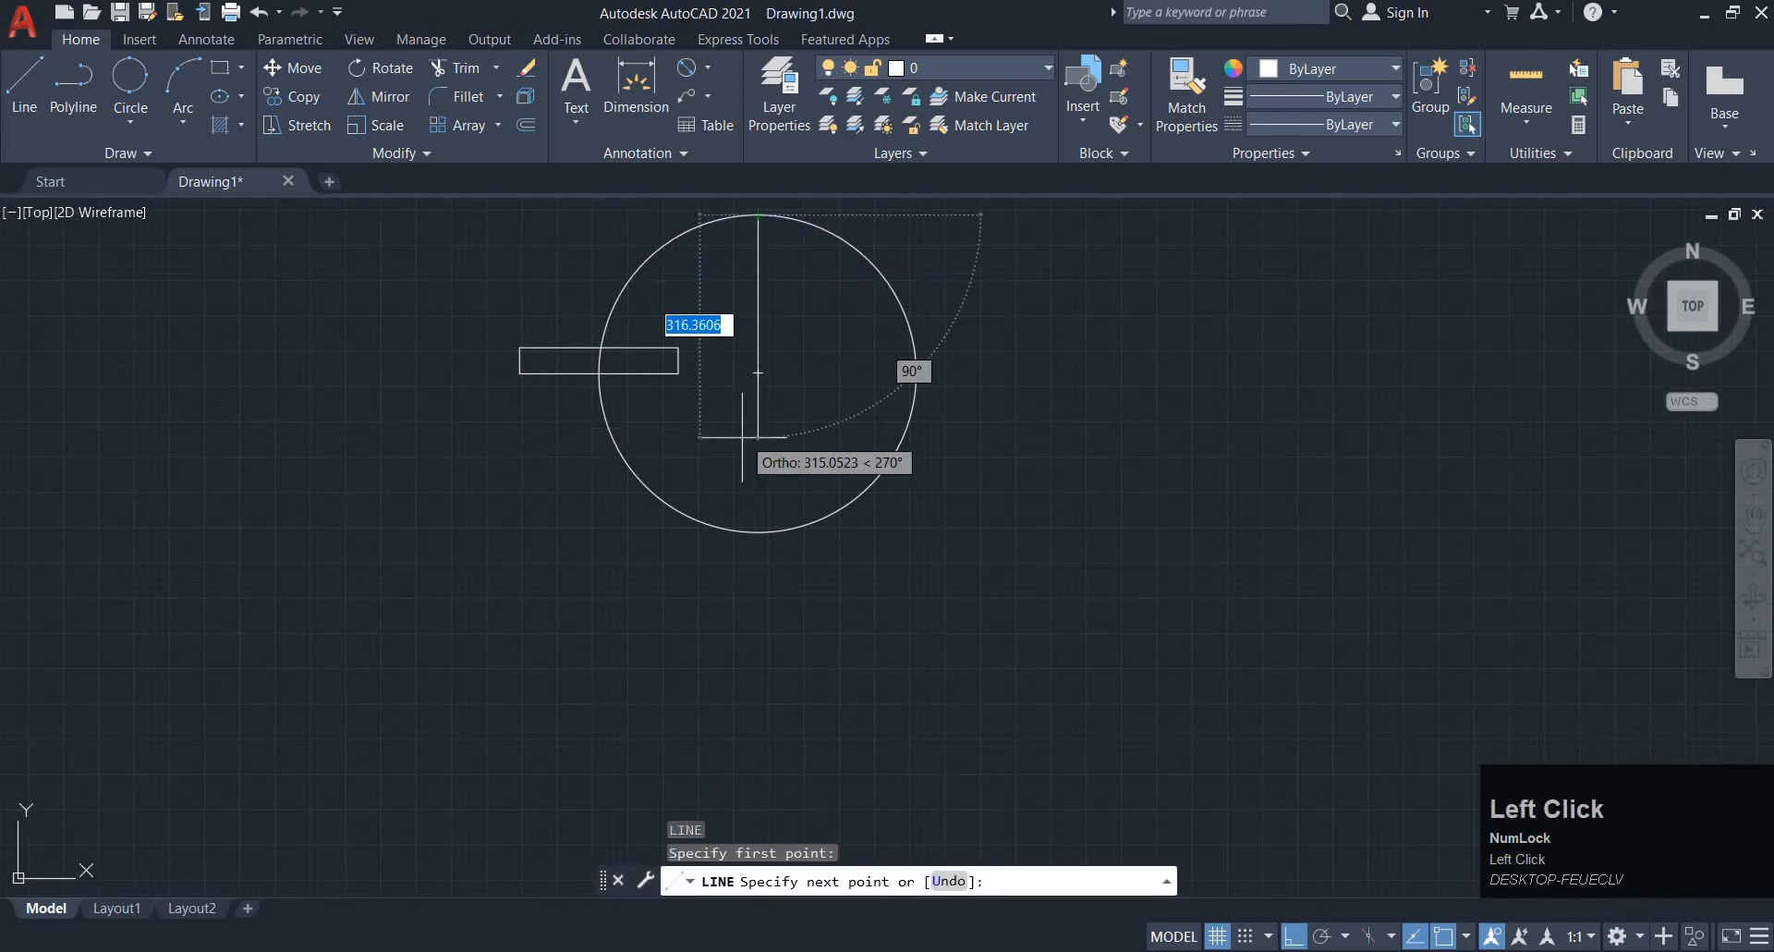
click(754, 529)
key(Escape)
key(space)
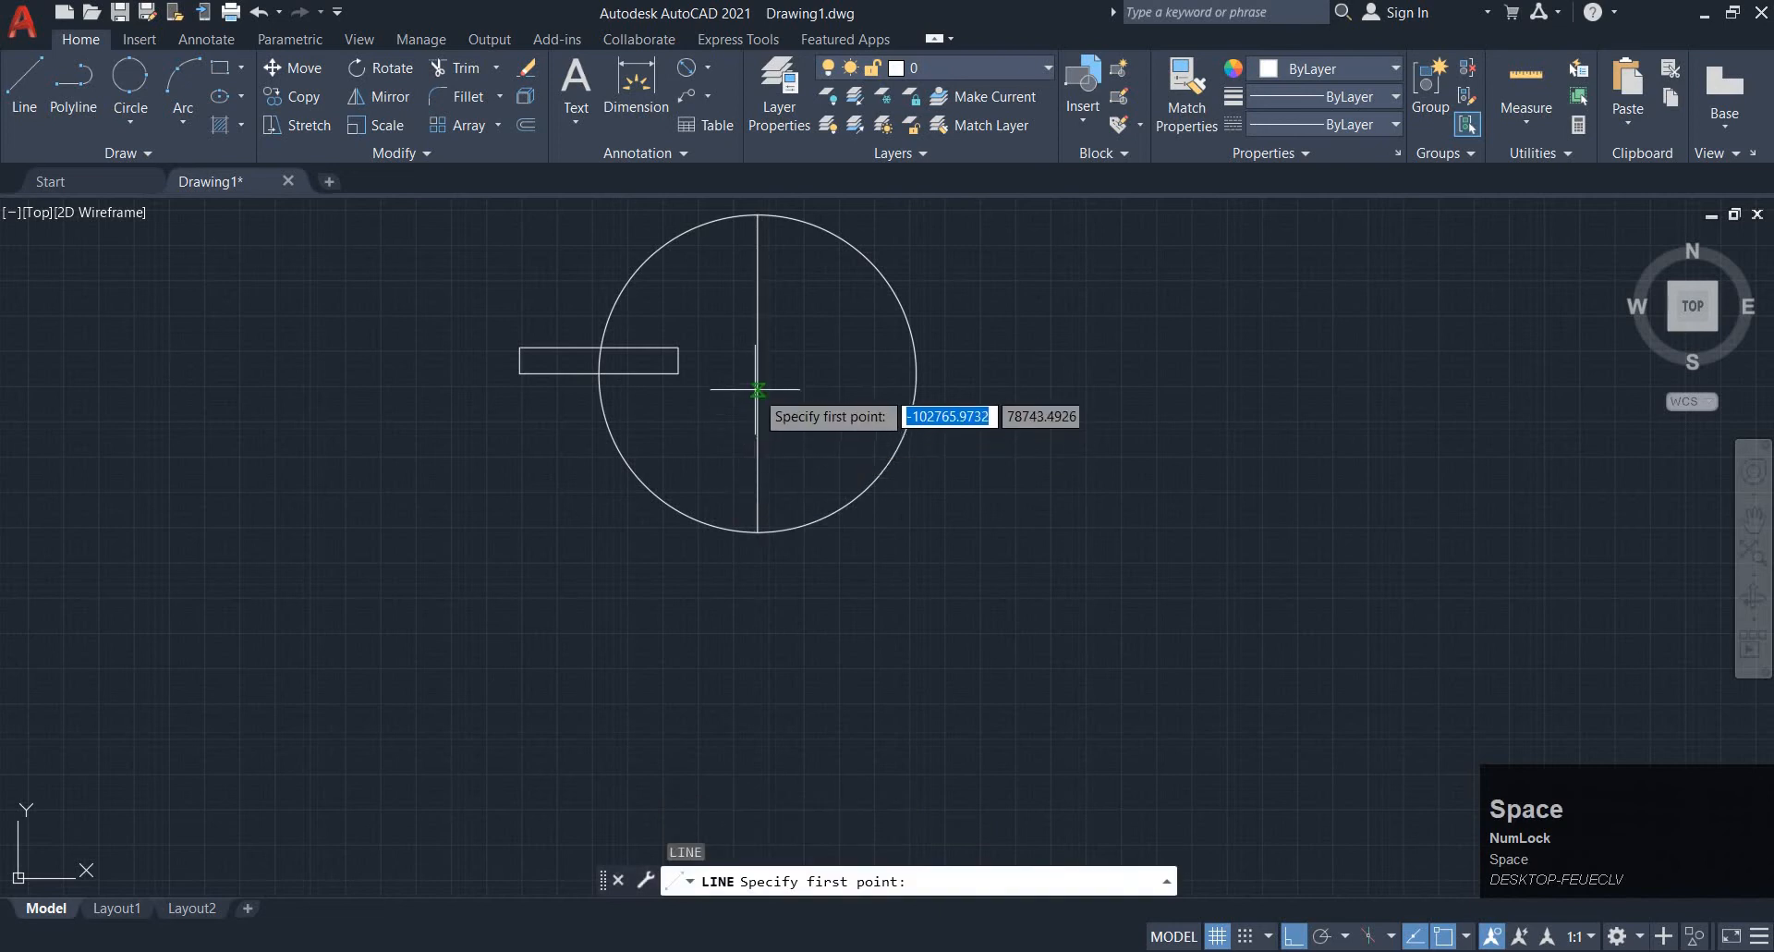
click(756, 374)
key(Escape)
key(Escape)
Draw a horizontal line from the circle's centre to its left quadrant on the flange's lower edge
text(l)
key(space)
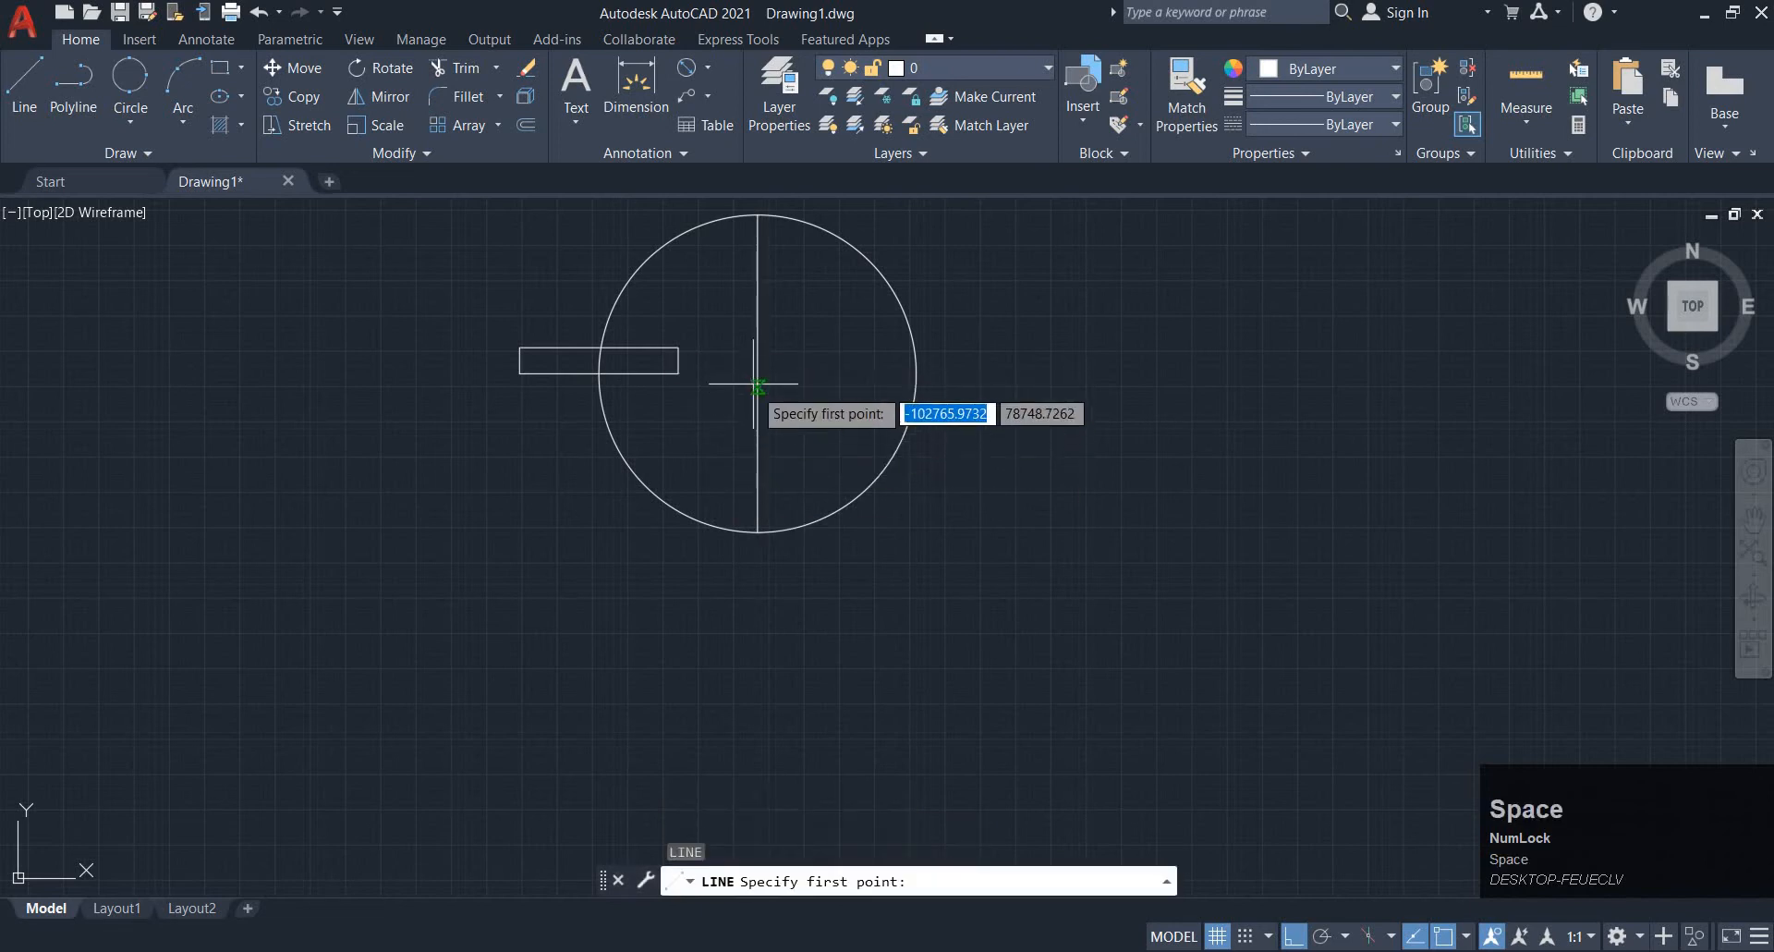
click(757, 374)
click(592, 373)
key(Escape)
key(Escape)
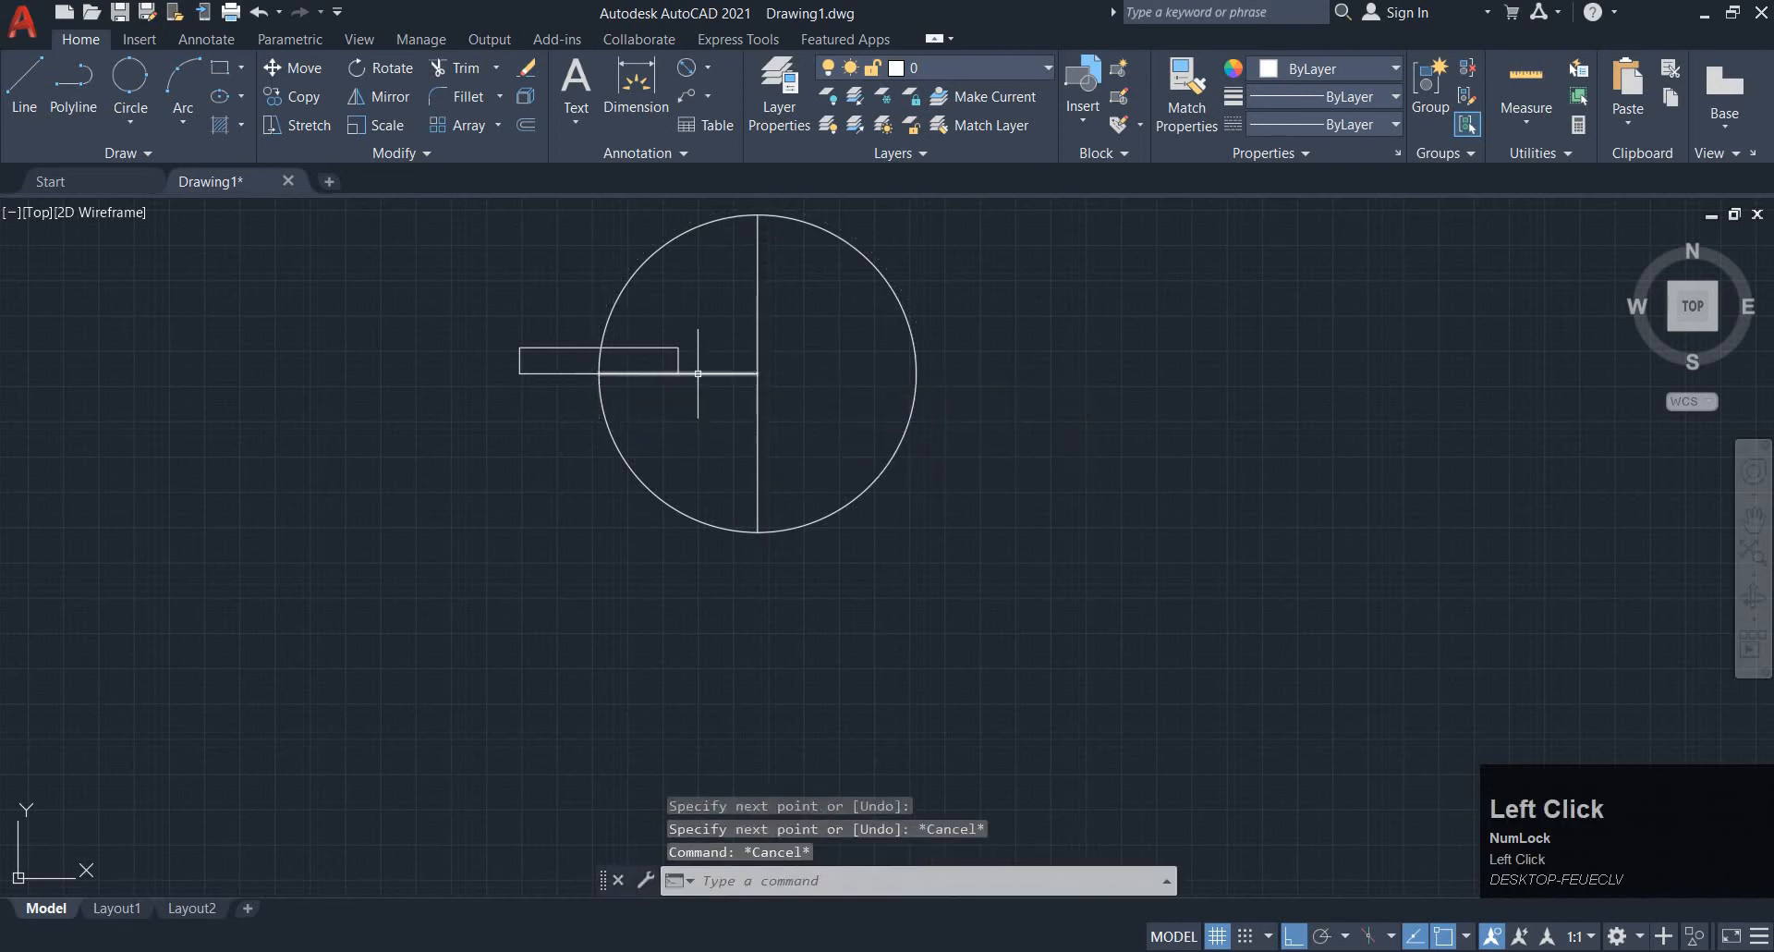
Rotate the horizontal radius line by 45° about the circle's centre so it slopes down below the flange
scroll(715, 389, up, 4)
click(729, 397)
click(720, 312)
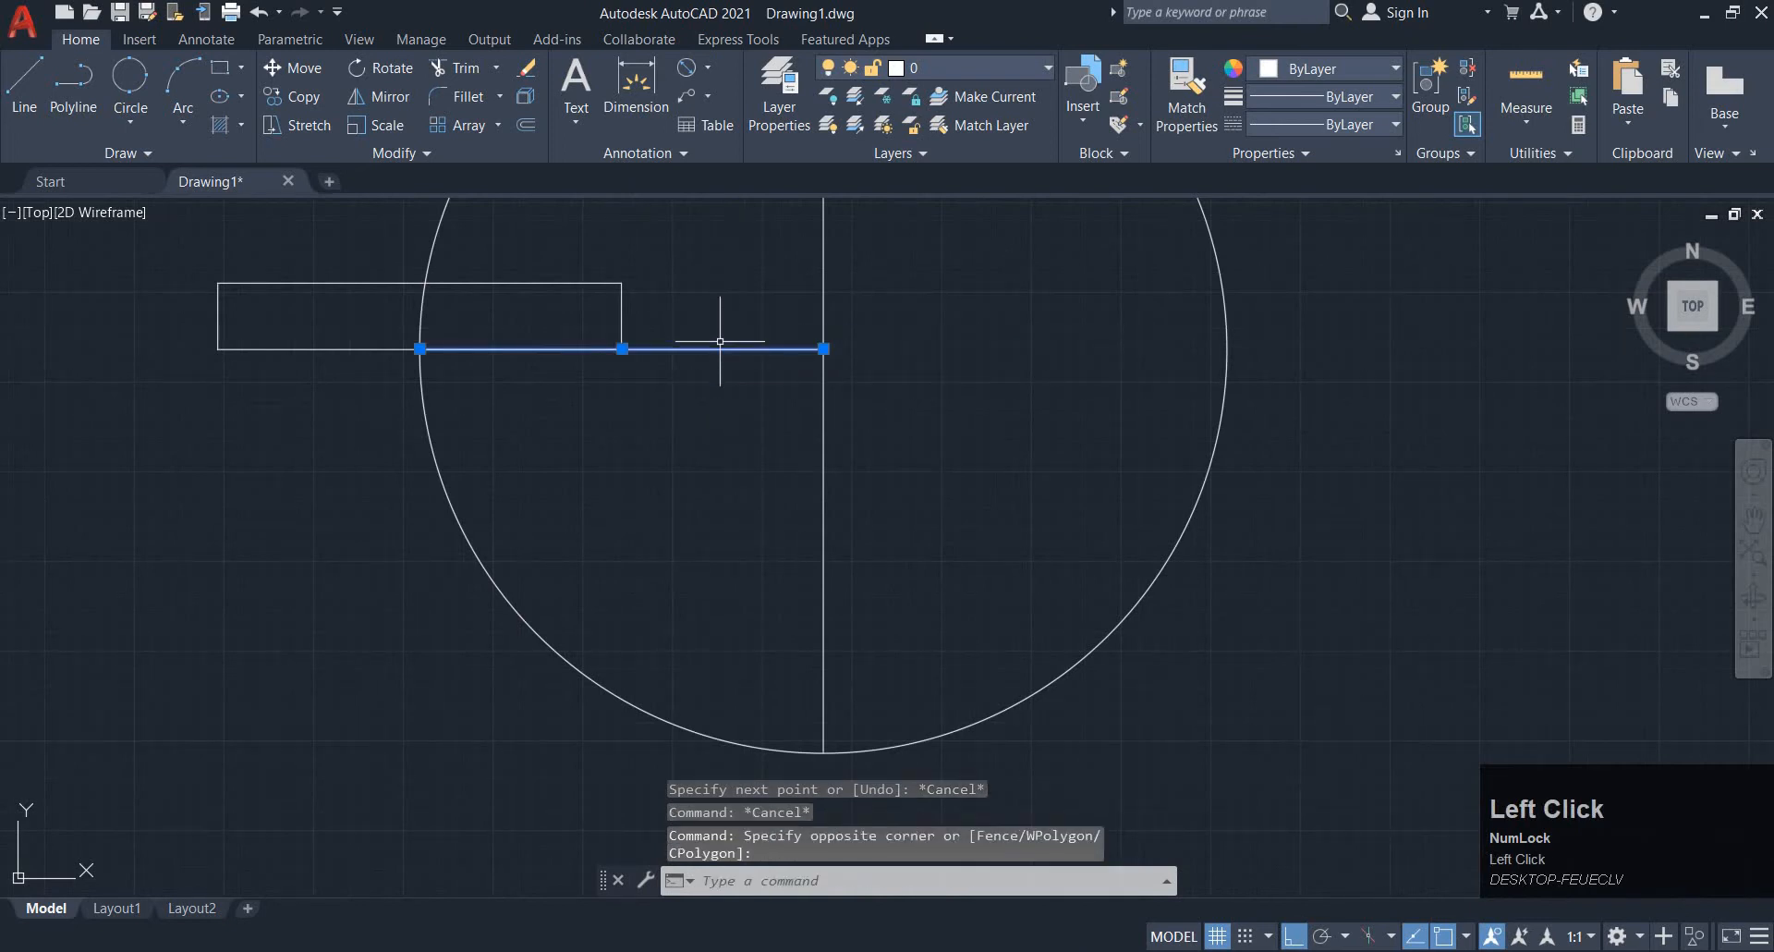
text(ro)
key(space)
click(824, 349)
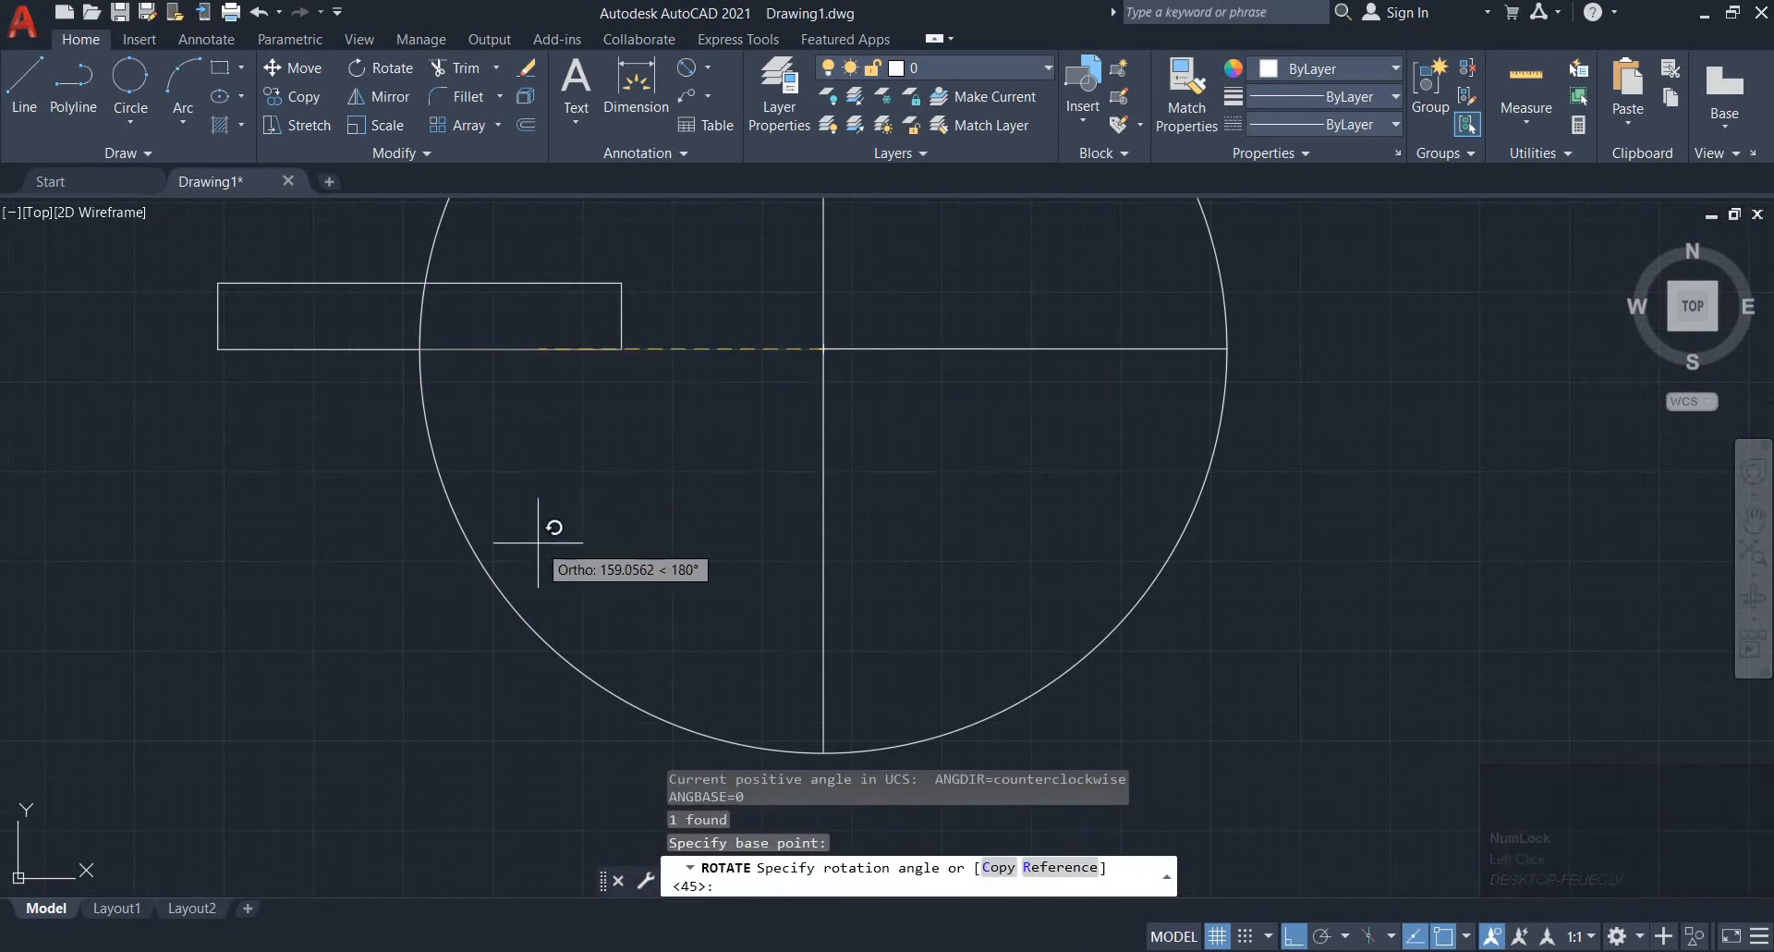
key(Return)
key(Escape)
Check the bend's centreline and 45° end in the Photos reference drawing against the construction, then return to AutoCAD
mouse_move(559, 509)
middle_down()
mouse_move(665, 483)
mouse_move(601, 522)
mouse_move(602, 578)
mouse_move(646, 545)
mouse_move(653, 507)
middle_up()
key(alt+Tab)
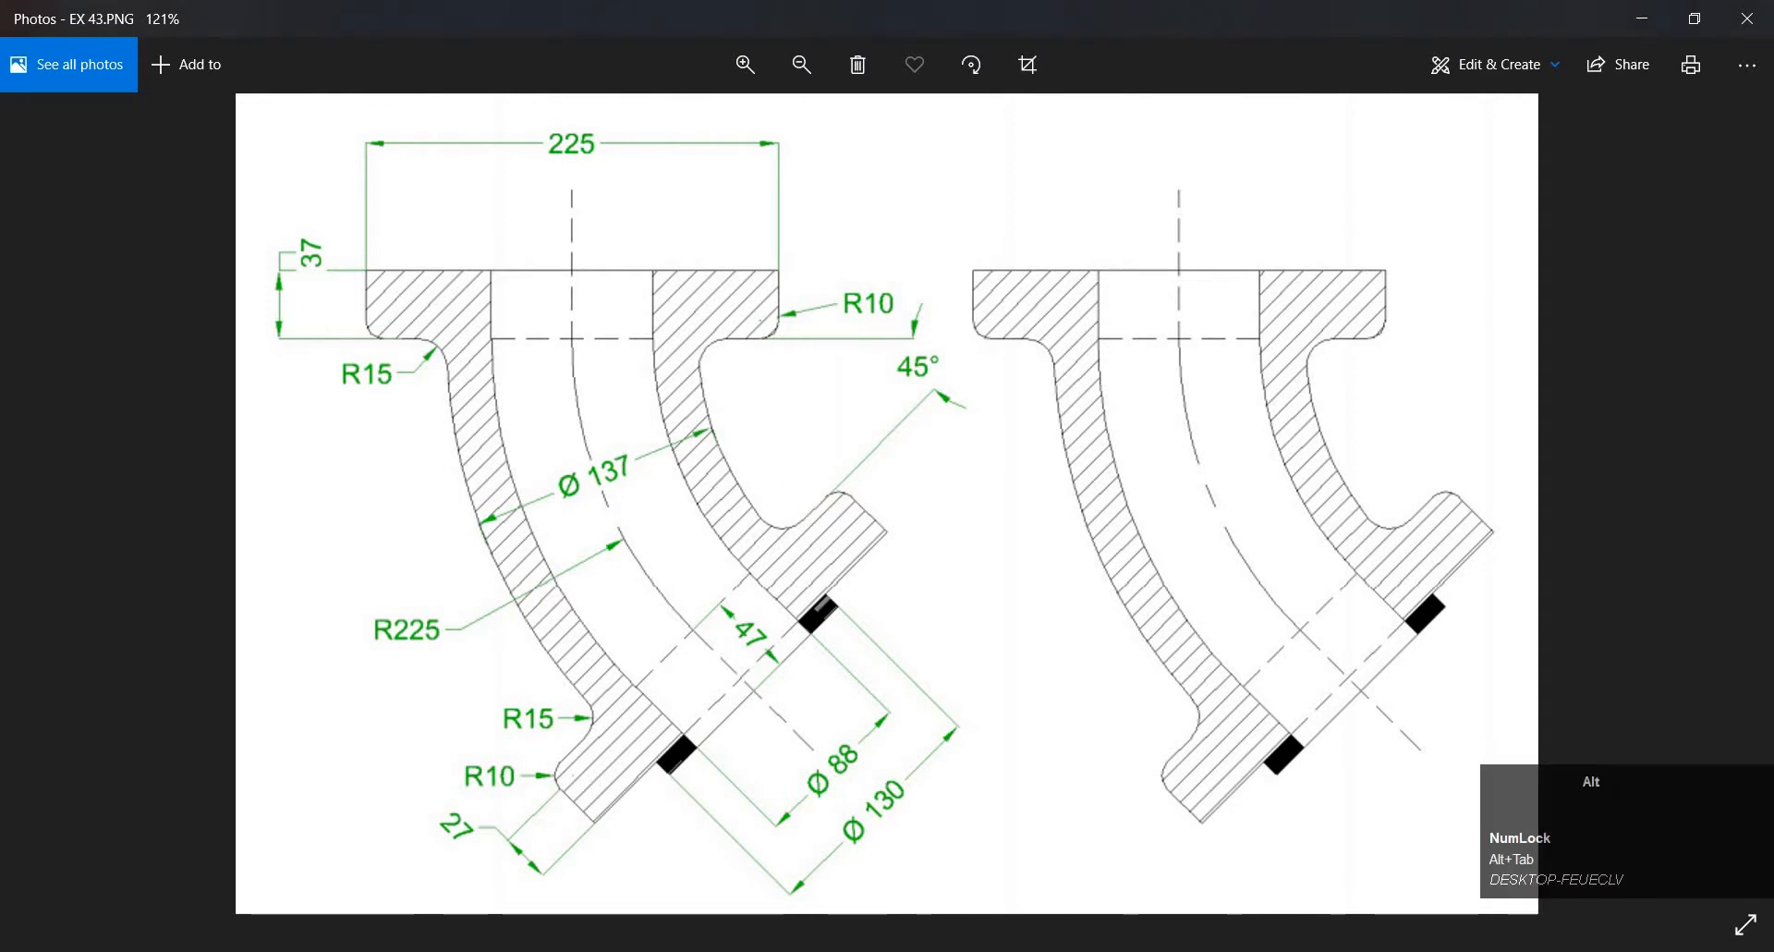
key(alt+Tab)
scroll(914, 479, down, 2)
middle_drag(915, 479, 894, 583)
middle_drag(751, 512, 779, 480)
scroll(778, 480, up, 2)
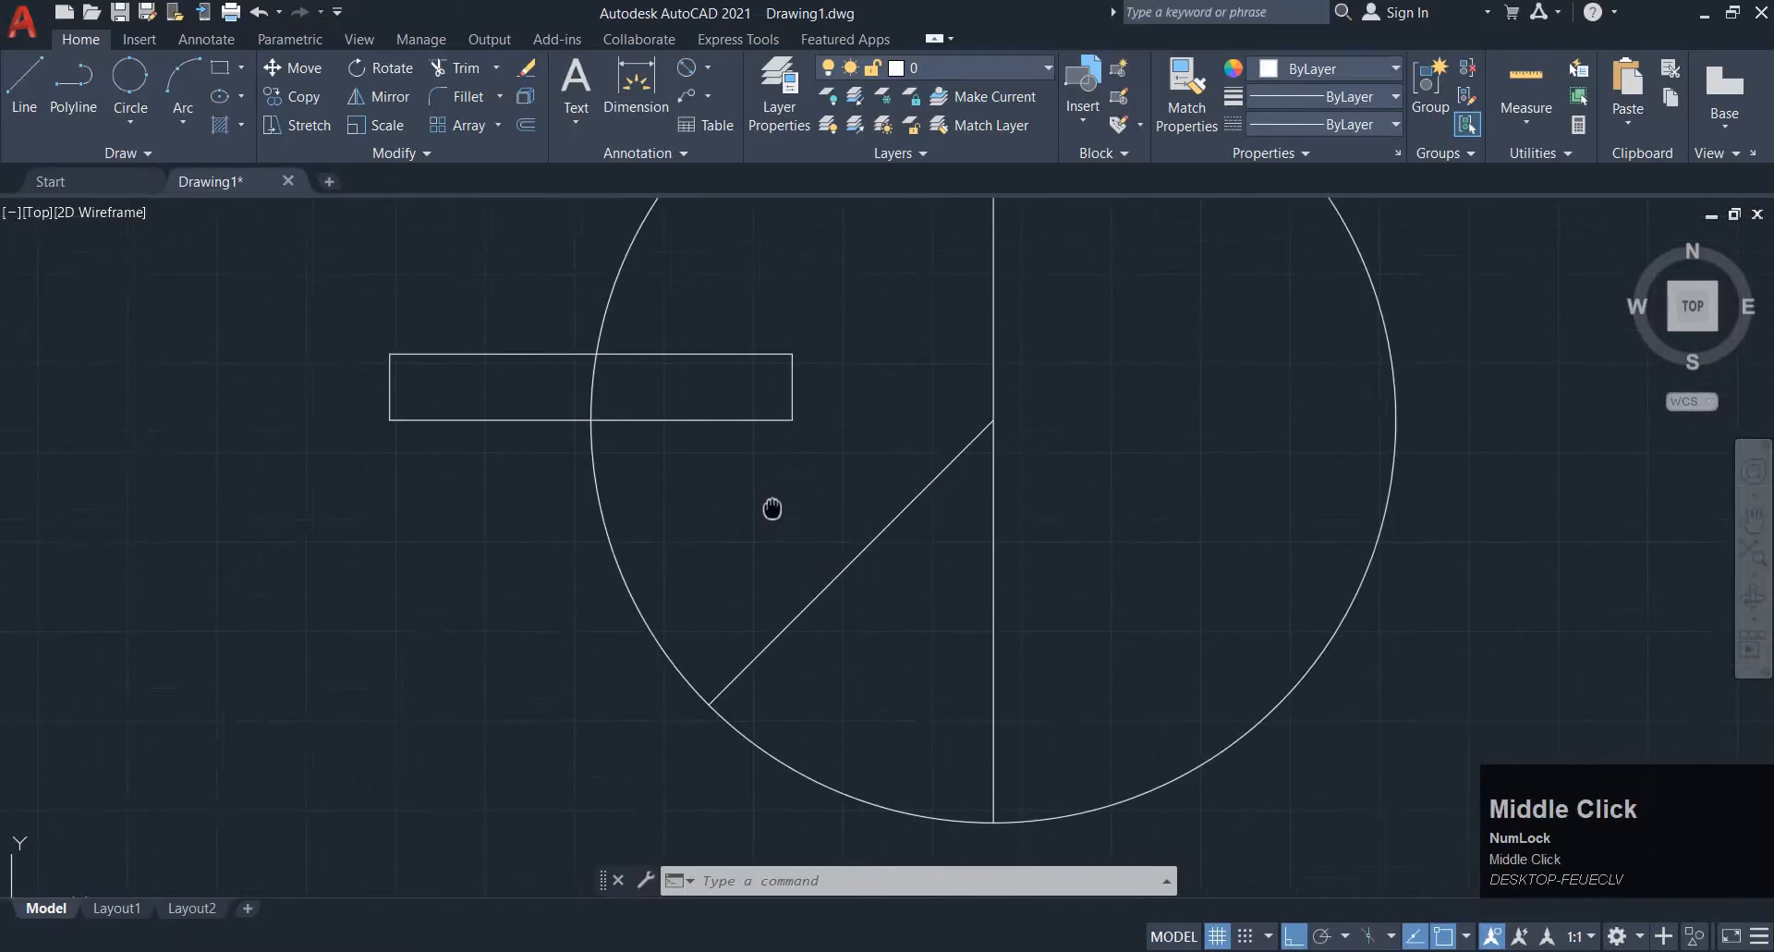
key(alt+Tab)
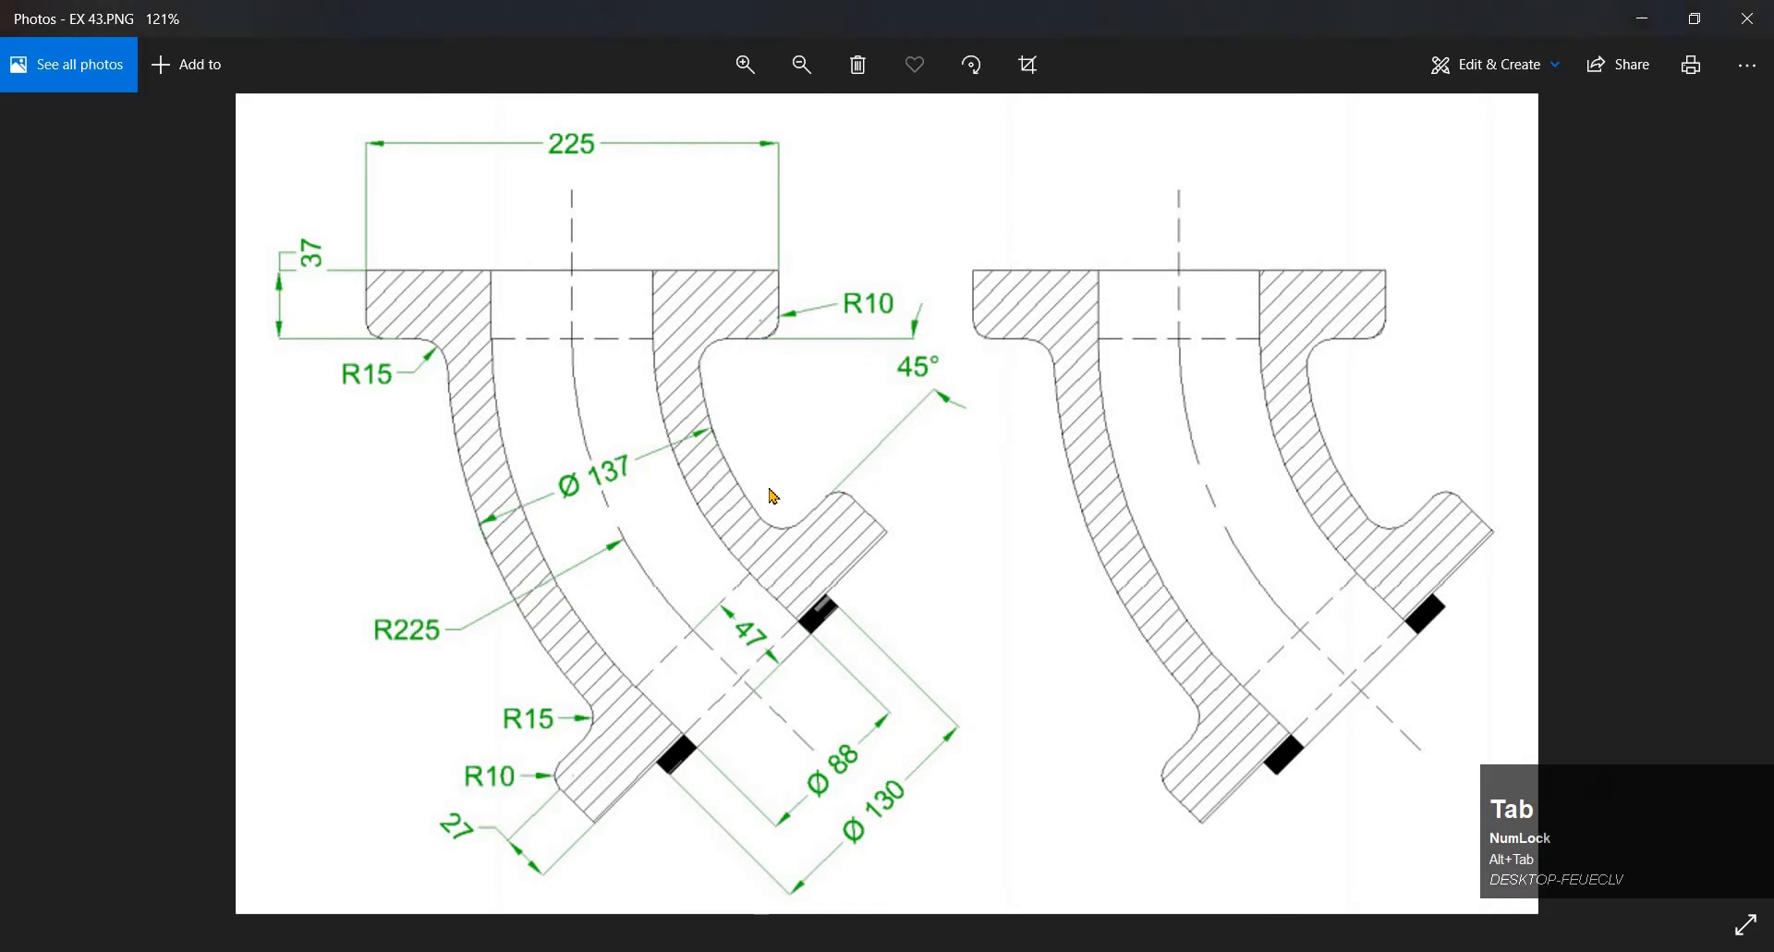
key(alt+Tab)
key(alt+Tab)
key(alt)
key(alt+Tab)
middle_drag(772, 499, 777, 455)
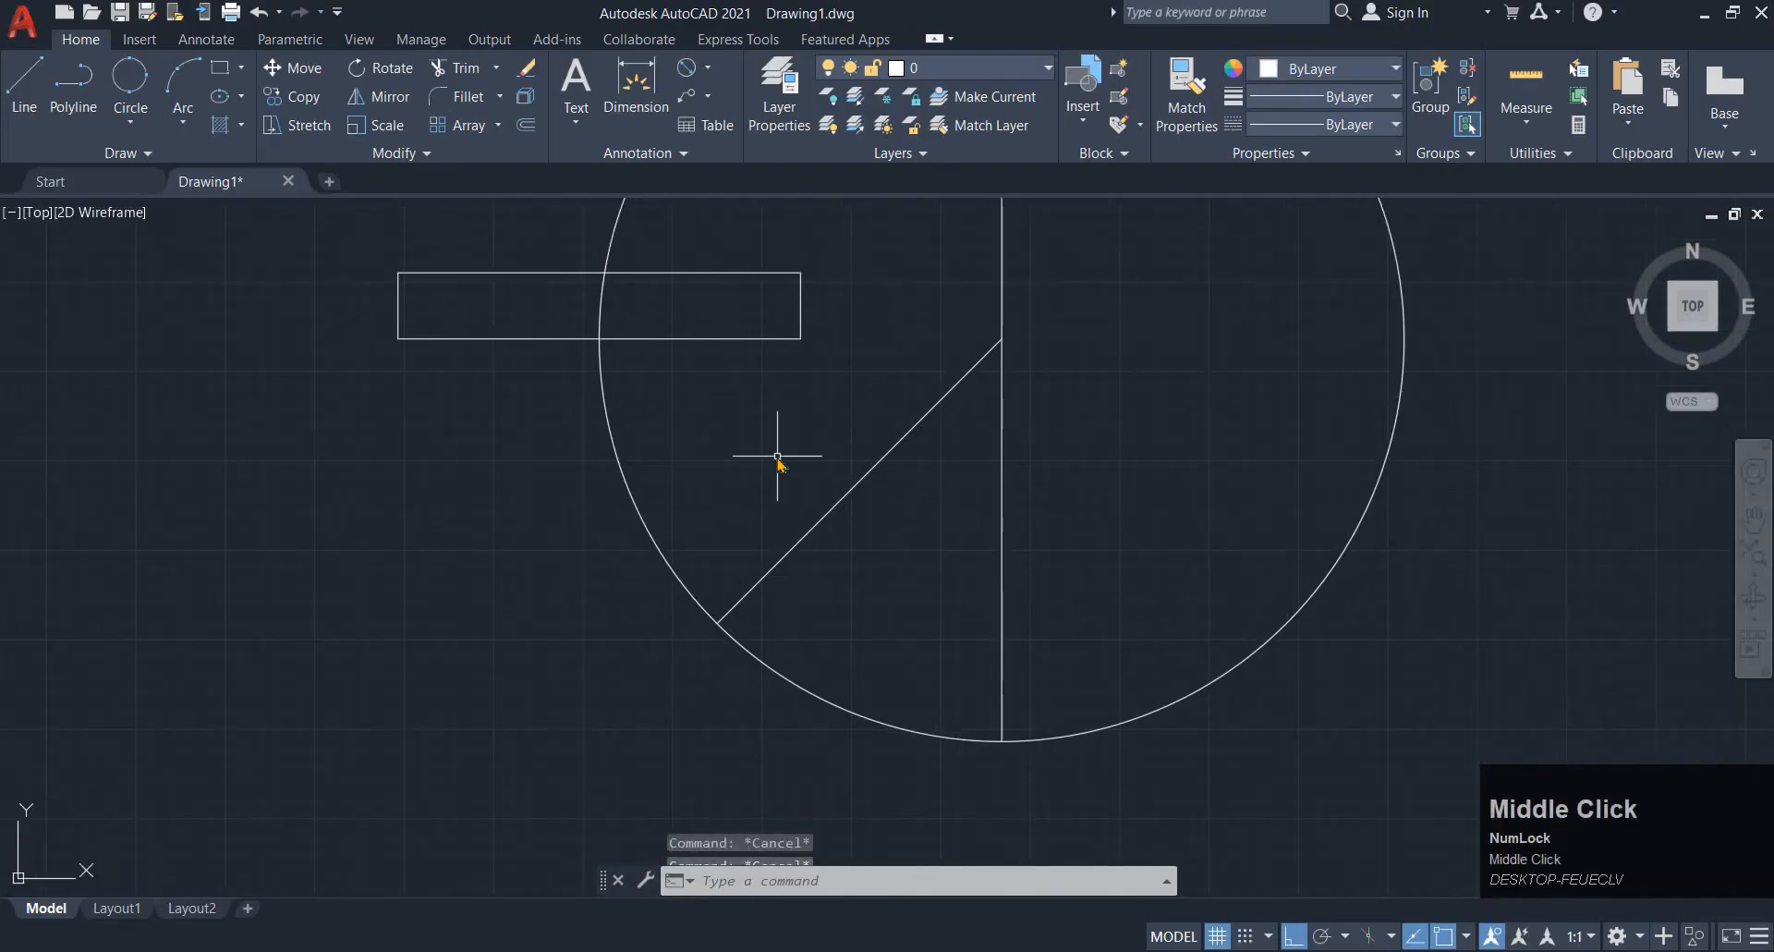
Trim the circle inside and above the flange and beyond the 45° line, keeping the arc between the flange and that line
text(tr)
key(space)
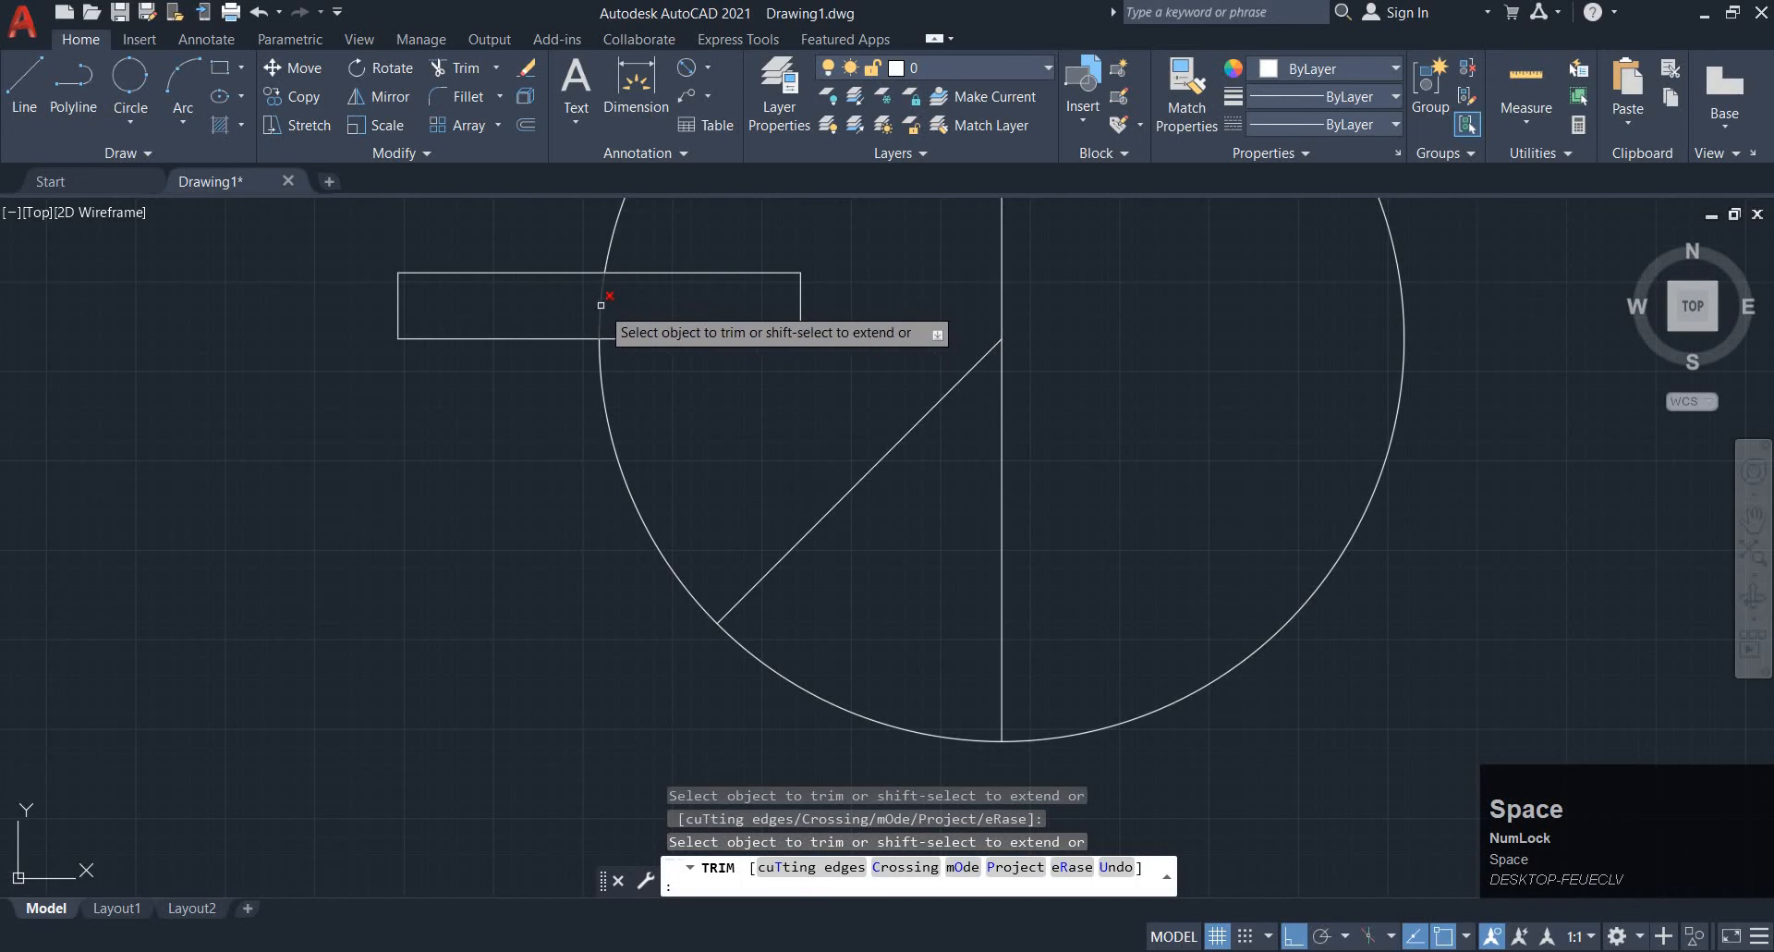
click(600, 305)
middle_drag(730, 280, 701, 369)
drag(602, 286, 600, 277)
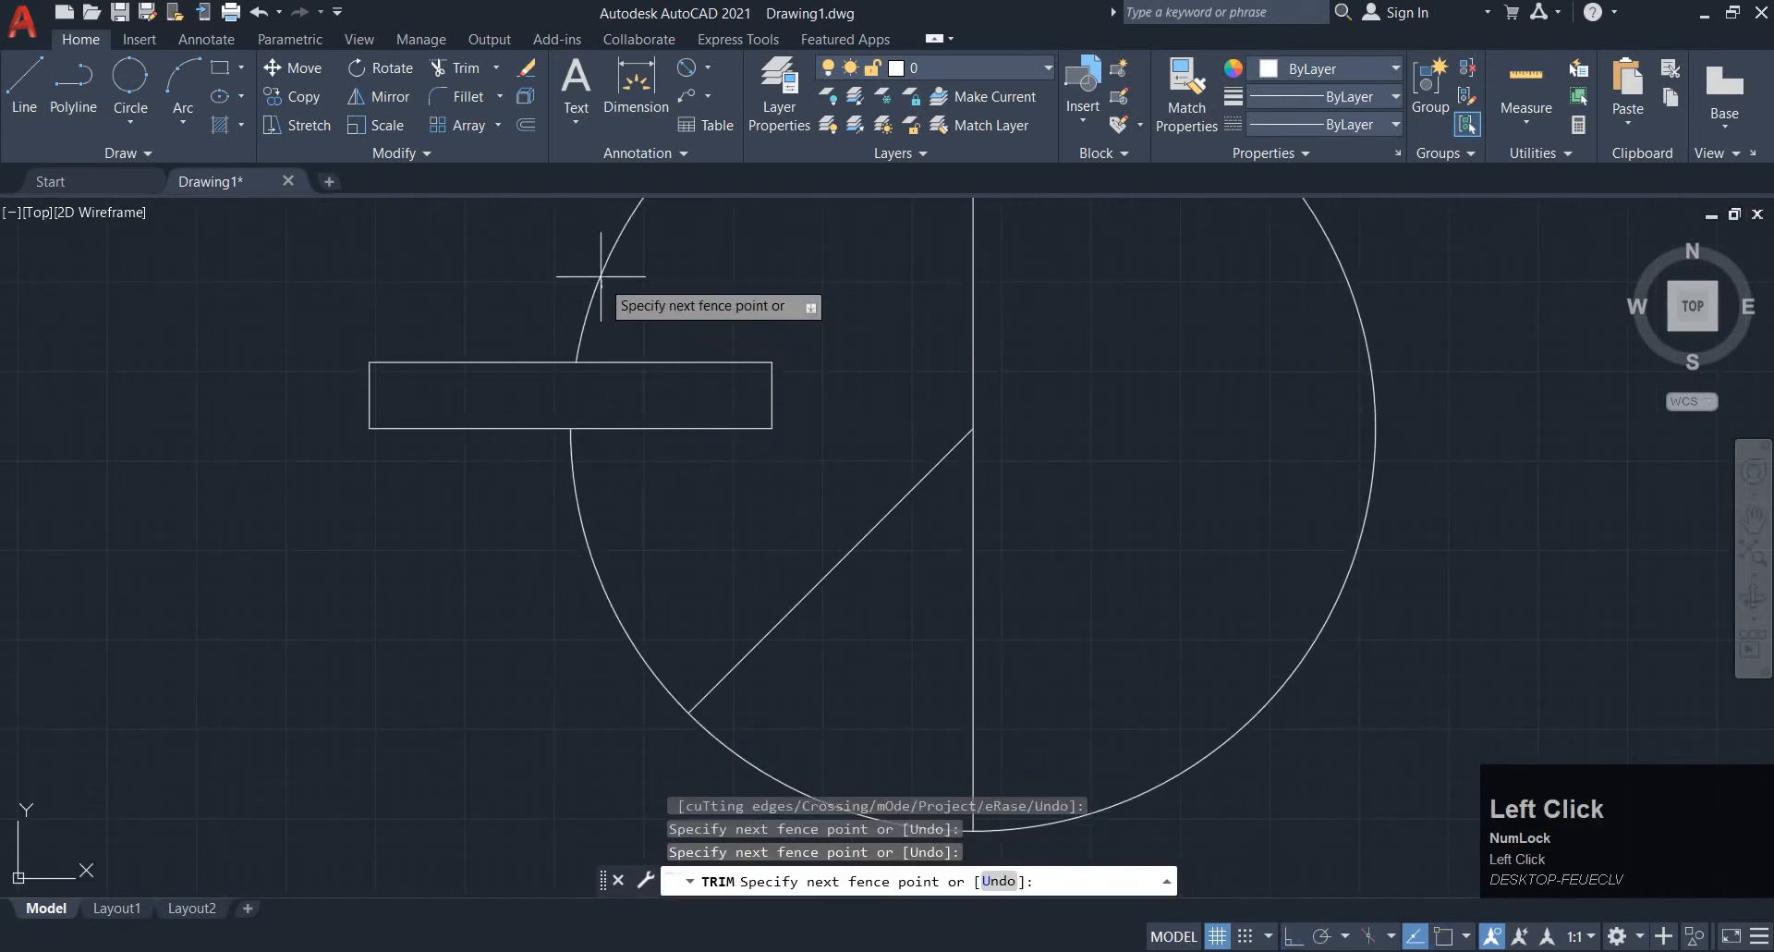
click(600, 275)
click(777, 677)
mouse_move(739, 749)
middle_down()
mouse_move(761, 571)
mouse_move(695, 616)
middle_up()
click(712, 656)
key(Escape)
Erase the vertical diameter line, the leftover right-hand arc and the 45° radius line, leaving only the bend's centreline arc
click(1086, 625)
click(923, 512)
text(e)
click(1226, 697)
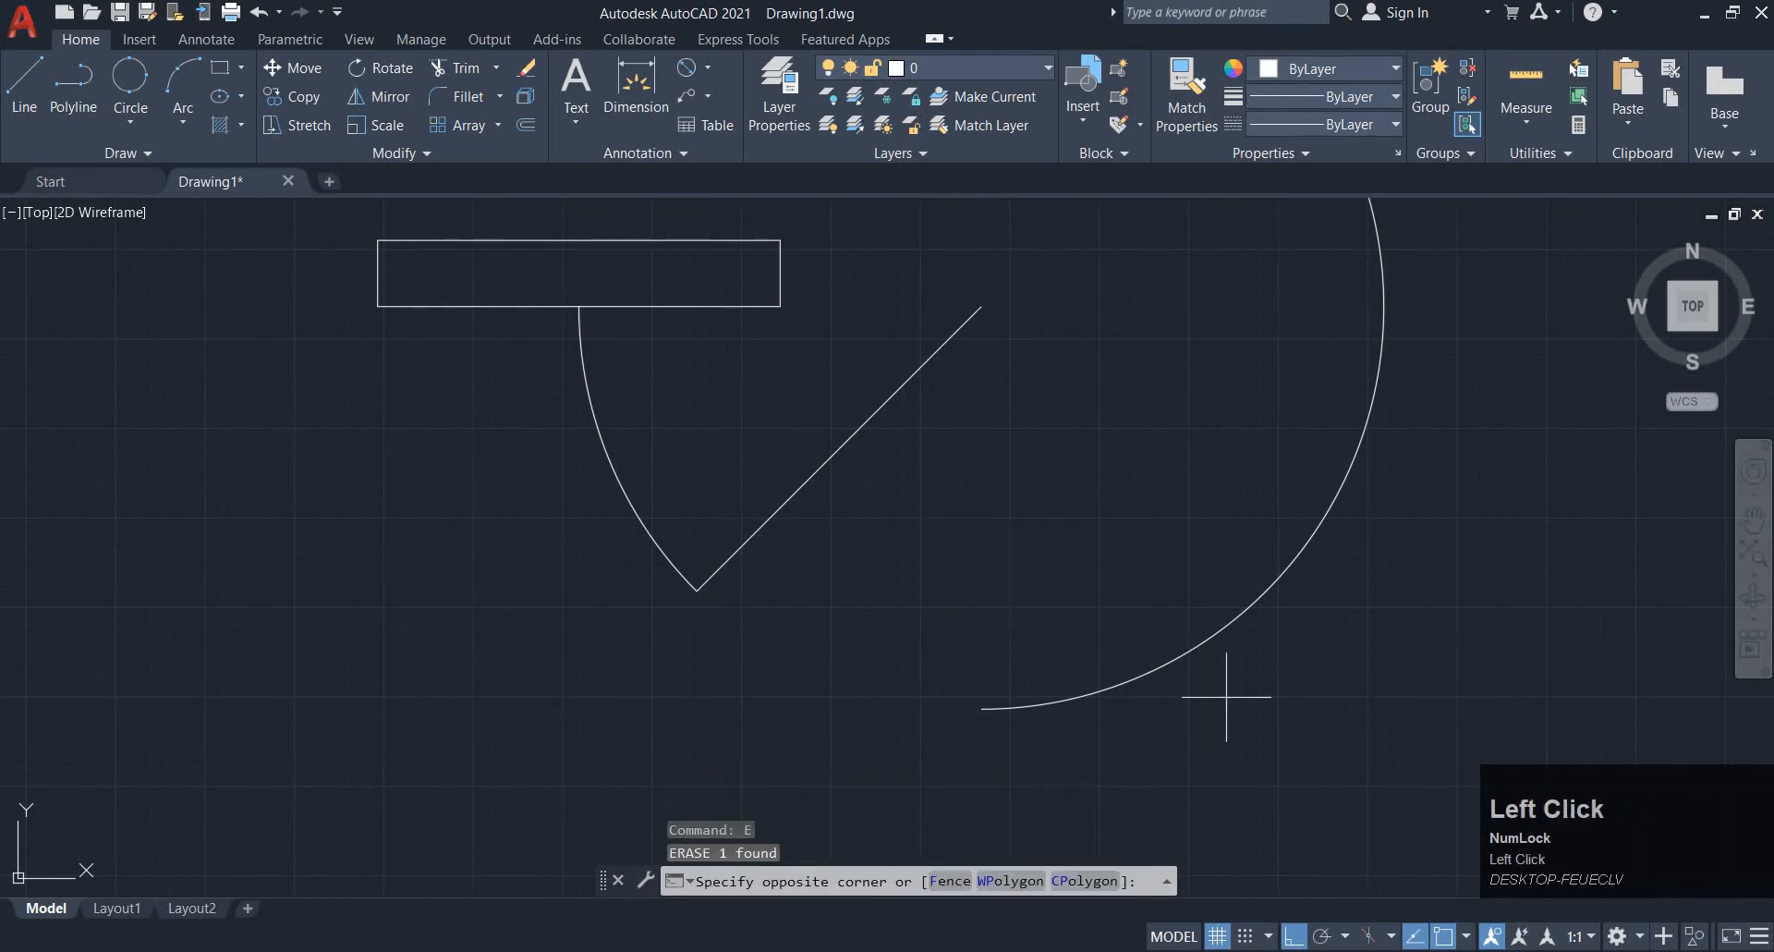
click(929, 497)
key(space)
scroll(927, 495, down, 2)
middle_drag(927, 495, 936, 586)
click(930, 566)
click(845, 521)
key(space)
mouse_move(838, 562)
middle_down()
mouse_move(814, 507)
mouse_move(752, 567)
middle_up()
scroll(773, 566, up, 2)
Copy the flange rectangle horizontally into the empty area to its right
click(330, 242)
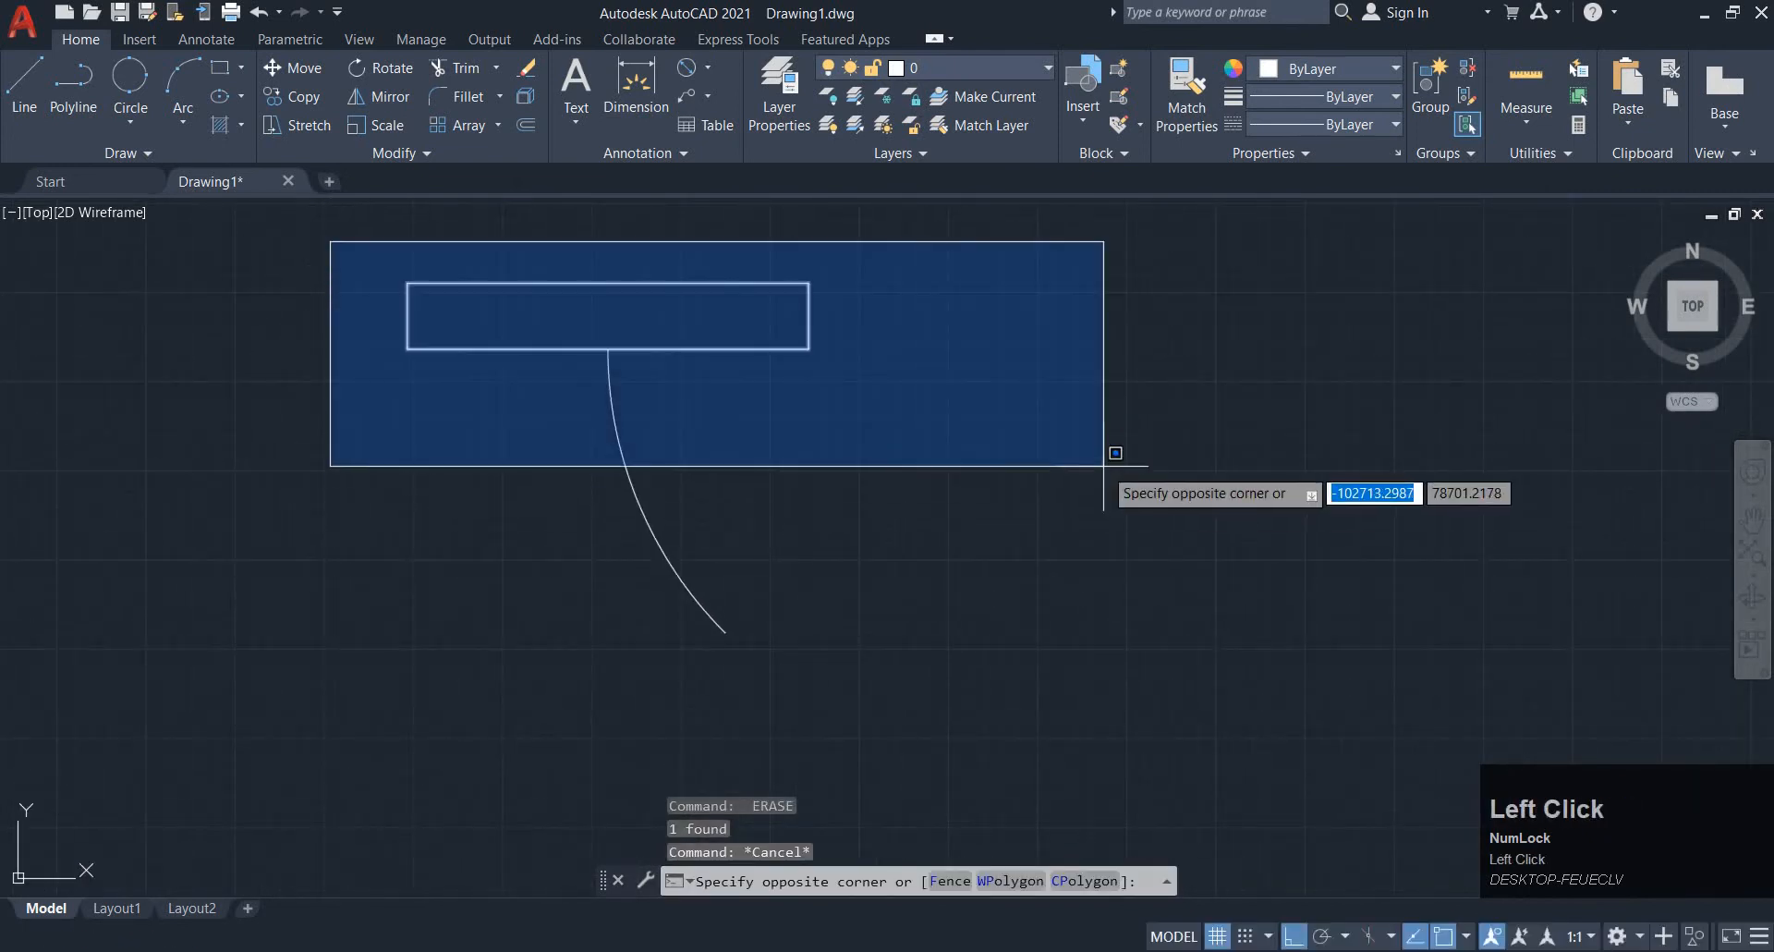
click(1103, 465)
scroll(1002, 499, up, 2)
scroll(1007, 495, down, 3)
middle_drag(1017, 491, 1084, 467)
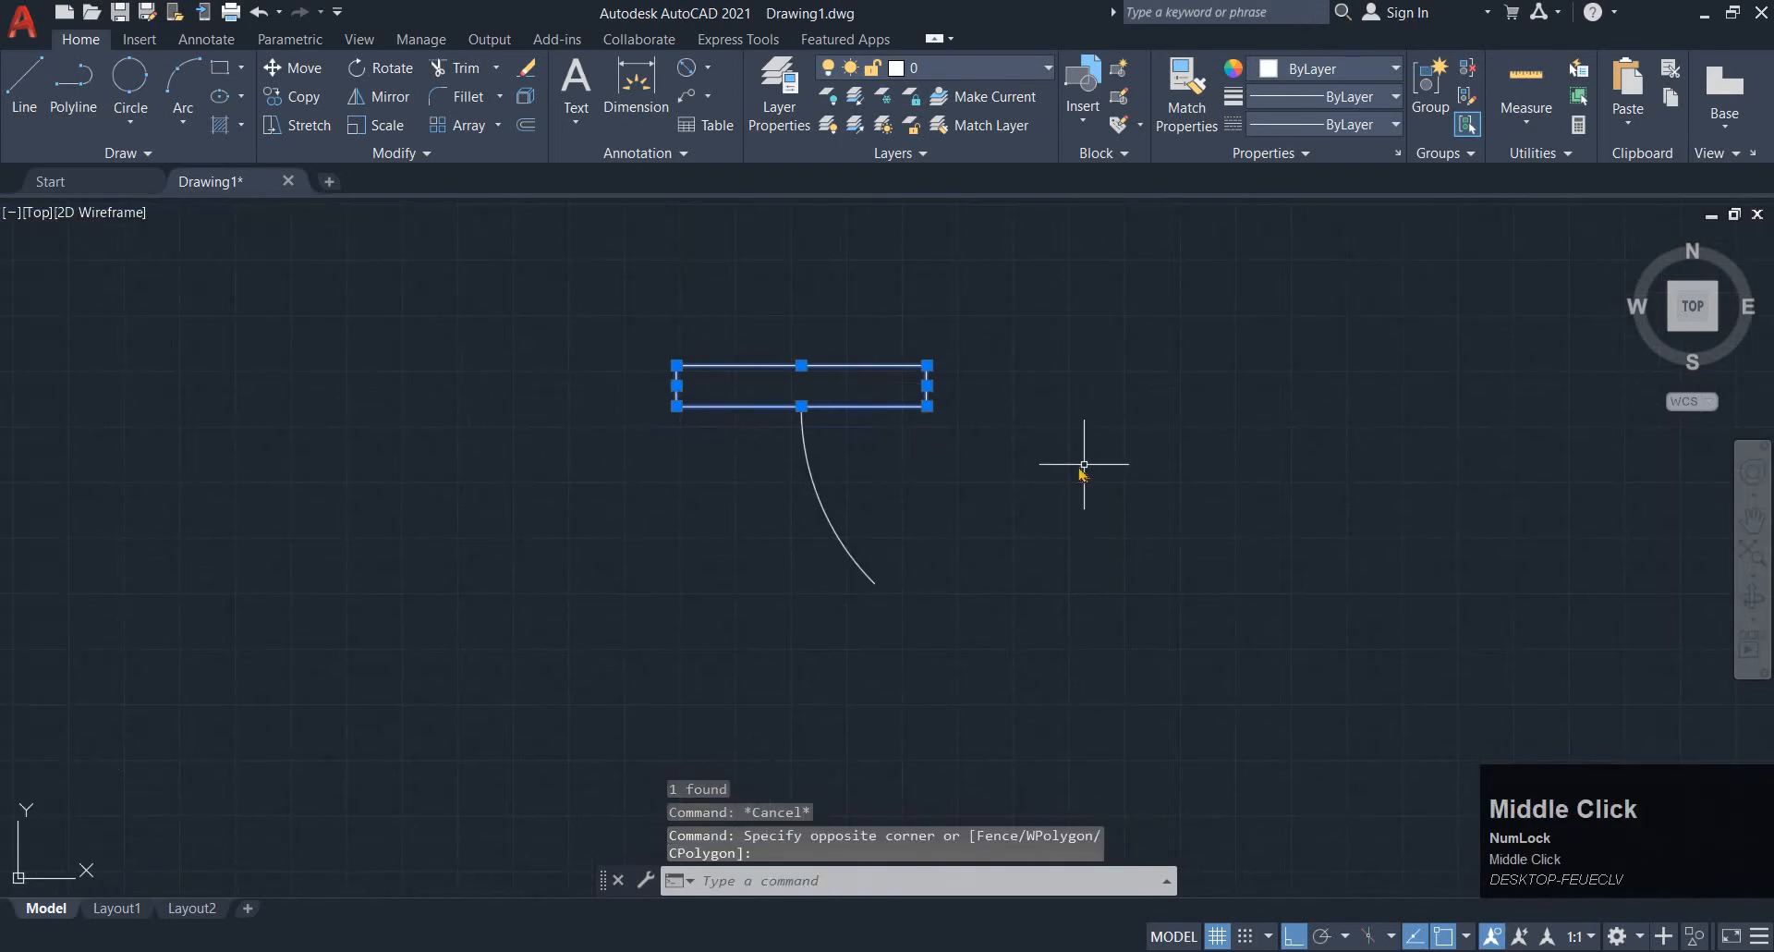
key(Return)
click(874, 480)
click(1260, 479)
key(Escape)
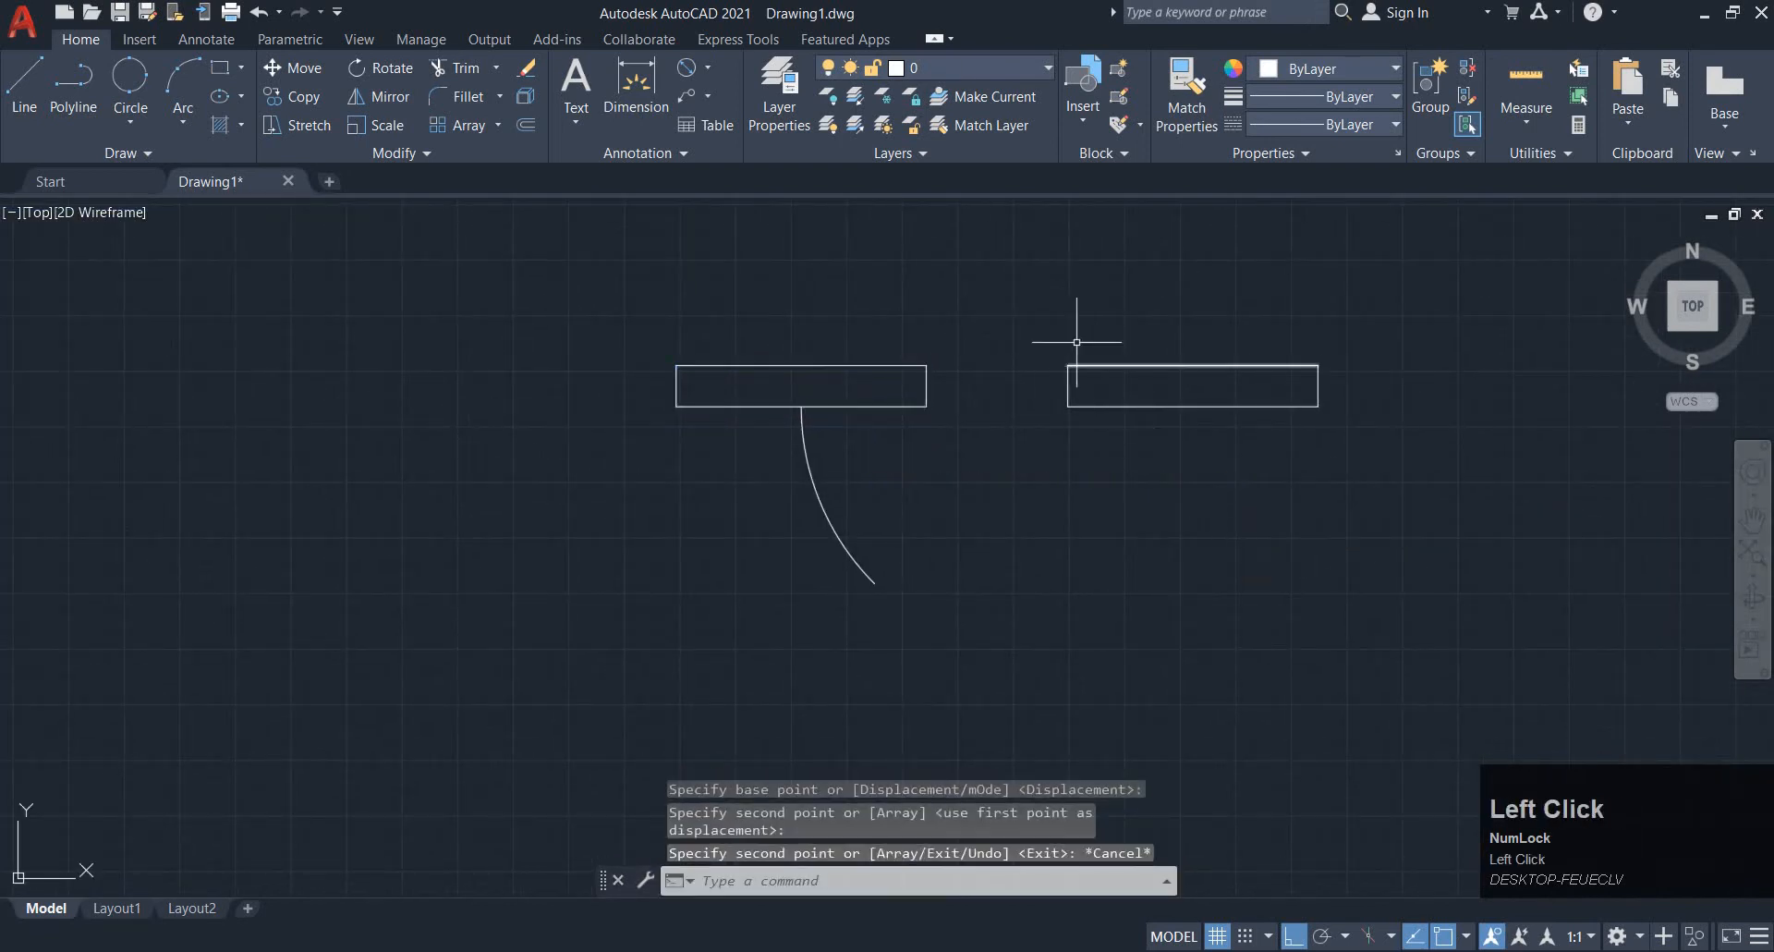
Rotate the copied flange rectangle by 45° about the midpoint of its right short edge
click(1047, 319)
click(1457, 509)
key(space)
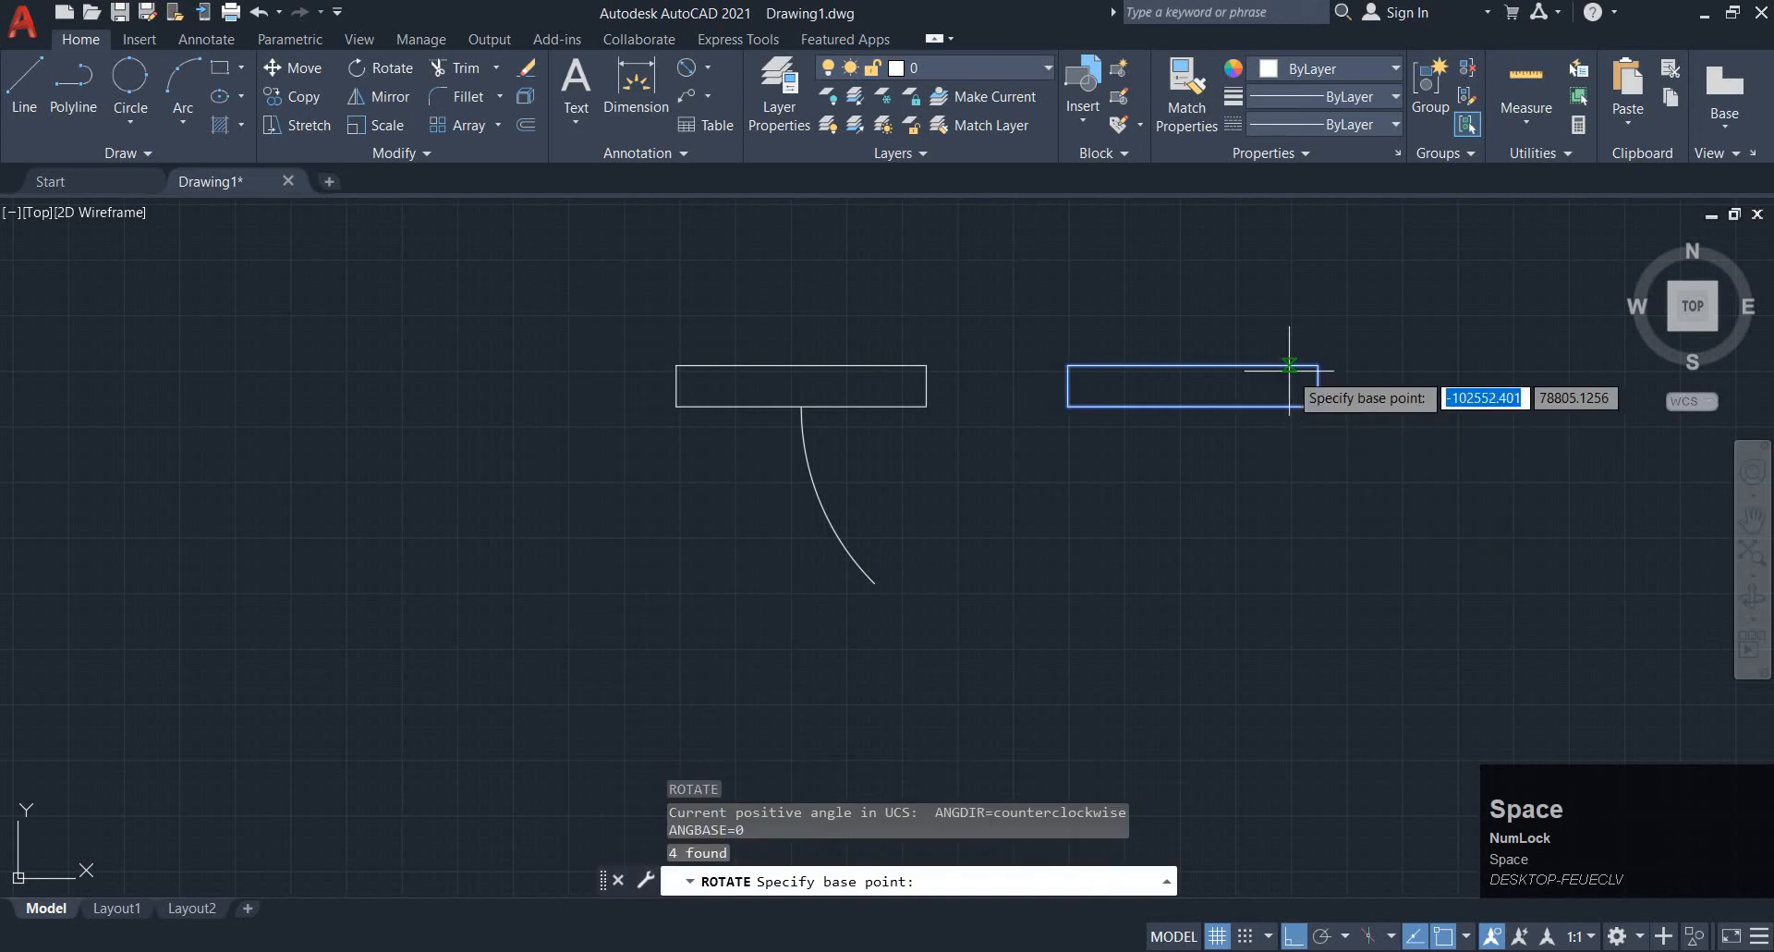
click(1319, 386)
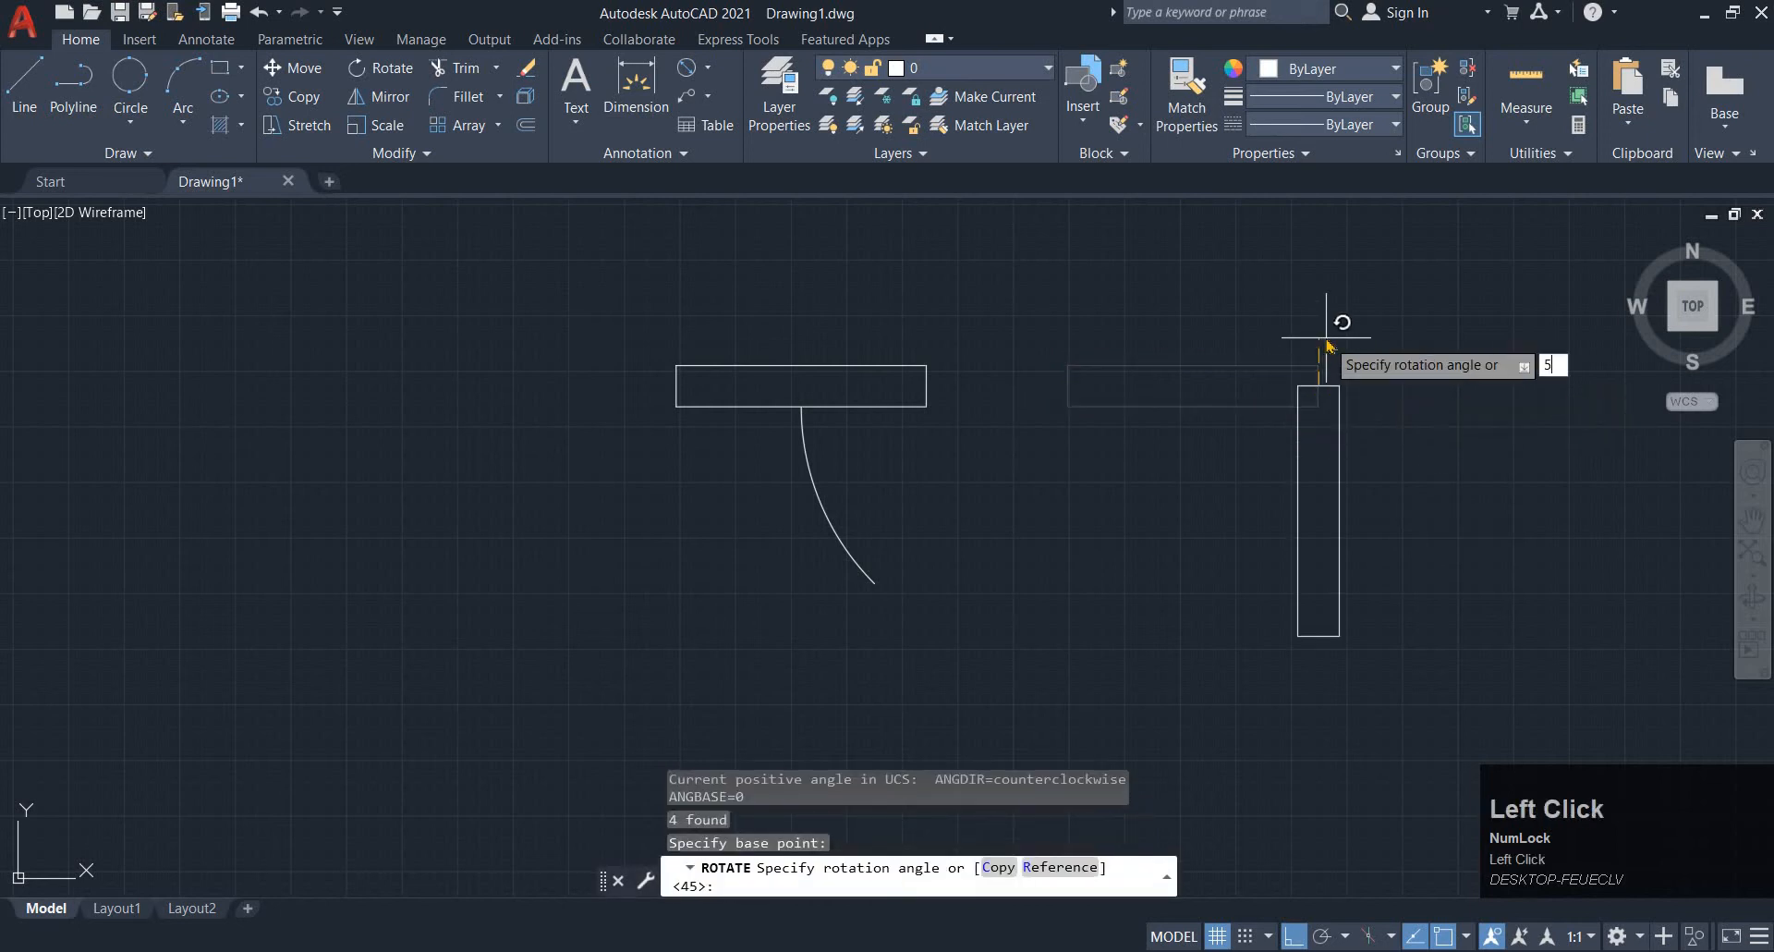
text(5)
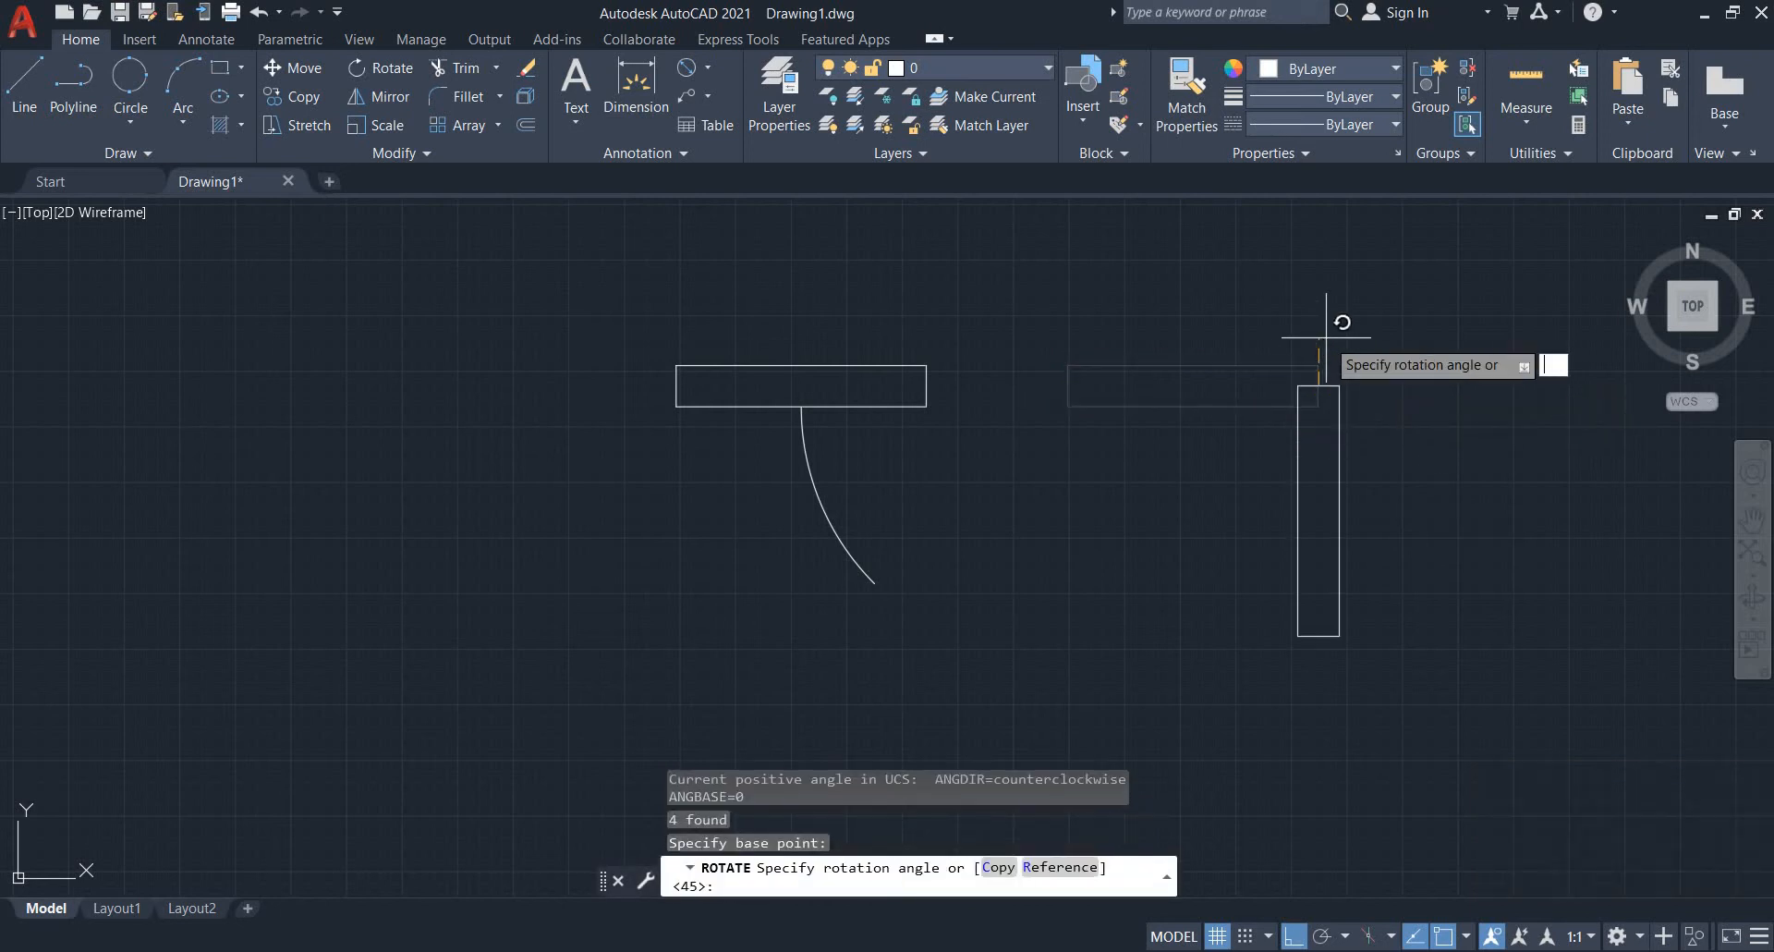
key(Return)
click(982, 357)
key(Escape)
Move the rotated flange by the midpoint of its upper long edge onto the lower end of the centreline arc
click(1041, 263)
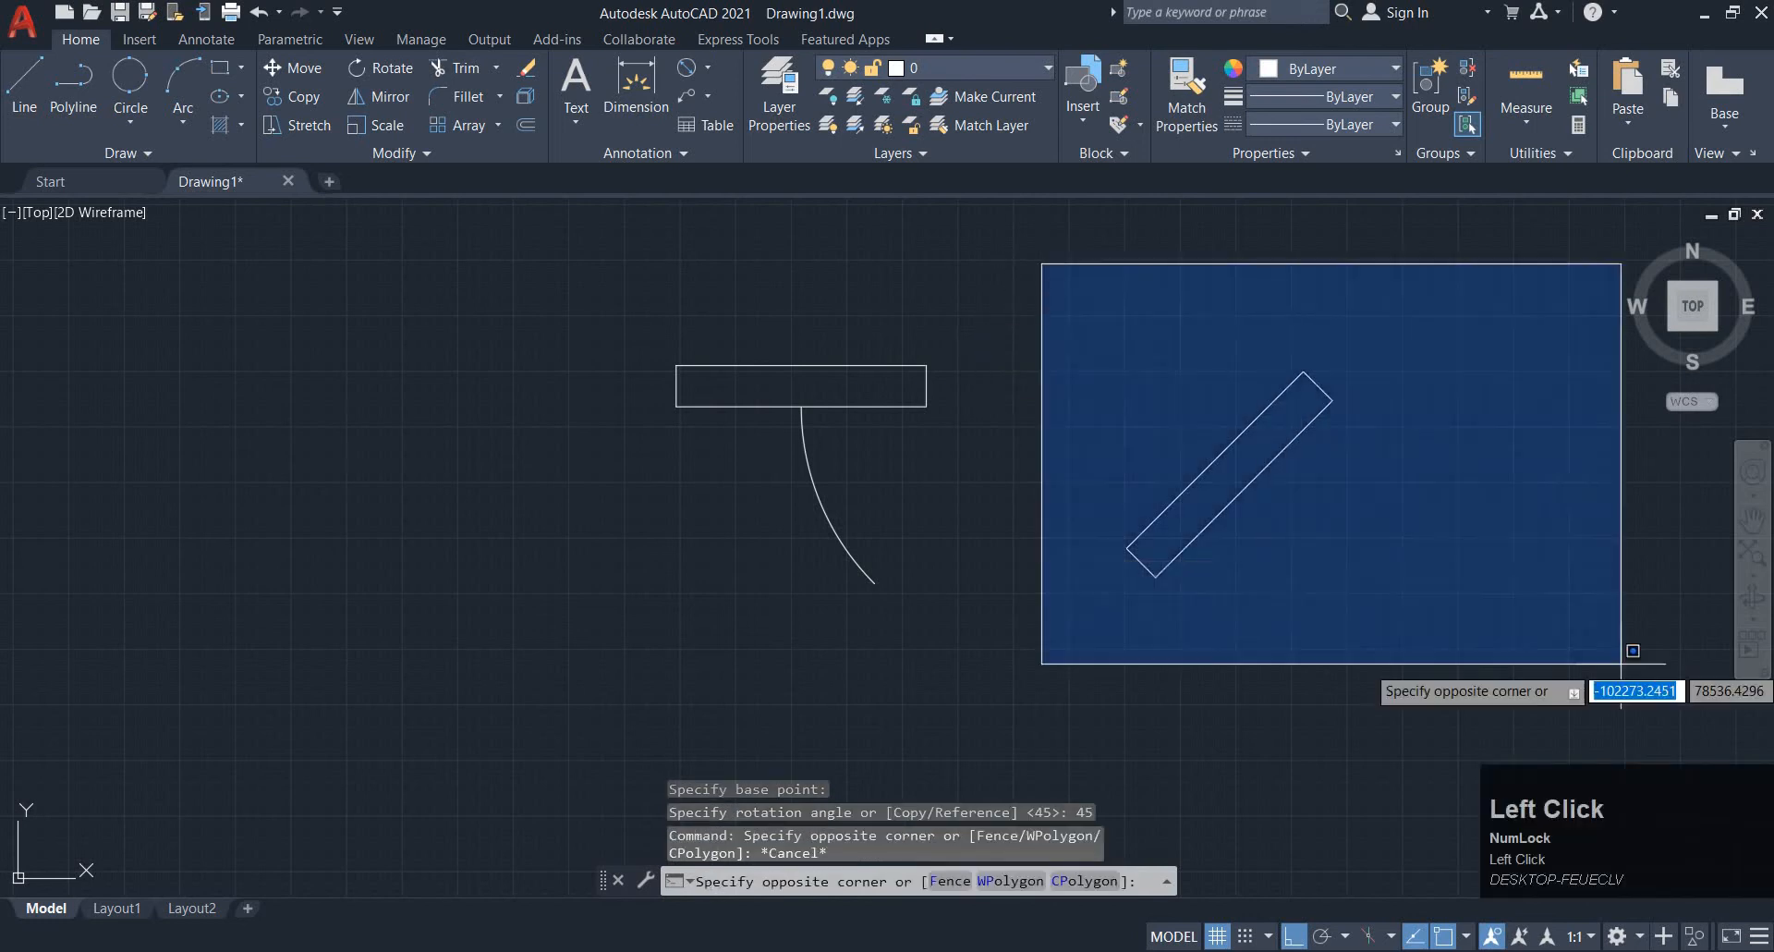
click(1576, 575)
click(1403, 685)
click(1095, 354)
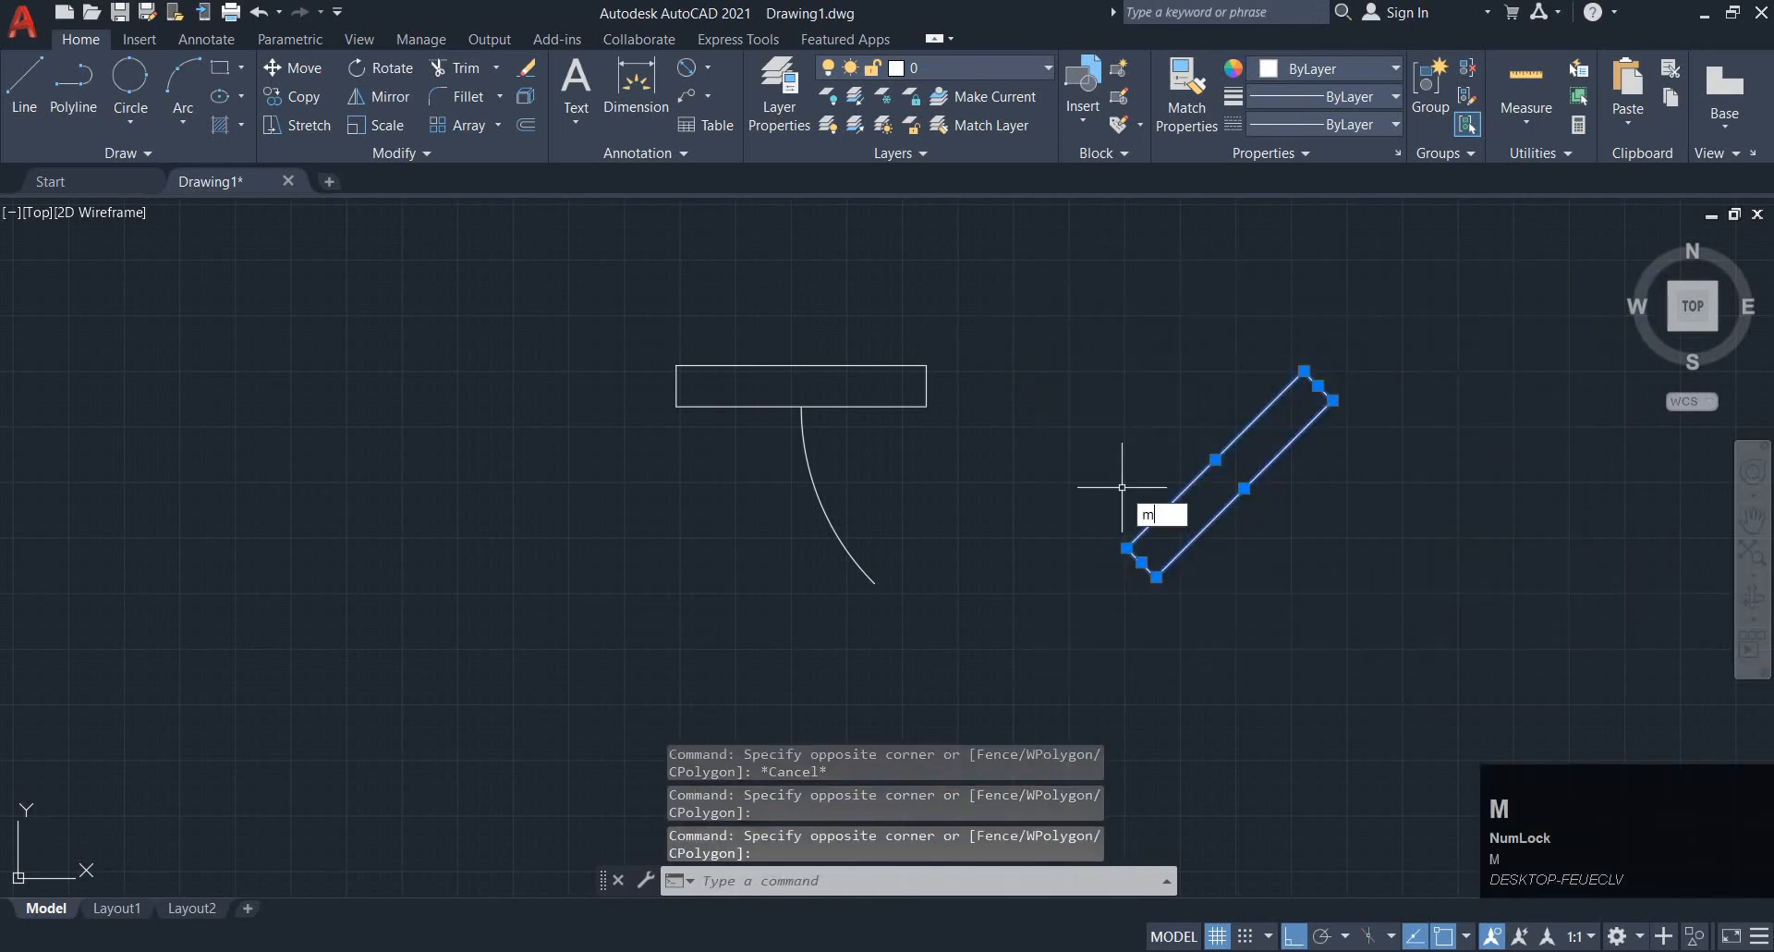
key(space)
click(1215, 459)
scroll(850, 588, up, 2)
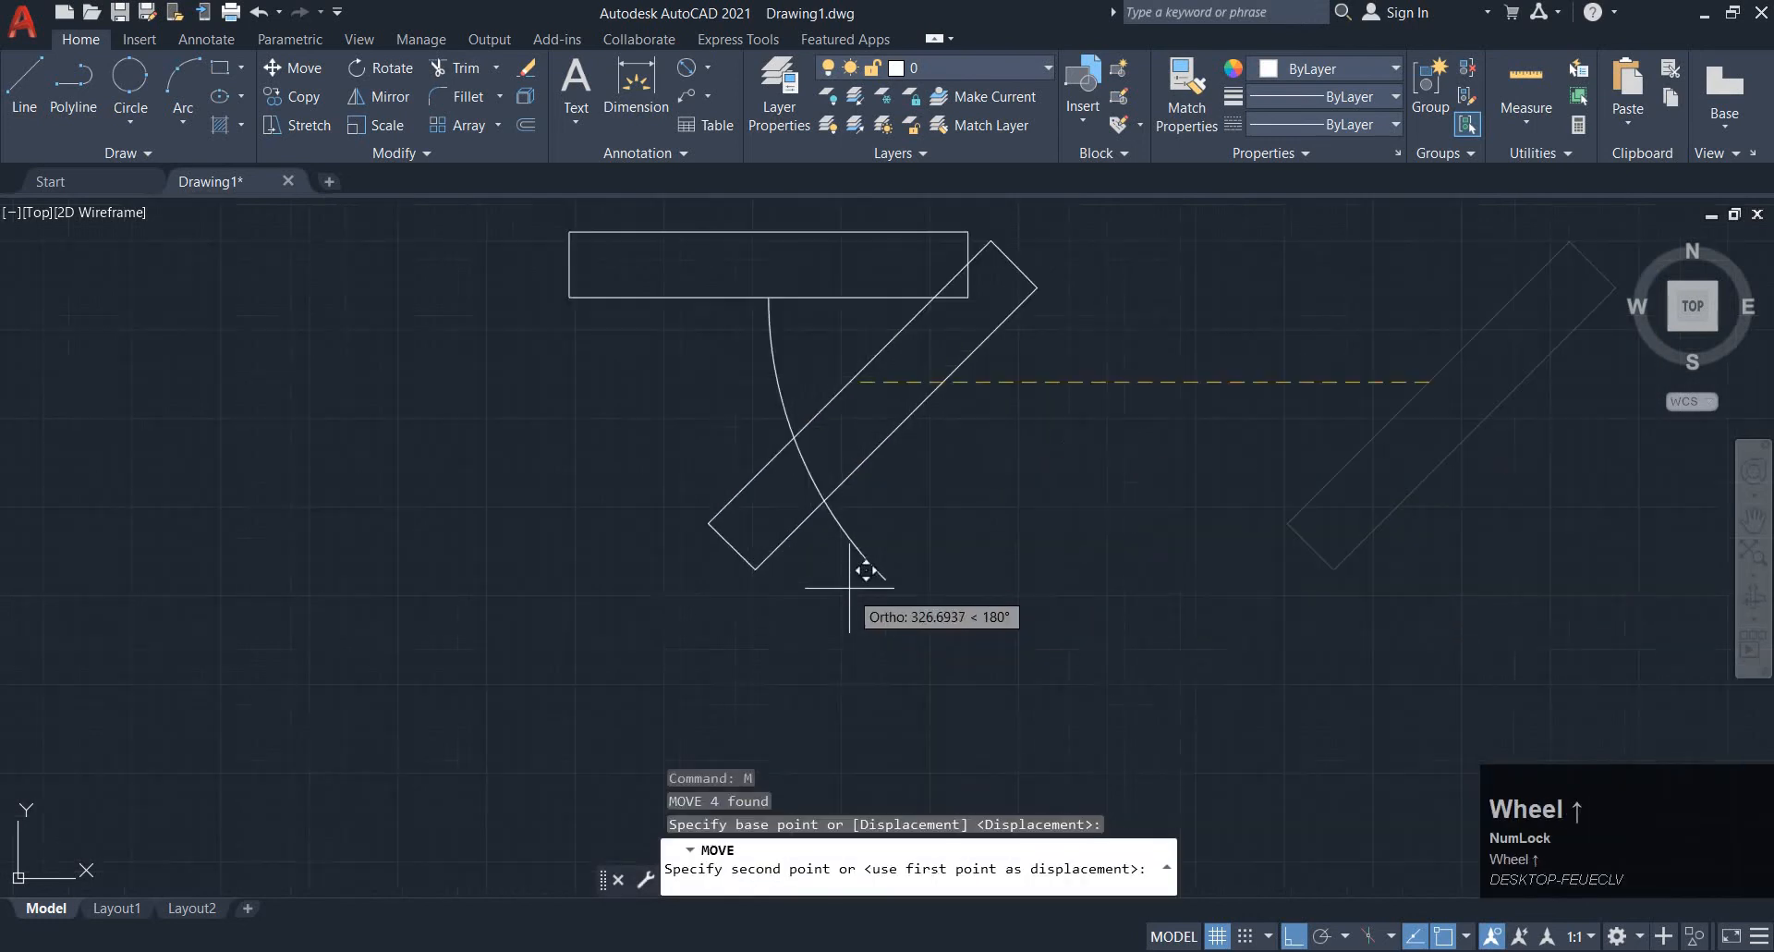
click(882, 571)
scroll(878, 573, down, 2)
mouse_move(894, 570)
middle_down()
mouse_move(944, 515)
mouse_move(932, 574)
middle_up()
Offset the centreline arc by 137/2 to its left for the outer wall of the bend, checking the diameter in the reference image
text(o)
key(space)
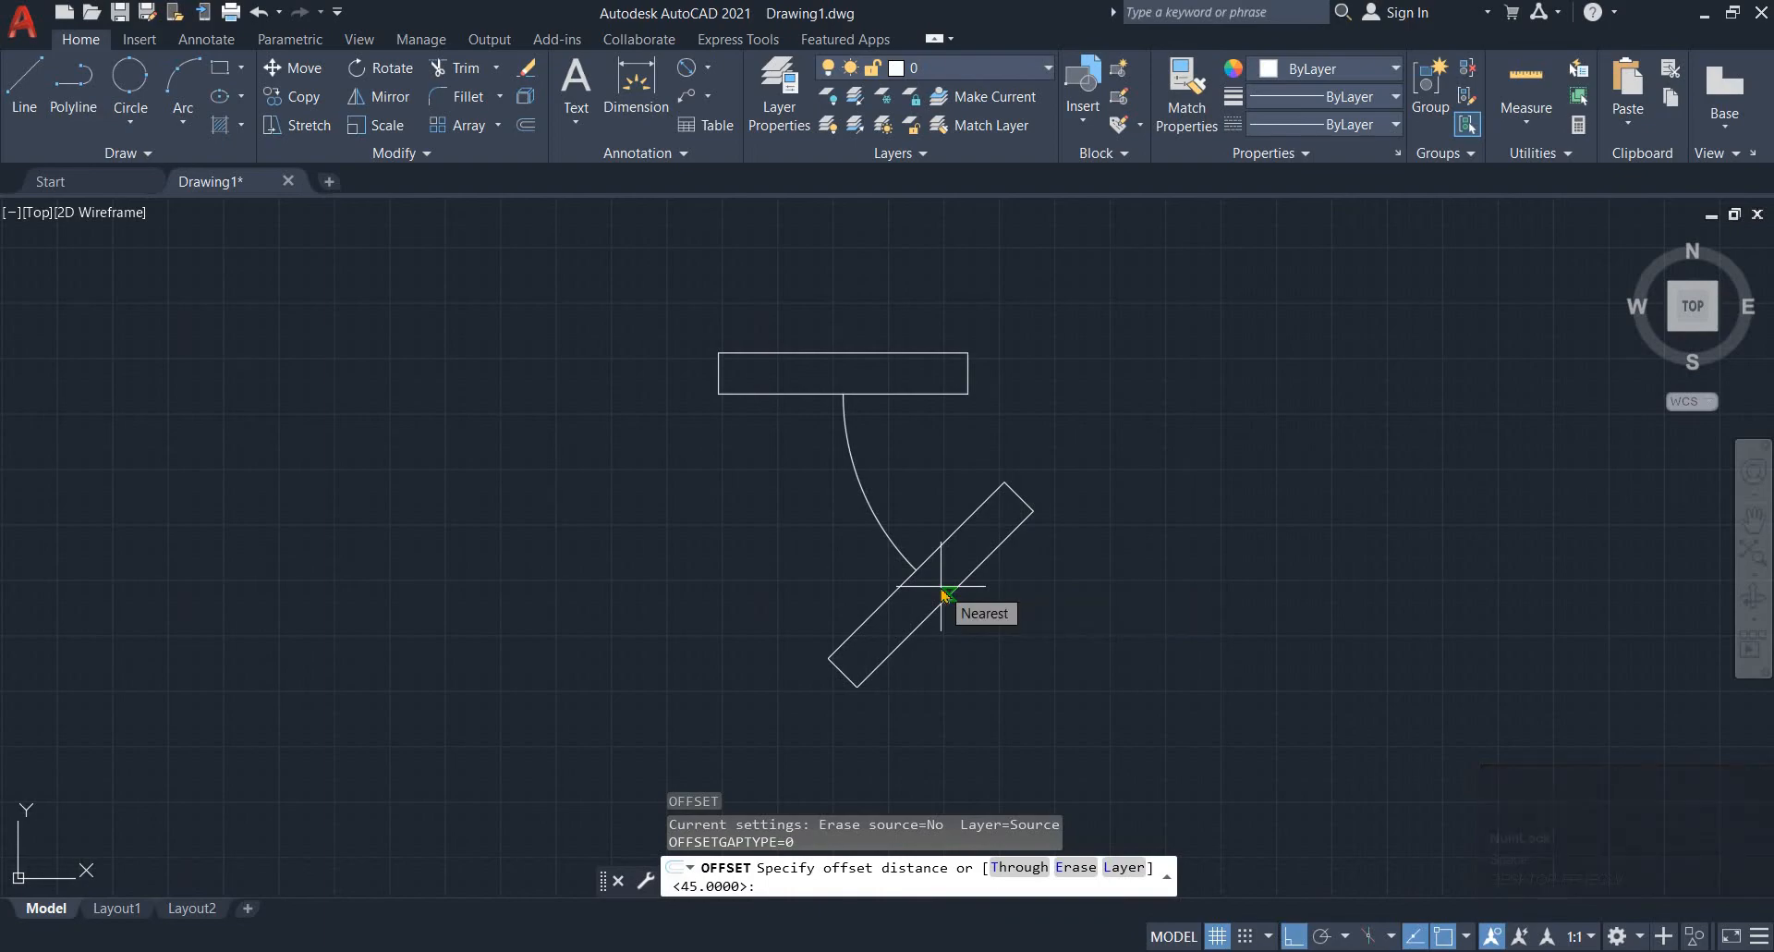
key(alt+Tab)
key(alt+Tab)
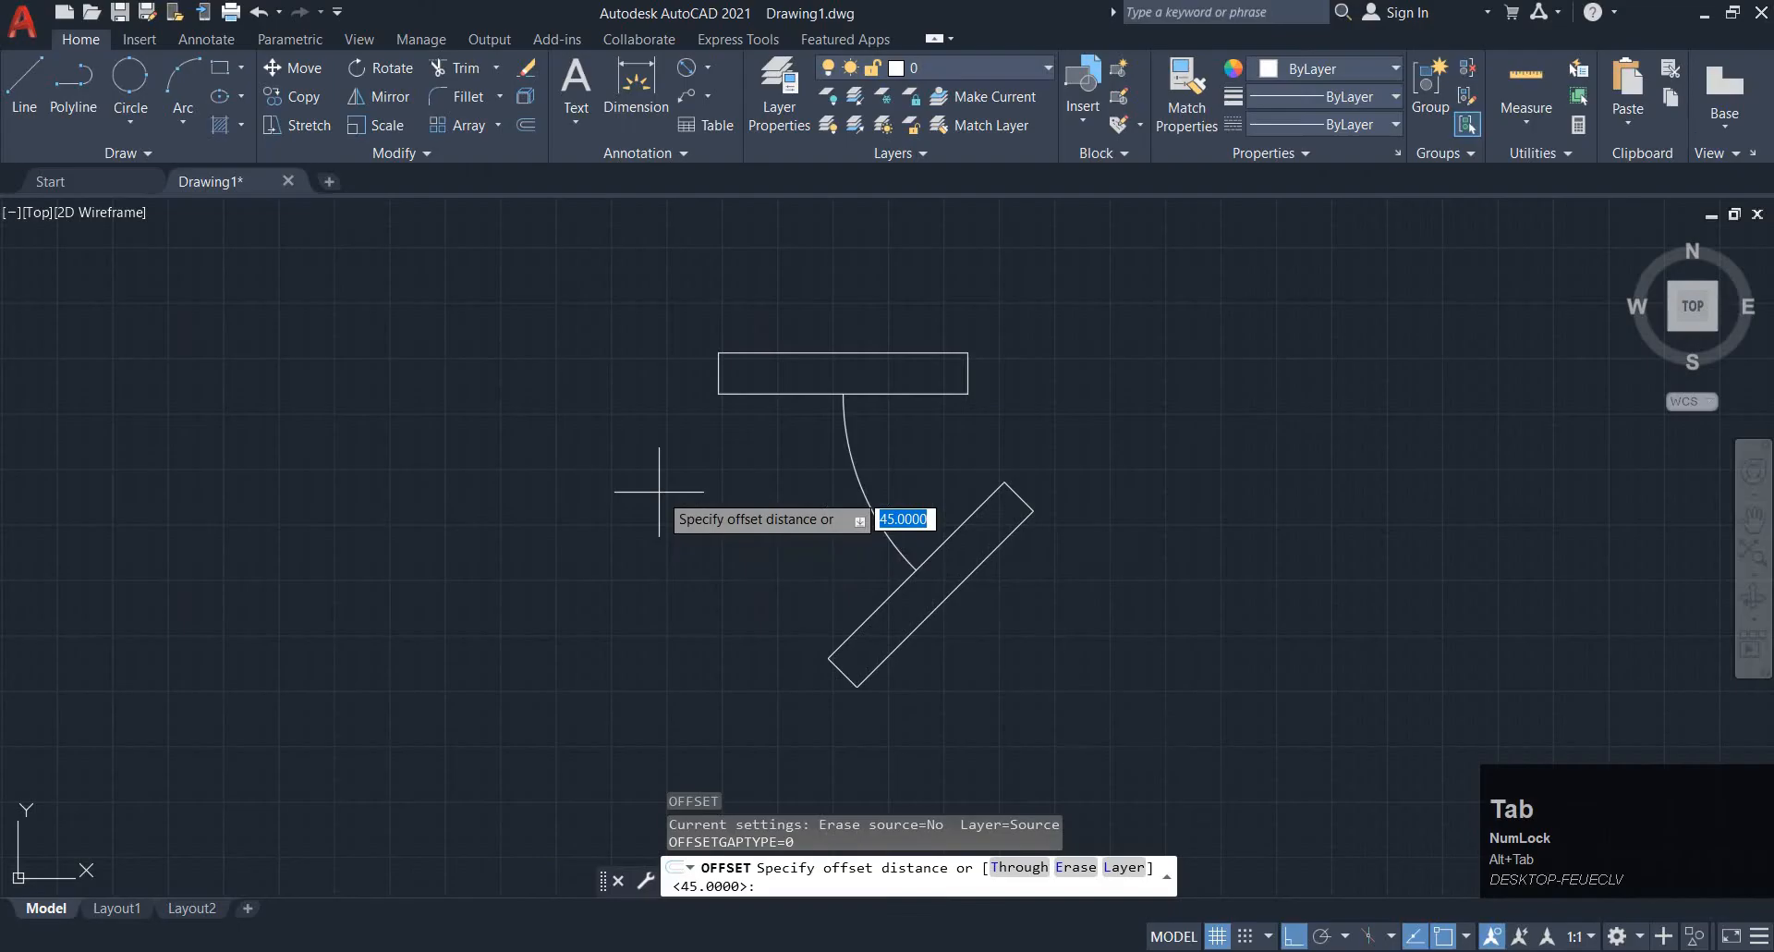
text(137/)
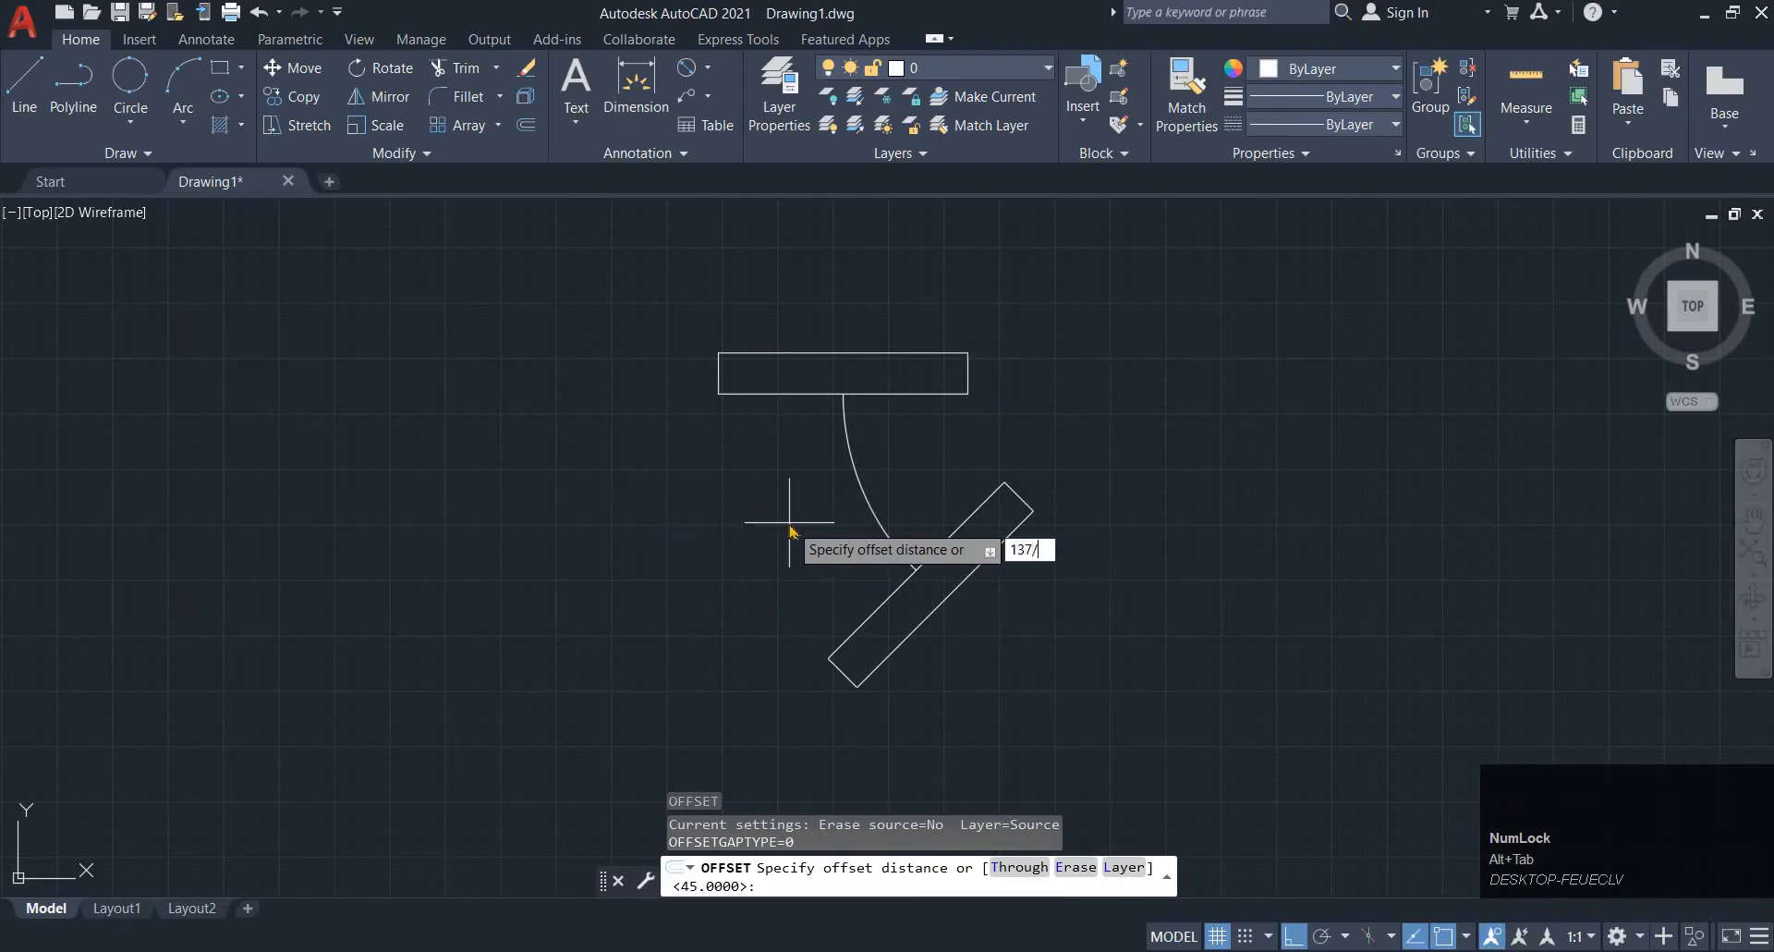
text(2)
key(space)
click(869, 508)
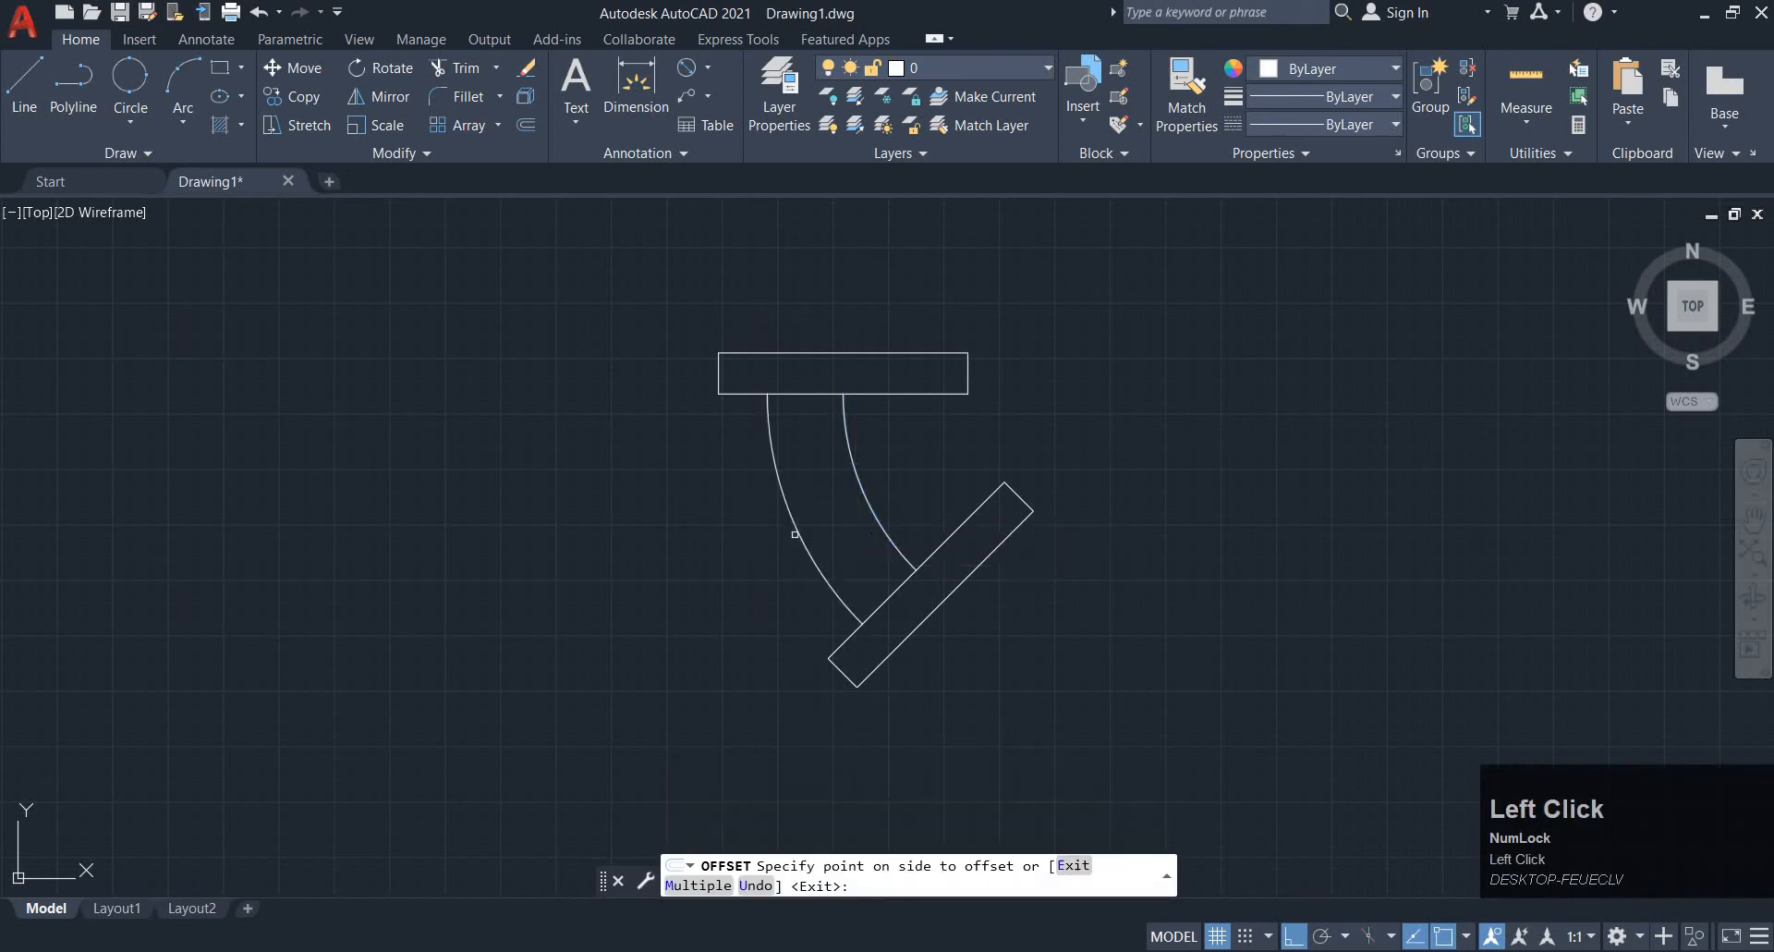
click(794, 534)
Offset the centreline arc by the same distance to its right for the opposite outer wall
click(869, 475)
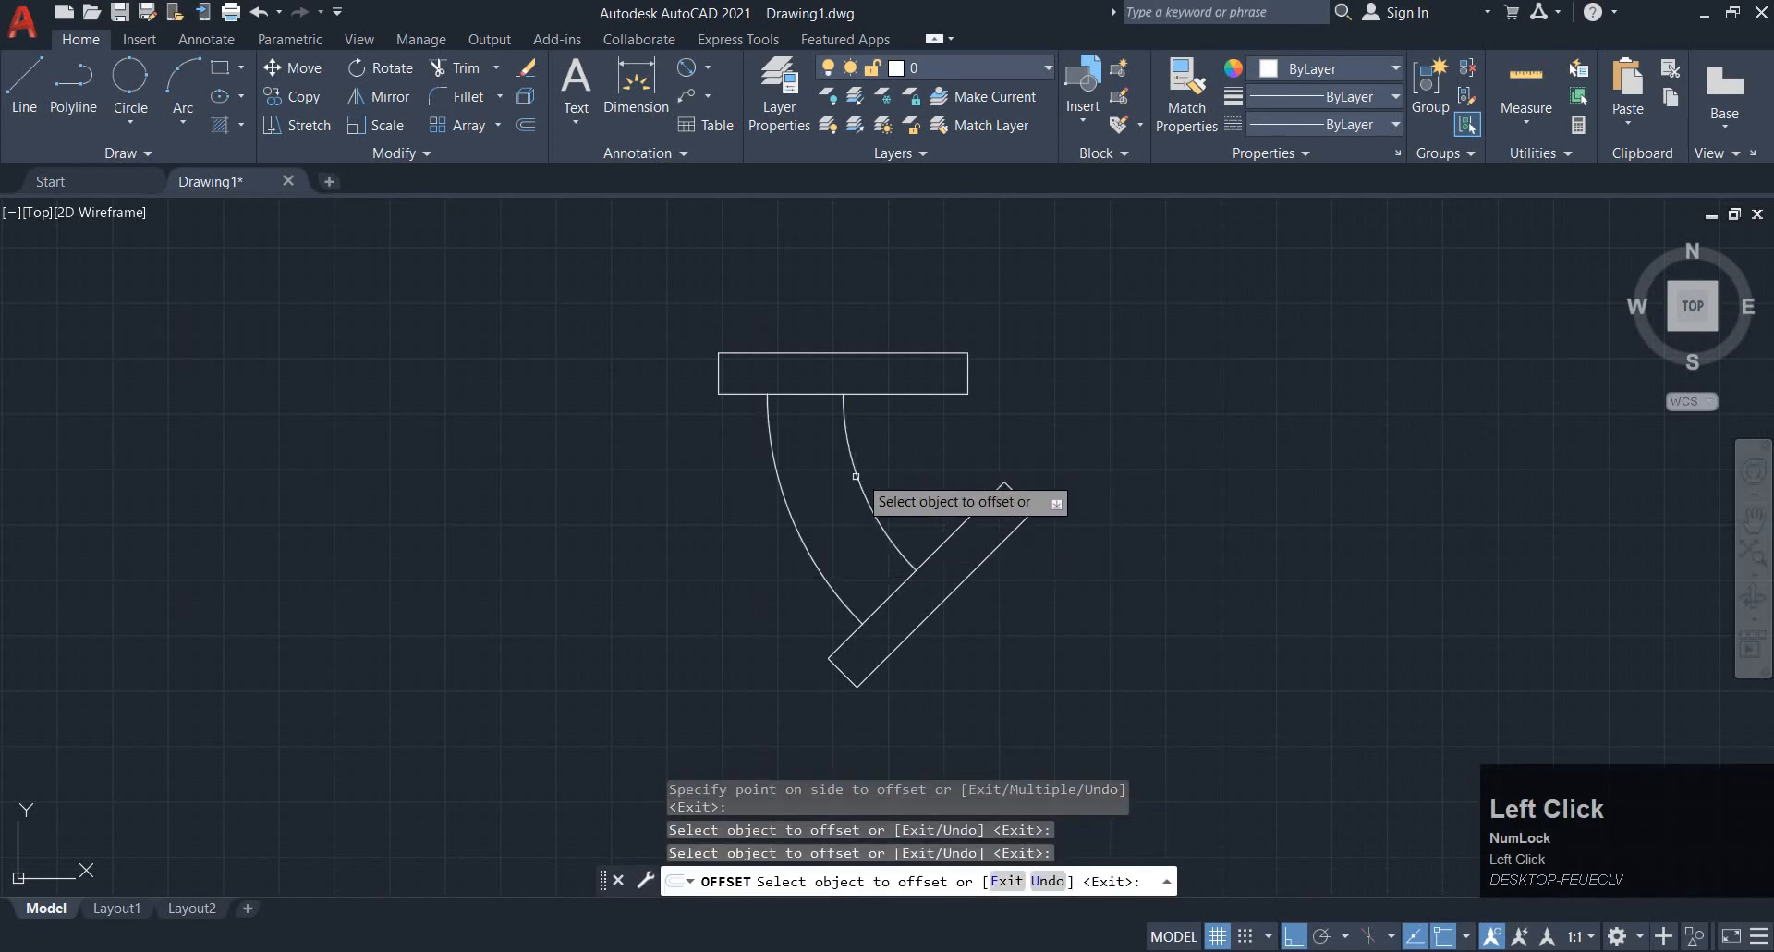
click(852, 473)
click(865, 492)
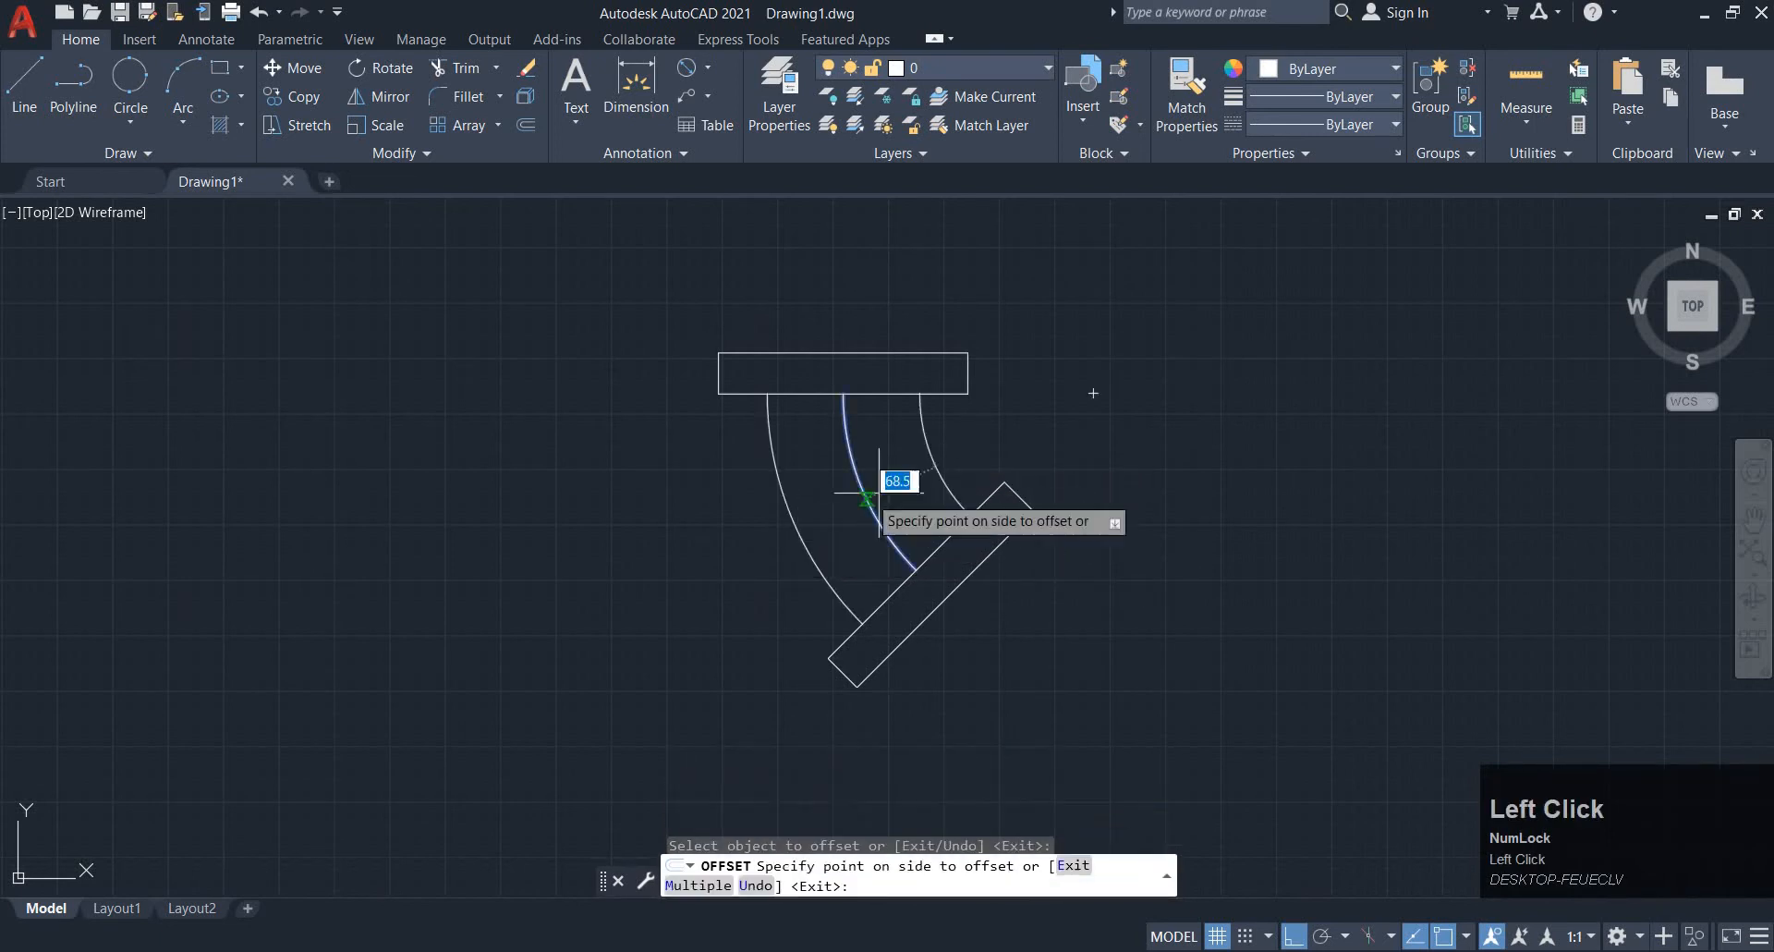
click(879, 484)
key(Escape)
Check the flange corner and wall fillet radii in the Photos reference drawing, then return to AutoCAD
key(alt+Tab)
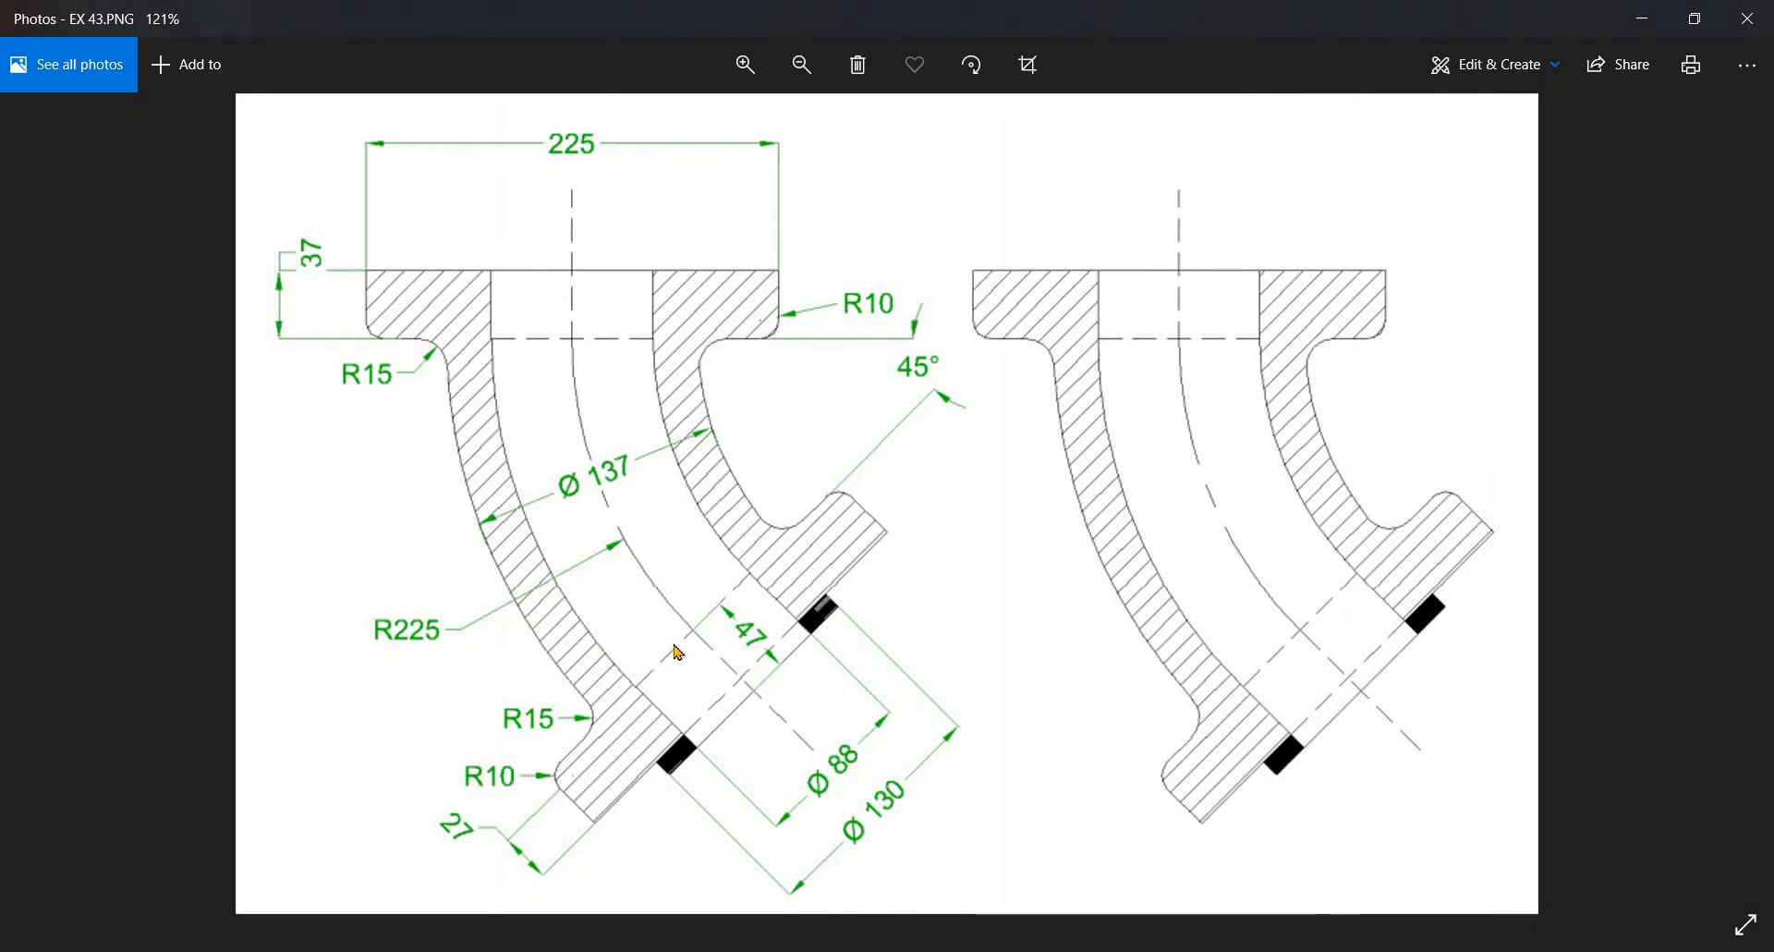
key(alt+Tab)
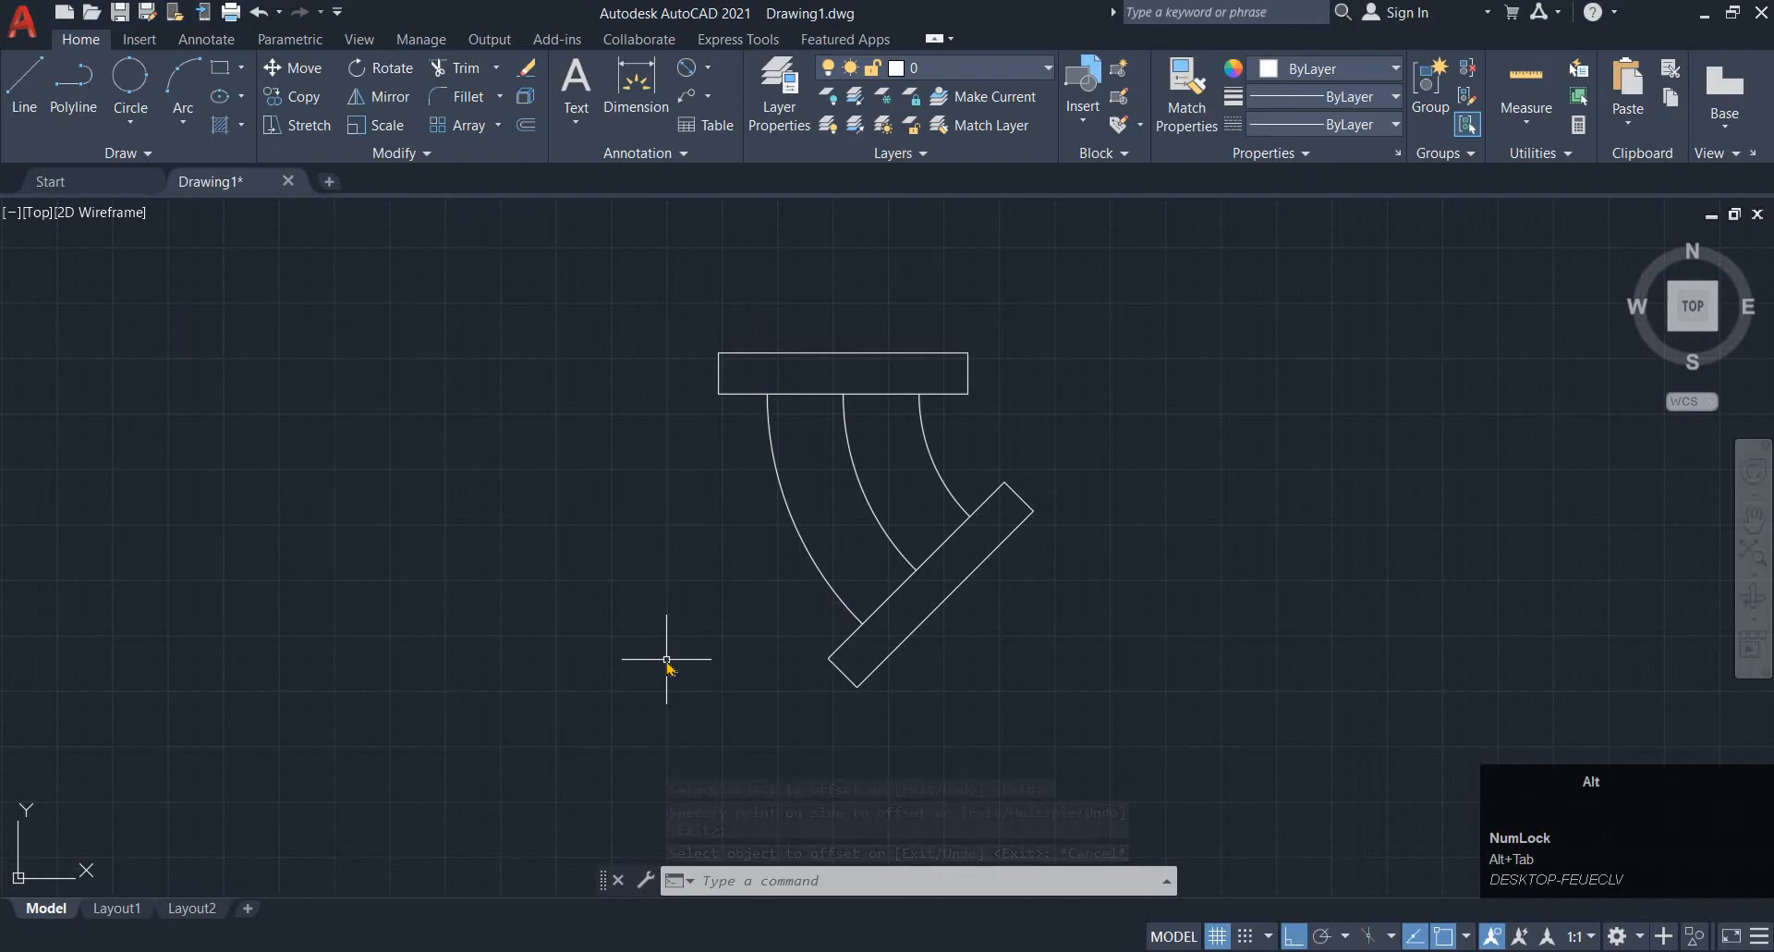
key(alt+Tab)
key(alt+Tab)
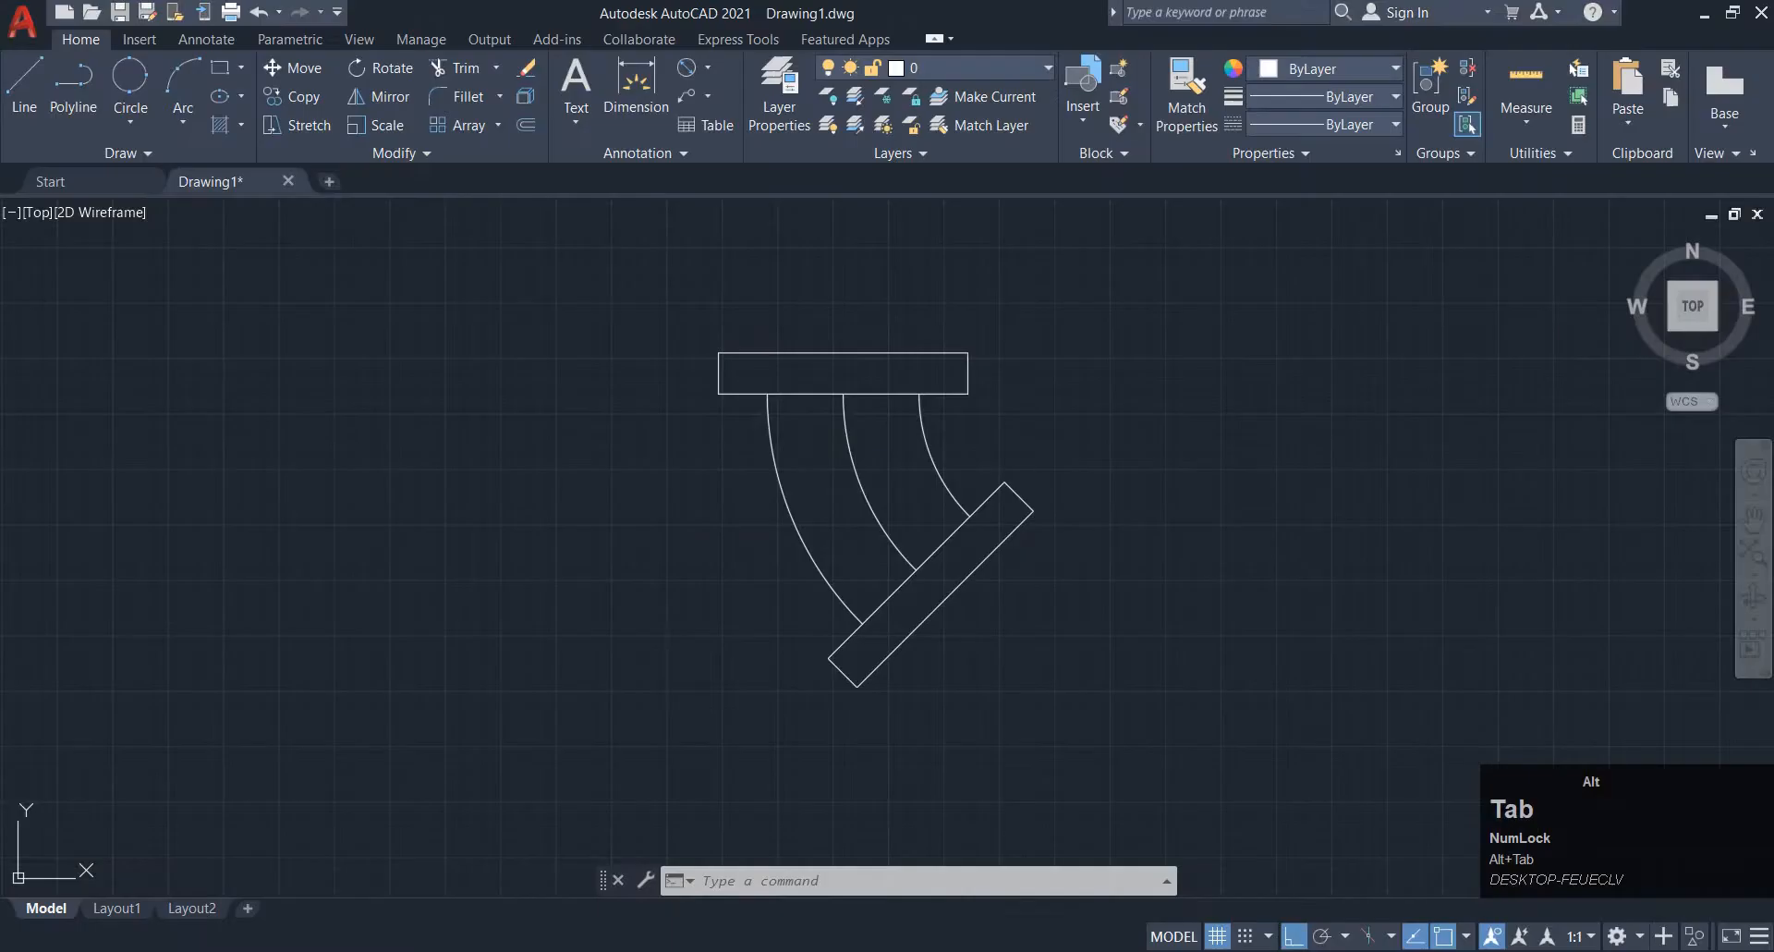
key(alt+Tab)
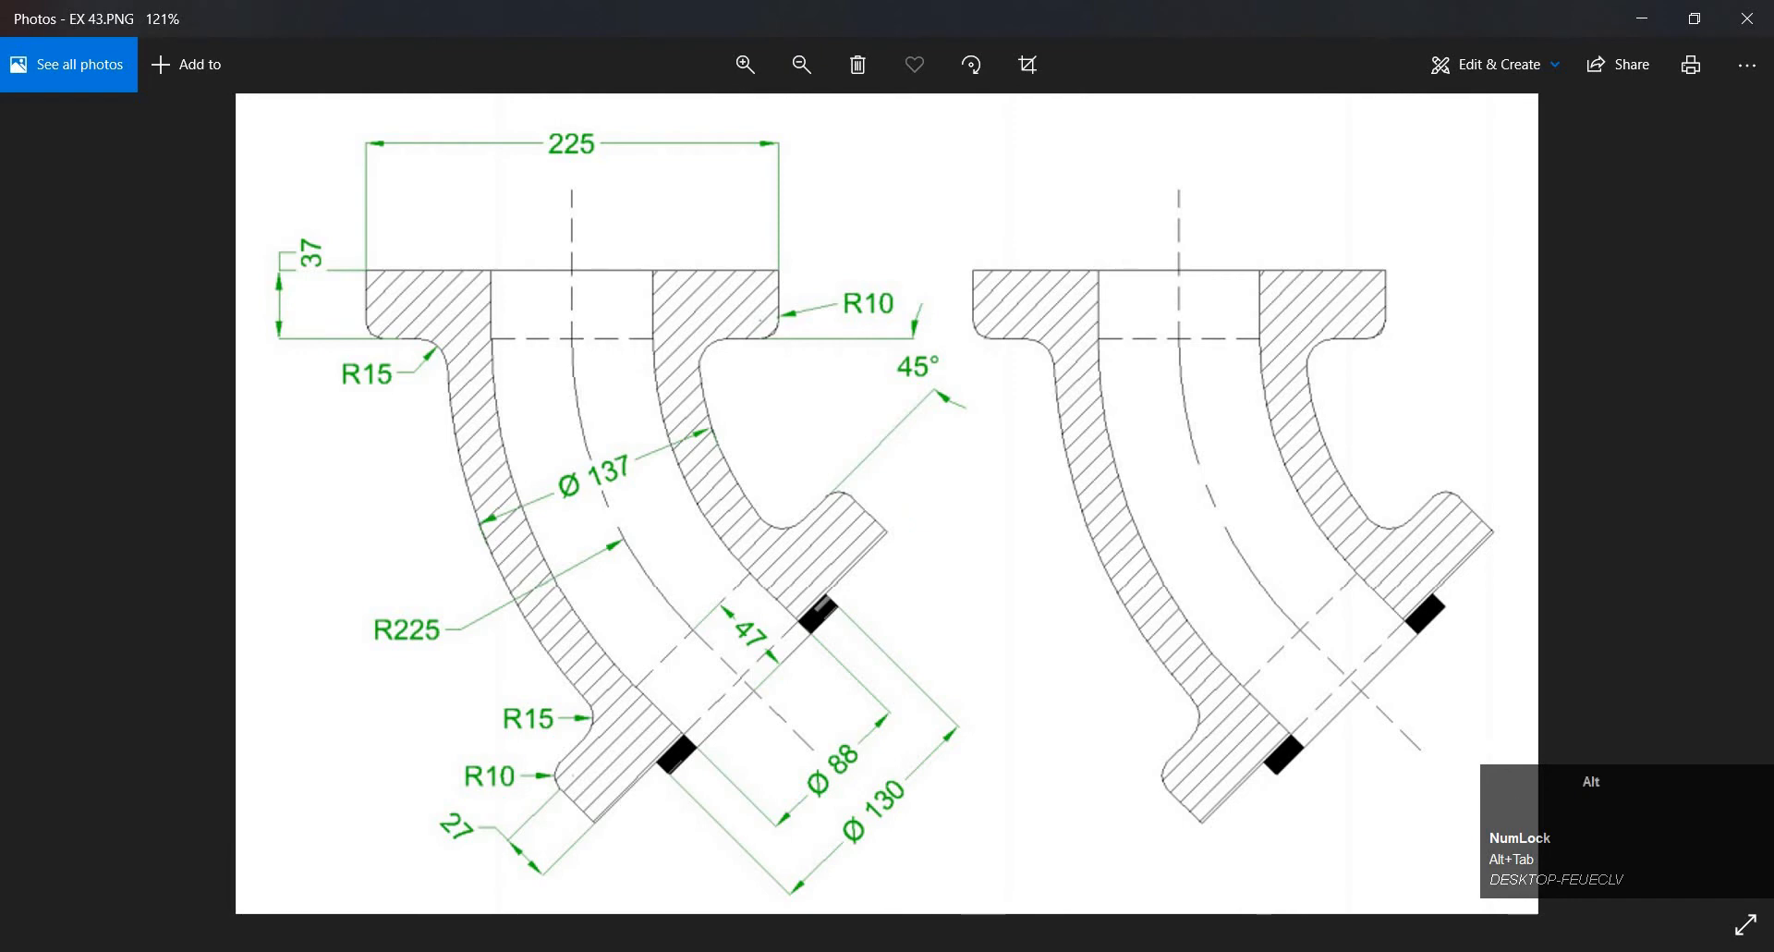
key(alt+Tab)
middle_drag(772, 606, 684, 625)
key(alt+Tab)
key(alt+Tab)
Fillet both lower corners of the upper flange with a radius of 10
key(Escape)
key(Escape)
text(f)
key(space)
text(r)
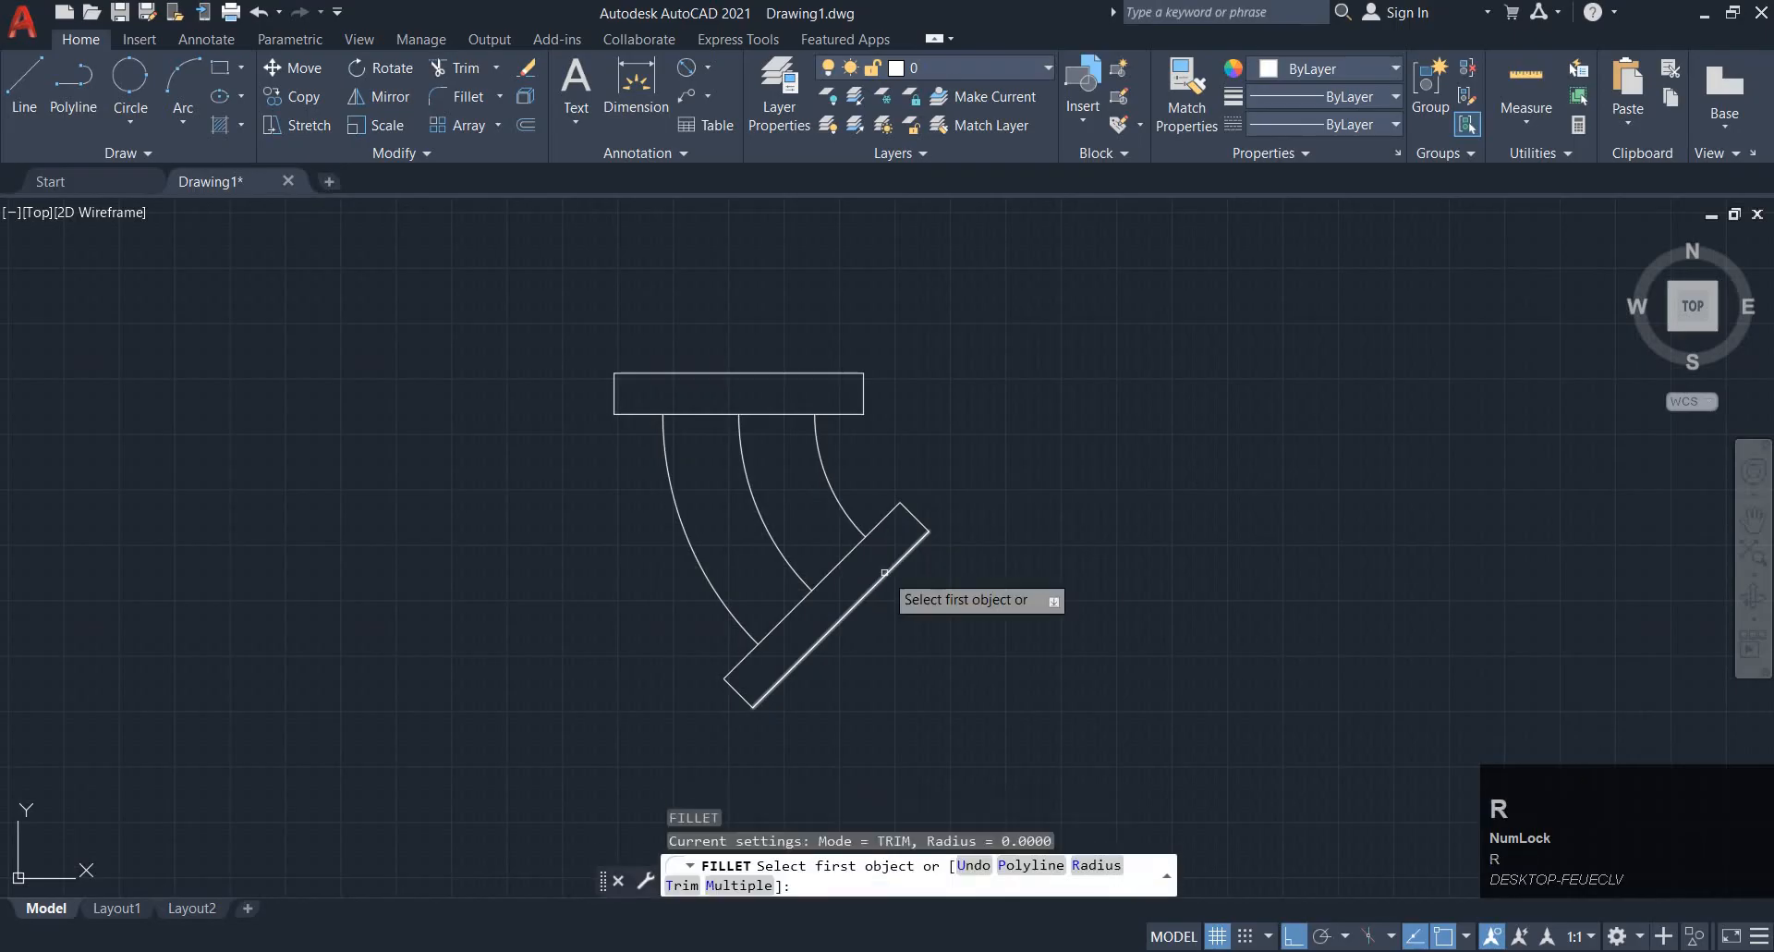
key(space)
text(10)
key(space)
scroll(863, 377, up, 2)
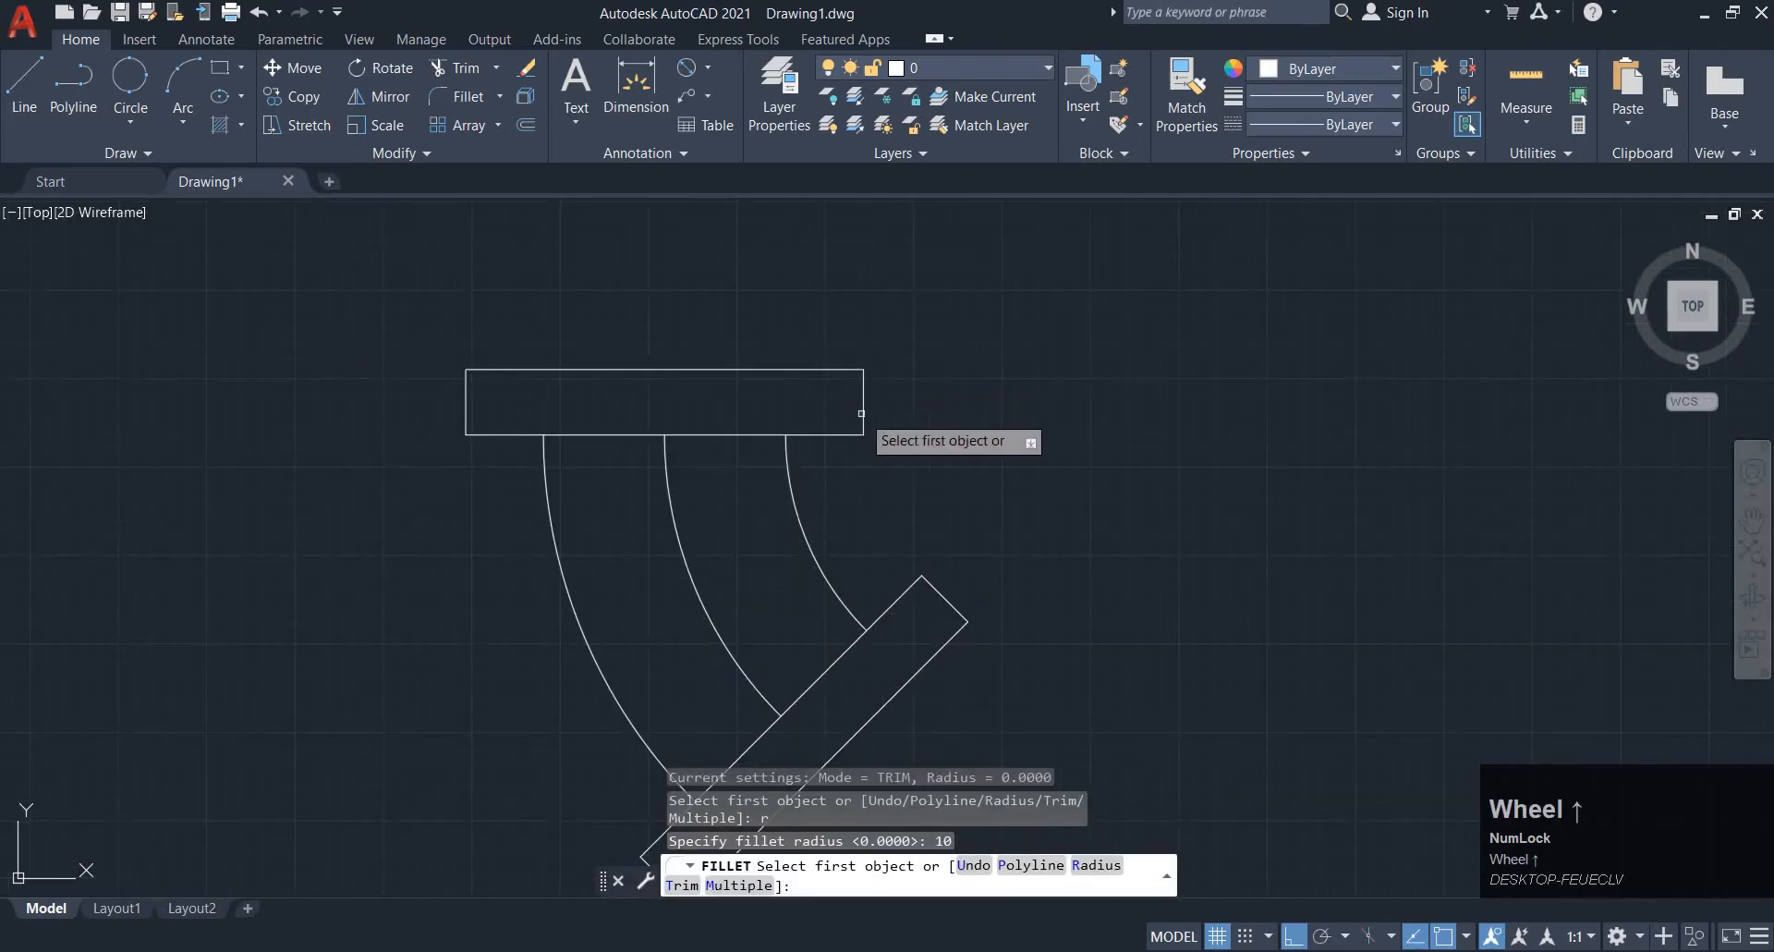
click(859, 436)
click(854, 431)
key(space)
click(490, 434)
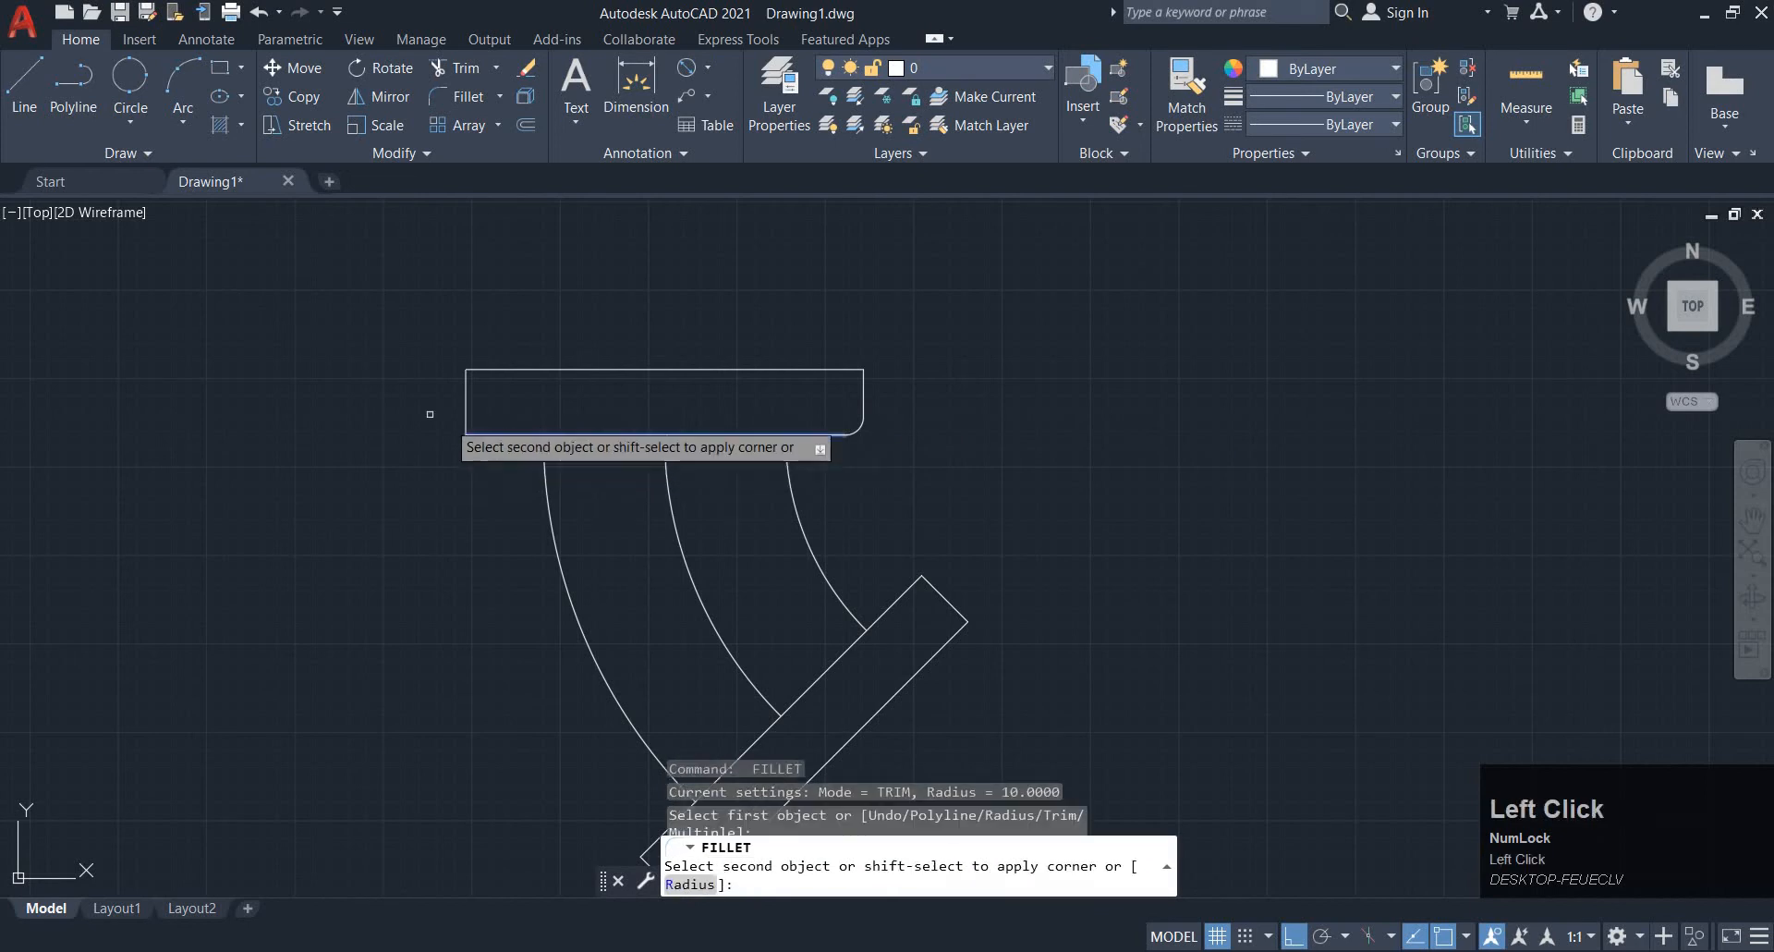
click(466, 406)
Fillet the slanted flange's corner at its lower-left end, on the edge facing the bend, with radius 10
middle_drag(523, 469, 508, 399)
key(space)
click(645, 781)
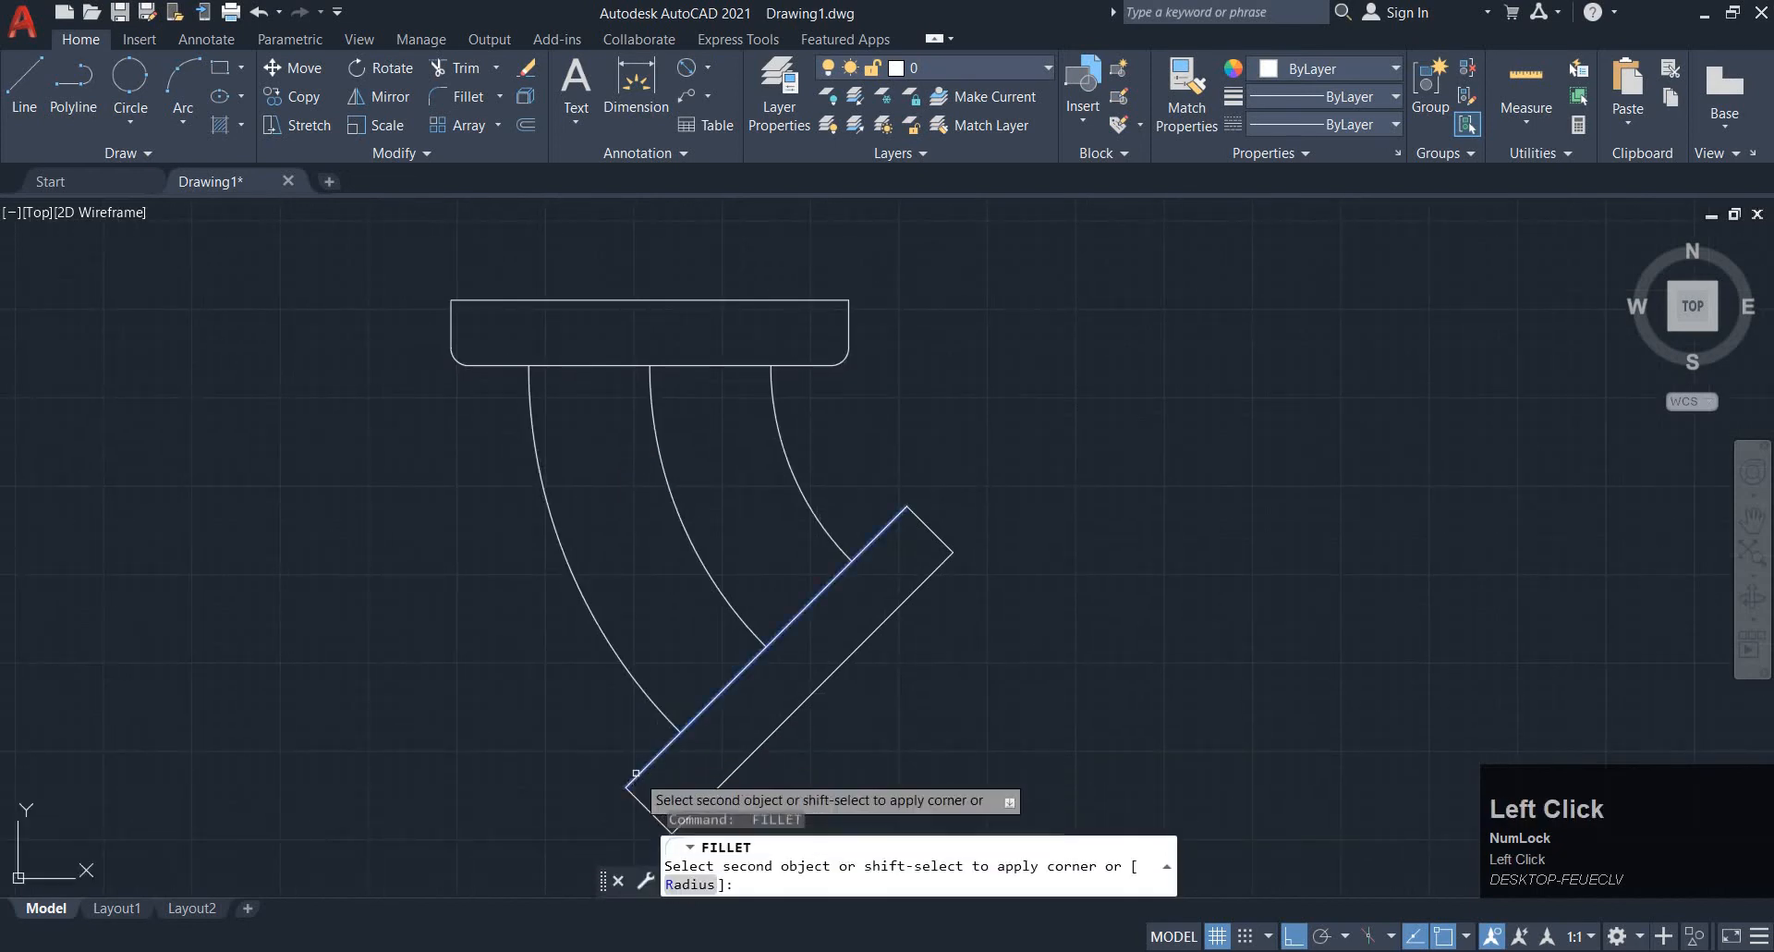
click(639, 807)
Fillet the slanted flange's bend-side edge with the right-hand wall arc at radius 10
key(space)
click(868, 544)
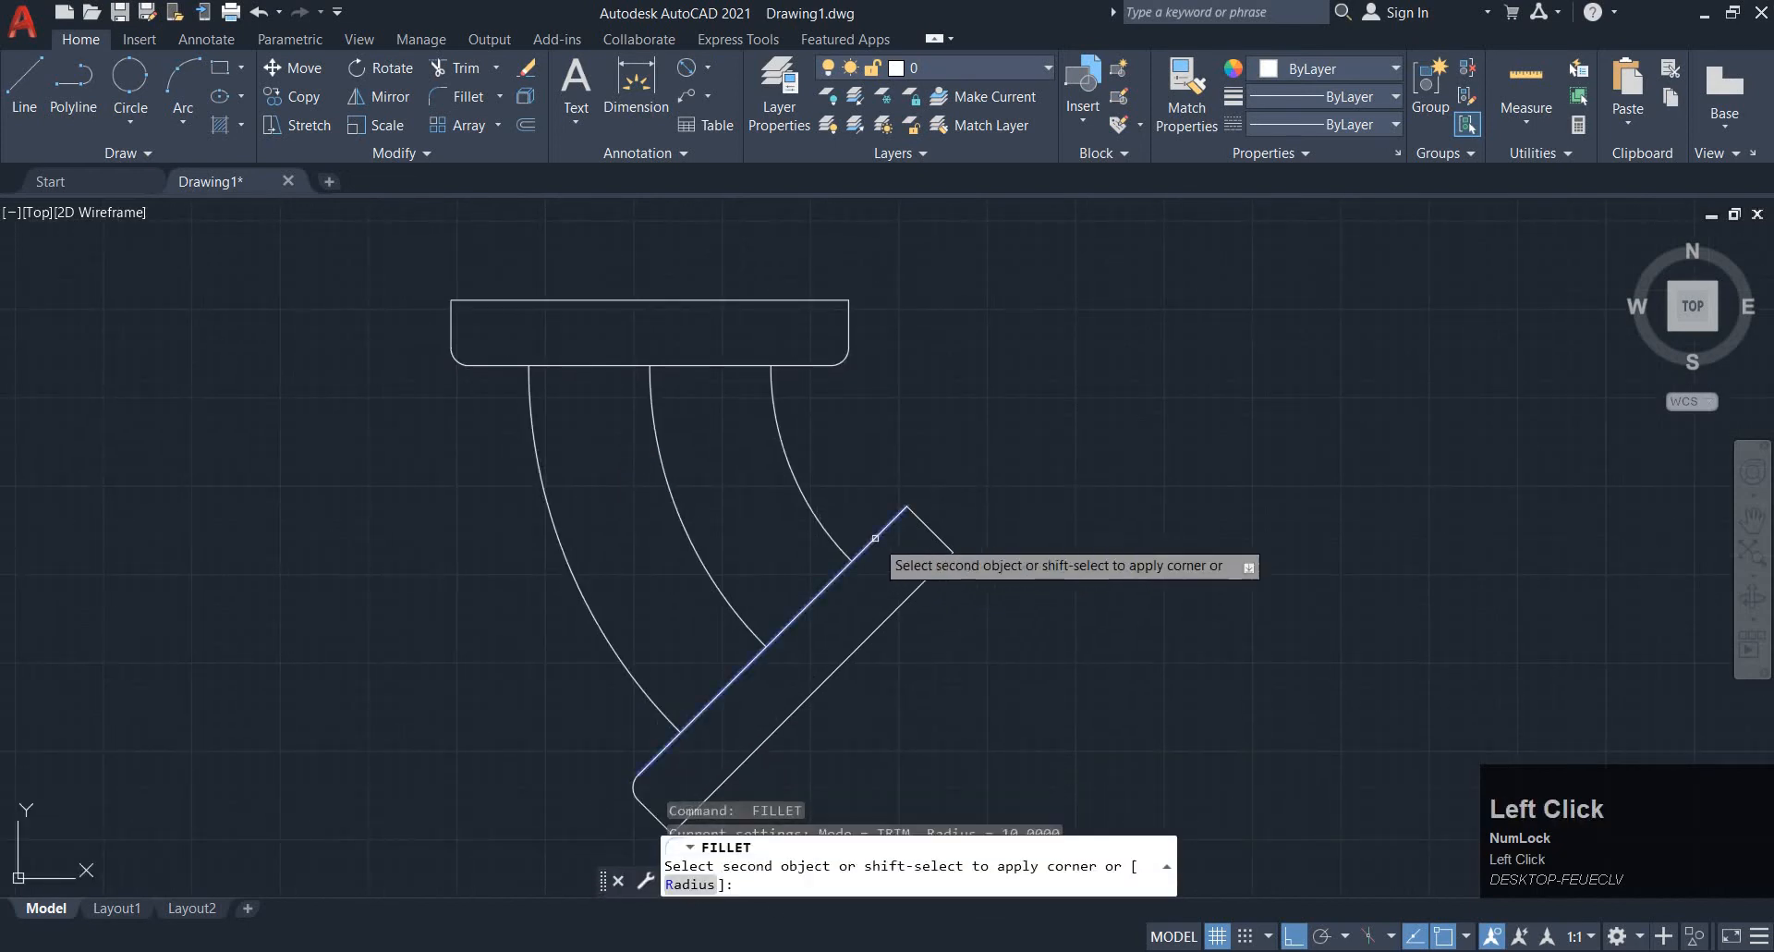
click(841, 550)
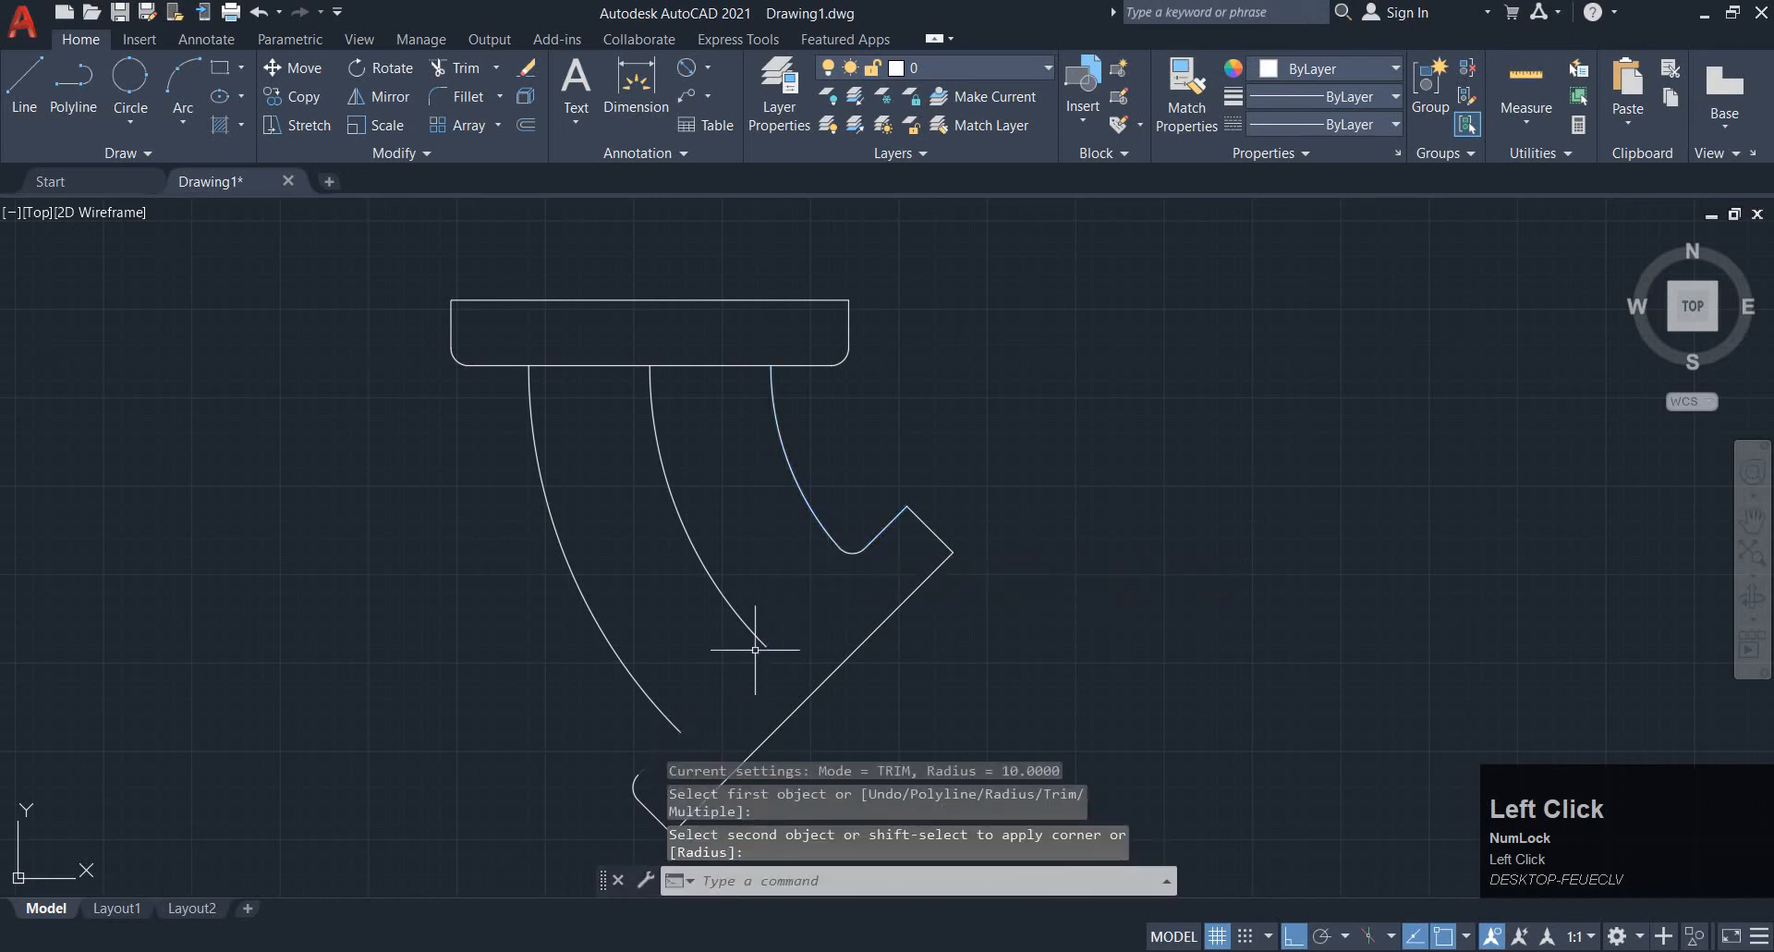
middle_drag(755, 649, 752, 554)
key(Escape)
key(Escape)
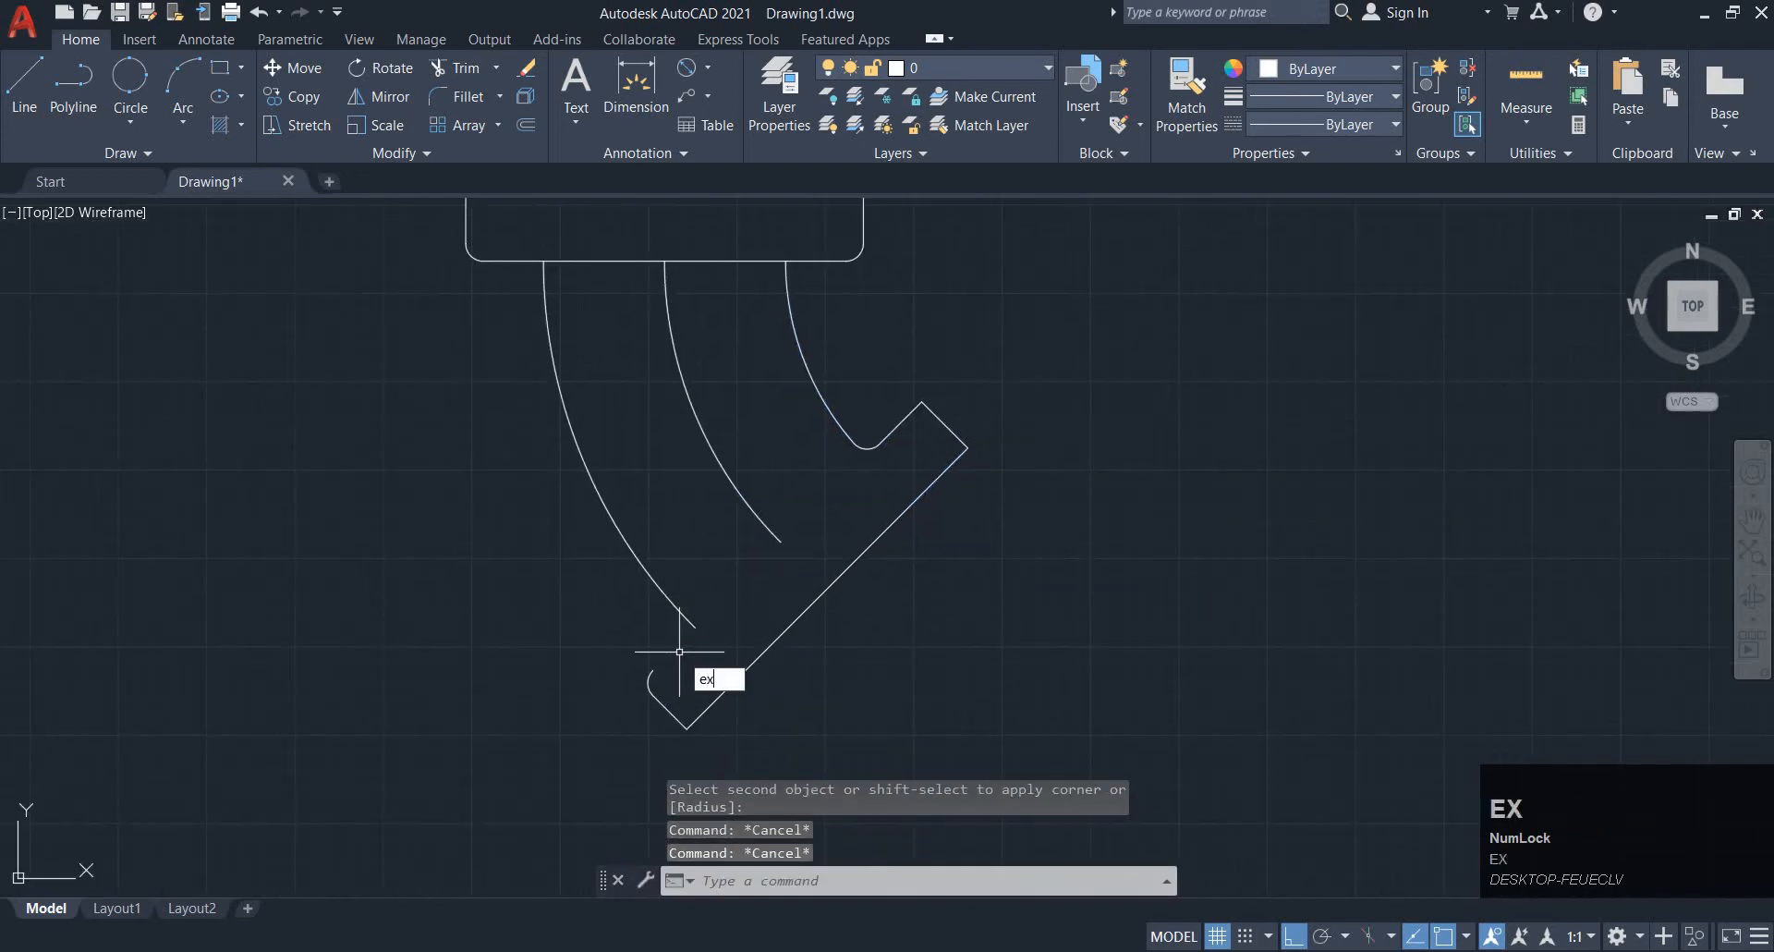
key(space)
scroll(665, 661, up, 2)
key(Escape)
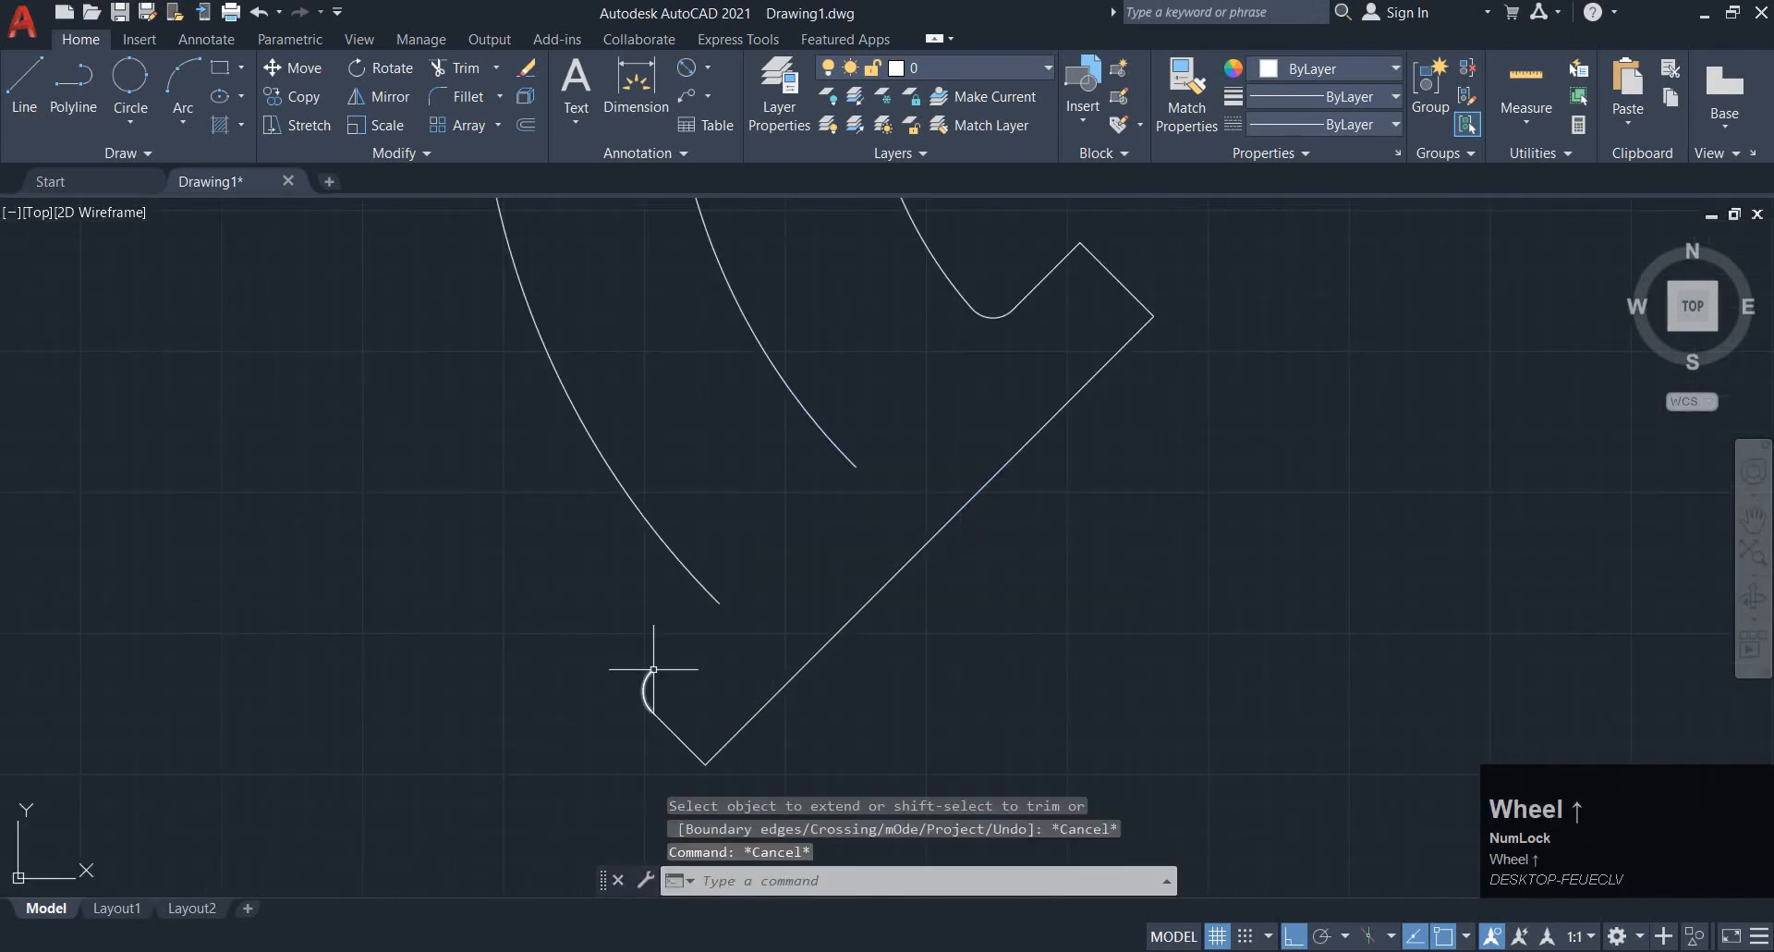
Draw a line from the left wall arc's lower end to the open end of the slanted flange's corner fillet
text(l)
key(space)
click(719, 603)
click(652, 670)
key(Escape)
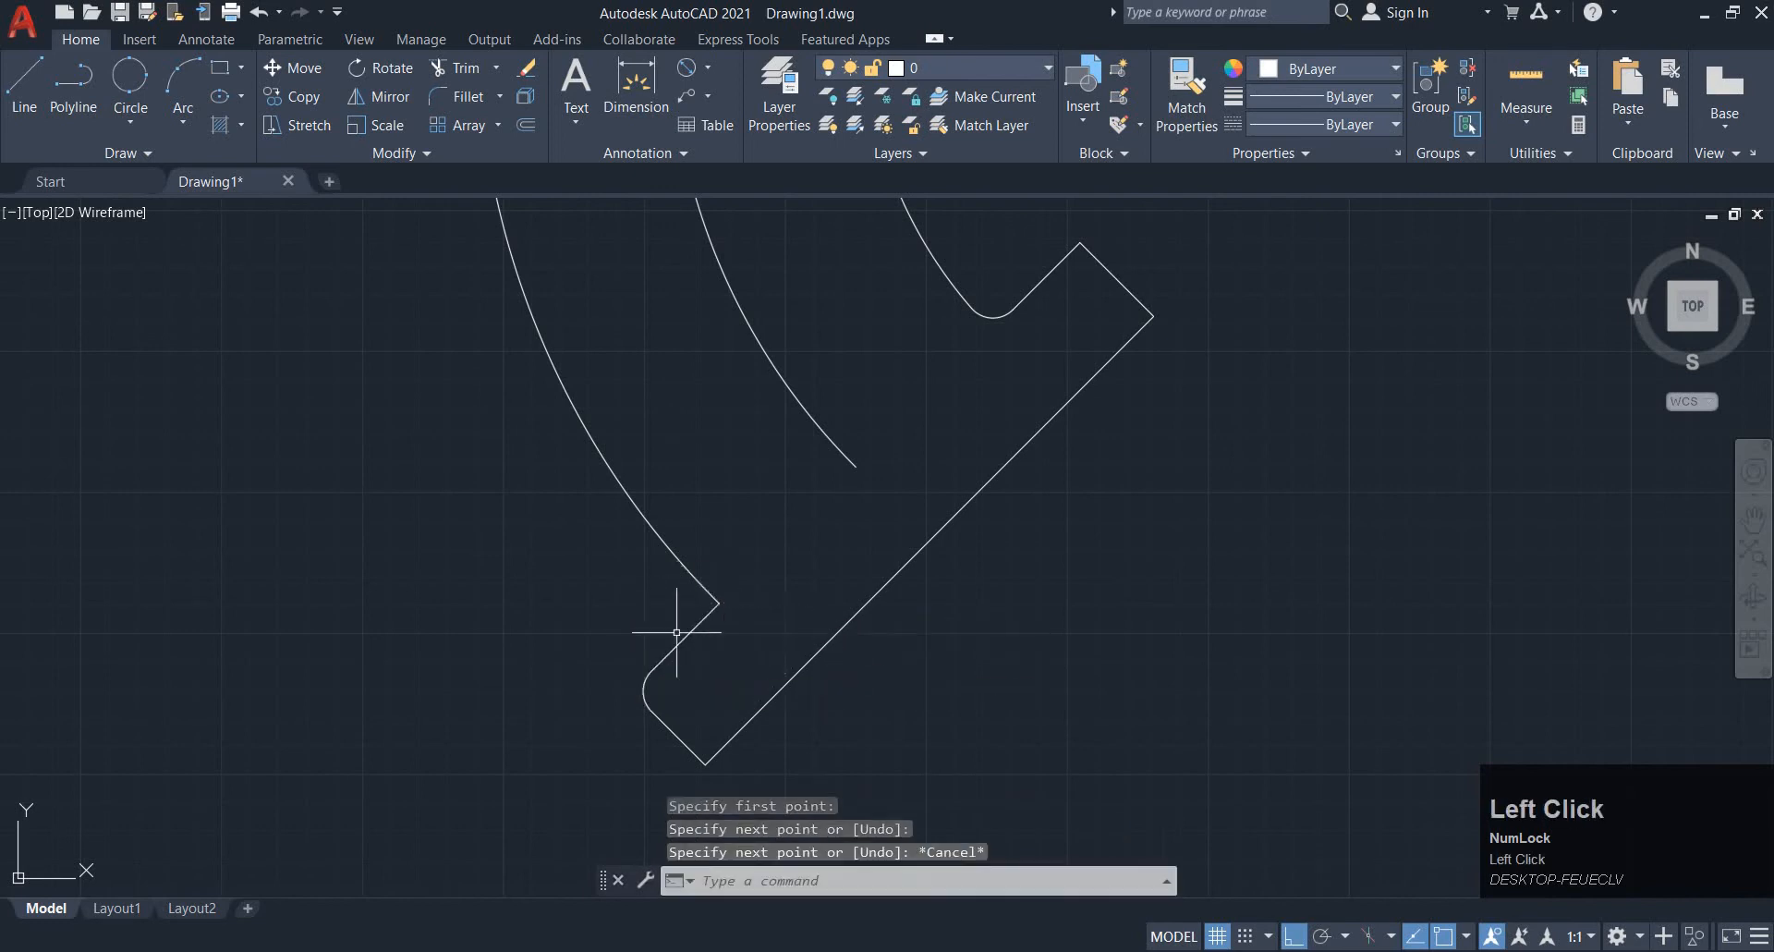
Fillet the slanted flange's corner at its upper-right end, on the edge facing the bend, with radius 10
scroll(676, 633, down, 3)
key(Escape)
text(f)
key(space)
text(r)
key(space)
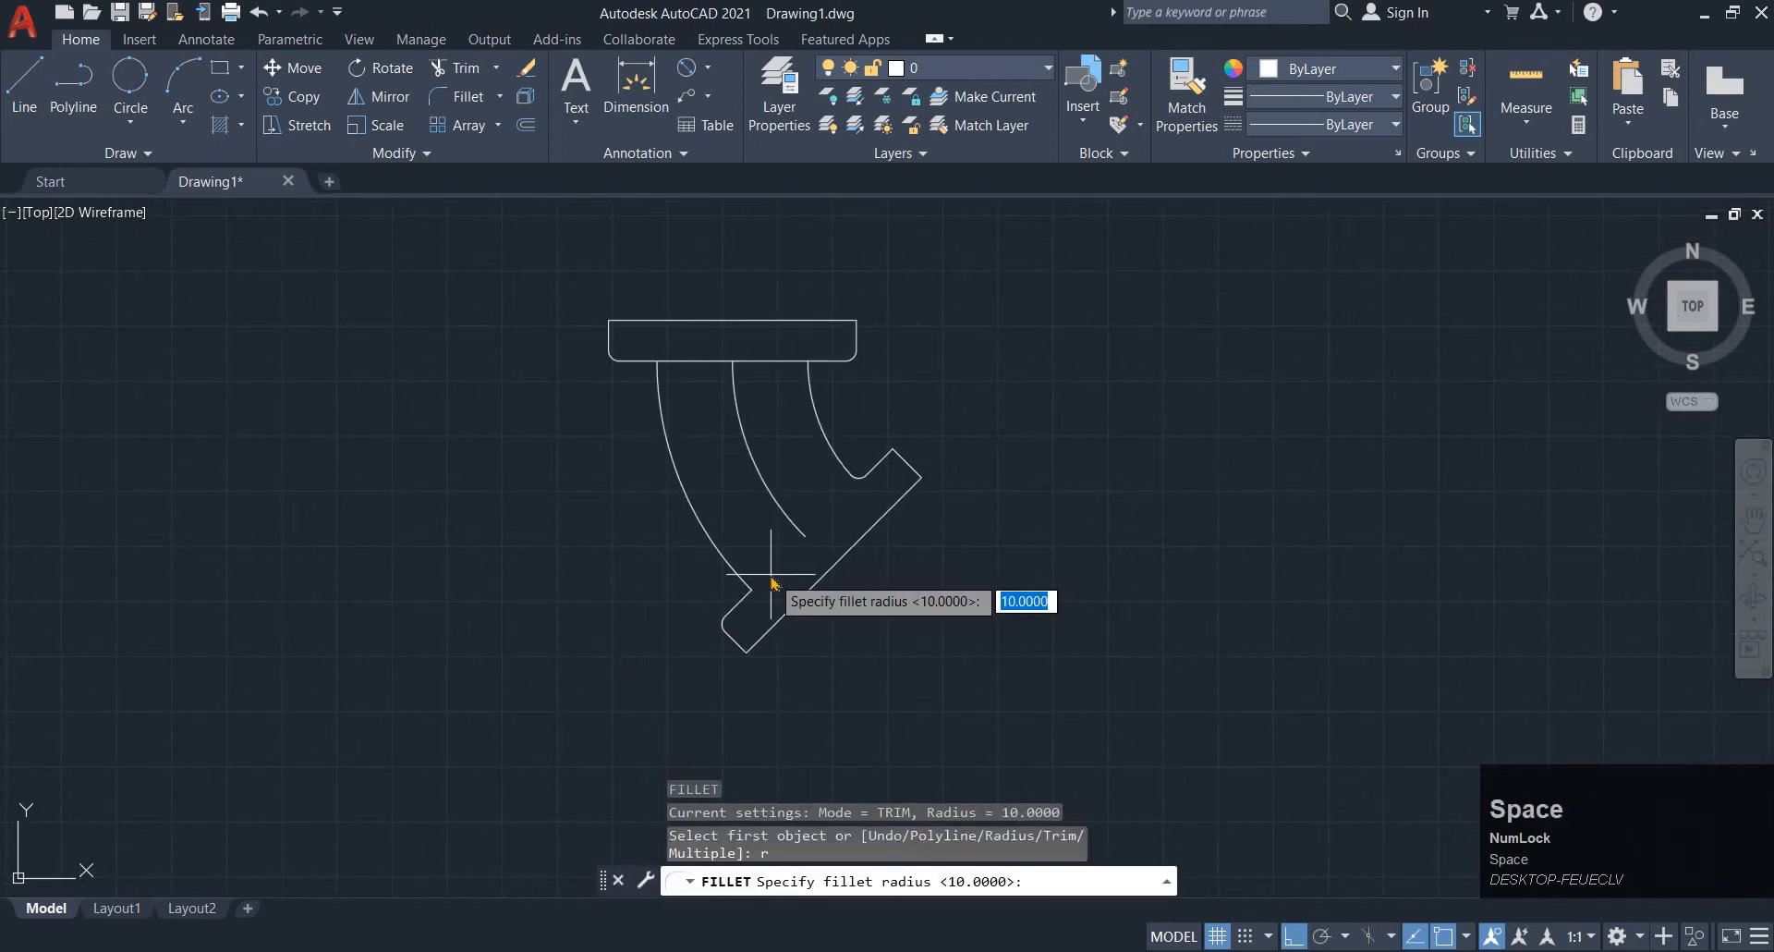
key(space)
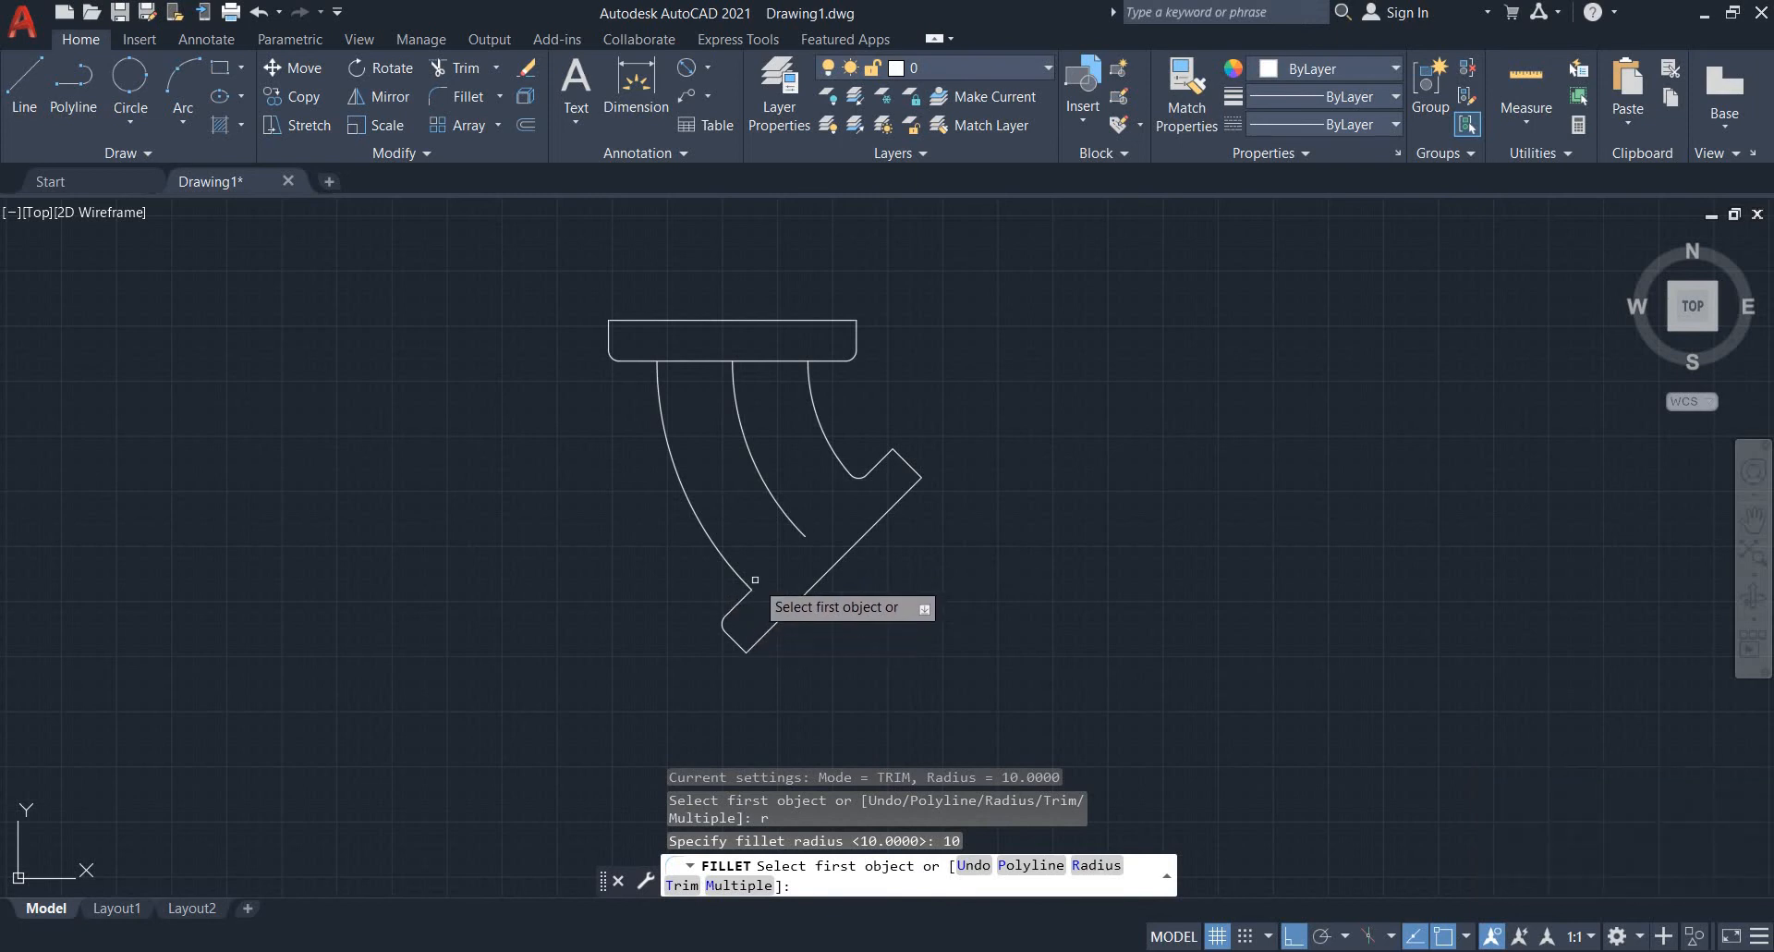
scroll(755, 579, up, 2)
text(r)
key(space)
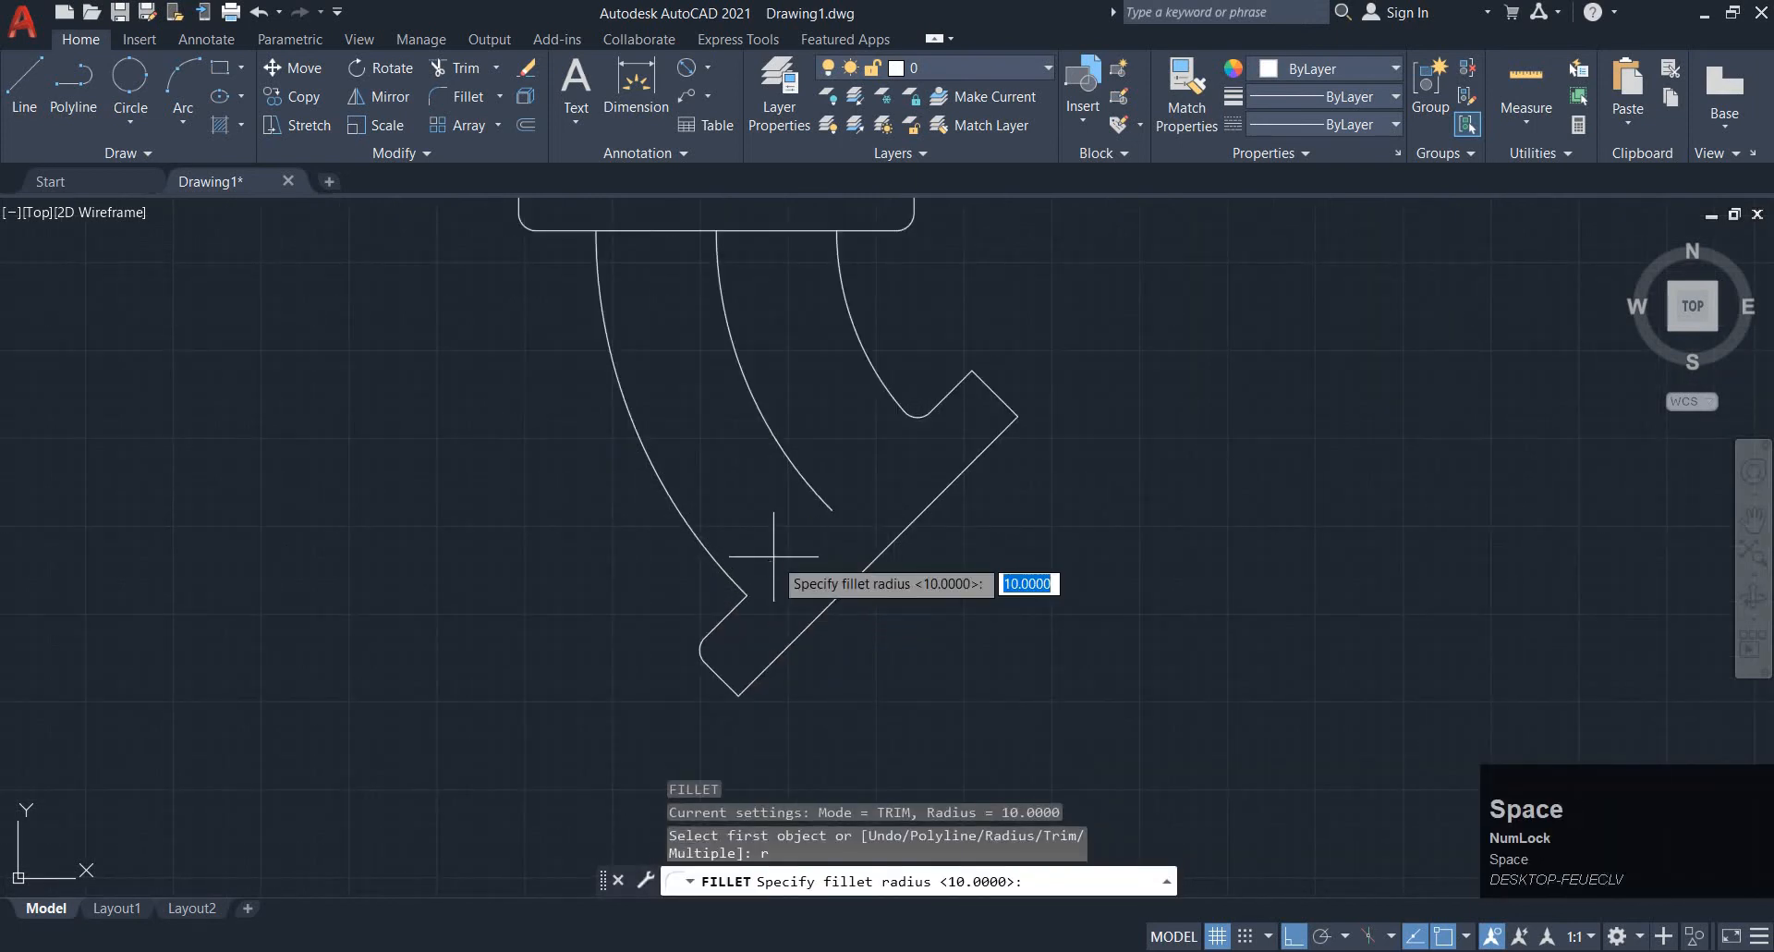
text(10)
key(space)
click(961, 389)
click(951, 387)
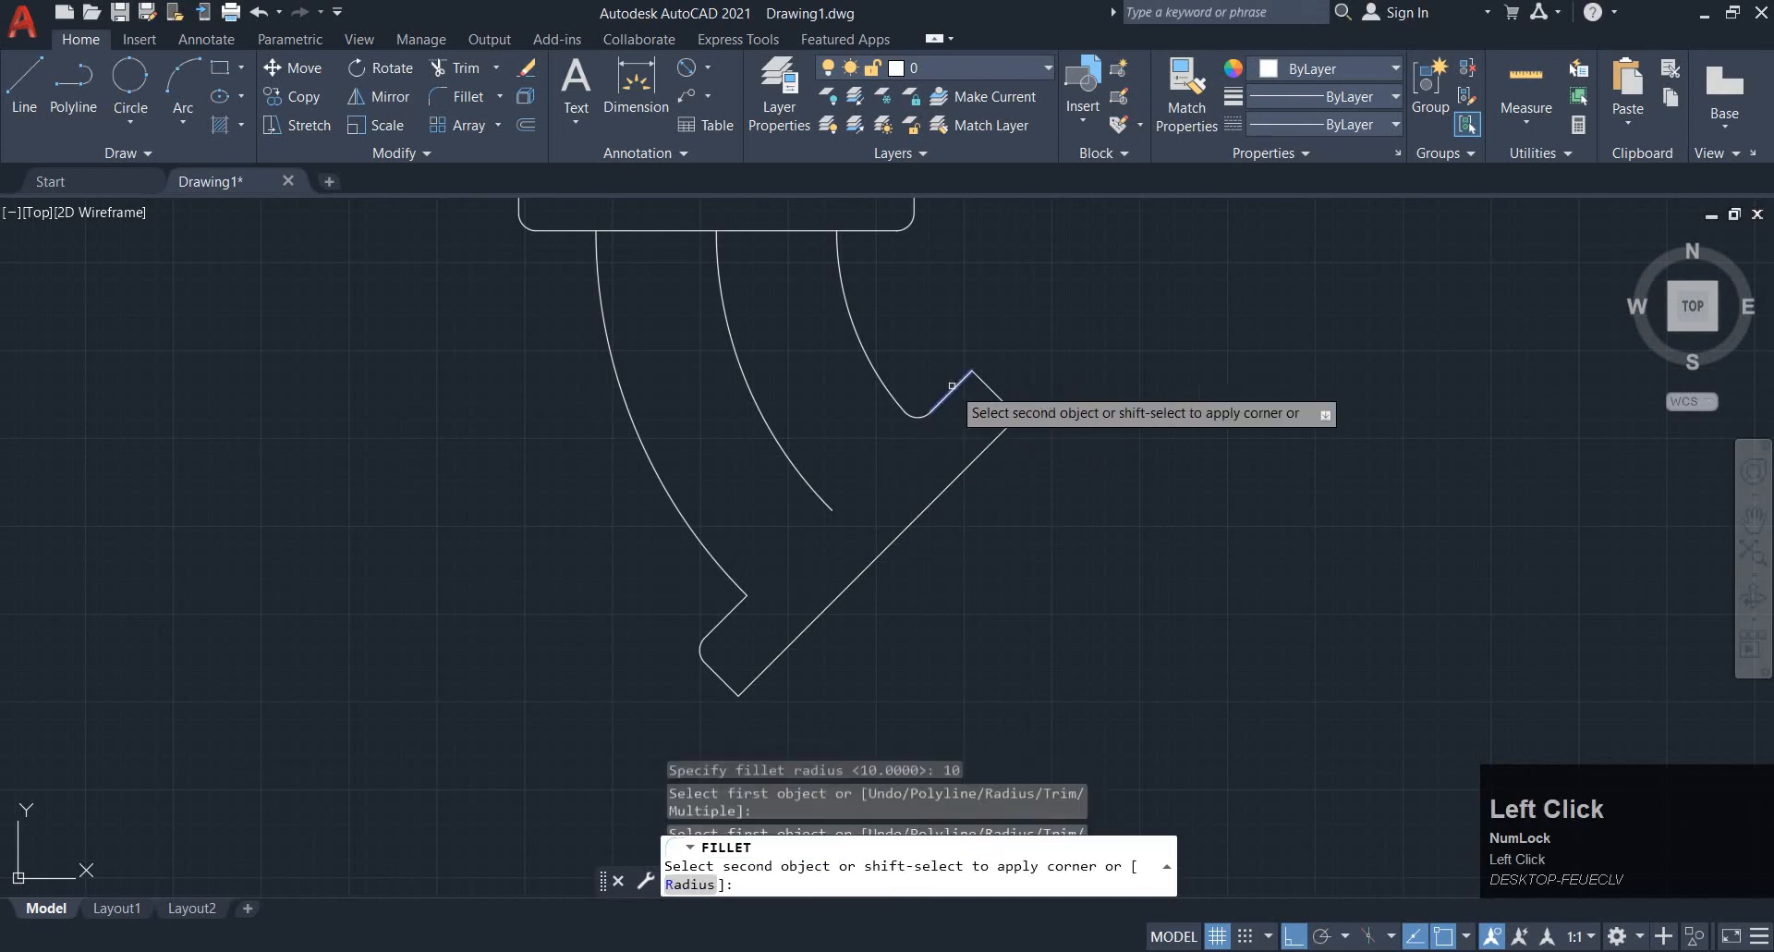
click(980, 381)
key(Escape)
key(Escape)
key(Escape)
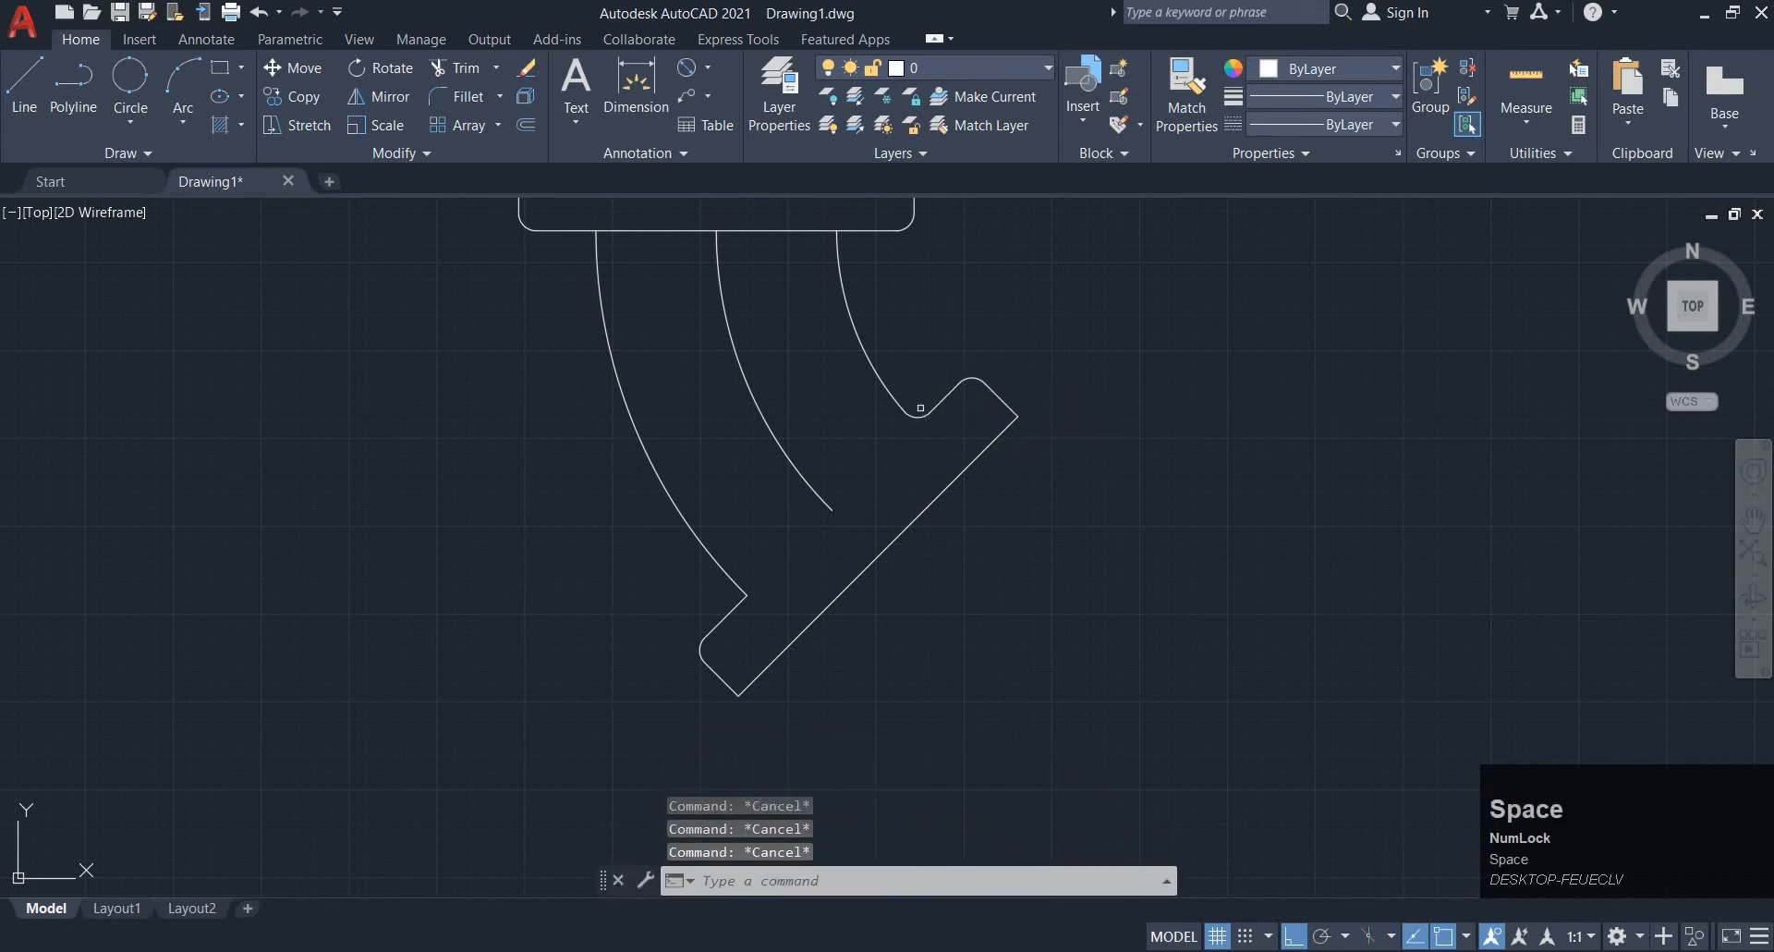
Fillet the junction of the left wall arc and the slanted flange edge with a radius of 15
key(space)
text(r)
key(space)
text(15)
key(space)
click(741, 600)
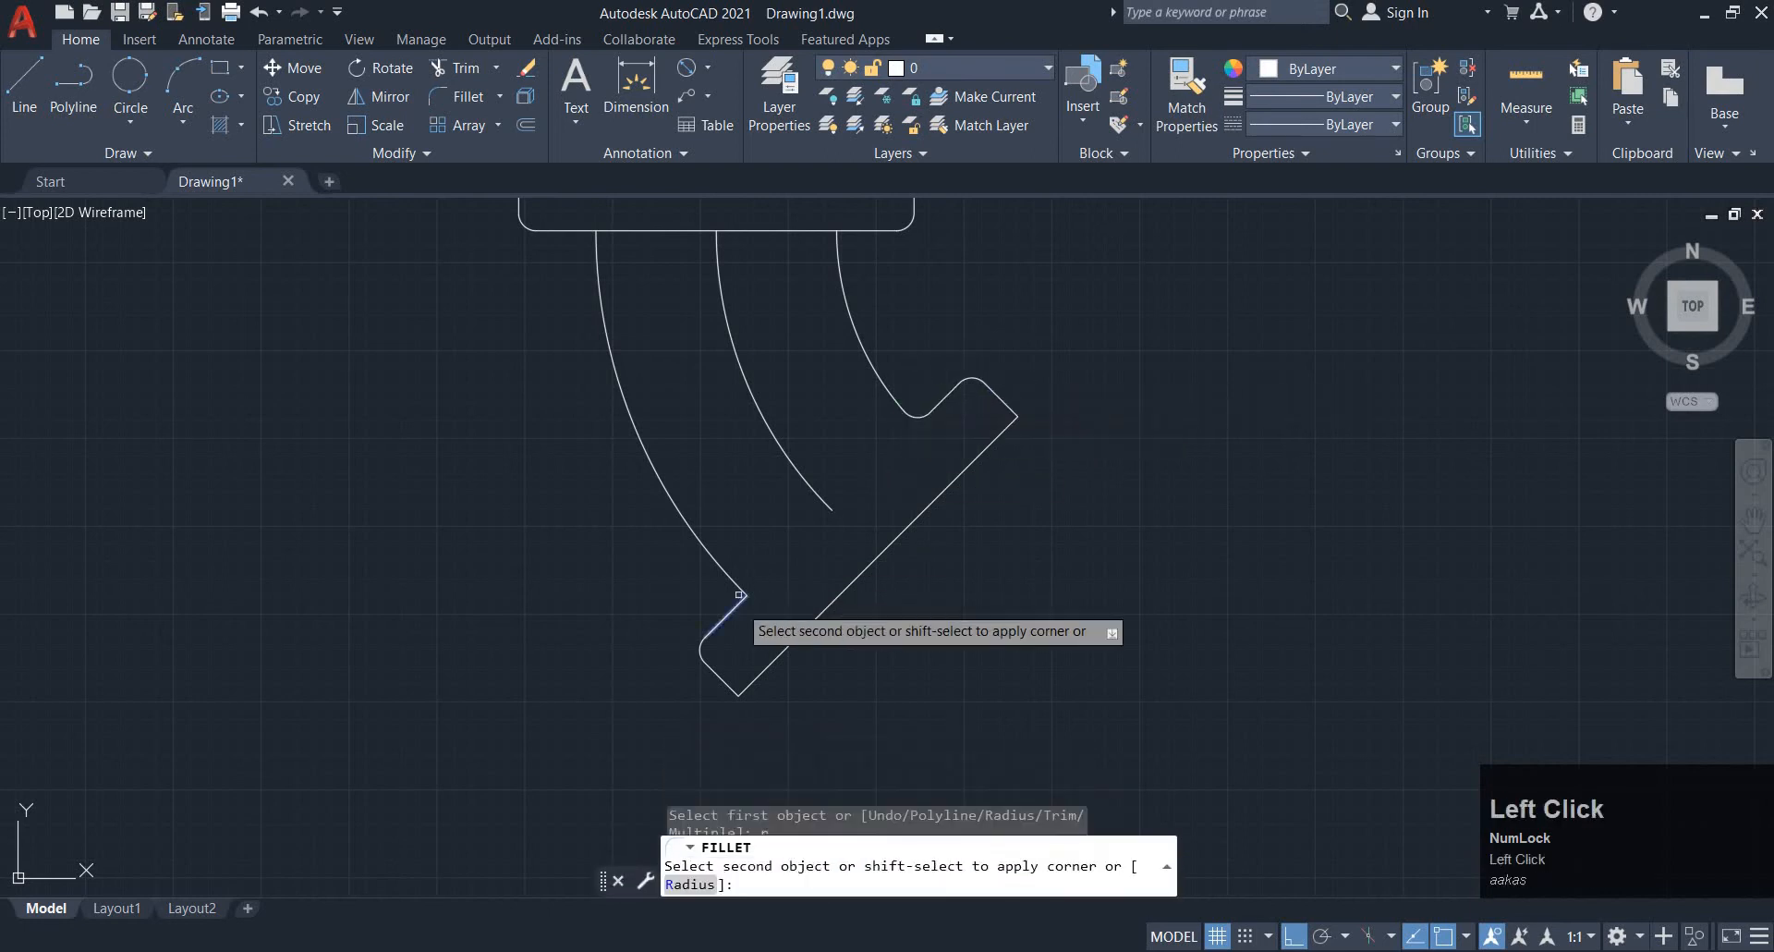
click(738, 587)
Fillet the slanted flange's short bend-side edge with the right-hand wall arc at radius 15
key(space)
click(887, 395)
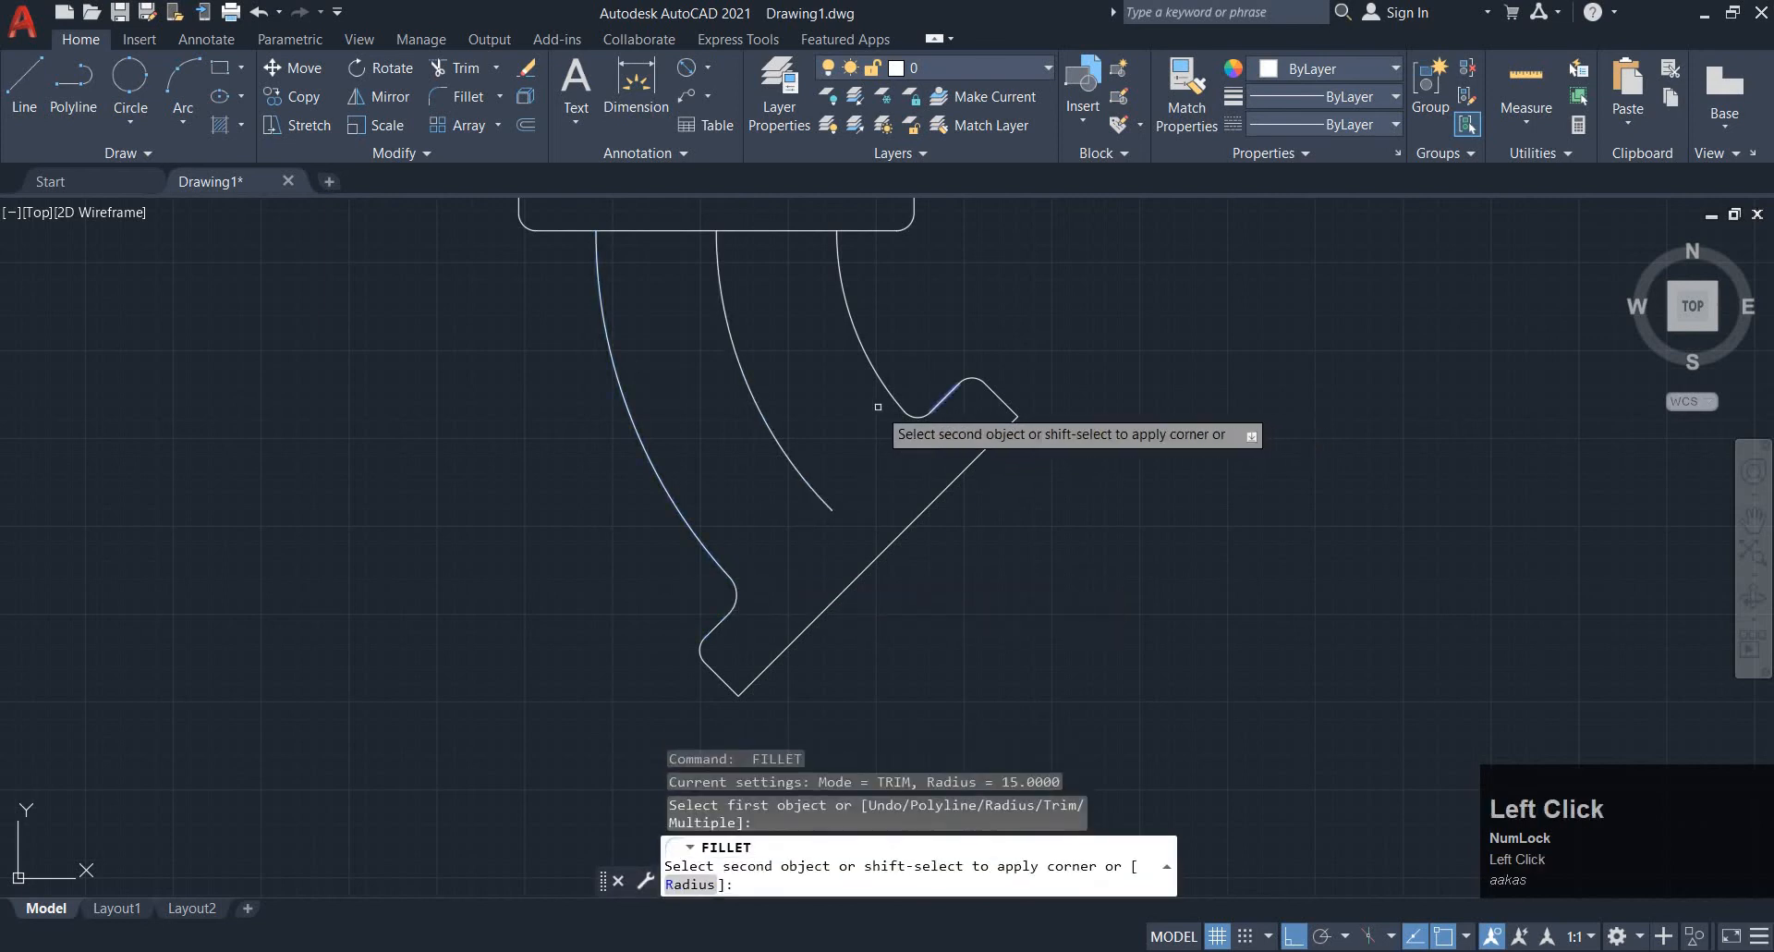
middle_drag(901, 397, 912, 571)
Fillet the upper flange's lower edge with the top of the right-hand wall arc at radius 15
key(space)
click(862, 409)
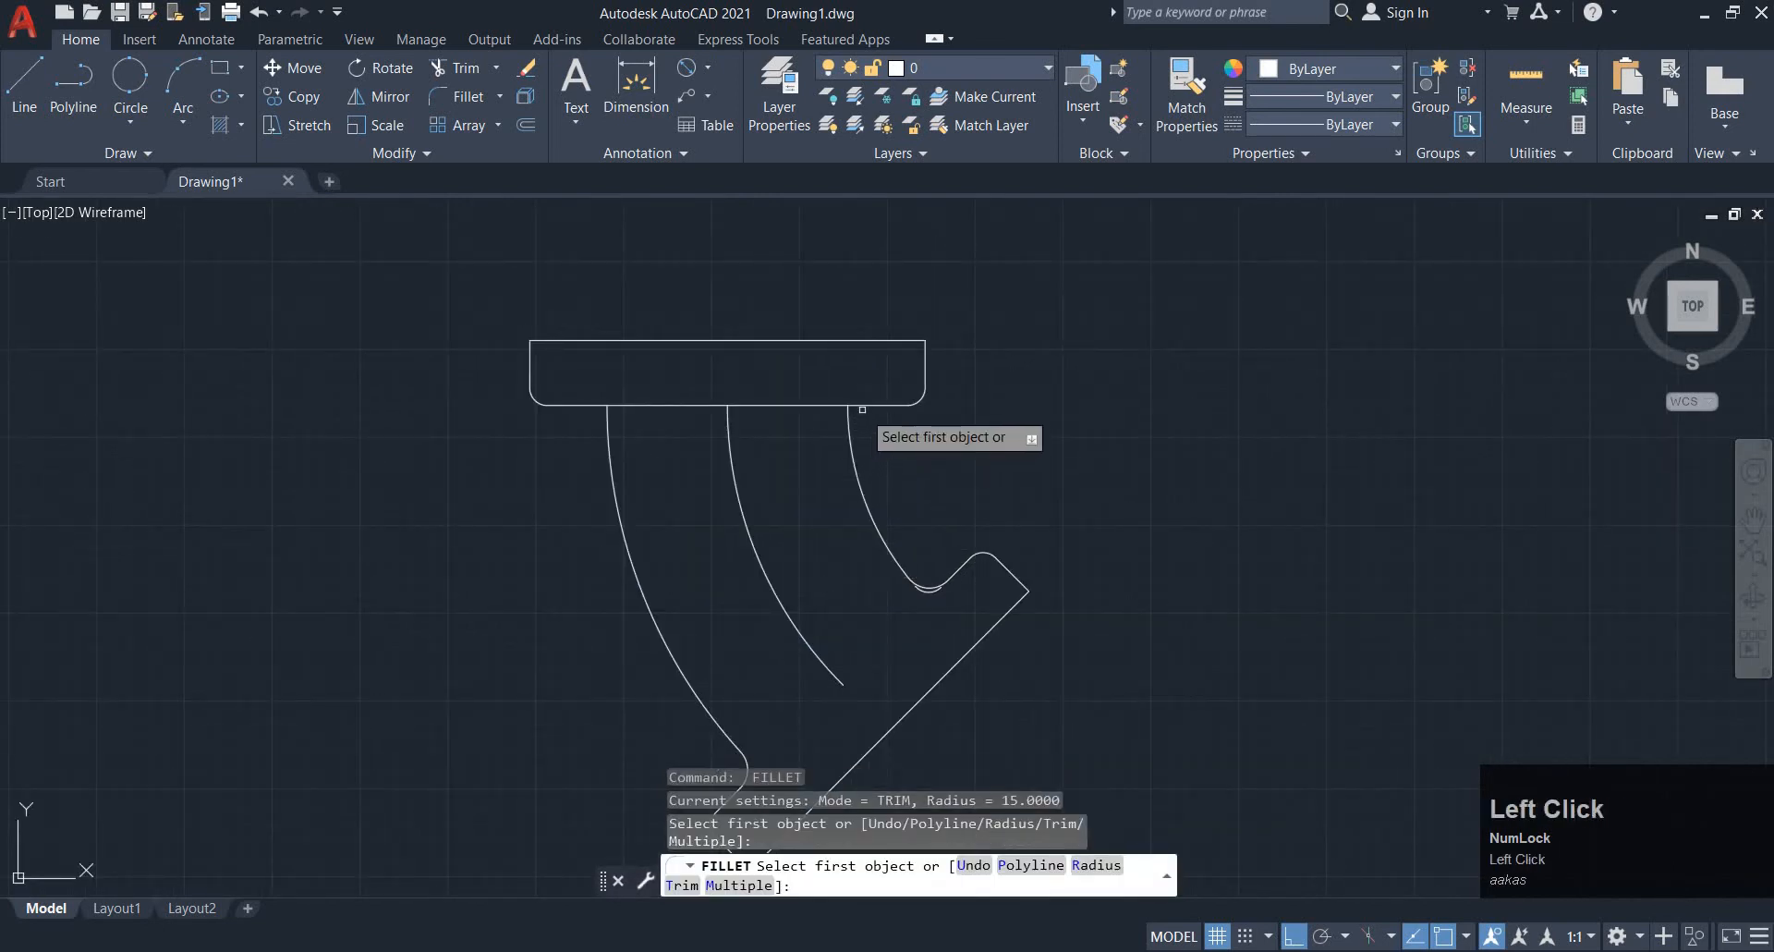
click(869, 406)
click(850, 423)
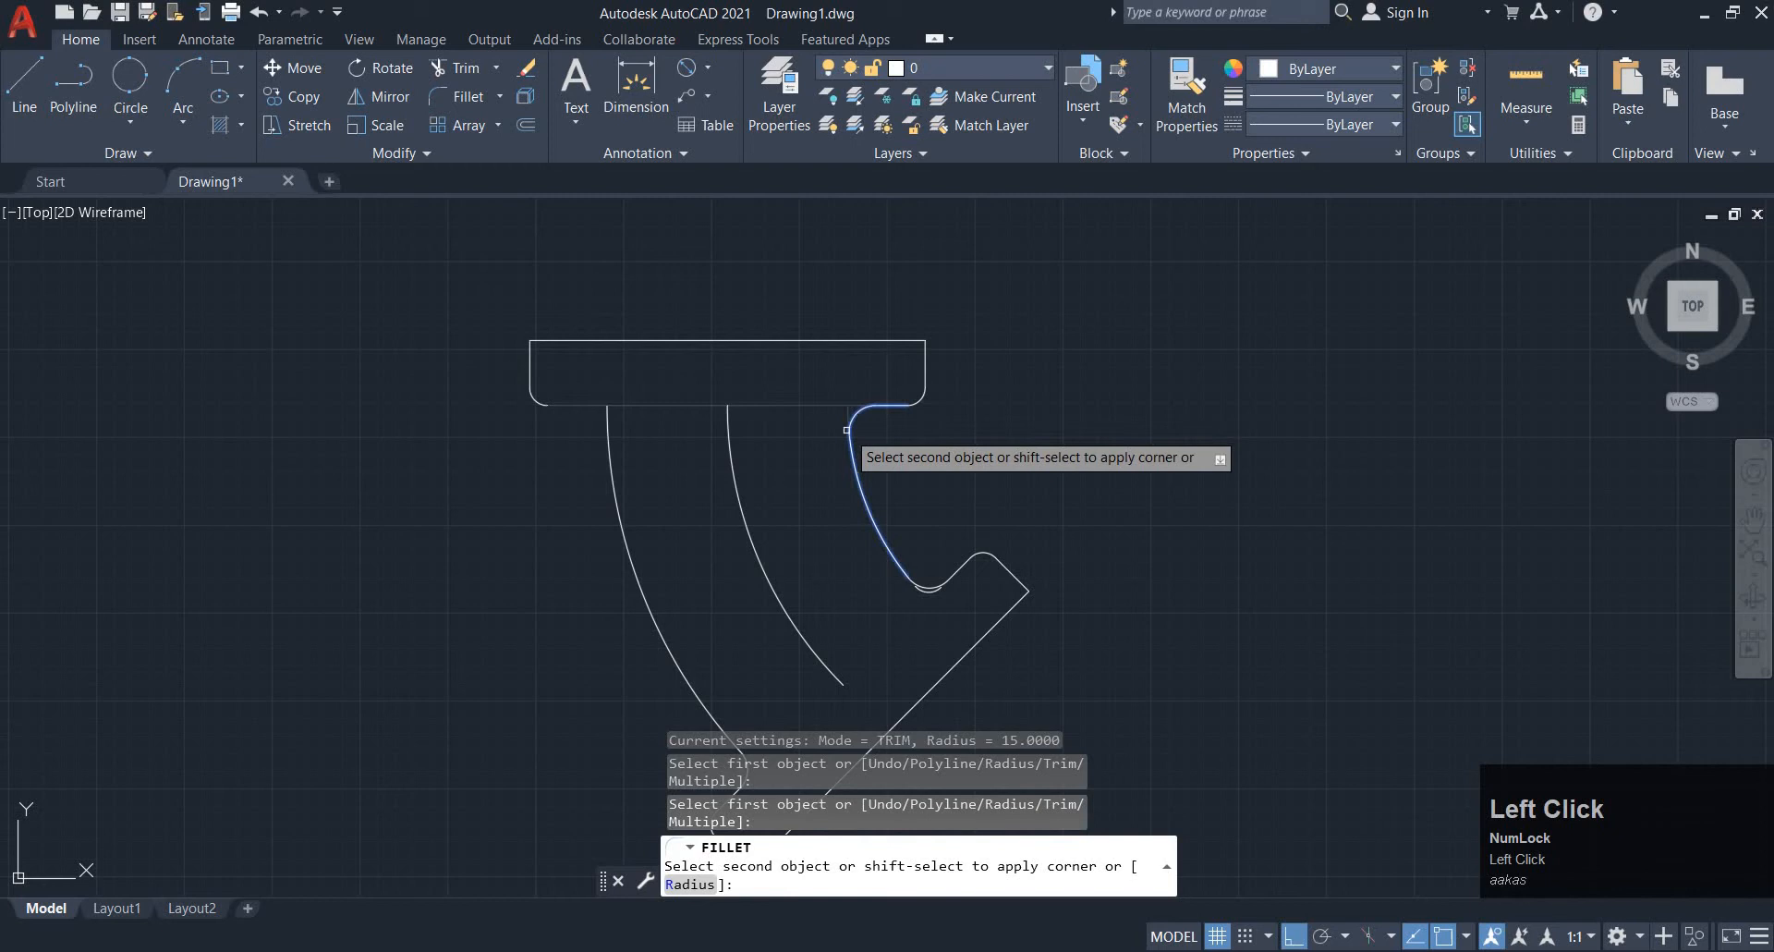
key(space)
click(598, 431)
click(606, 425)
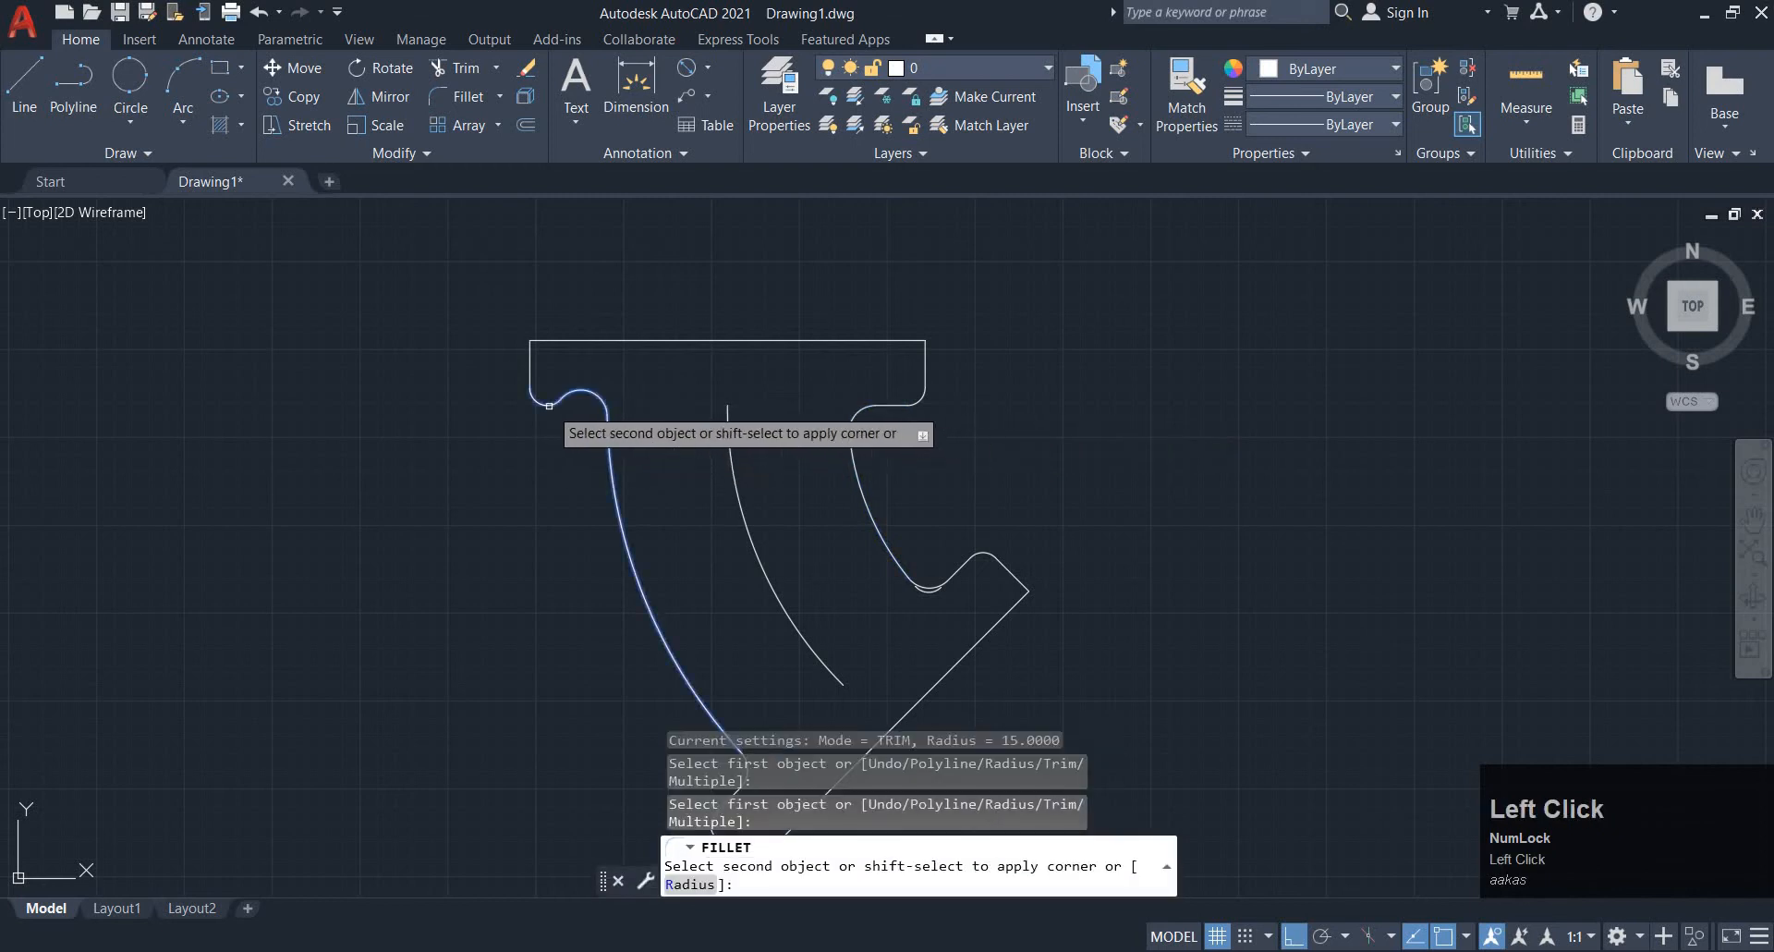
key(Escape)
Draw a line from the end of the upper flange's left corner fillet to the top of the left wall arc
key(l)
key(space)
scroll(549, 429, up, 4)
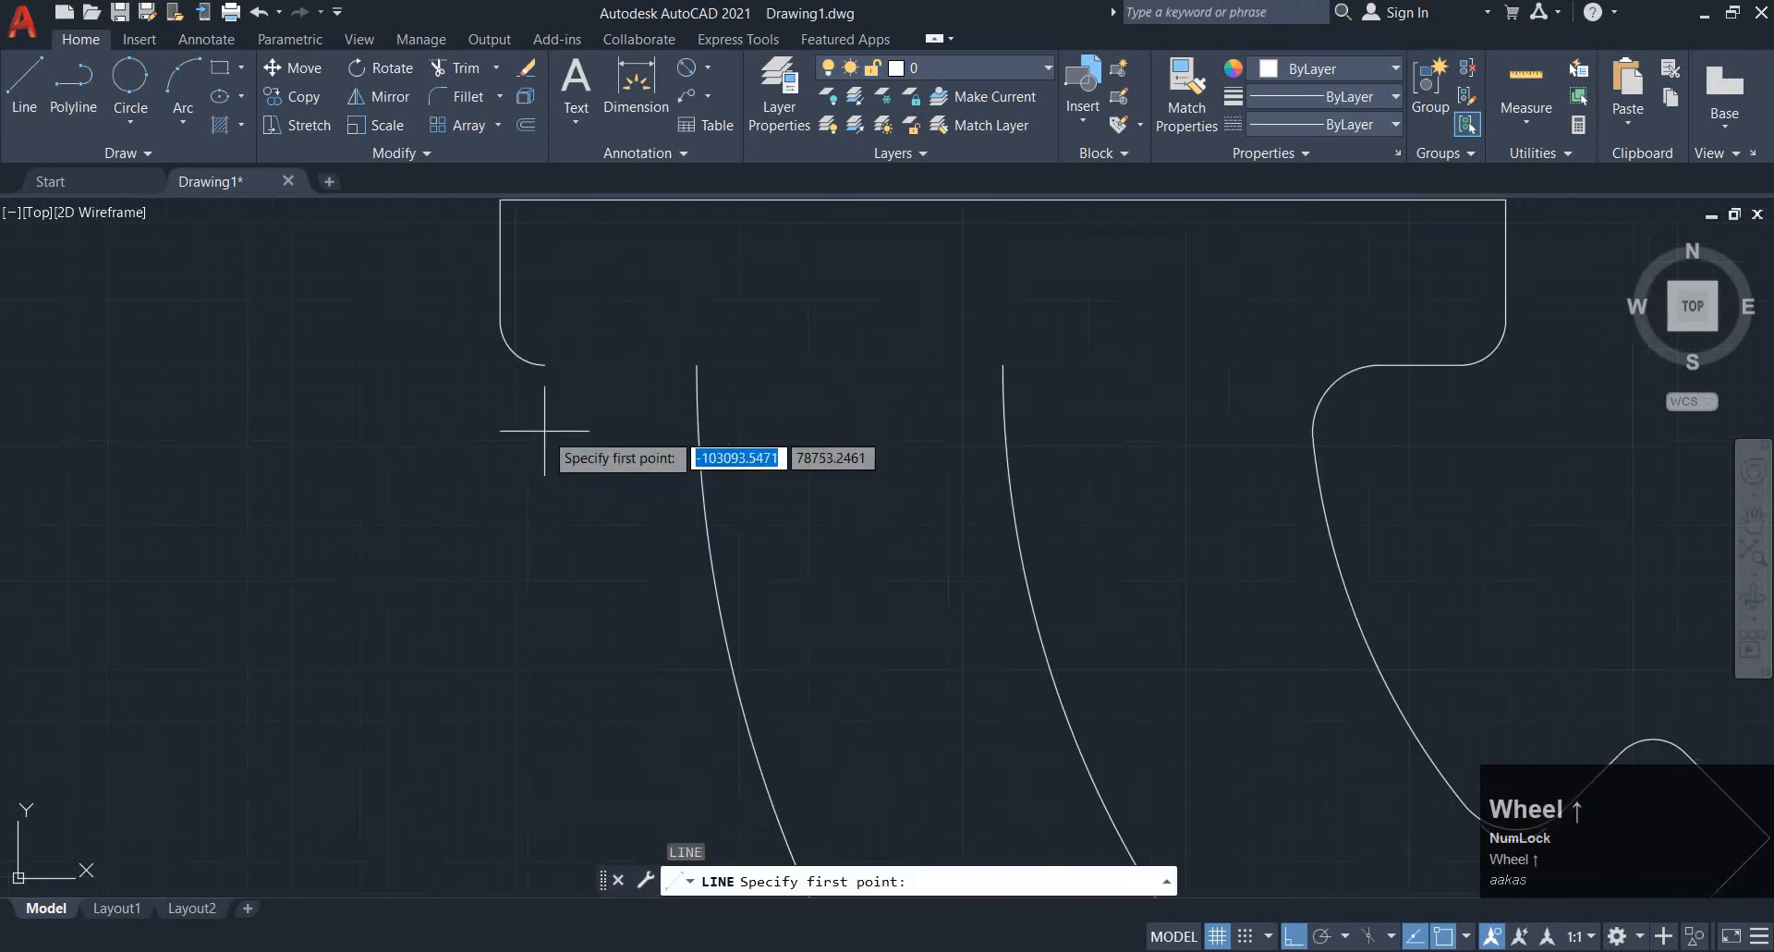
click(544, 364)
click(697, 364)
key(Escape)
key(Escape)
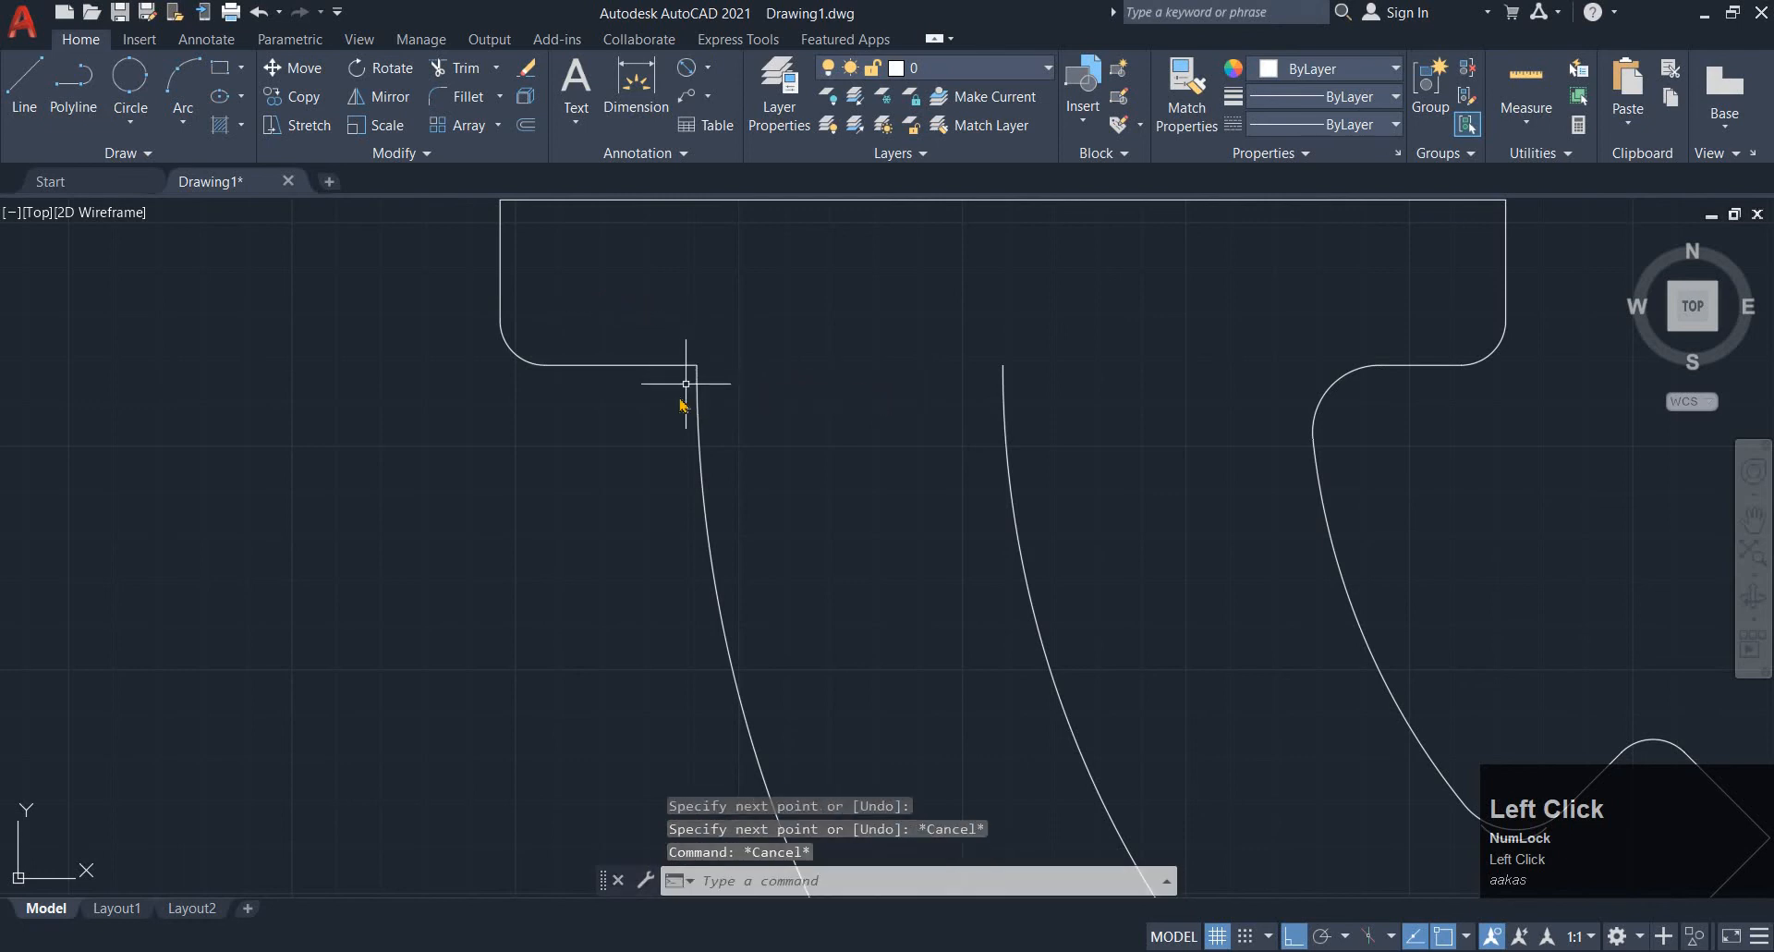
Fillet the new flange line with the top of the left wall arc at radius 15
key(f)
key(space)
text(r)
key(space)
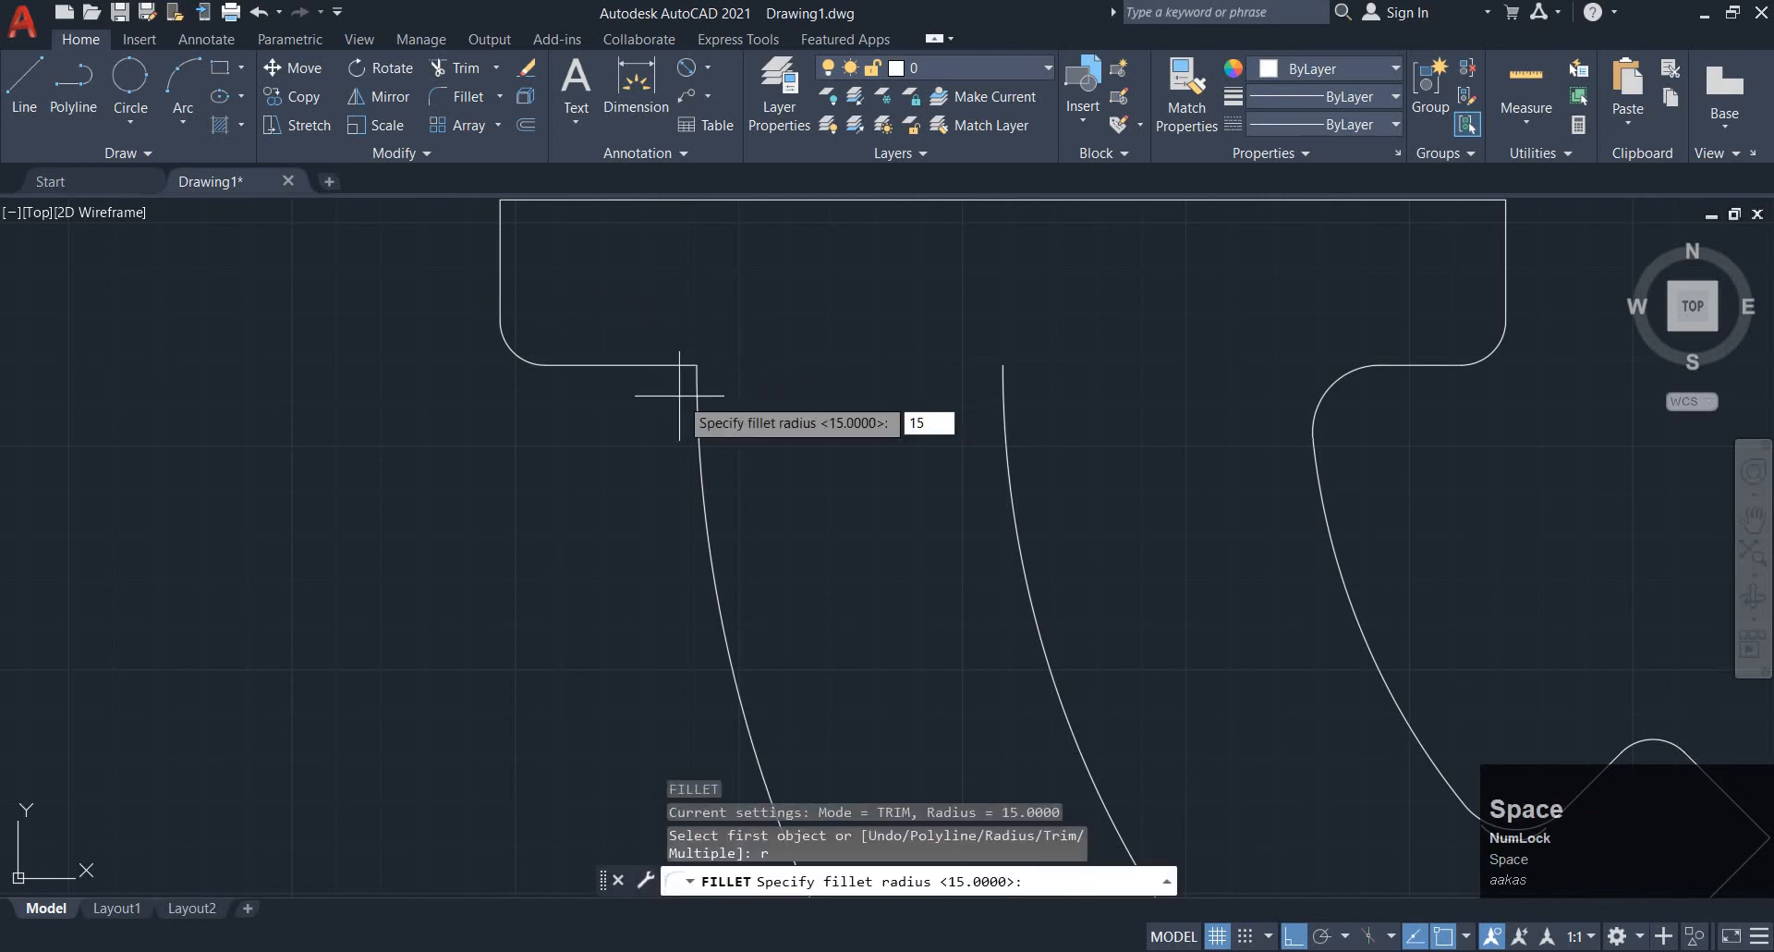
text(15)
key(space)
click(699, 416)
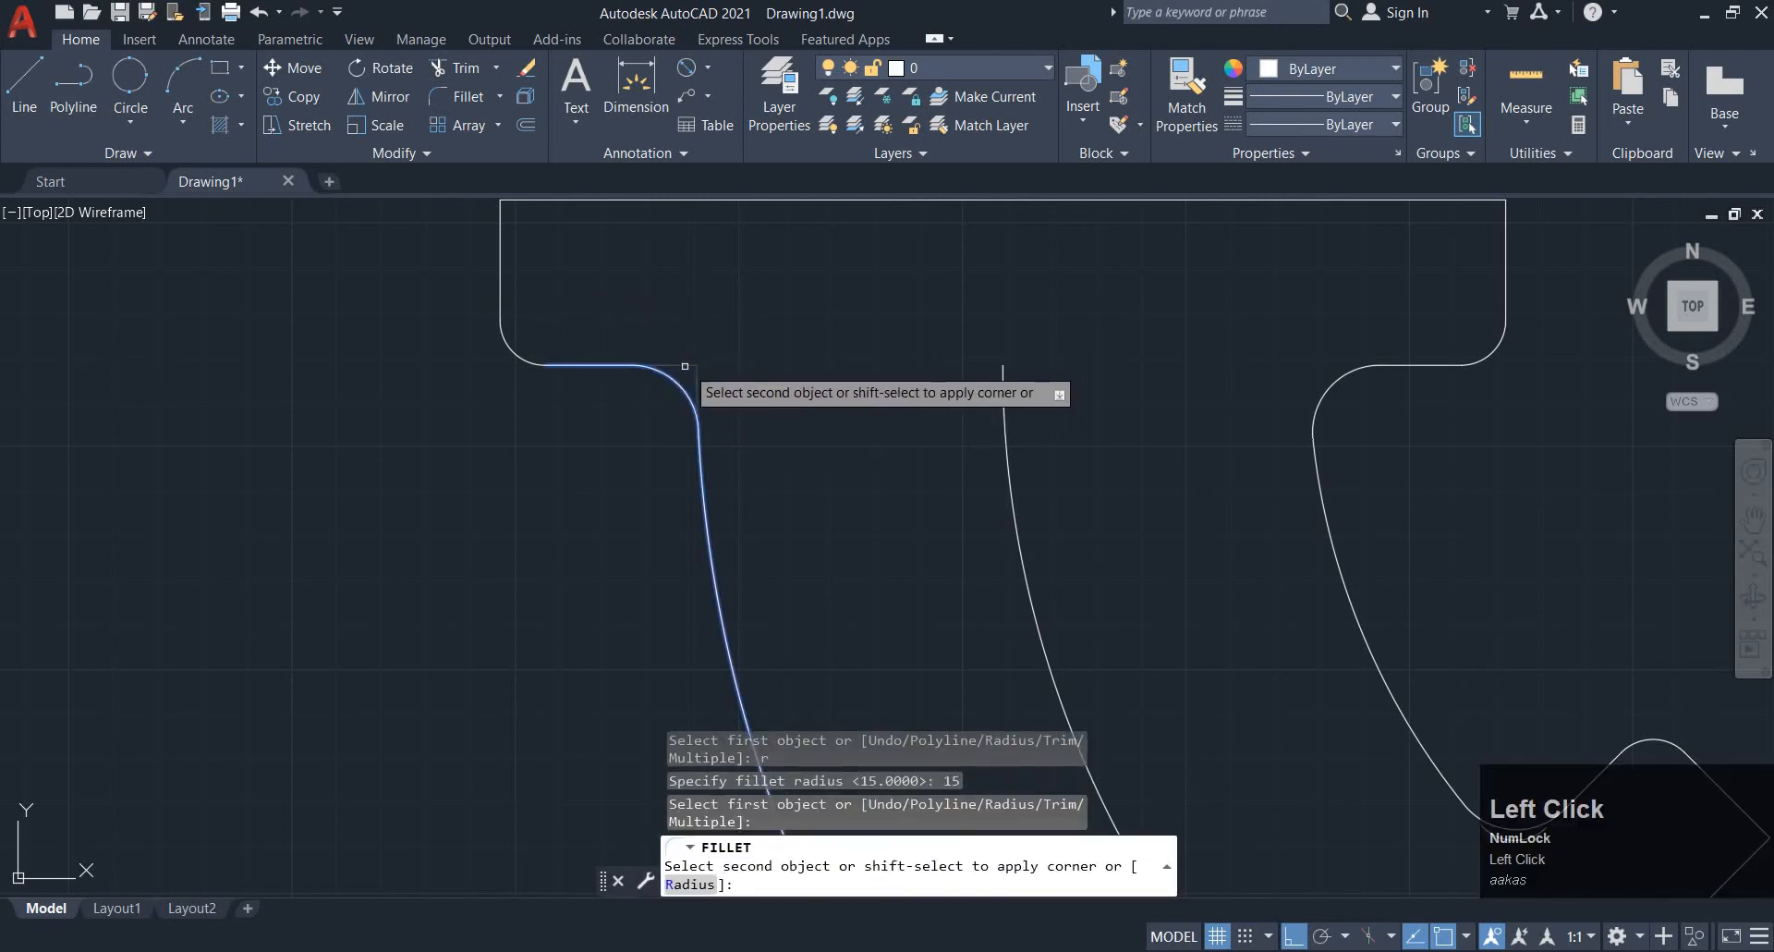
click(685, 366)
scroll(792, 398, down, 5)
scroll(865, 425, up, 1)
mouse_move(907, 495)
middle_down()
mouse_move(911, 445)
mouse_move(808, 516)
middle_up()
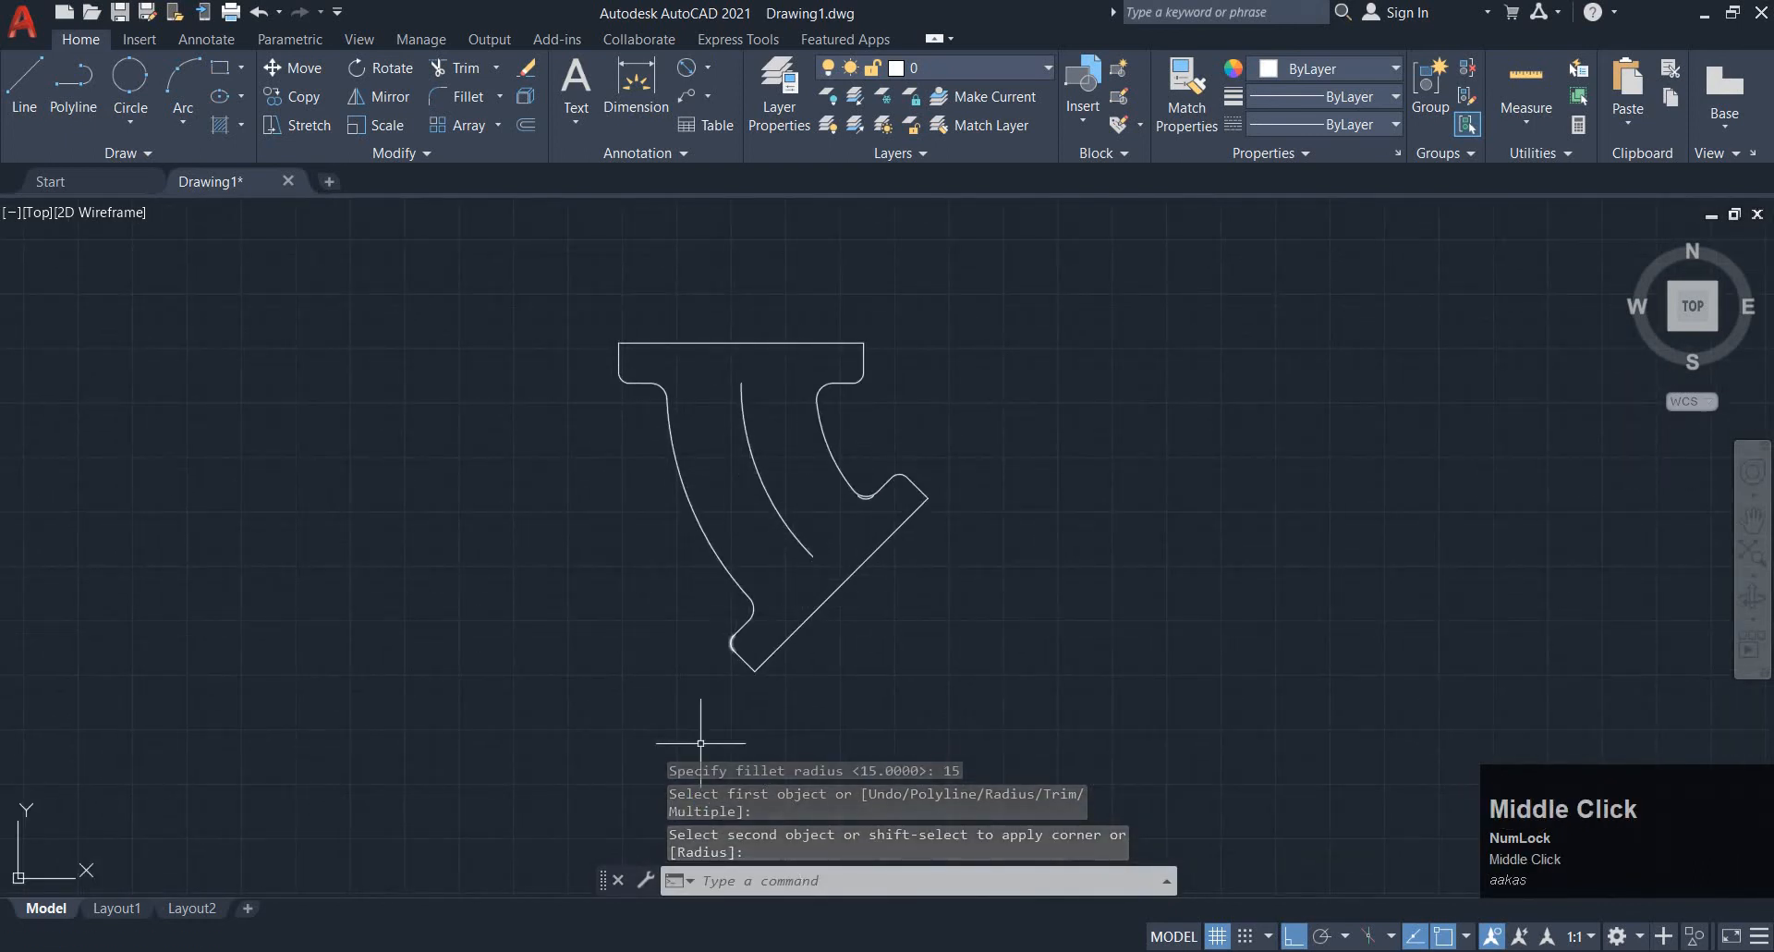
Check the bore diameter in the Photos reference, then in AutoCAD offset the centreline arc by 88/2 to its left
click(610, 951)
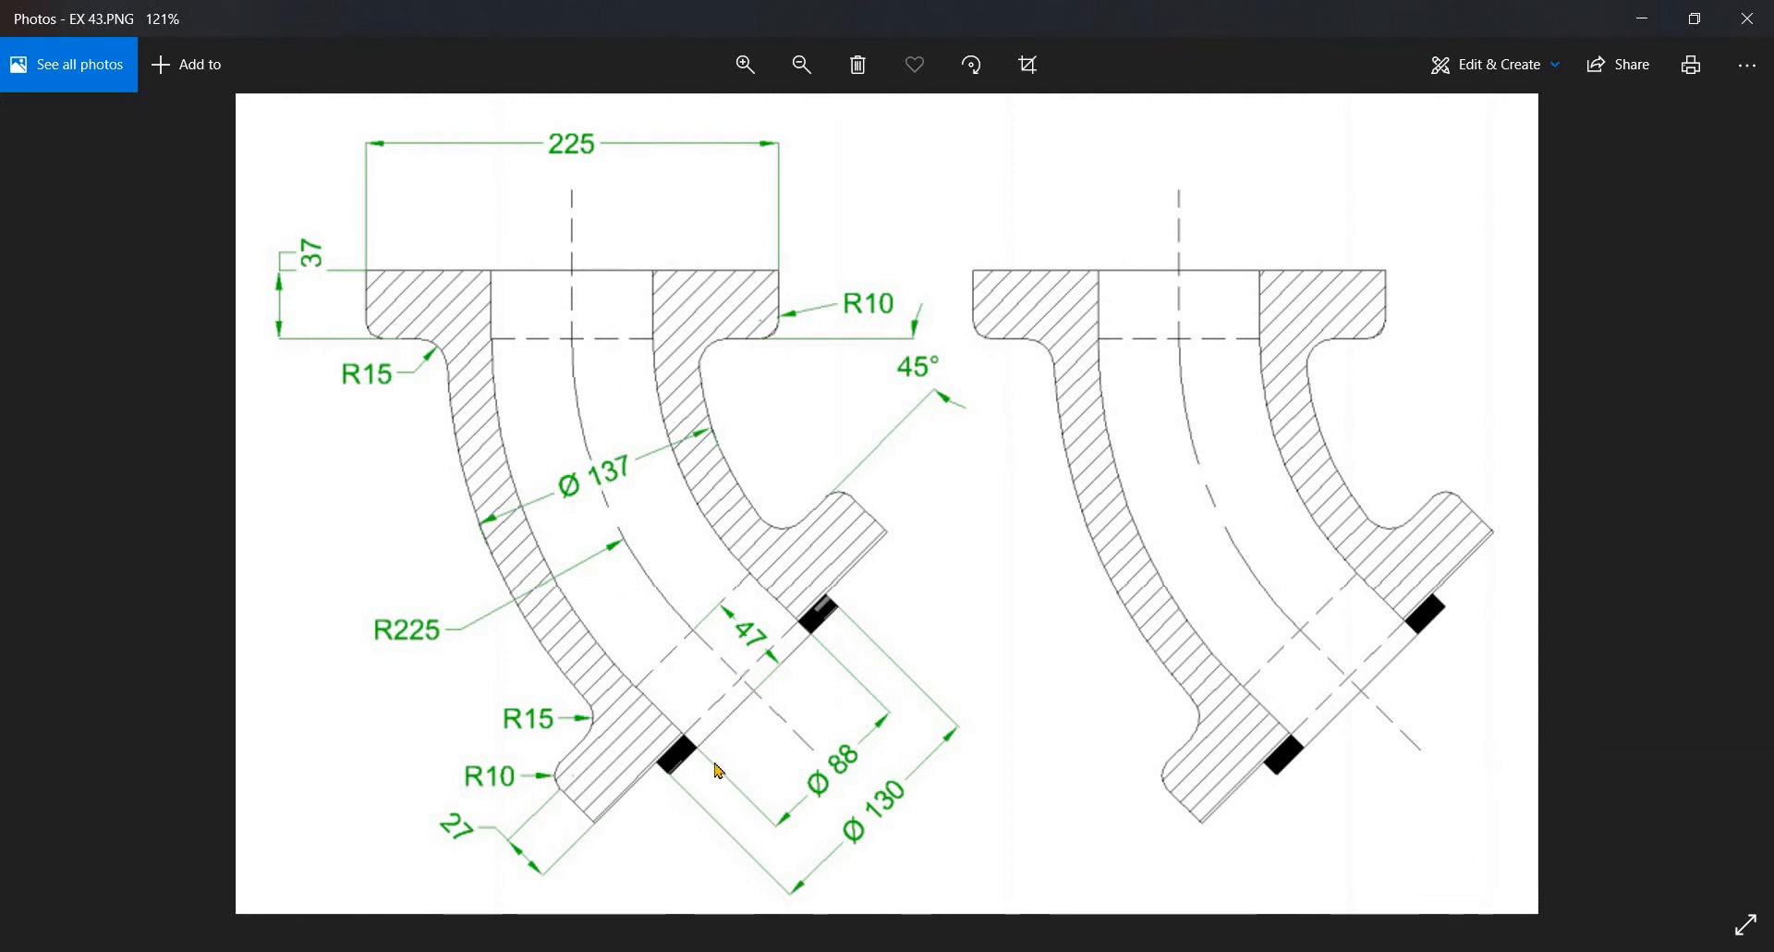
click(804, 950)
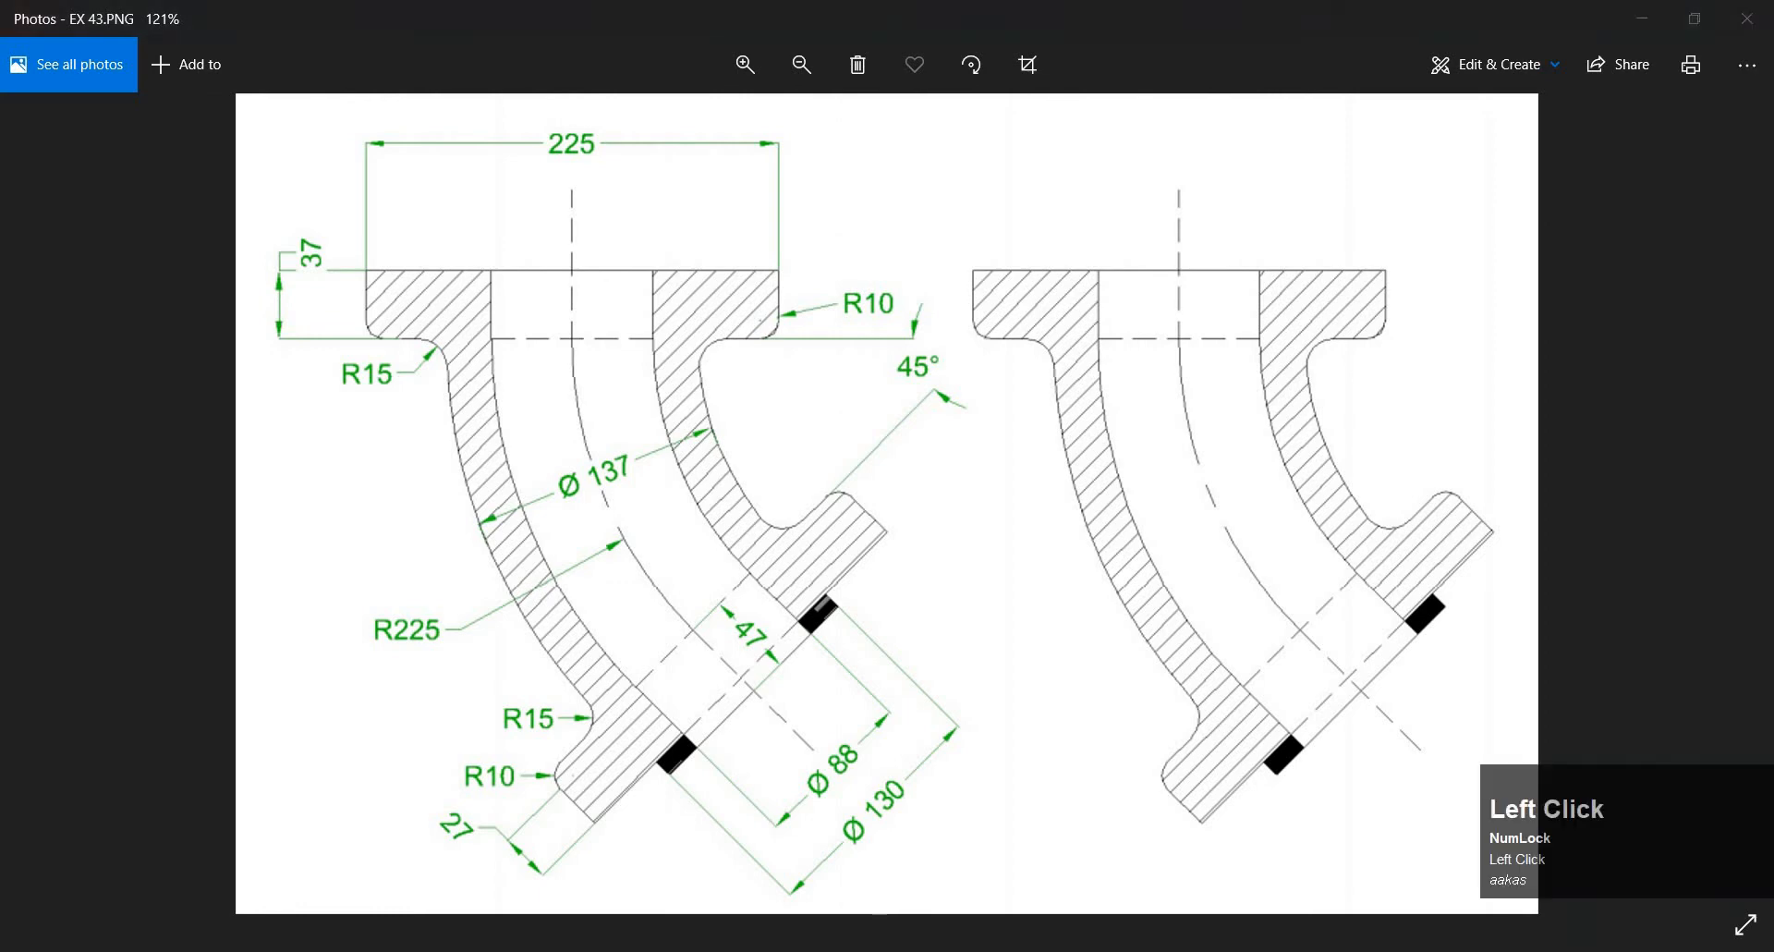
key(Escape)
text(o)
key(space)
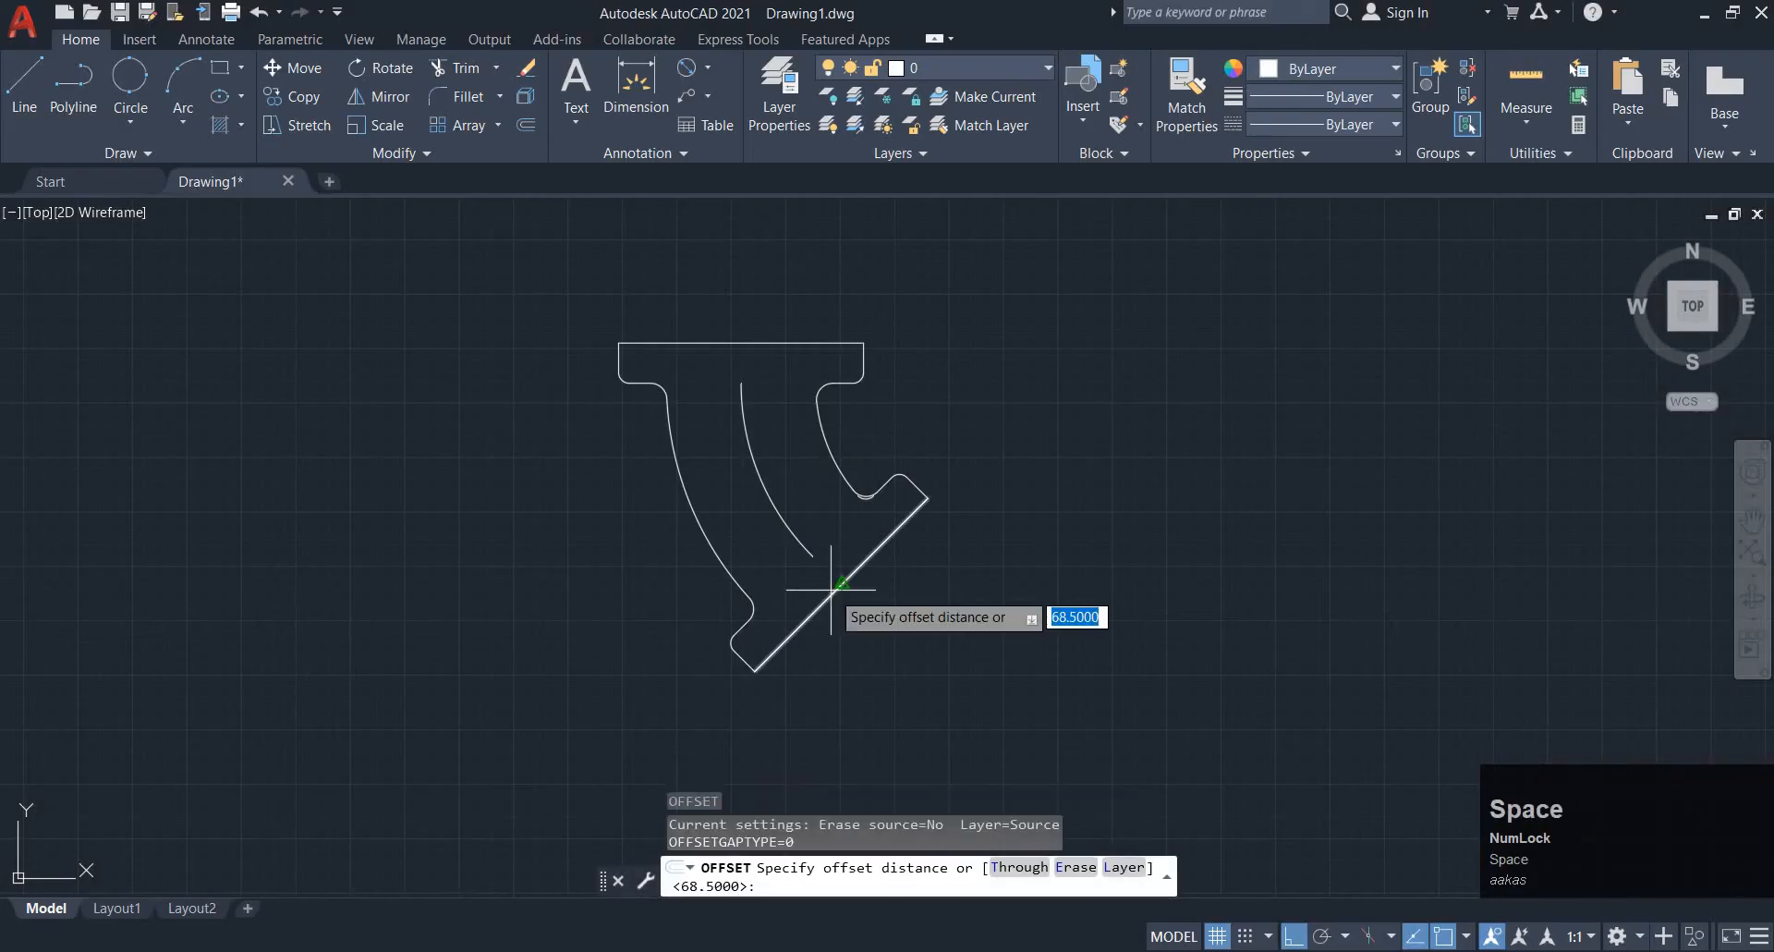
text(88/2)
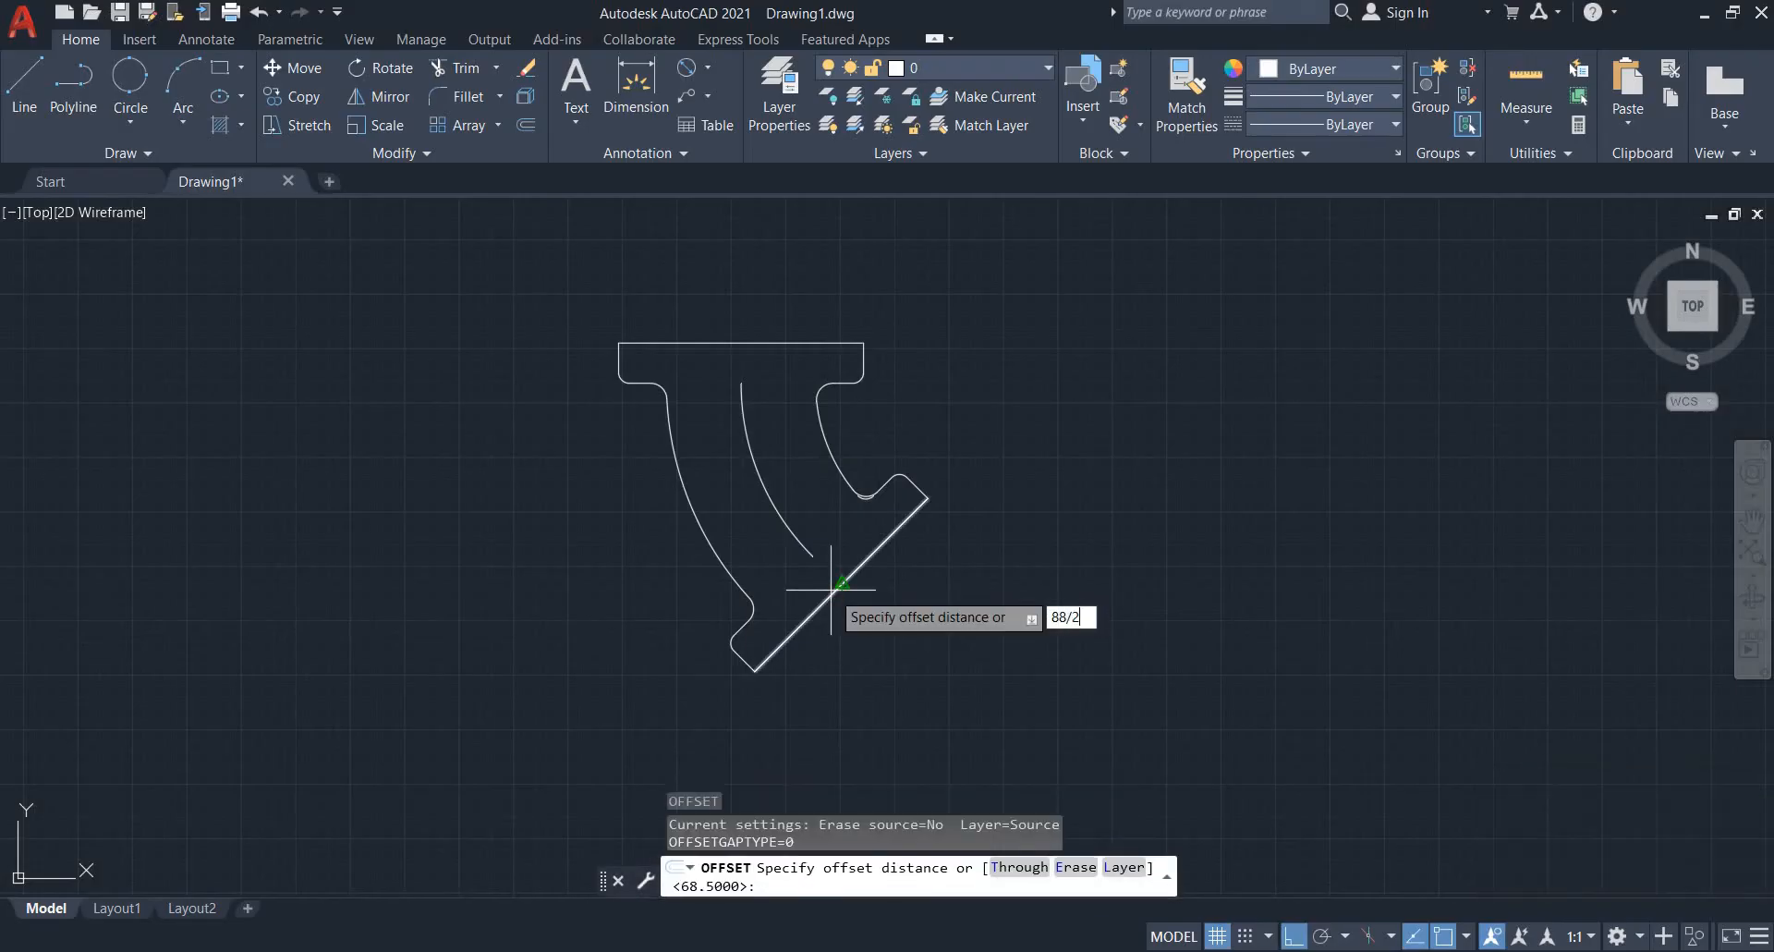
key(Return)
click(713, 523)
click(732, 518)
Offset the centreline arc by the same bore distance to its right
click(761, 473)
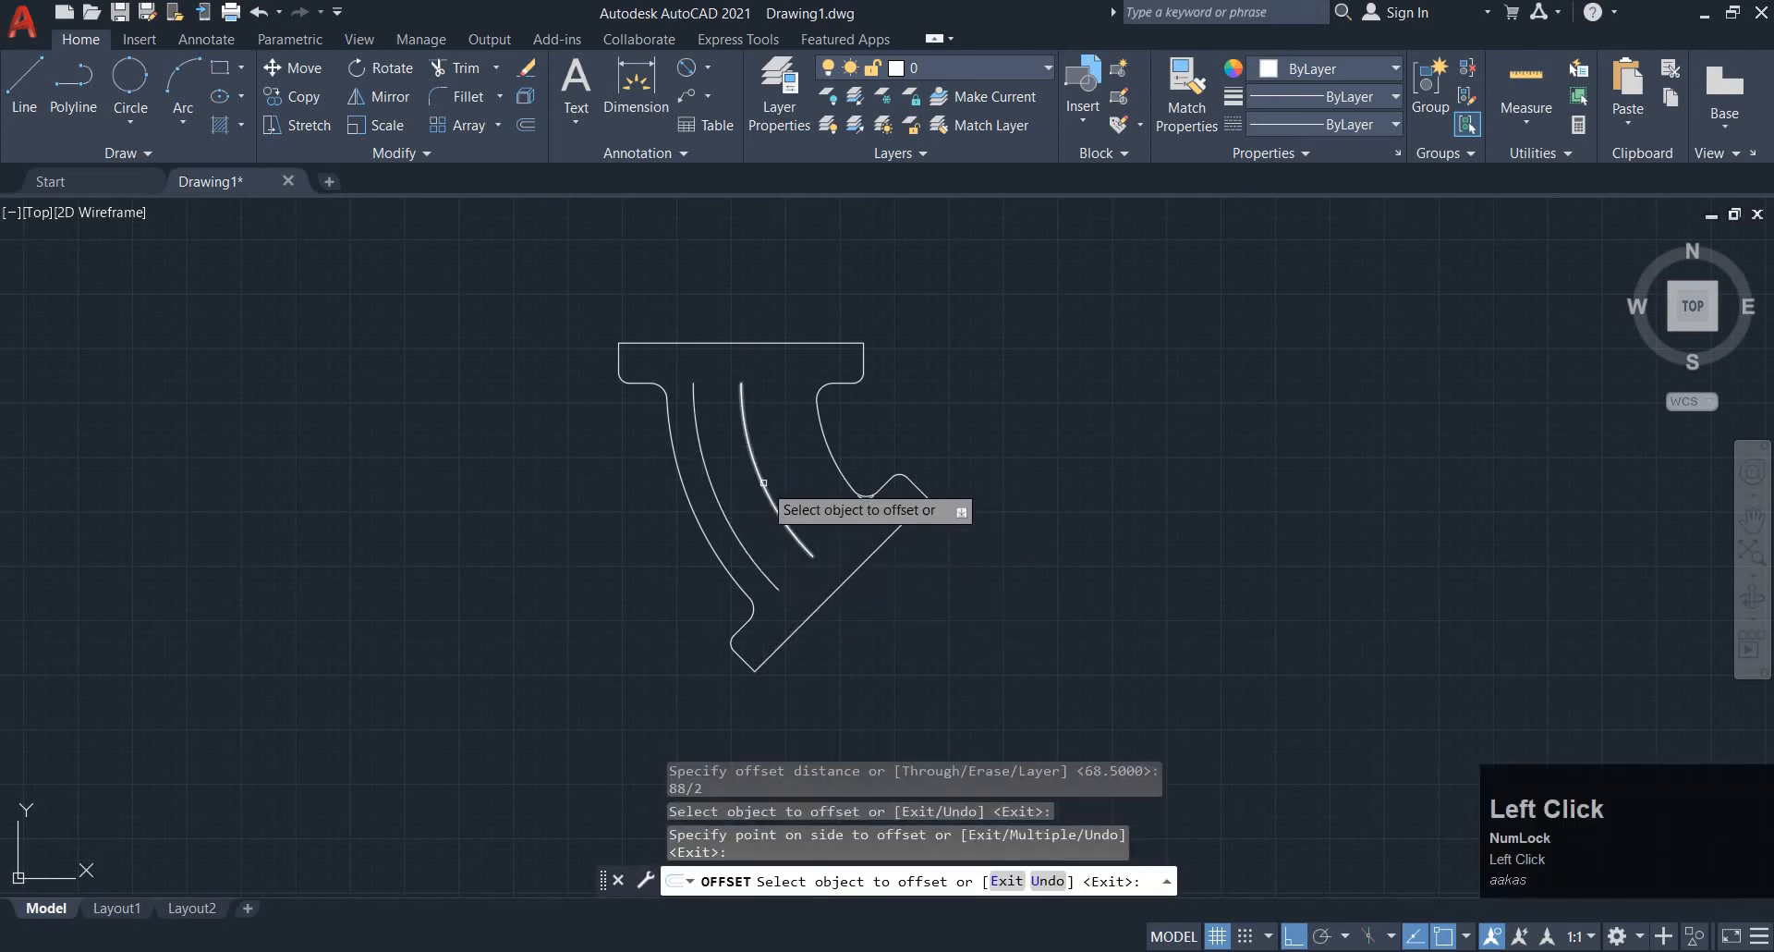
click(801, 445)
key(Escape)
key(Escape)
Check the reference image, then draw a vertical line from the left bore arc's top end up past the upper flange's top edge
key(alt+Tab)
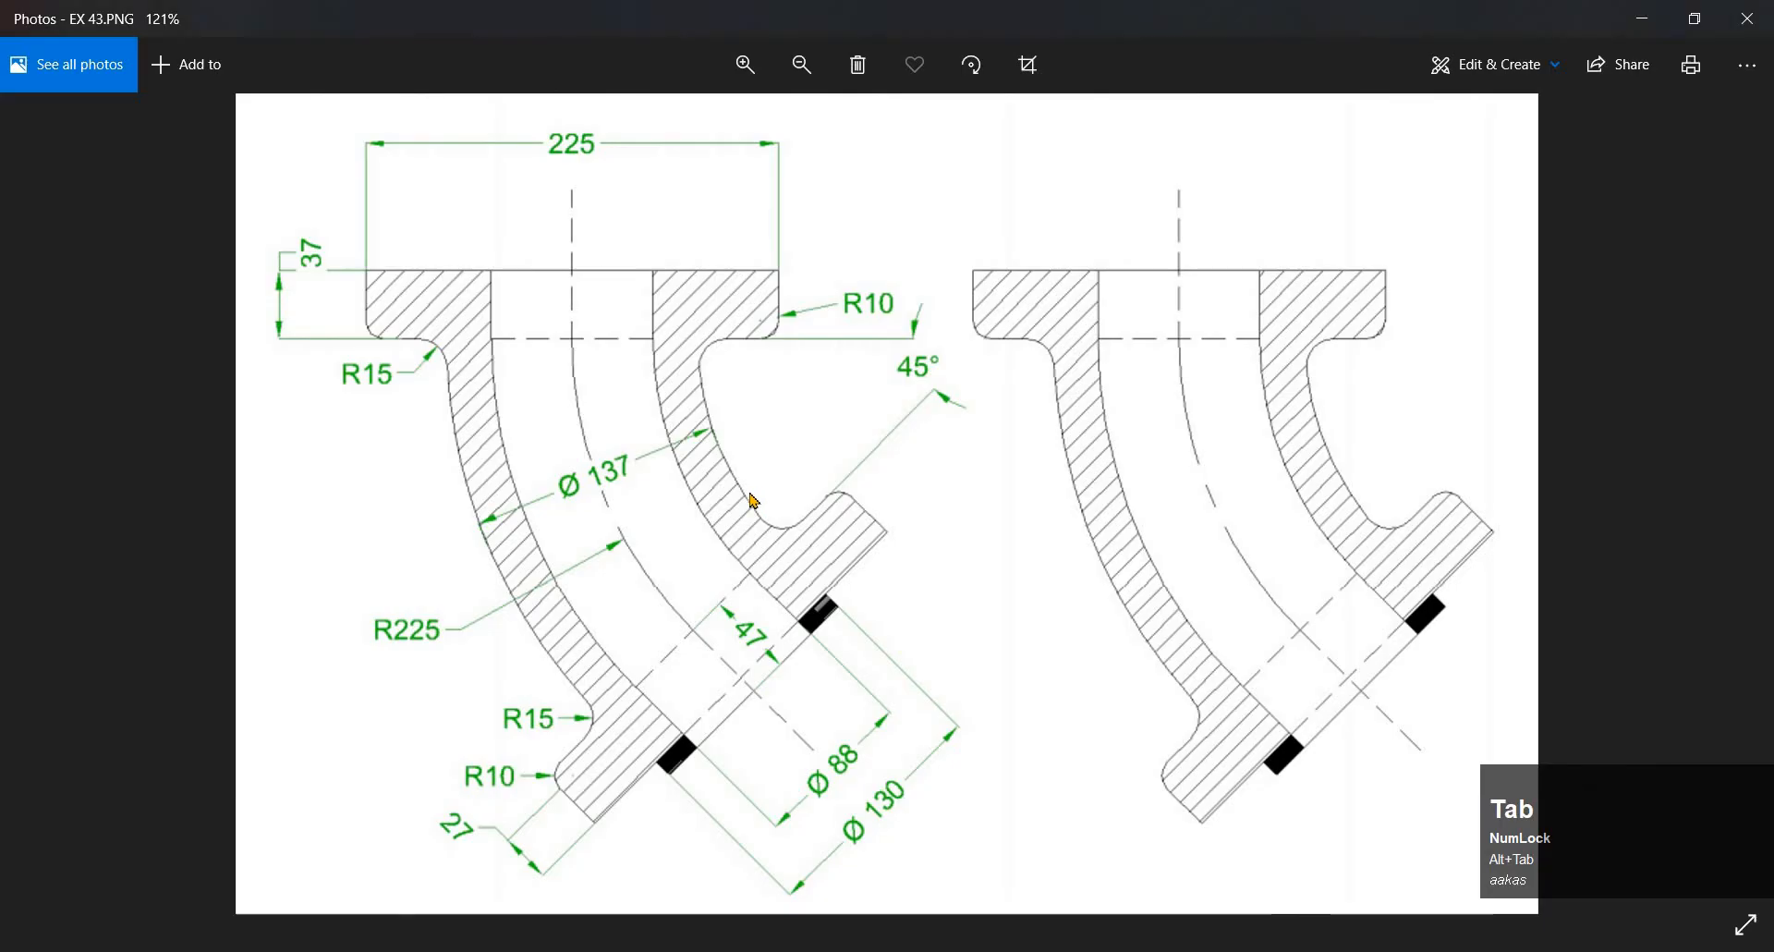
key(alt+Tab)
text(l)
key(space)
scroll(669, 408, up, 3)
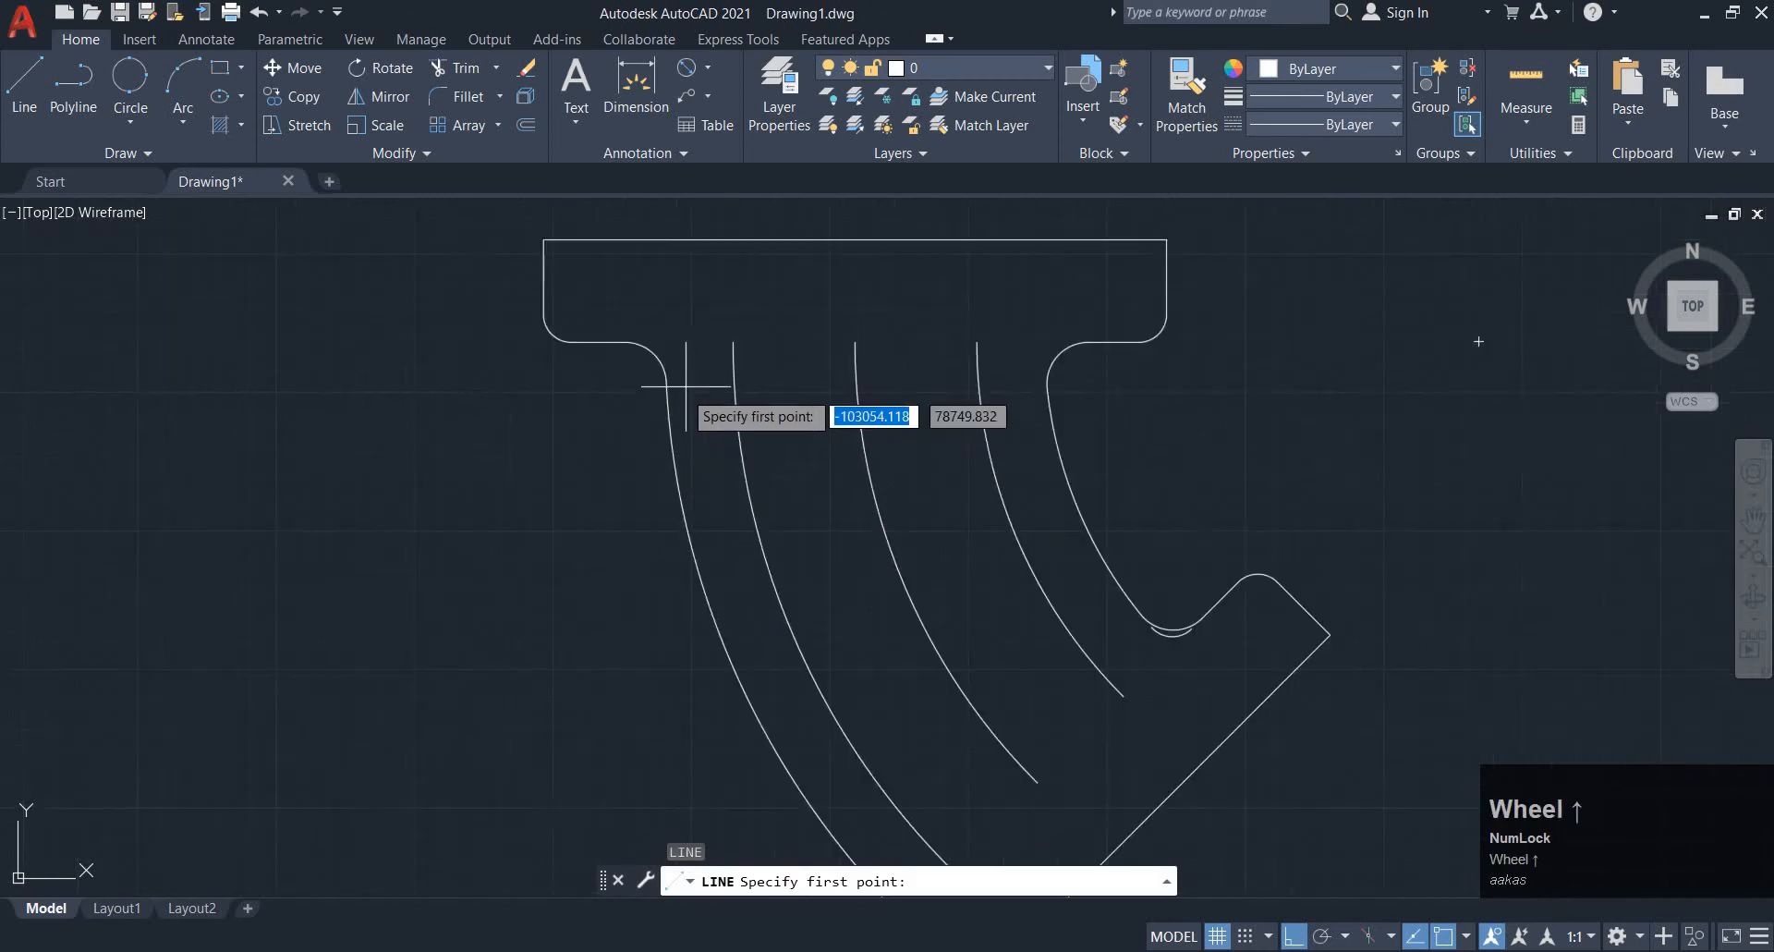
click(732, 341)
middle_drag(743, 212, 707, 375)
click(701, 296)
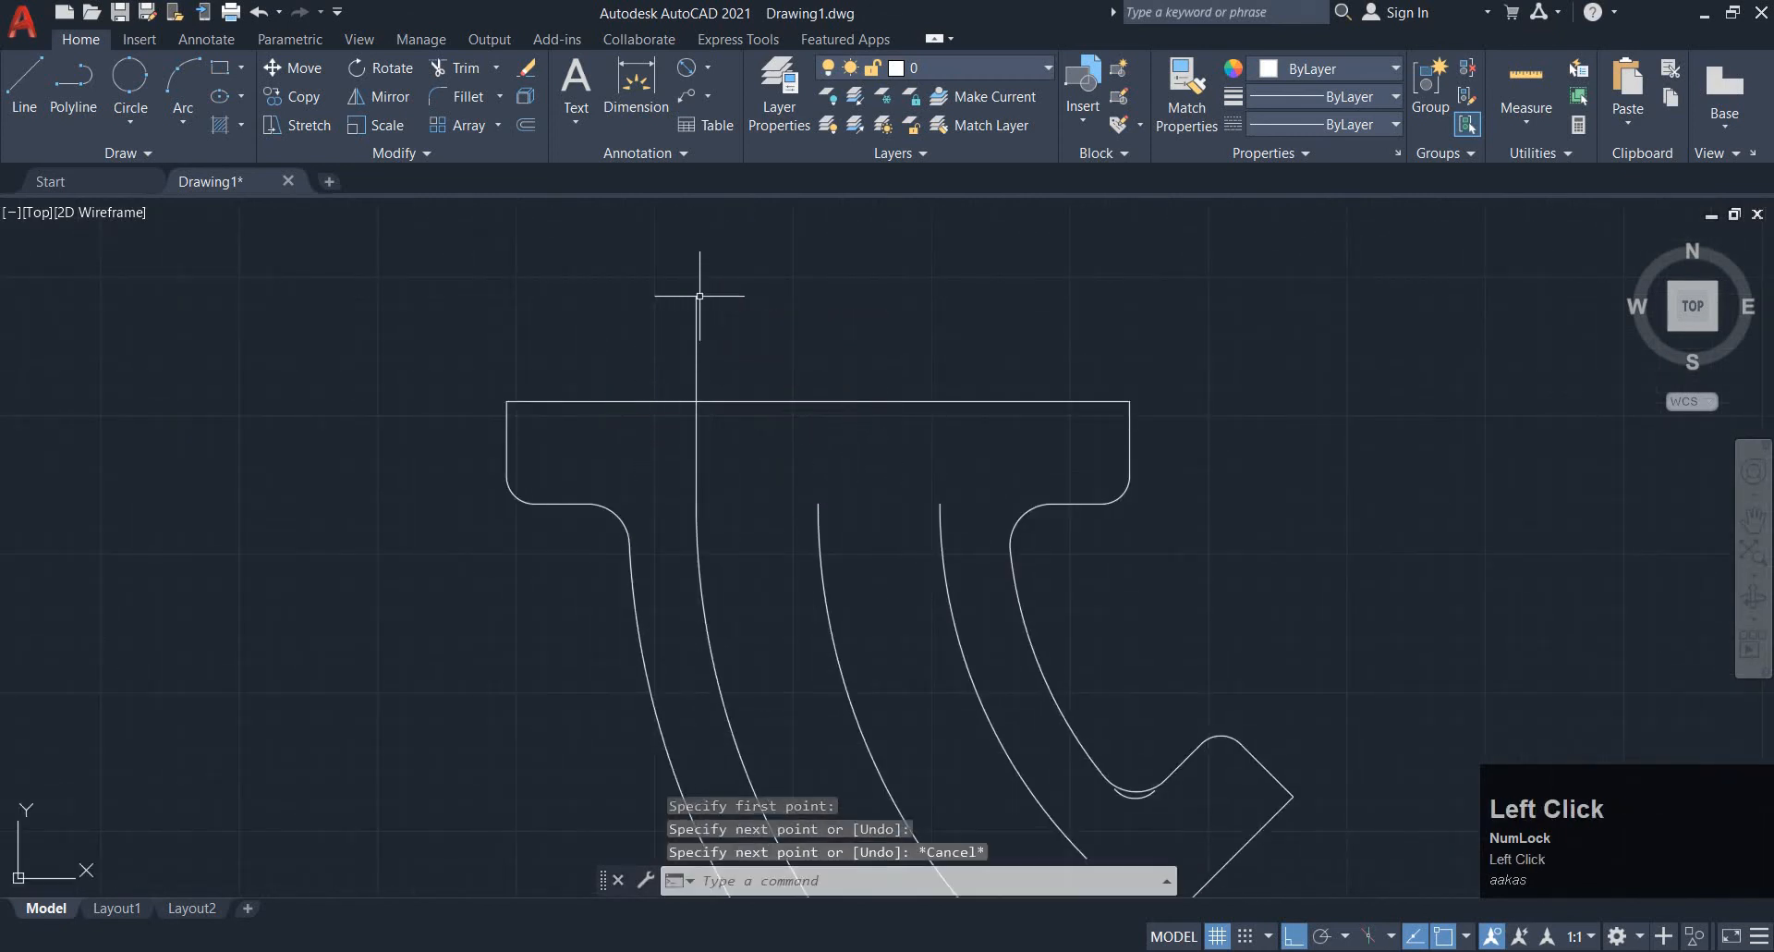
Draw a matching vertical line from the right bore arc's top end up past the upper flange's top edge
key(space)
key(space)
click(940, 504)
click(940, 321)
middle_click(922, 321)
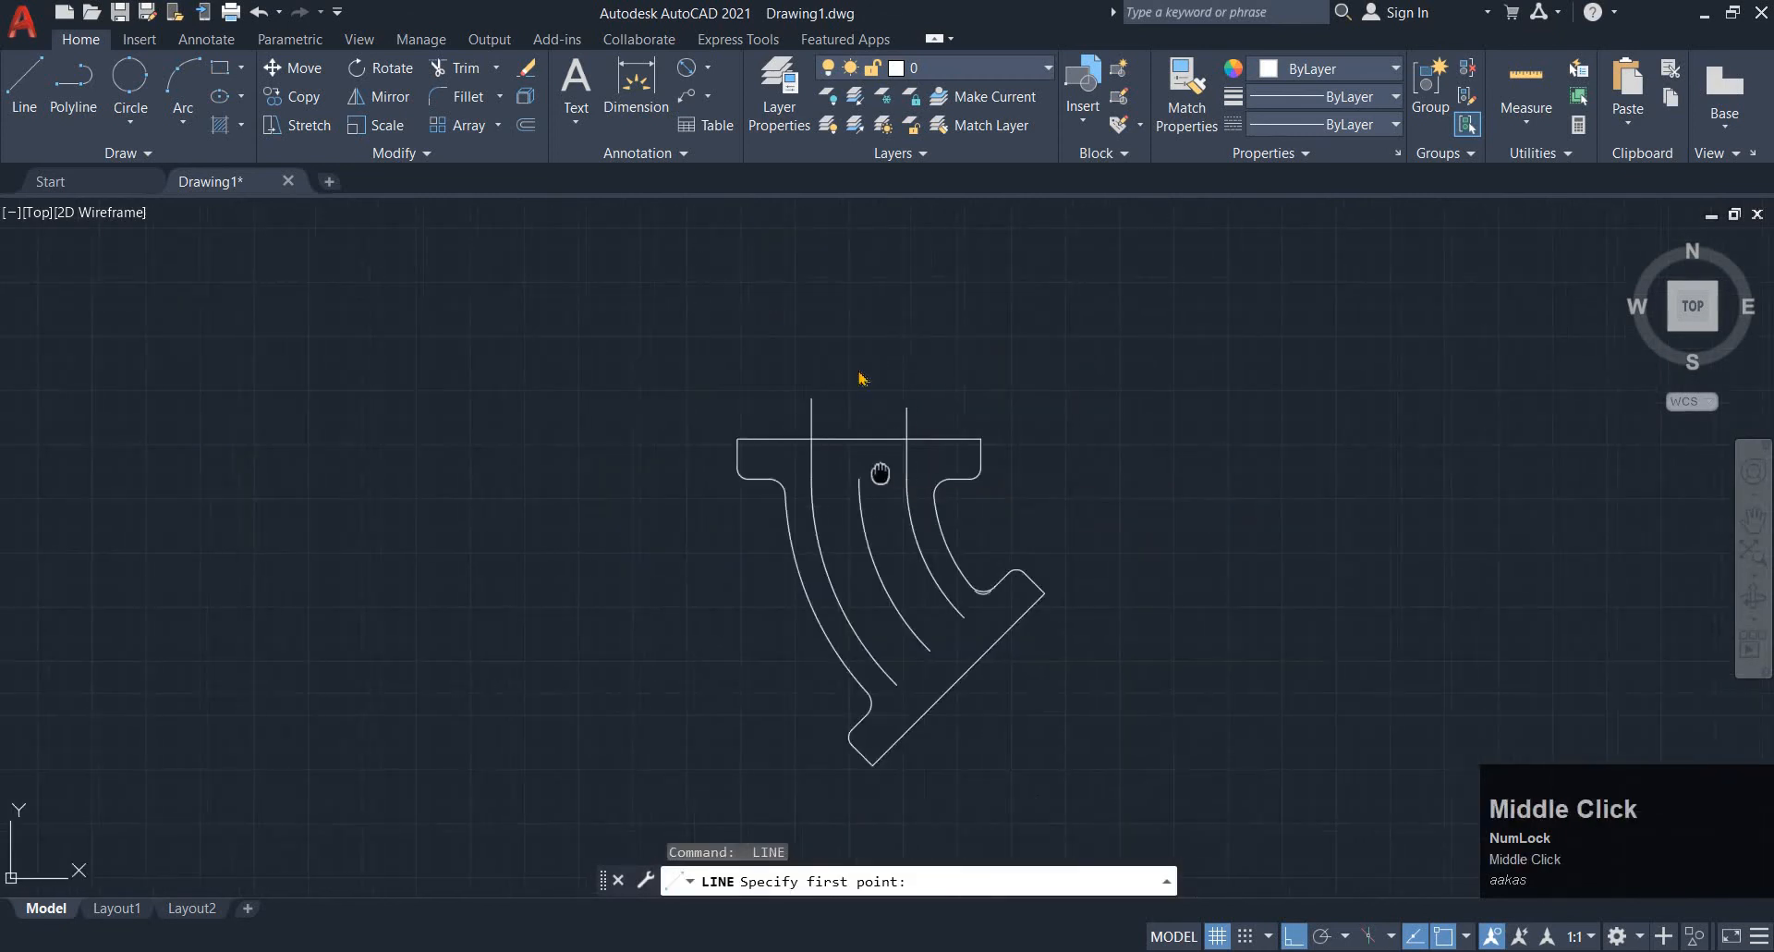
Check the bore at the slanted flange in the Photos reference drawing, then return to AutoCAD and leave the Line command
key(alt+Tab)
key(alt+Tab)
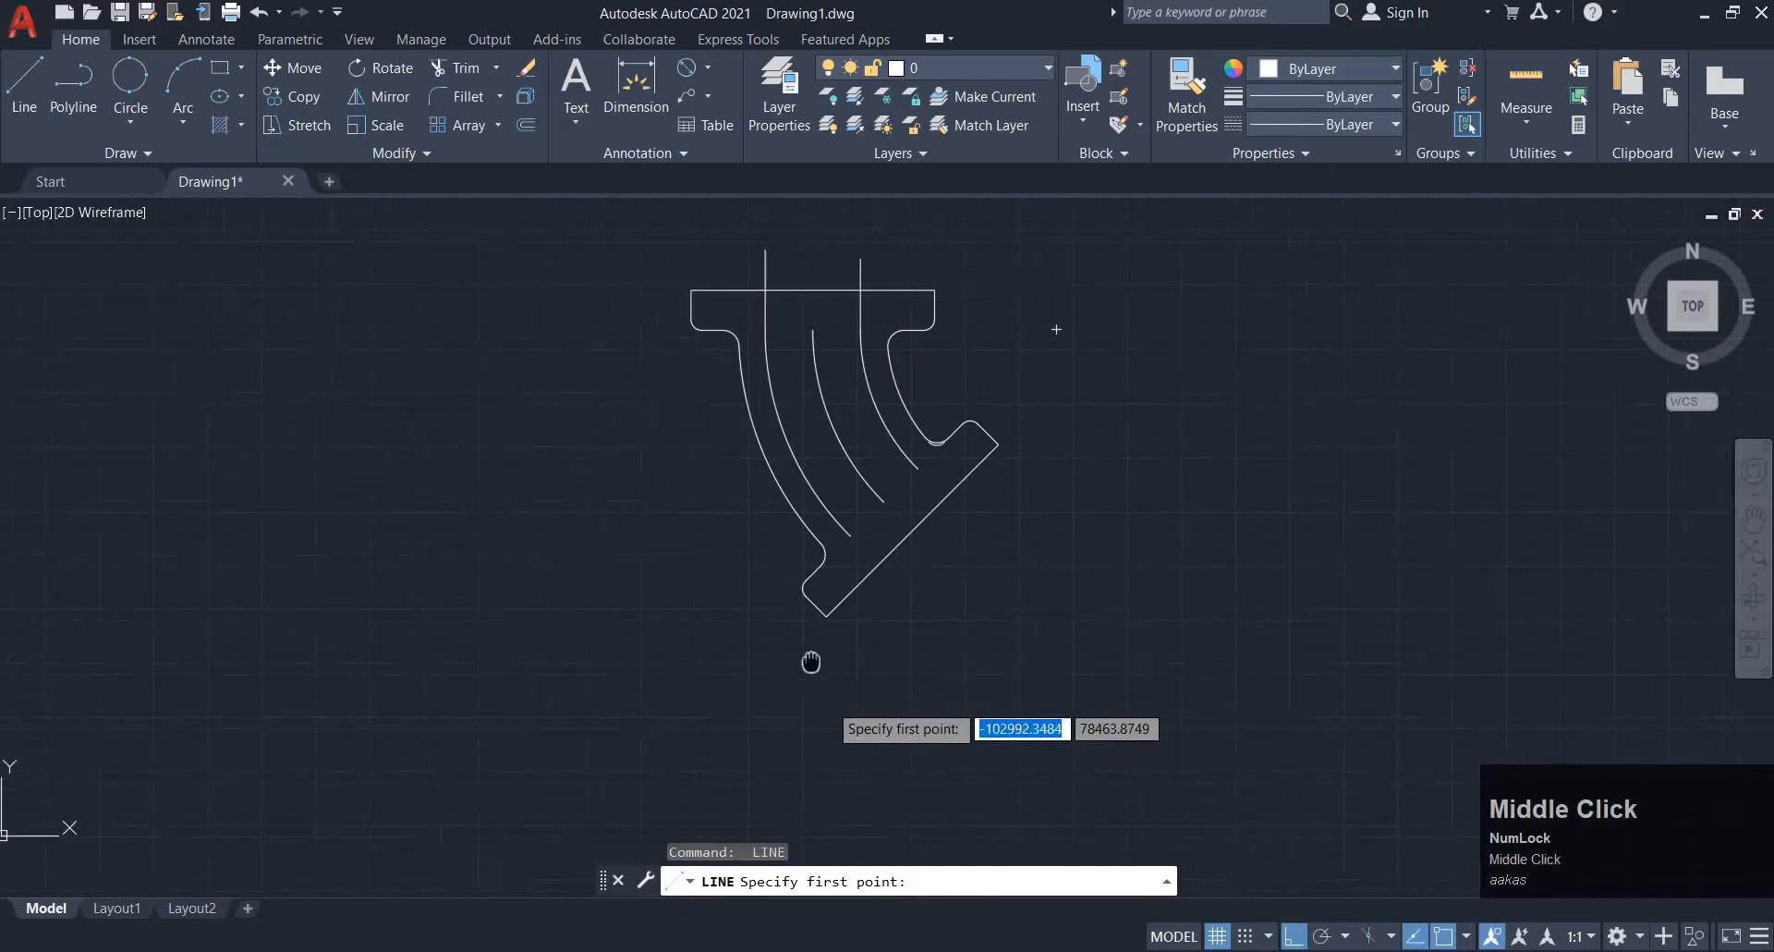
scroll(850, 513, up, 3)
key(Escape)
key(Escape)
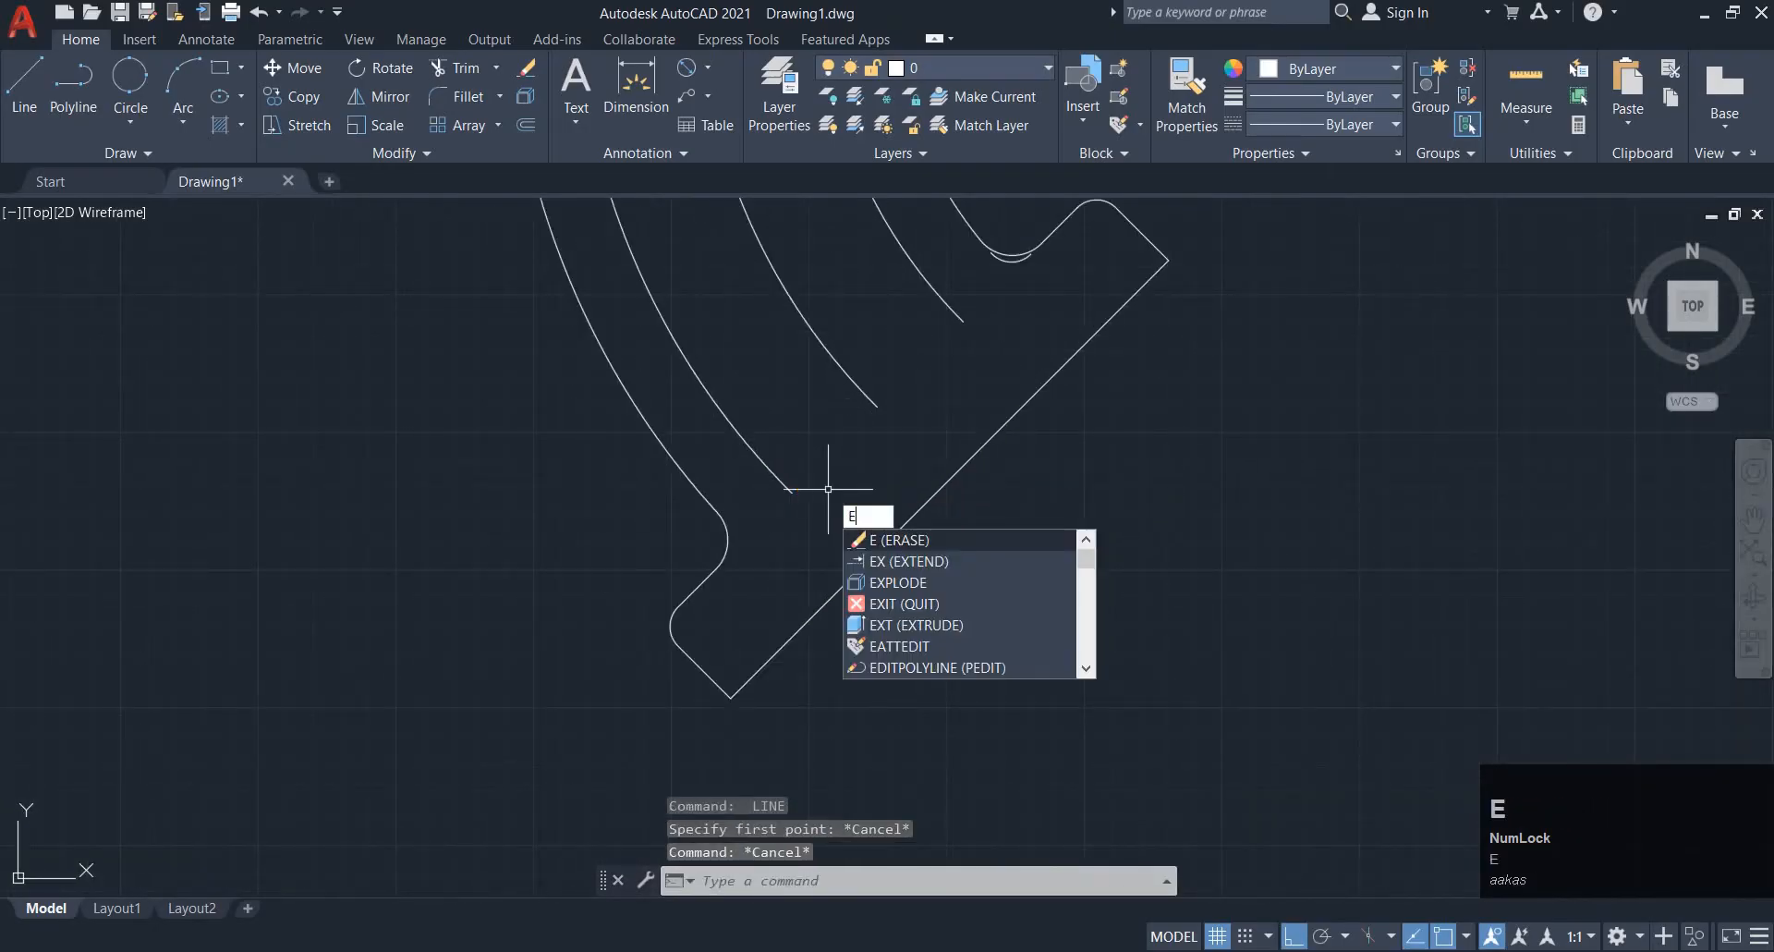
Extend both bore arcs to the slanted flange face at one end and the upper flange's top edge at the other
key(space)
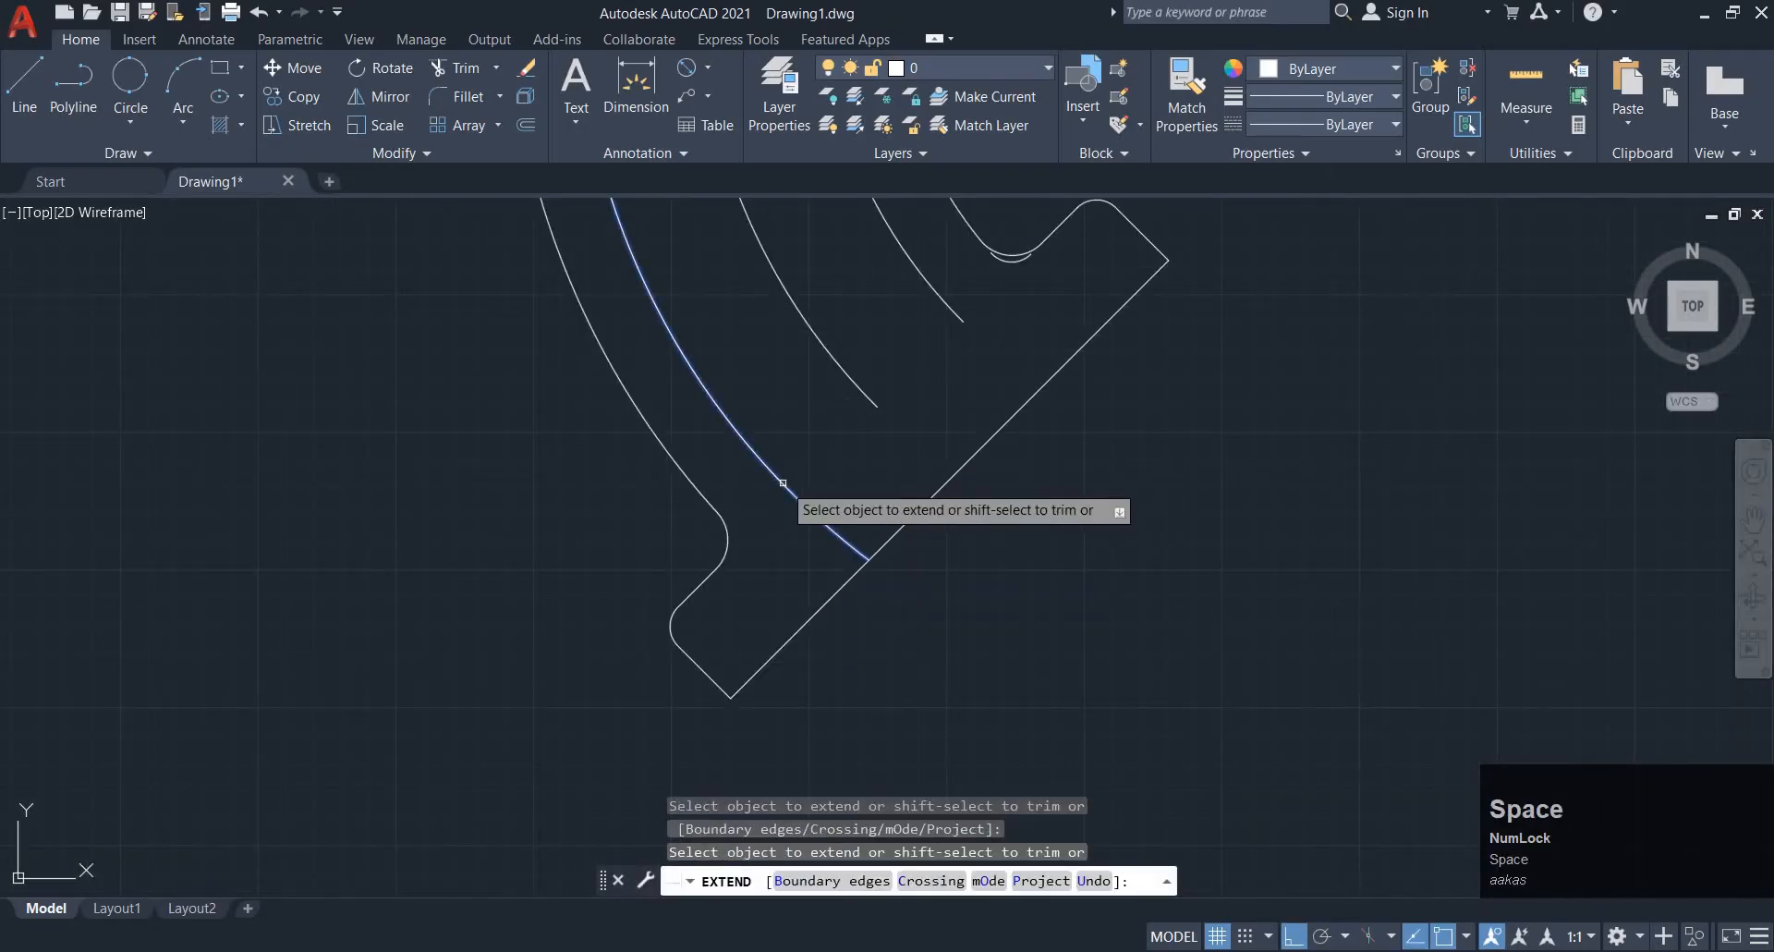
click(782, 482)
middle_drag(1043, 380, 891, 699)
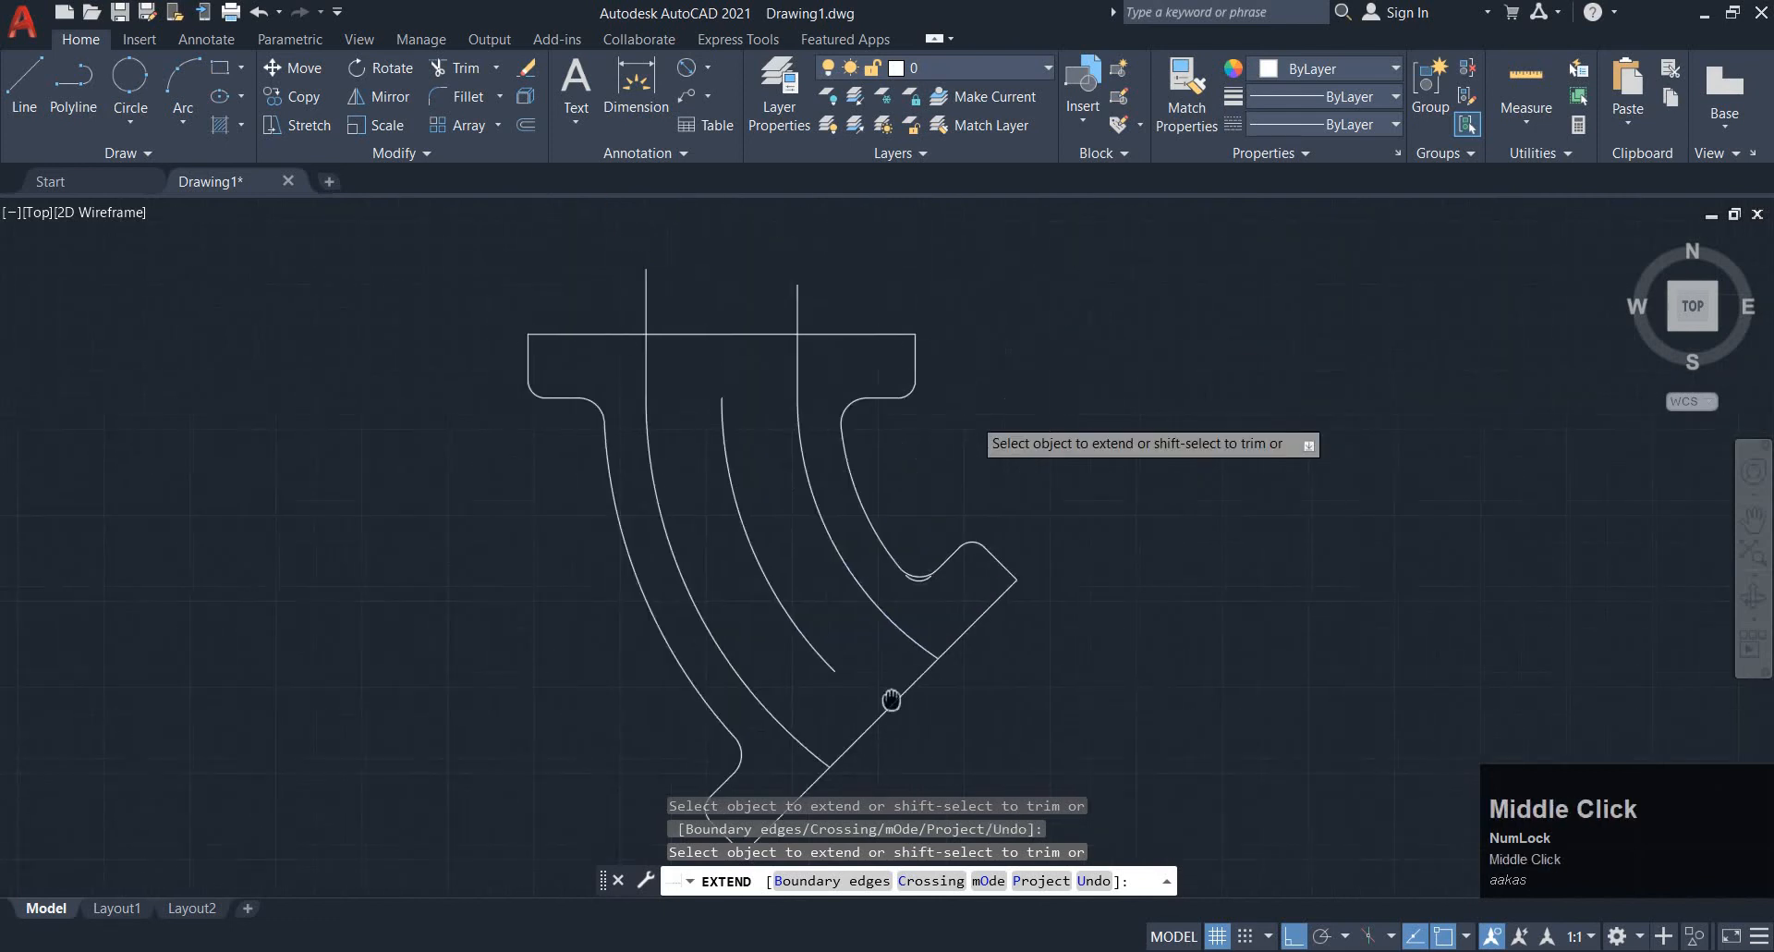
click(643, 415)
click(796, 408)
key(Escape)
Erase the two vertical helper lines running through the upper flange
click(836, 308)
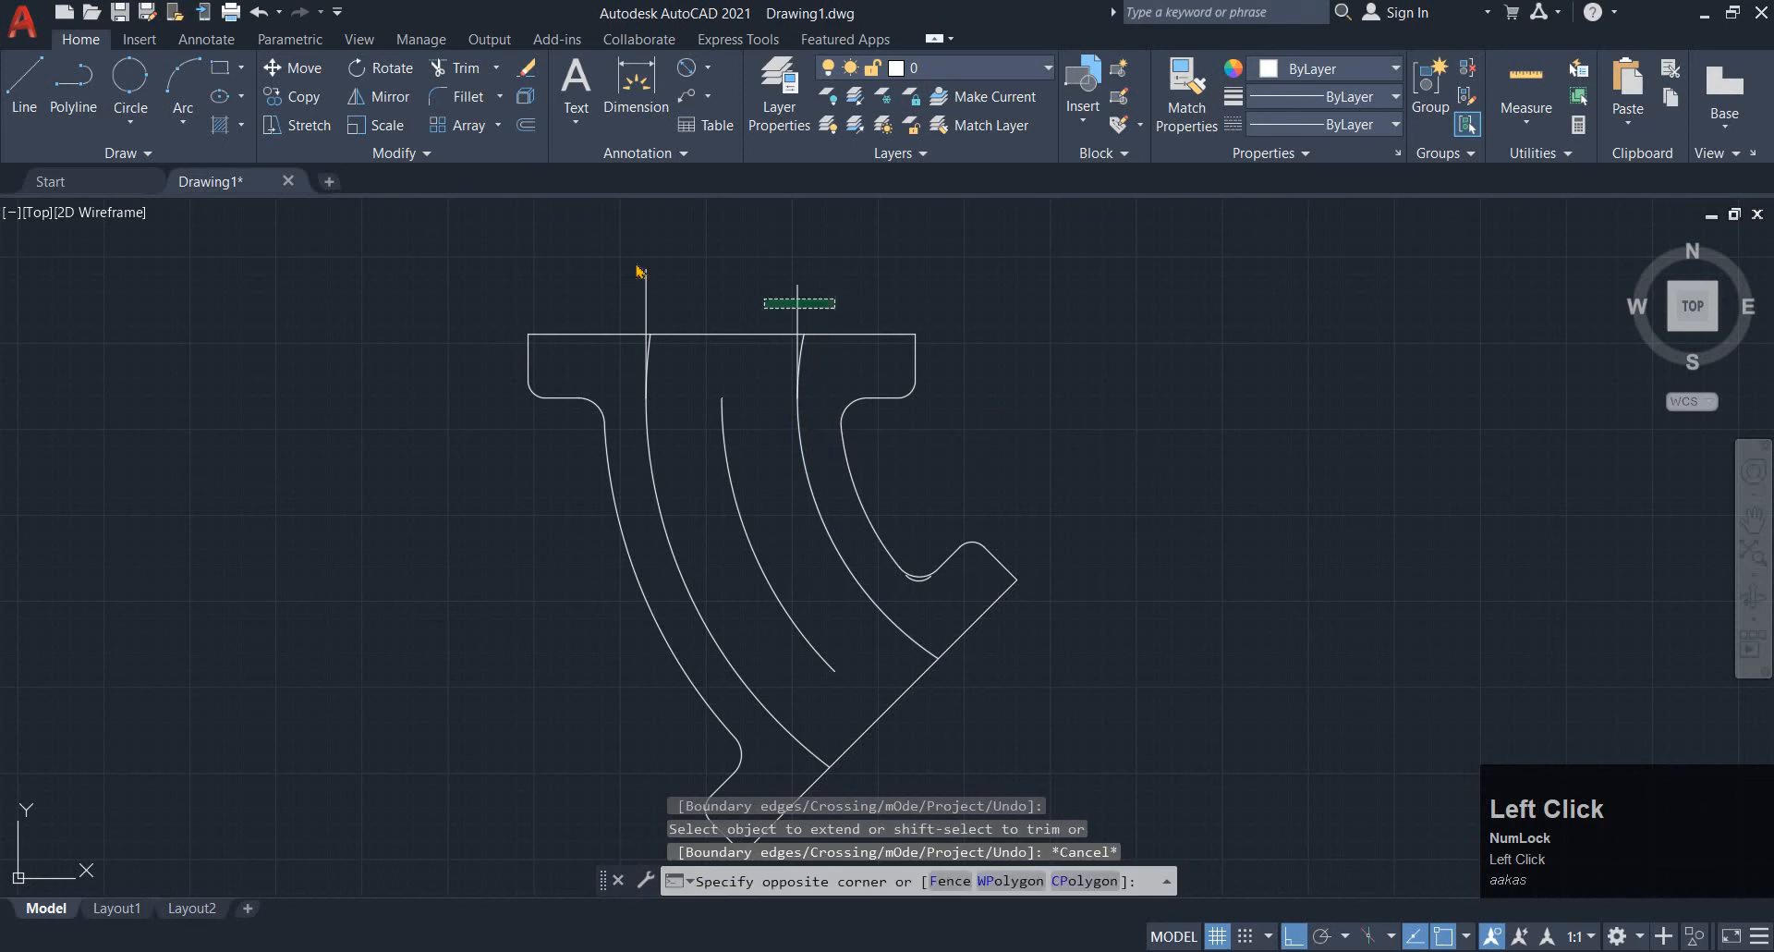
click(638, 271)
text(E)
key(Return)
Check the reference image, then erase the centreline arc between the two bore arcs
mouse_move(797, 396)
middle_down()
mouse_move(752, 338)
mouse_move(716, 479)
middle_up()
middle_drag(797, 628, 802, 665)
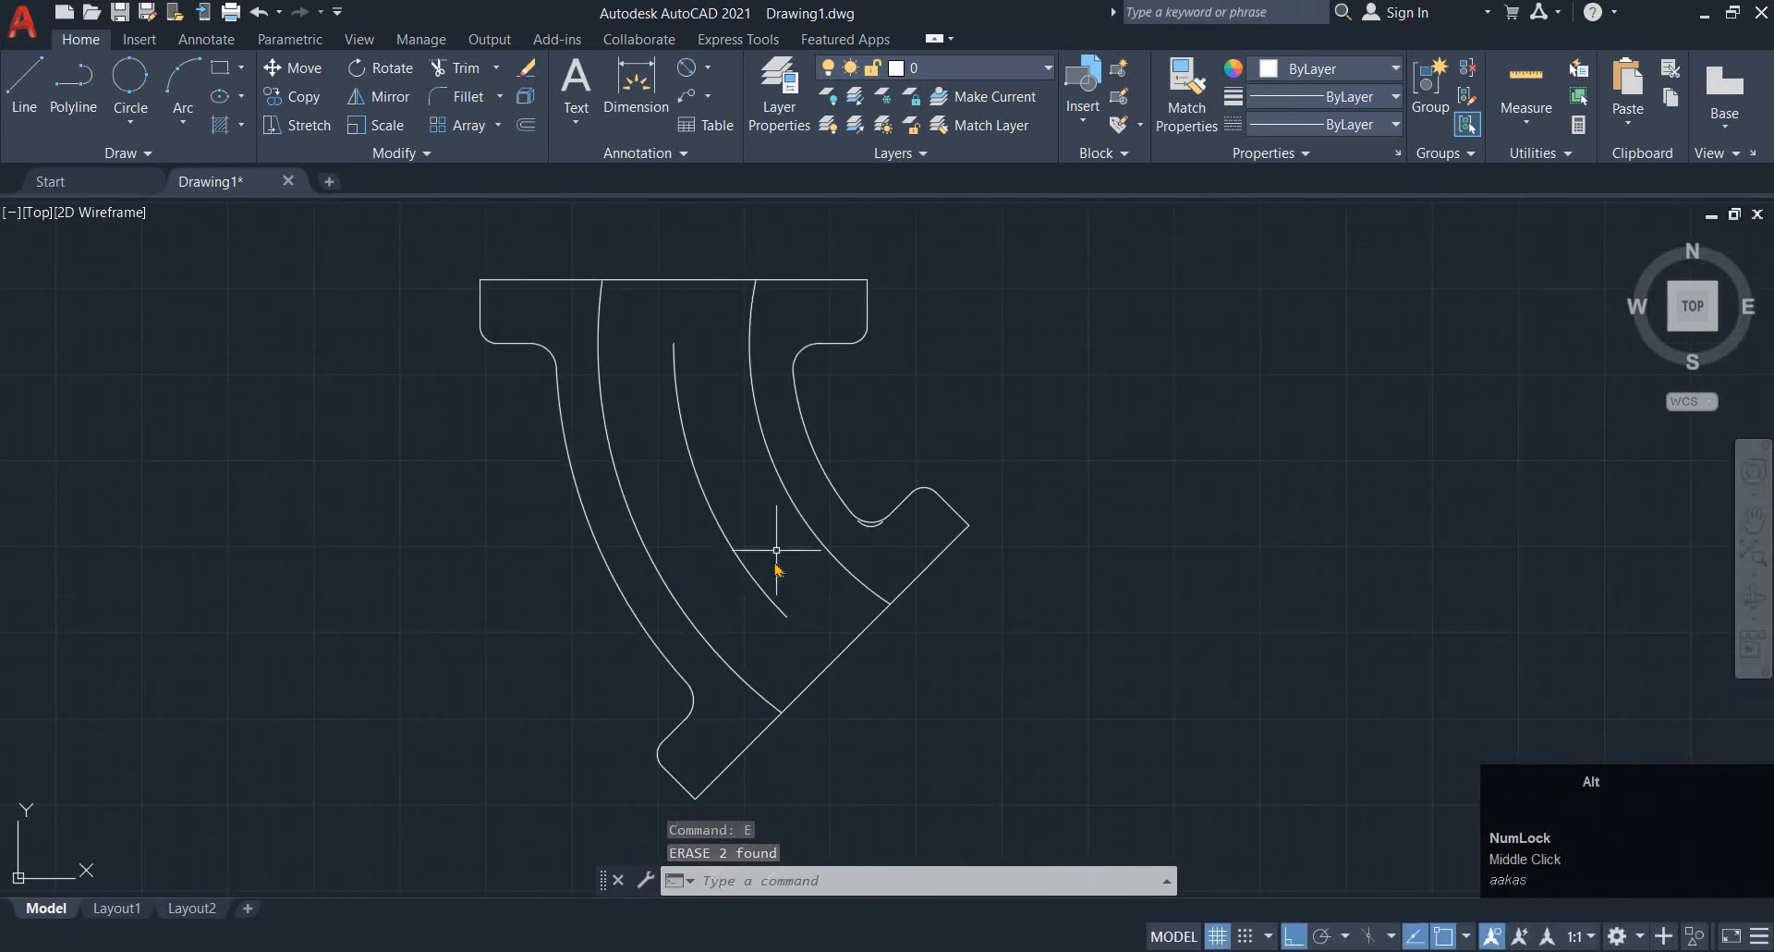
key(alt+Tab)
key(alt+Tab)
click(778, 558)
click(730, 489)
text(e)
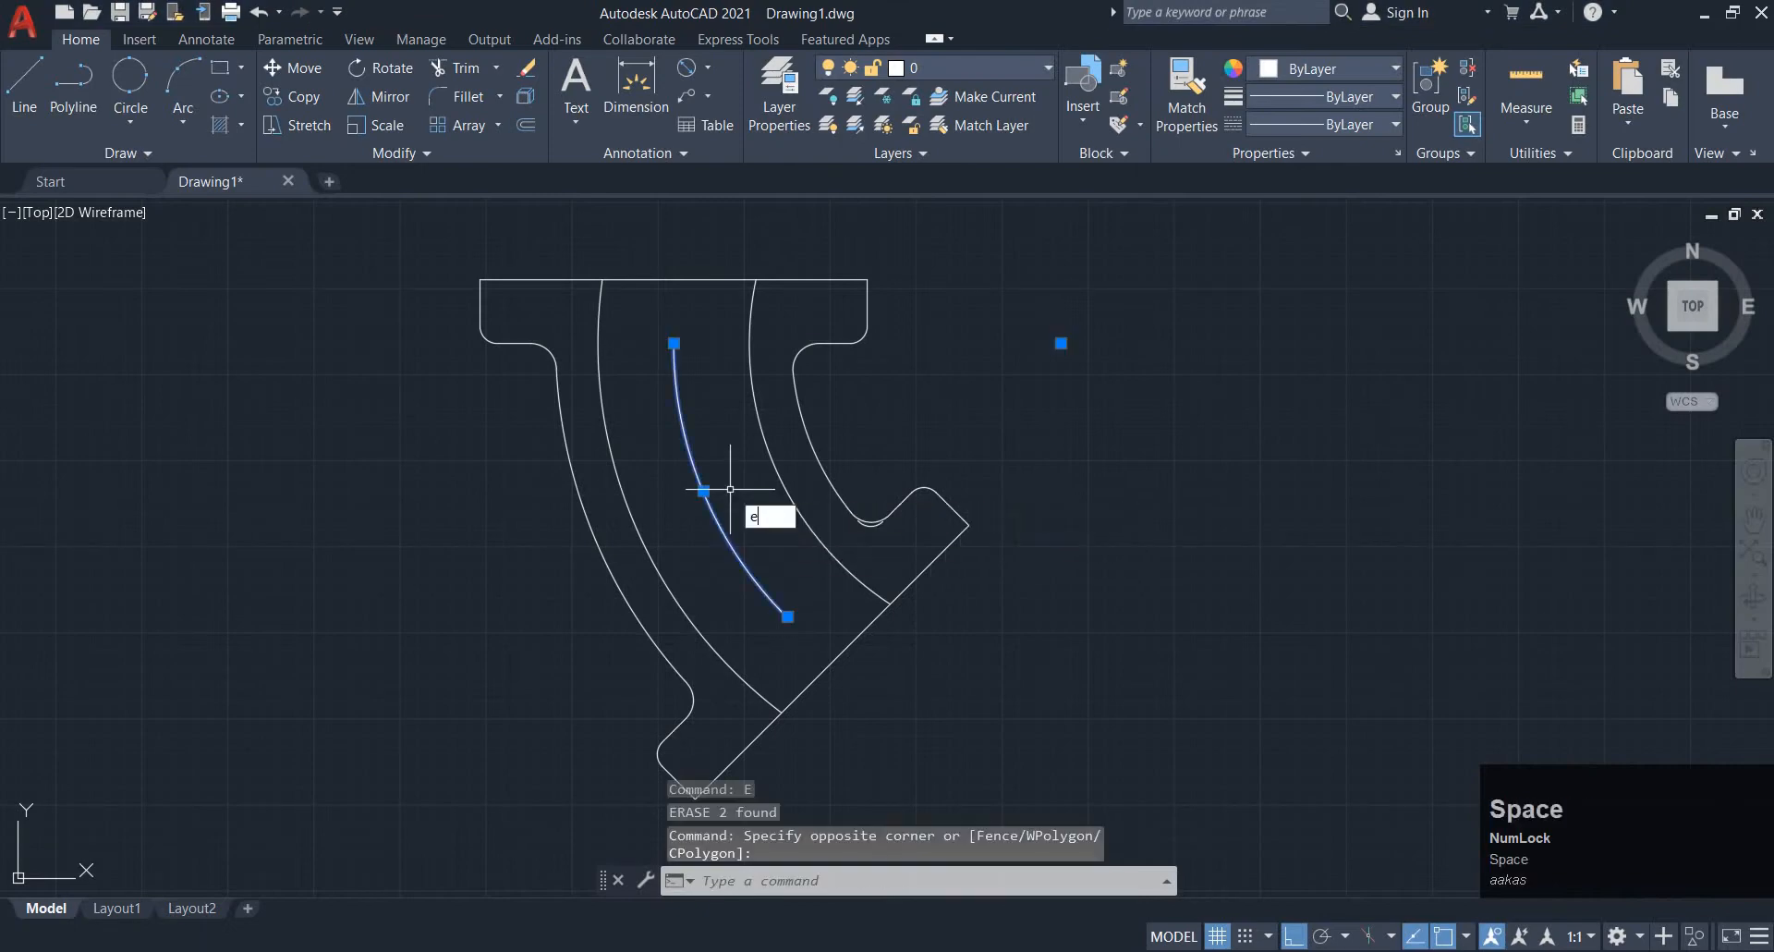
key(space)
Check the reference image, then erase the stray short arc beneath the inner fillet at the slanted flange
middle_drag(725, 539, 734, 566)
key(alt+Tab)
key(alt+Tab)
scroll(941, 678, up, 5)
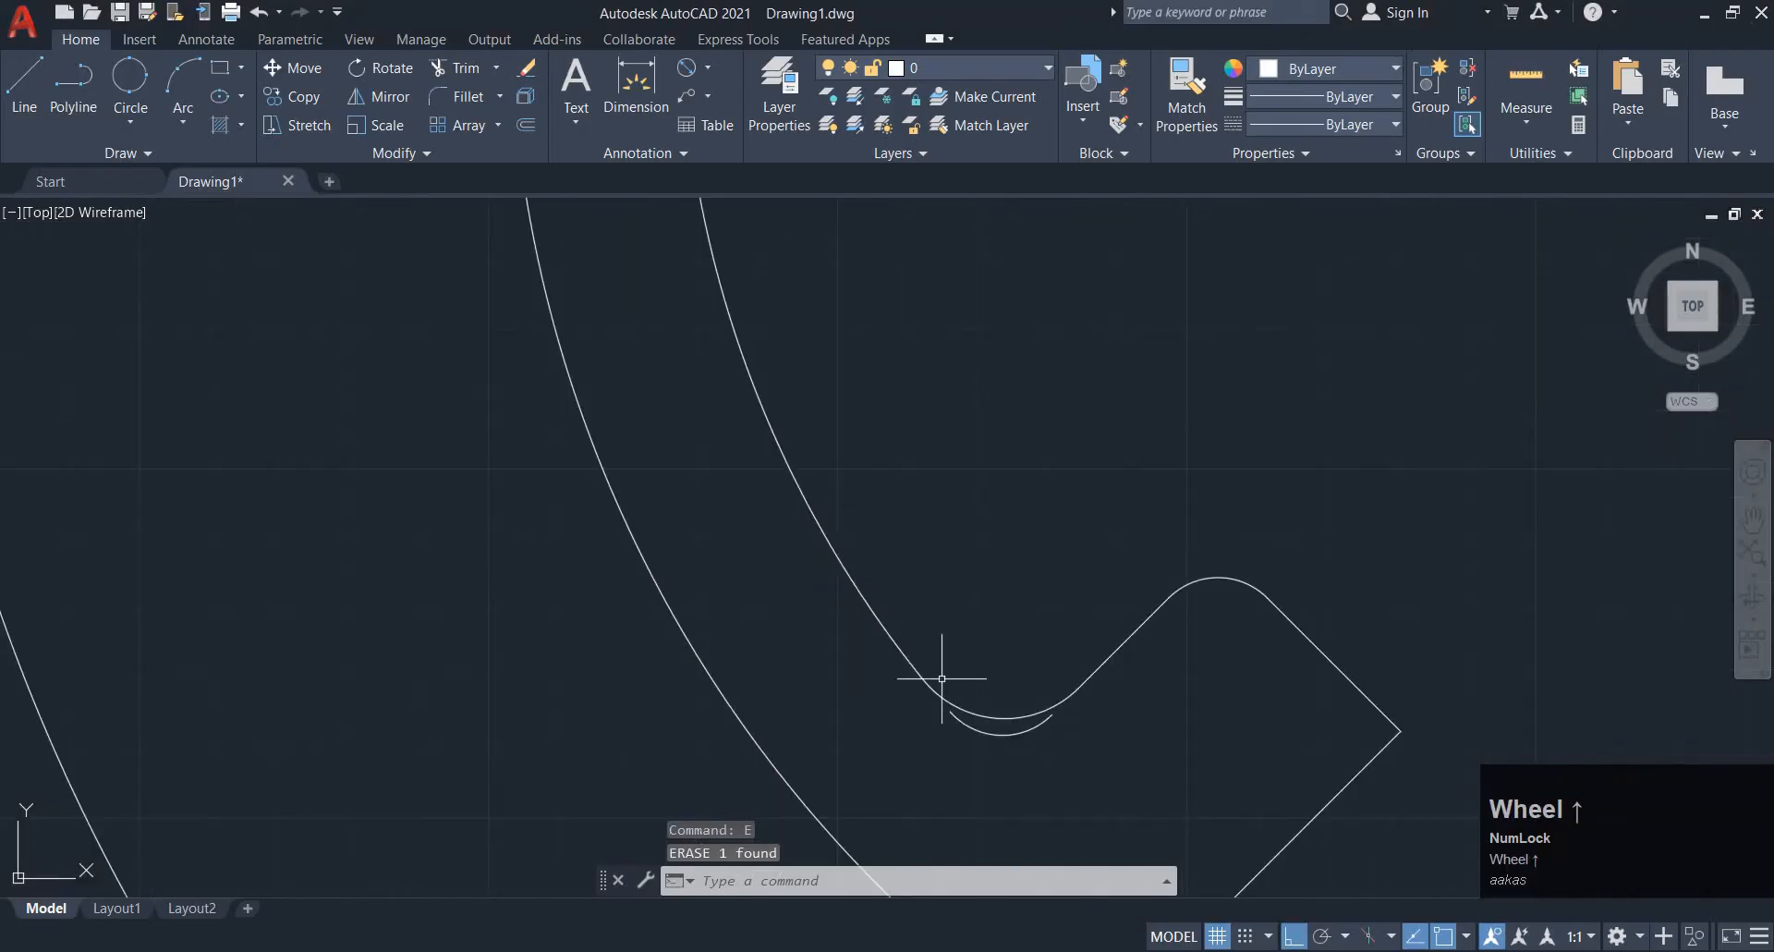
scroll(958, 726, up, 6)
click(1061, 799)
click(1022, 736)
text(e)
scroll(864, 733, down, 6)
middle_drag(835, 732, 820, 634)
scroll(813, 637, down, 2)
Check the reference image, then offset the slanted flange face outward by 10
key(alt+Tab)
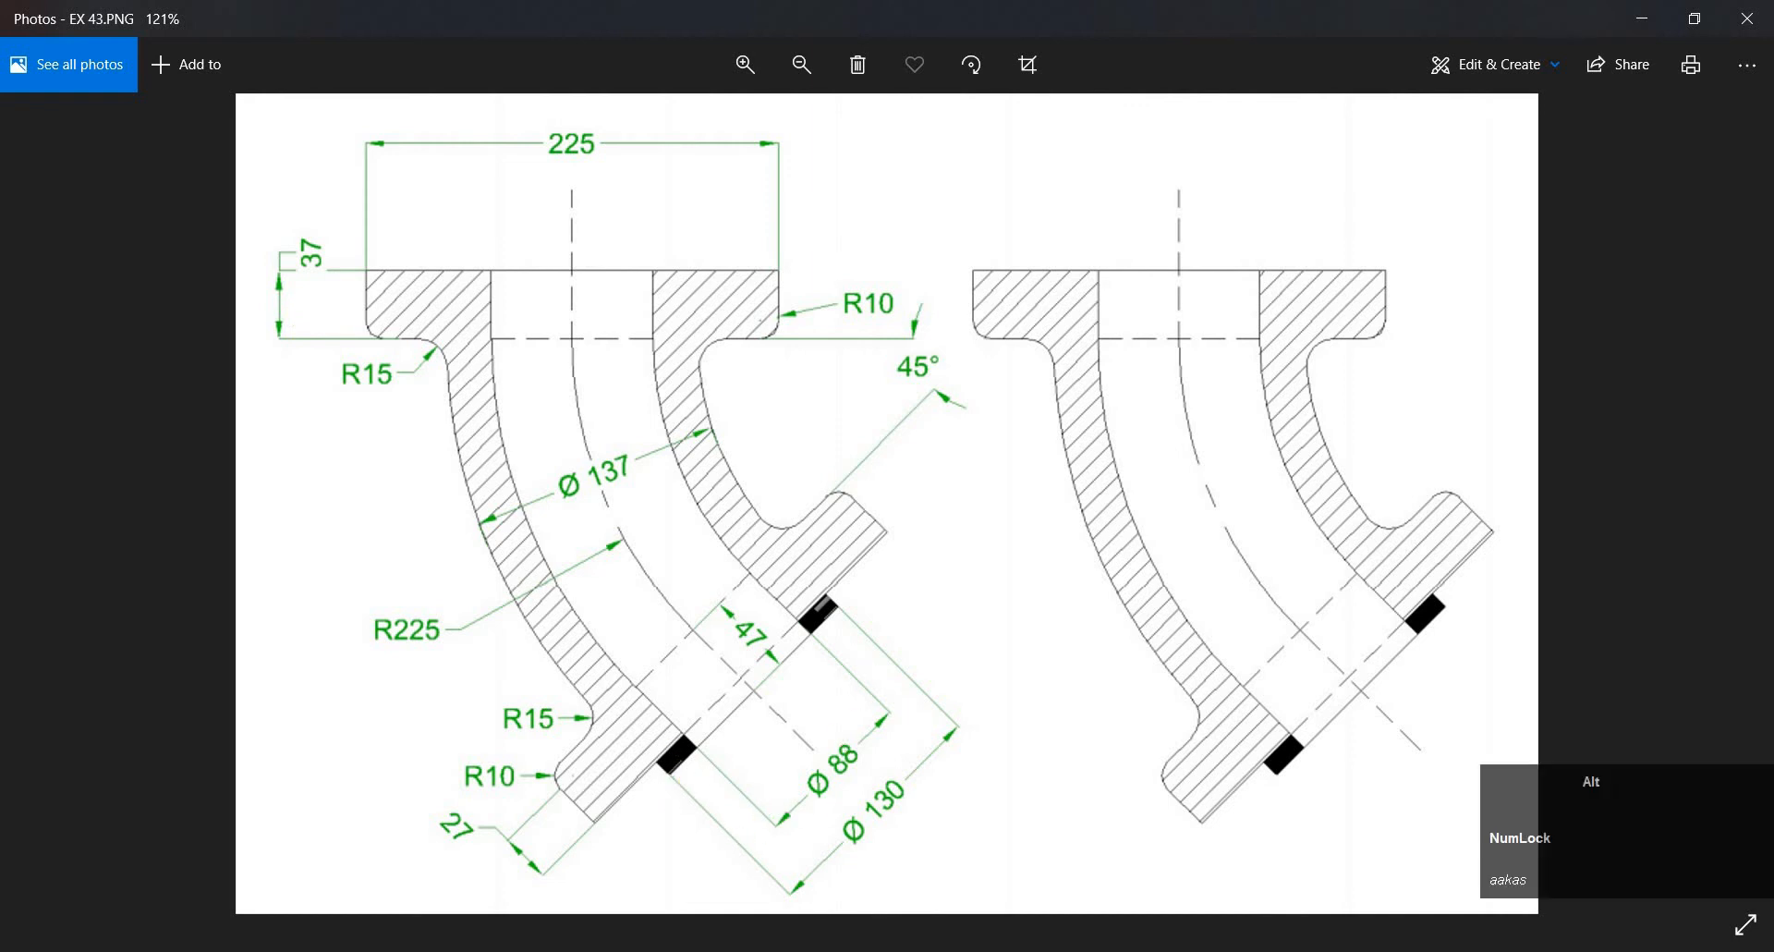
key(alt+Tab)
mouse_move(765, 798)
middle_down()
mouse_move(709, 765)
mouse_move(642, 548)
middle_up()
key(Escape)
key(Escape)
text(o)
key(space)
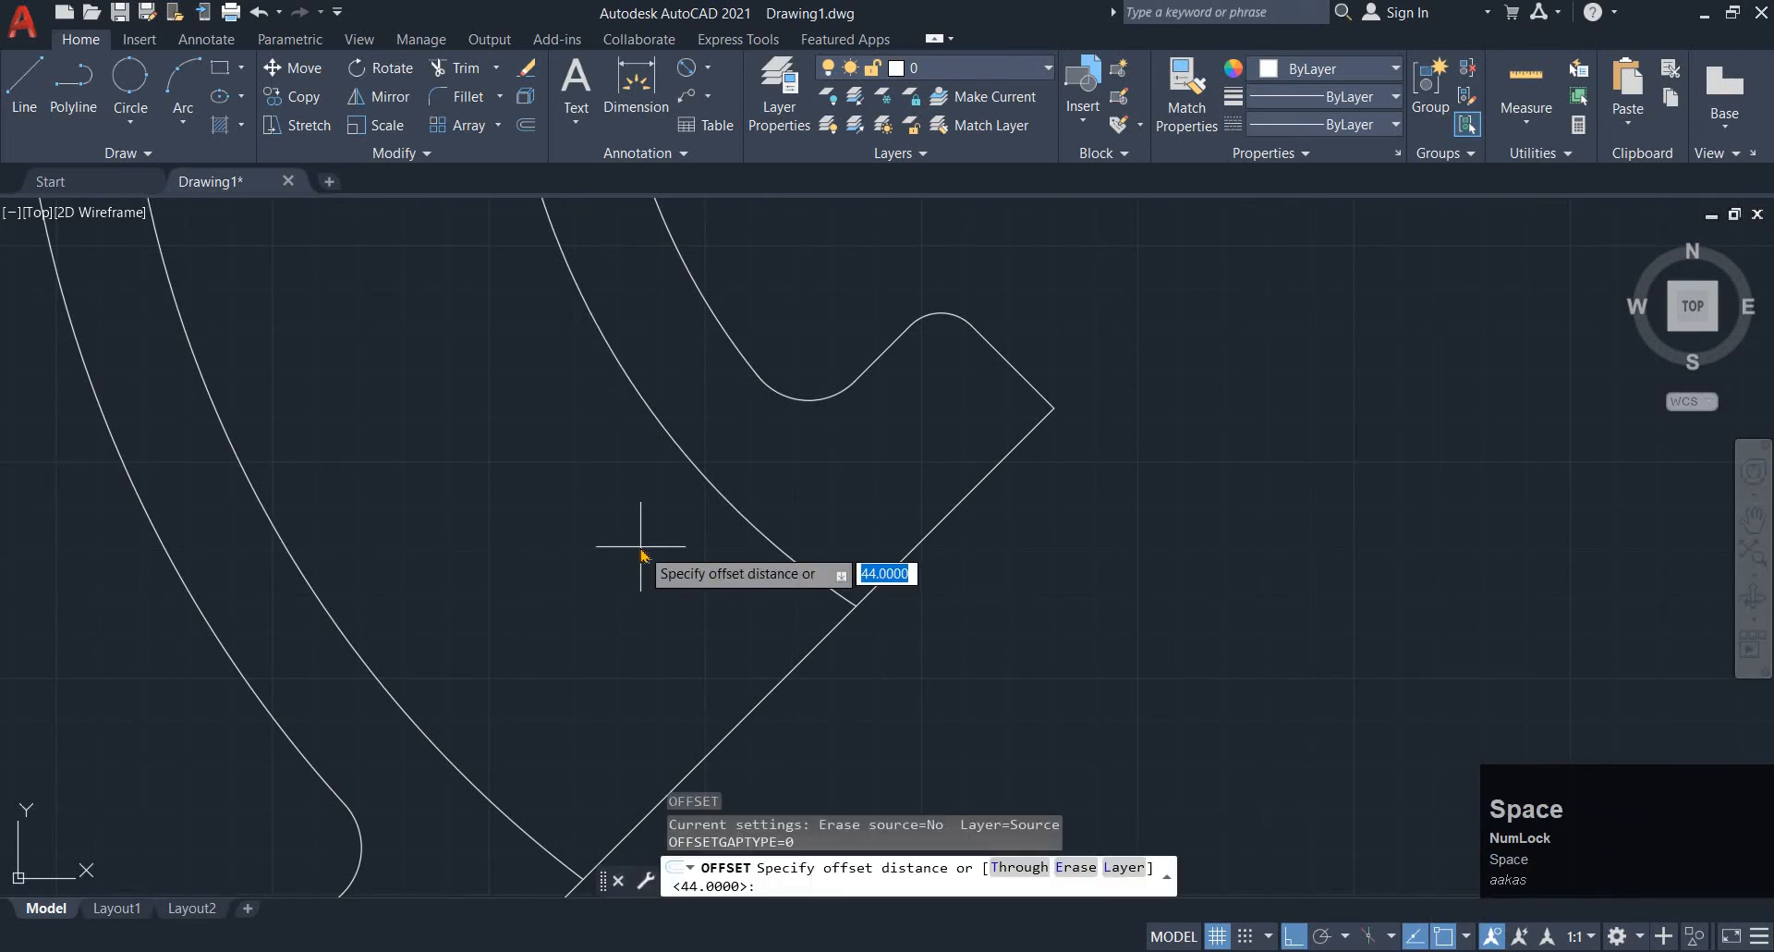
key(space)
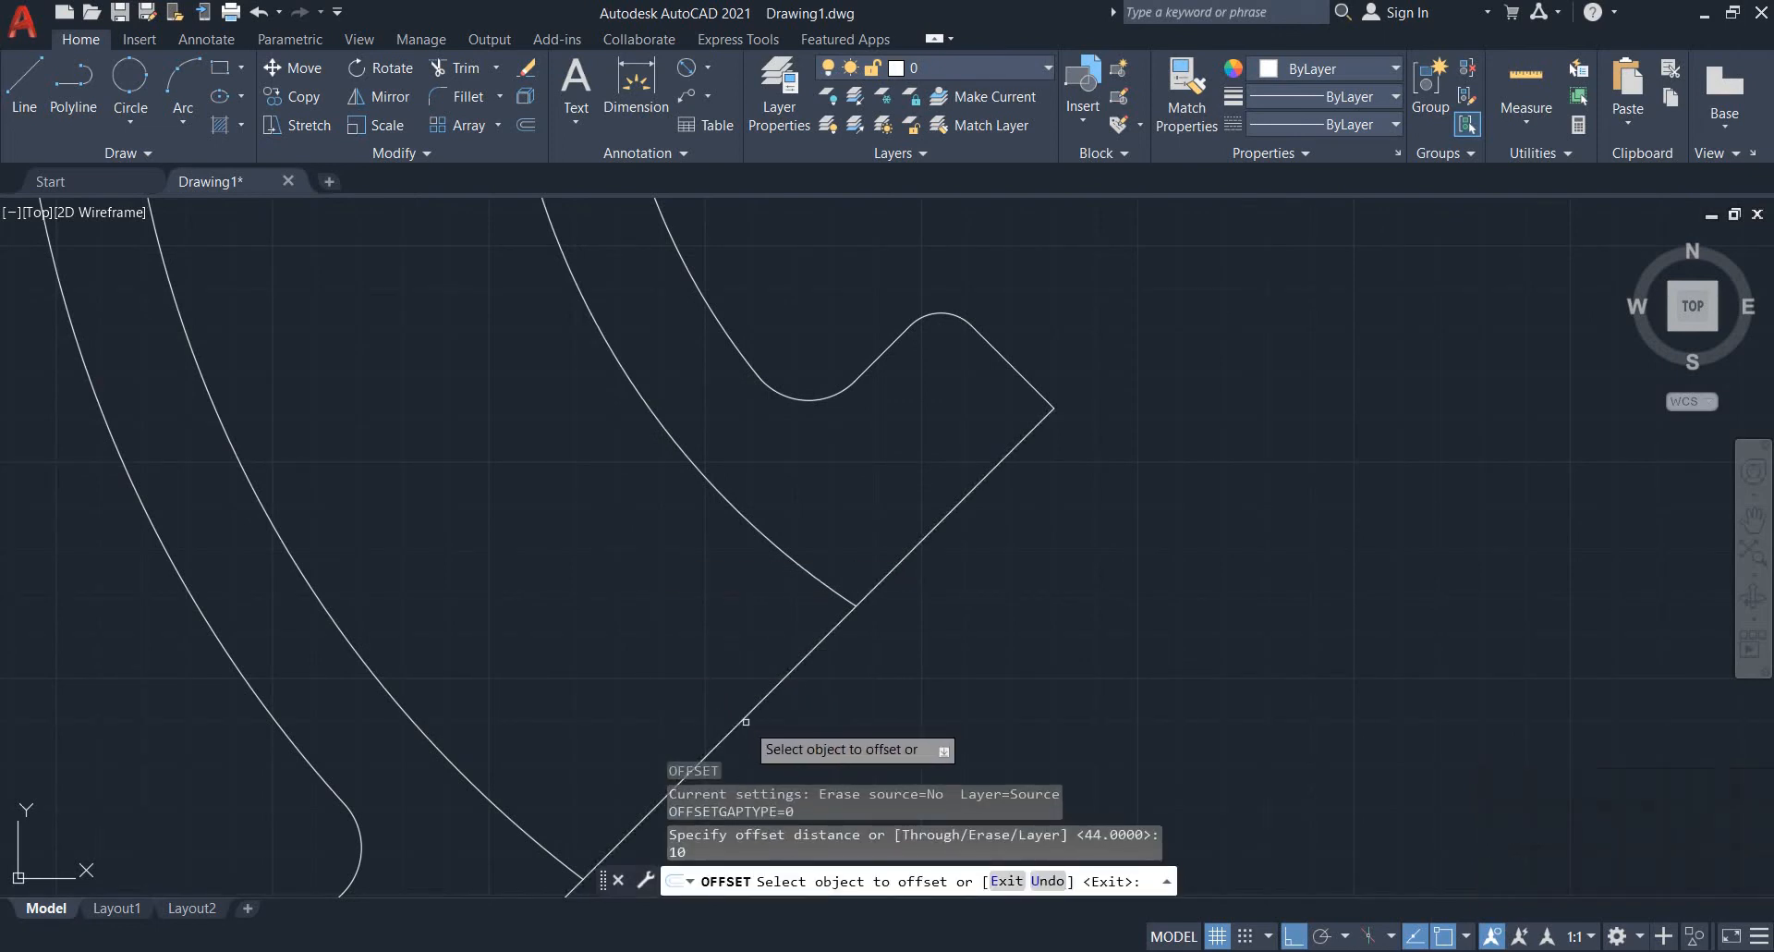
click(743, 719)
middle_drag(964, 737, 891, 567)
click(895, 543)
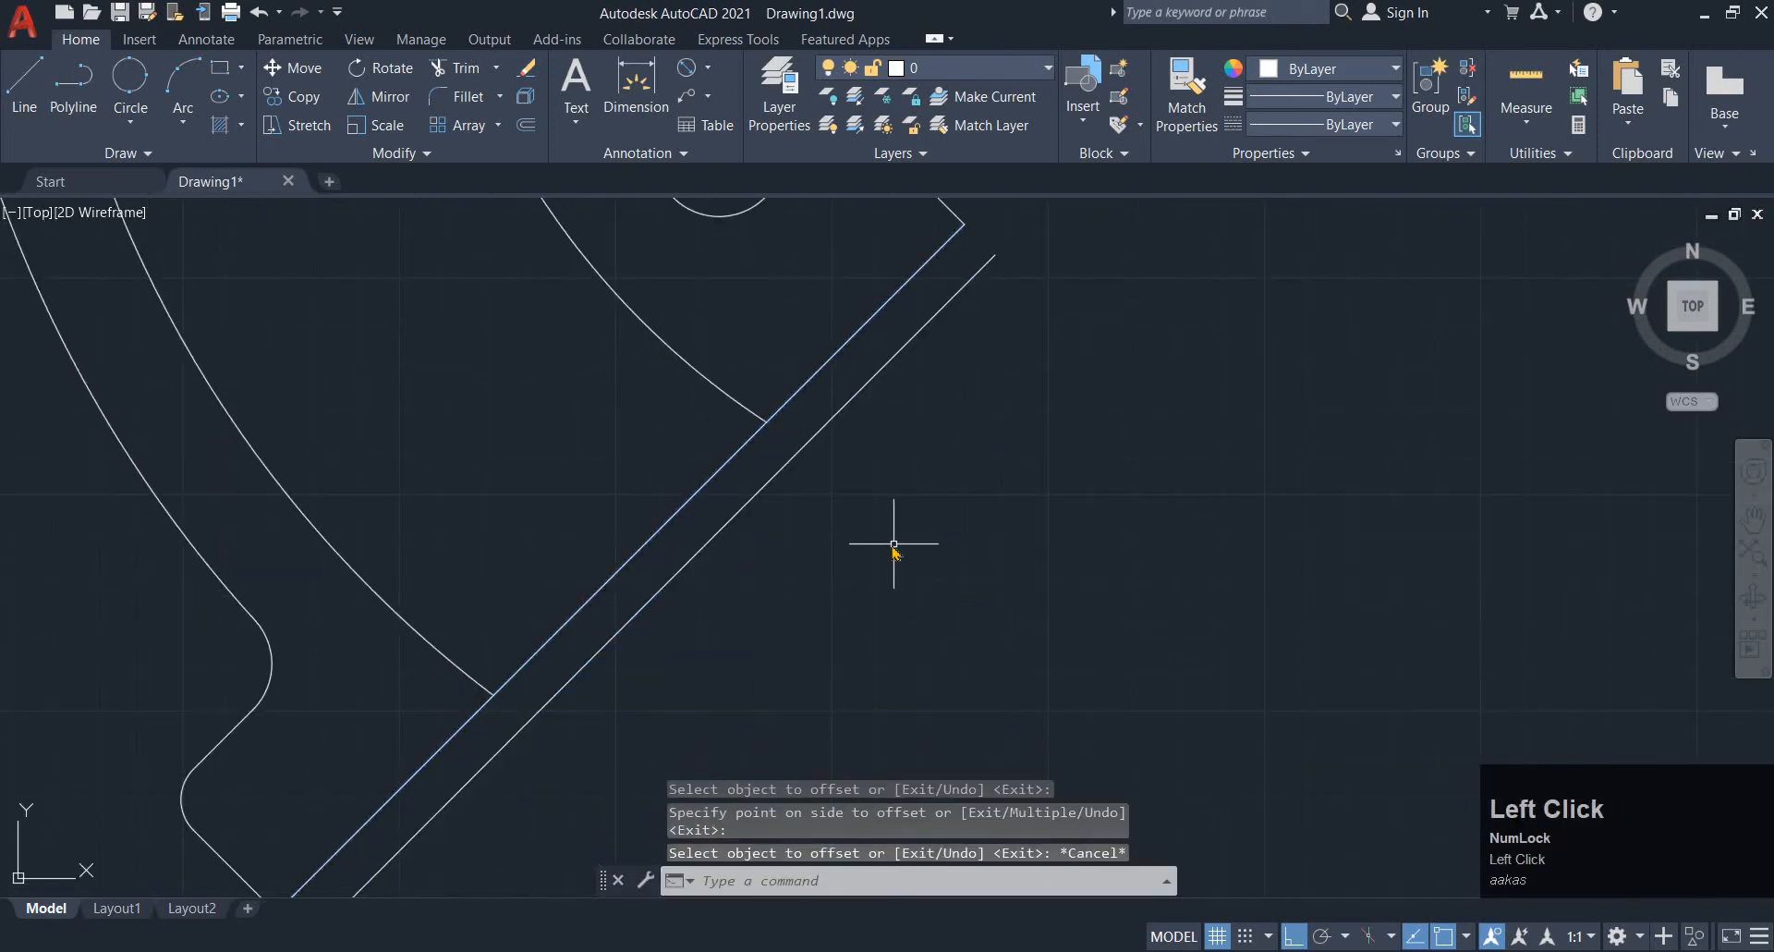
Check the reference image, then draw a short line joining the midpoints of the slanted flange face and its outer offset line
key(alt+Tab)
key(alt+Tab)
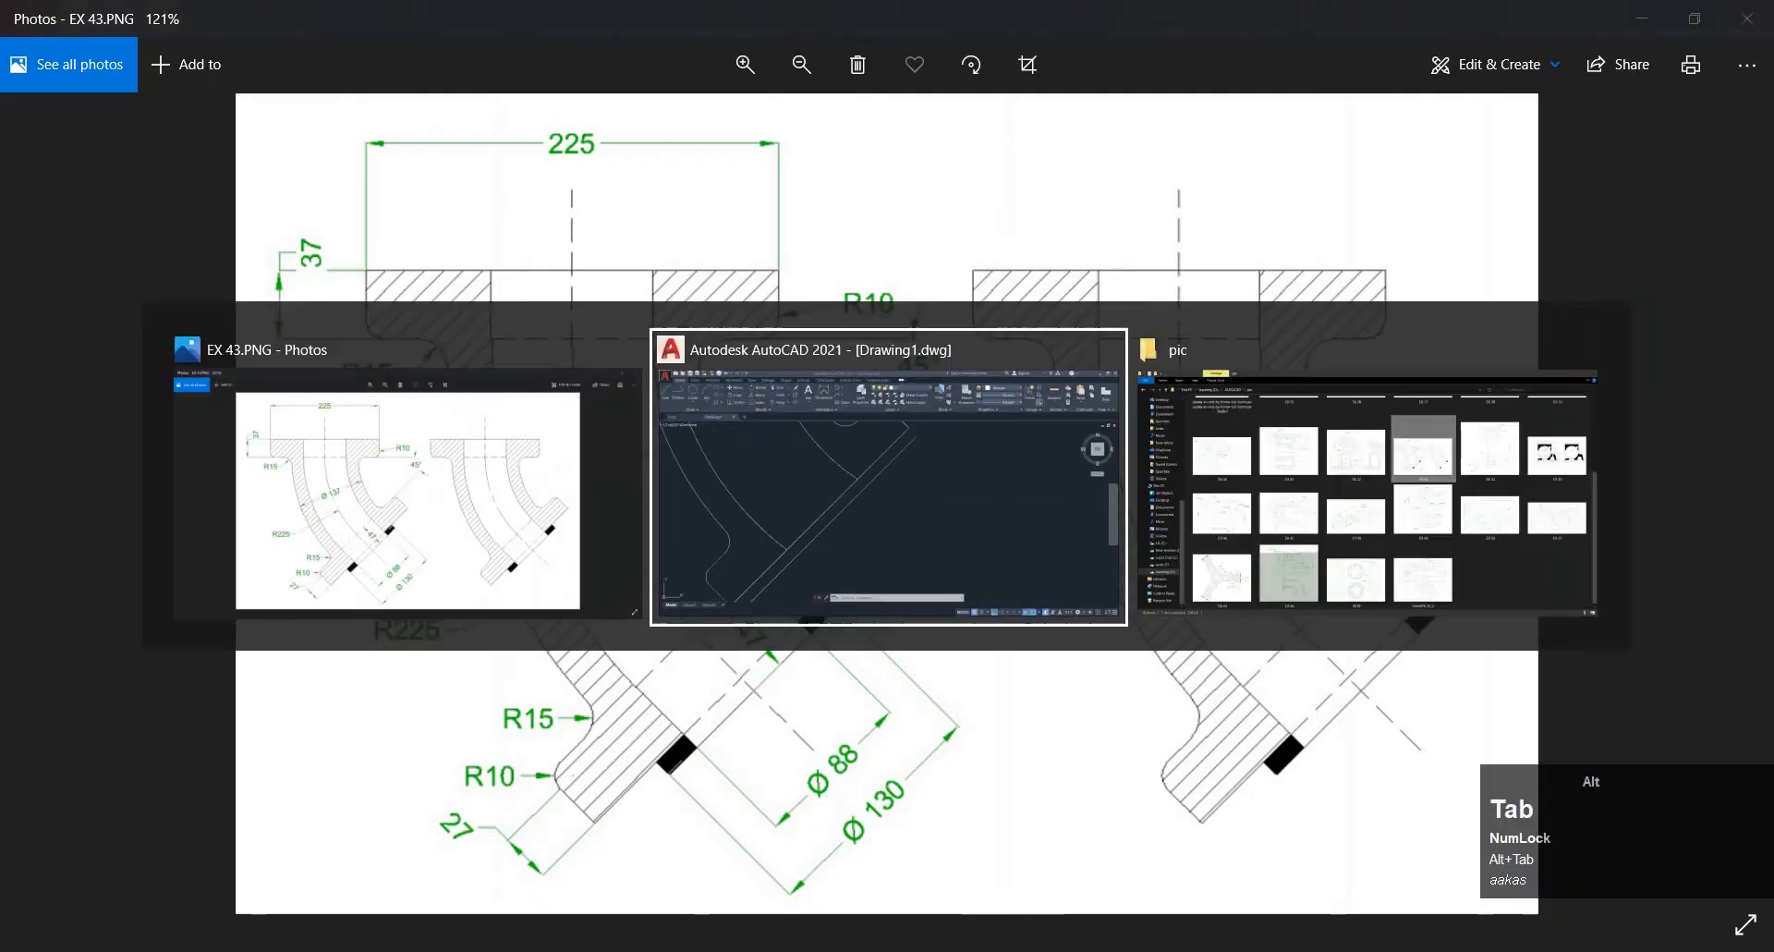
key(Escape)
key(Escape)
middle_drag(804, 693, 733, 656)
key(Escape)
key(Escape)
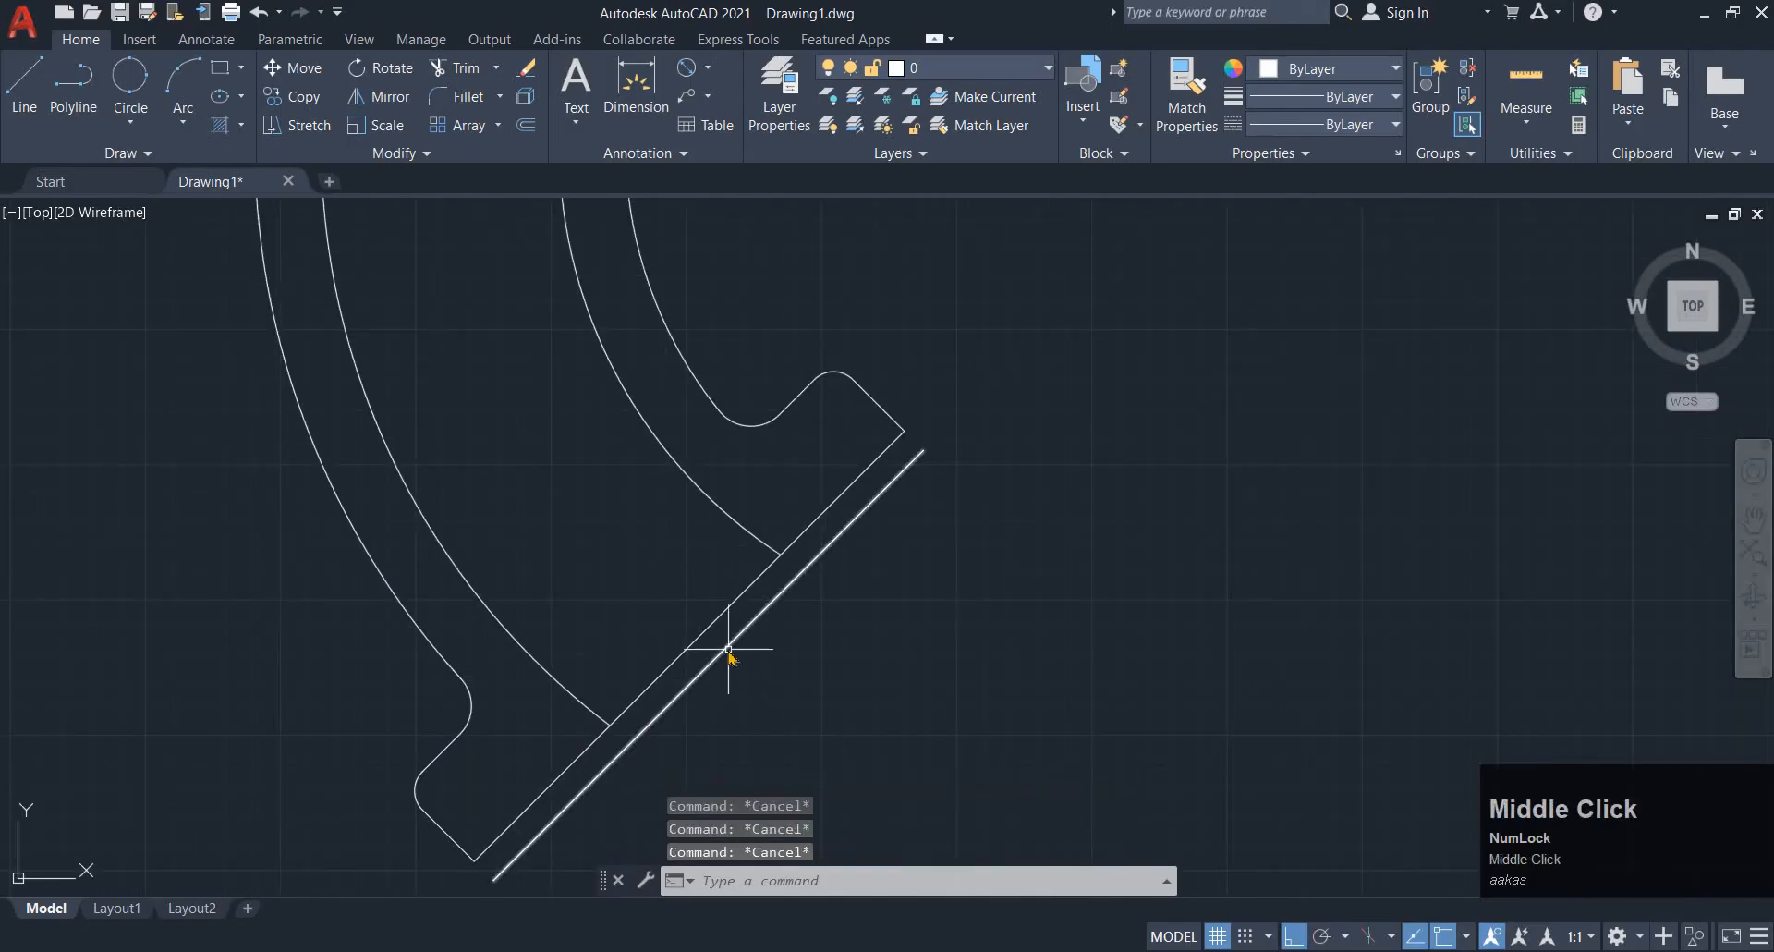
text(l)
key(space)
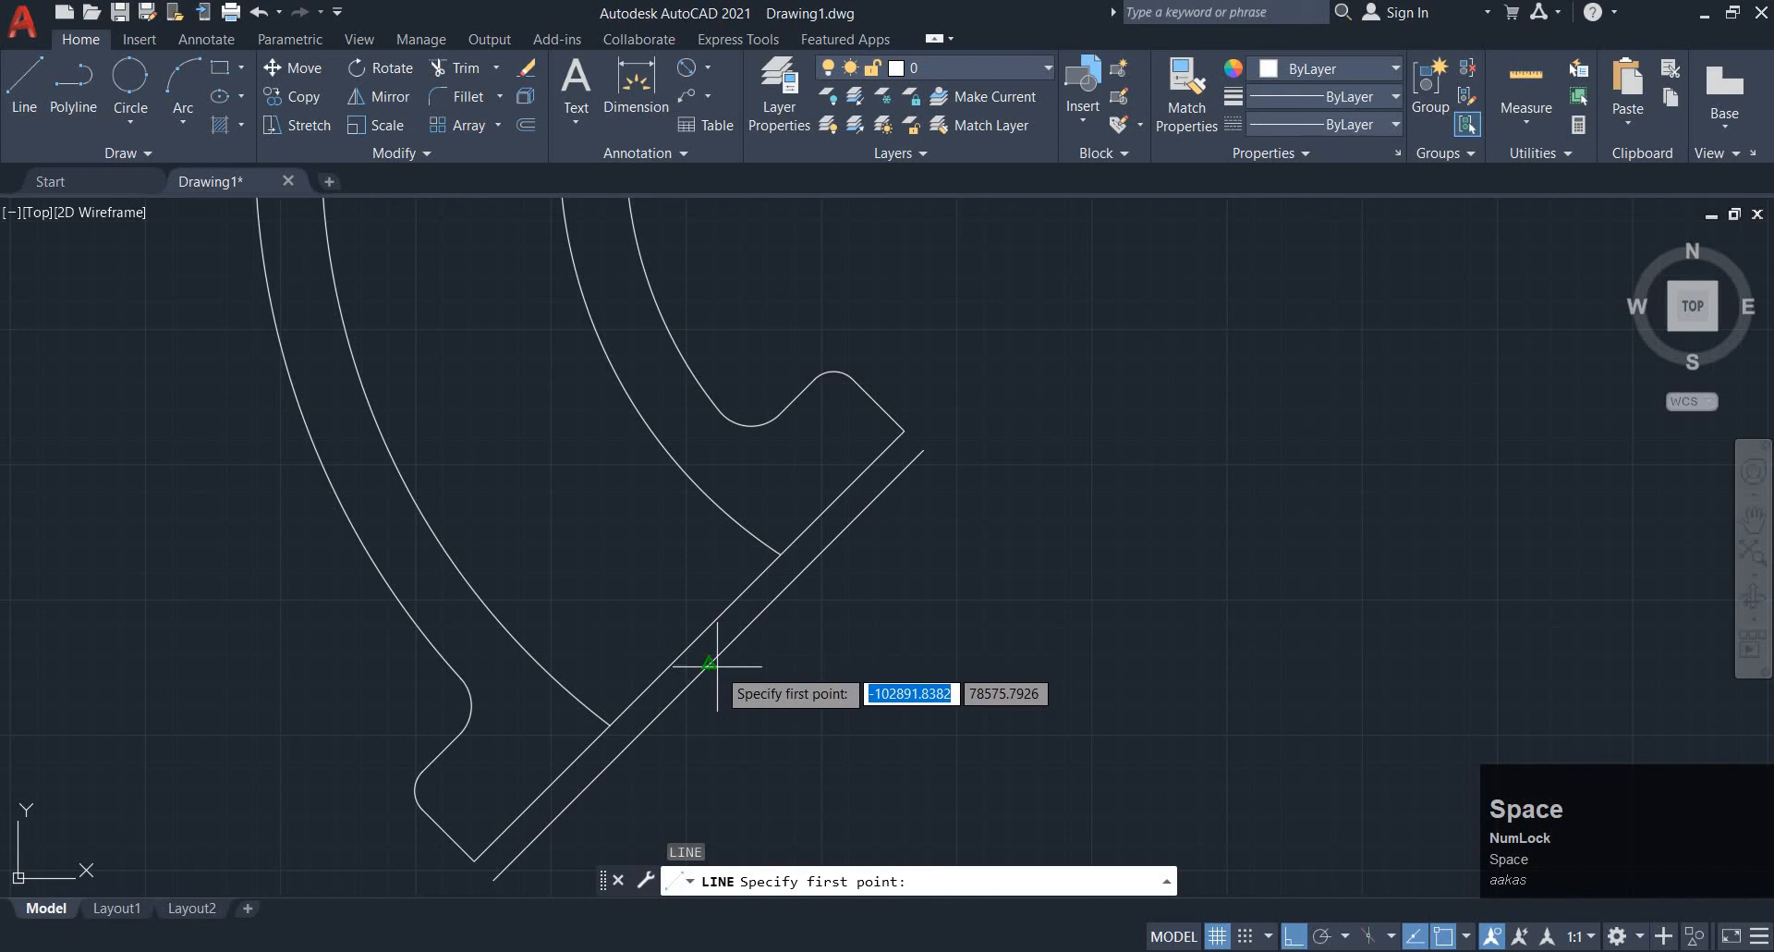
click(691, 647)
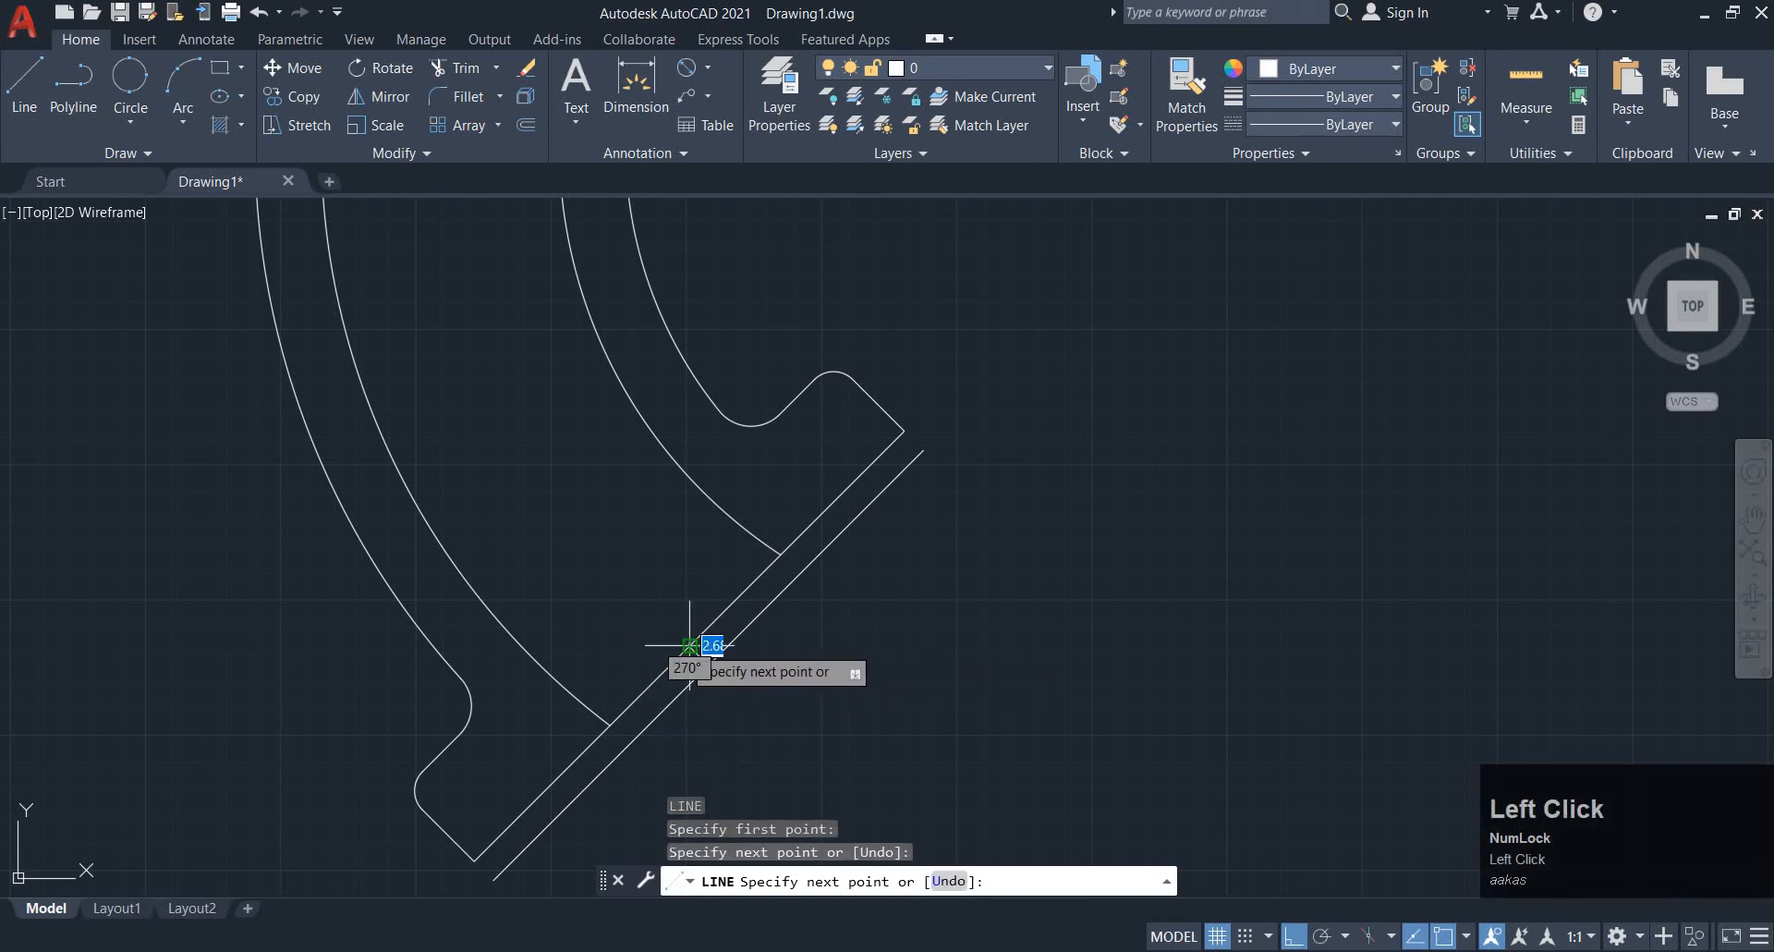
scroll(690, 645, up, 3)
key(Escape)
key(Escape)
key(Escape)
Offset the short midpoint line by 130/2 to both sides along the slanted flange face
text(o)
key(space)
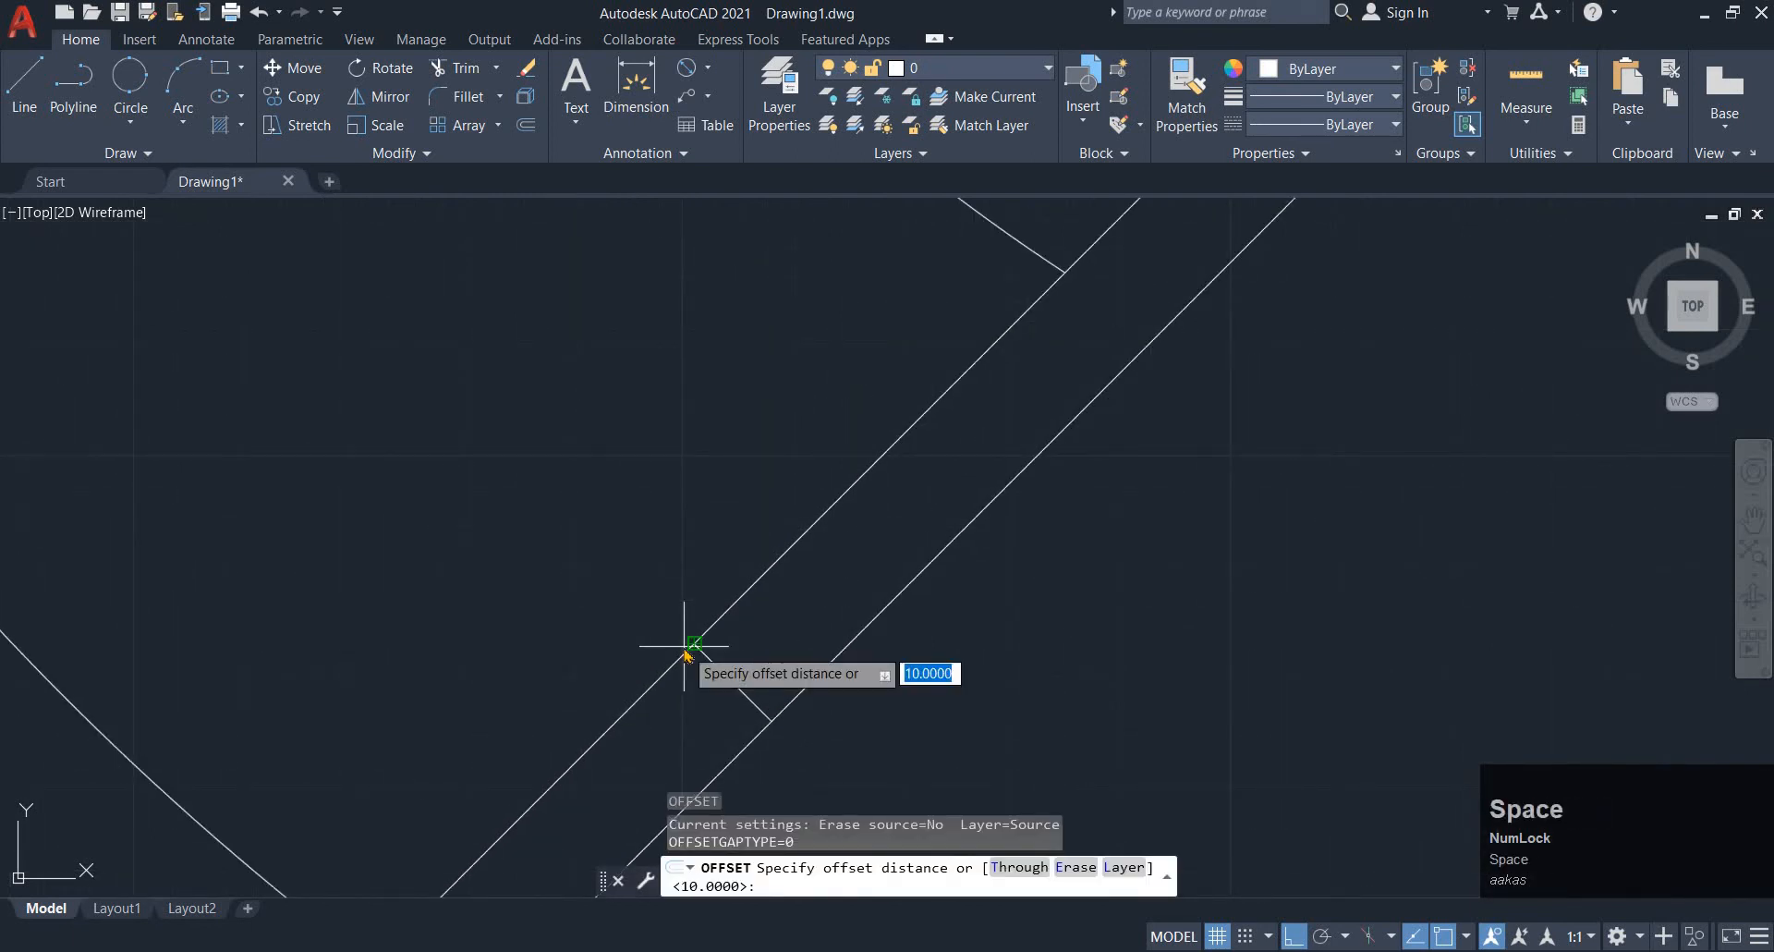
text(130/2)
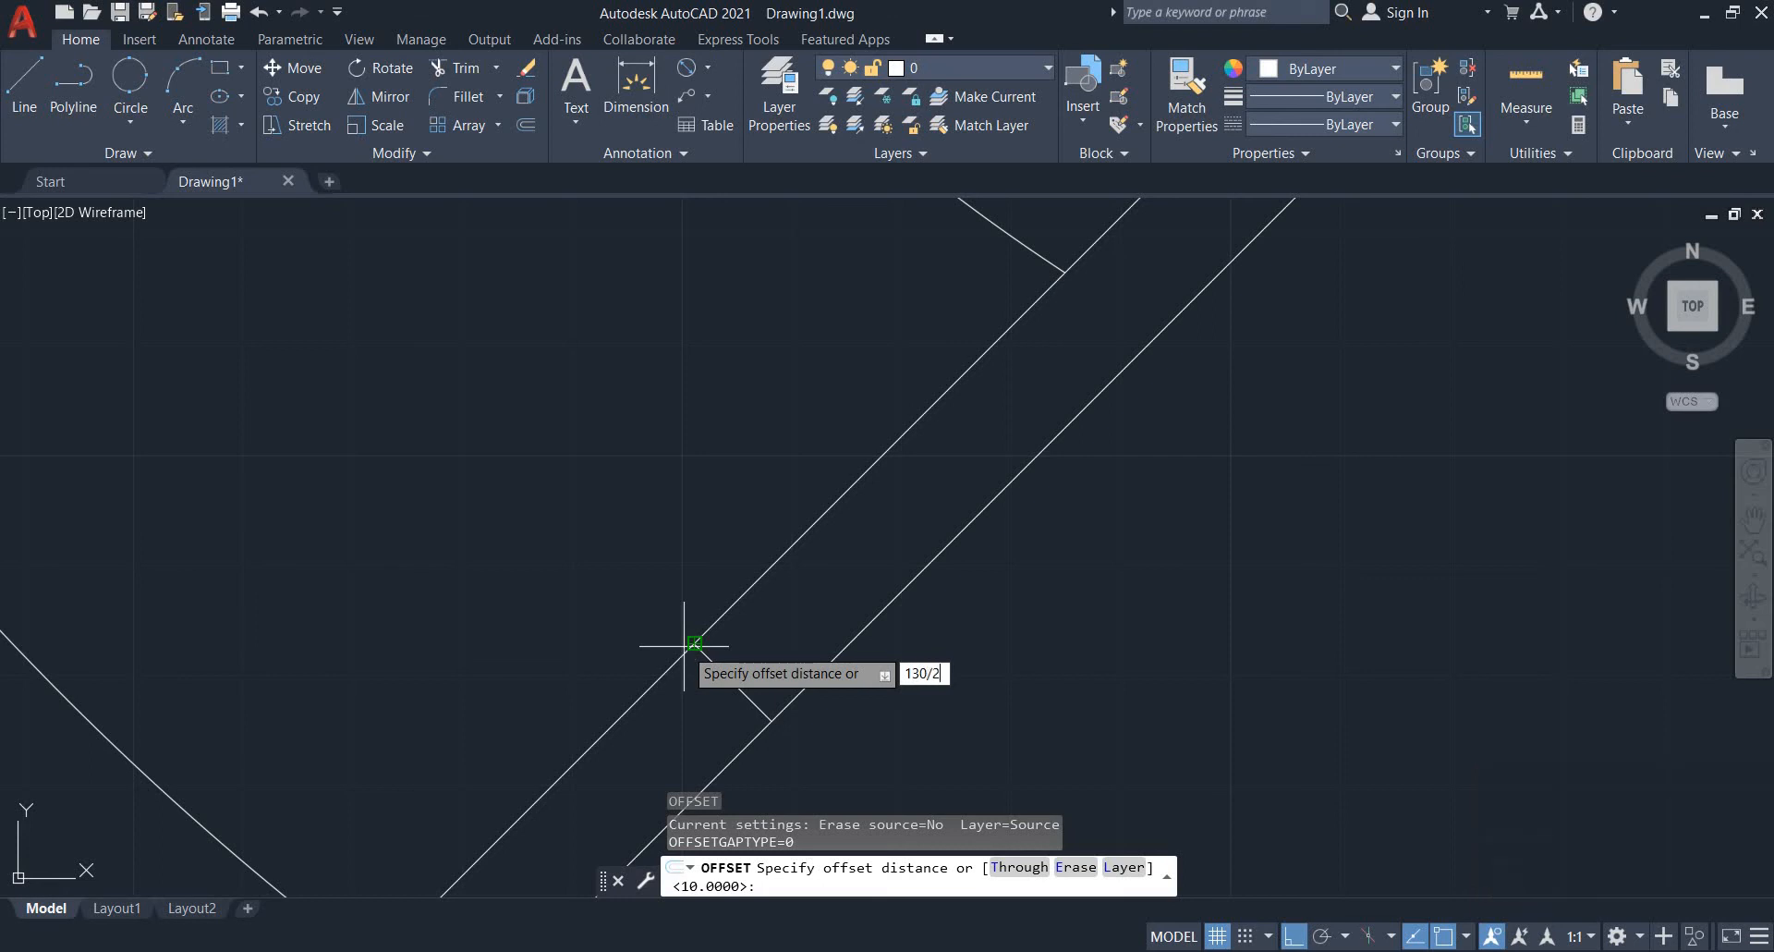
key(space)
scroll(796, 670, down, 3)
click(729, 646)
middle_click(807, 543)
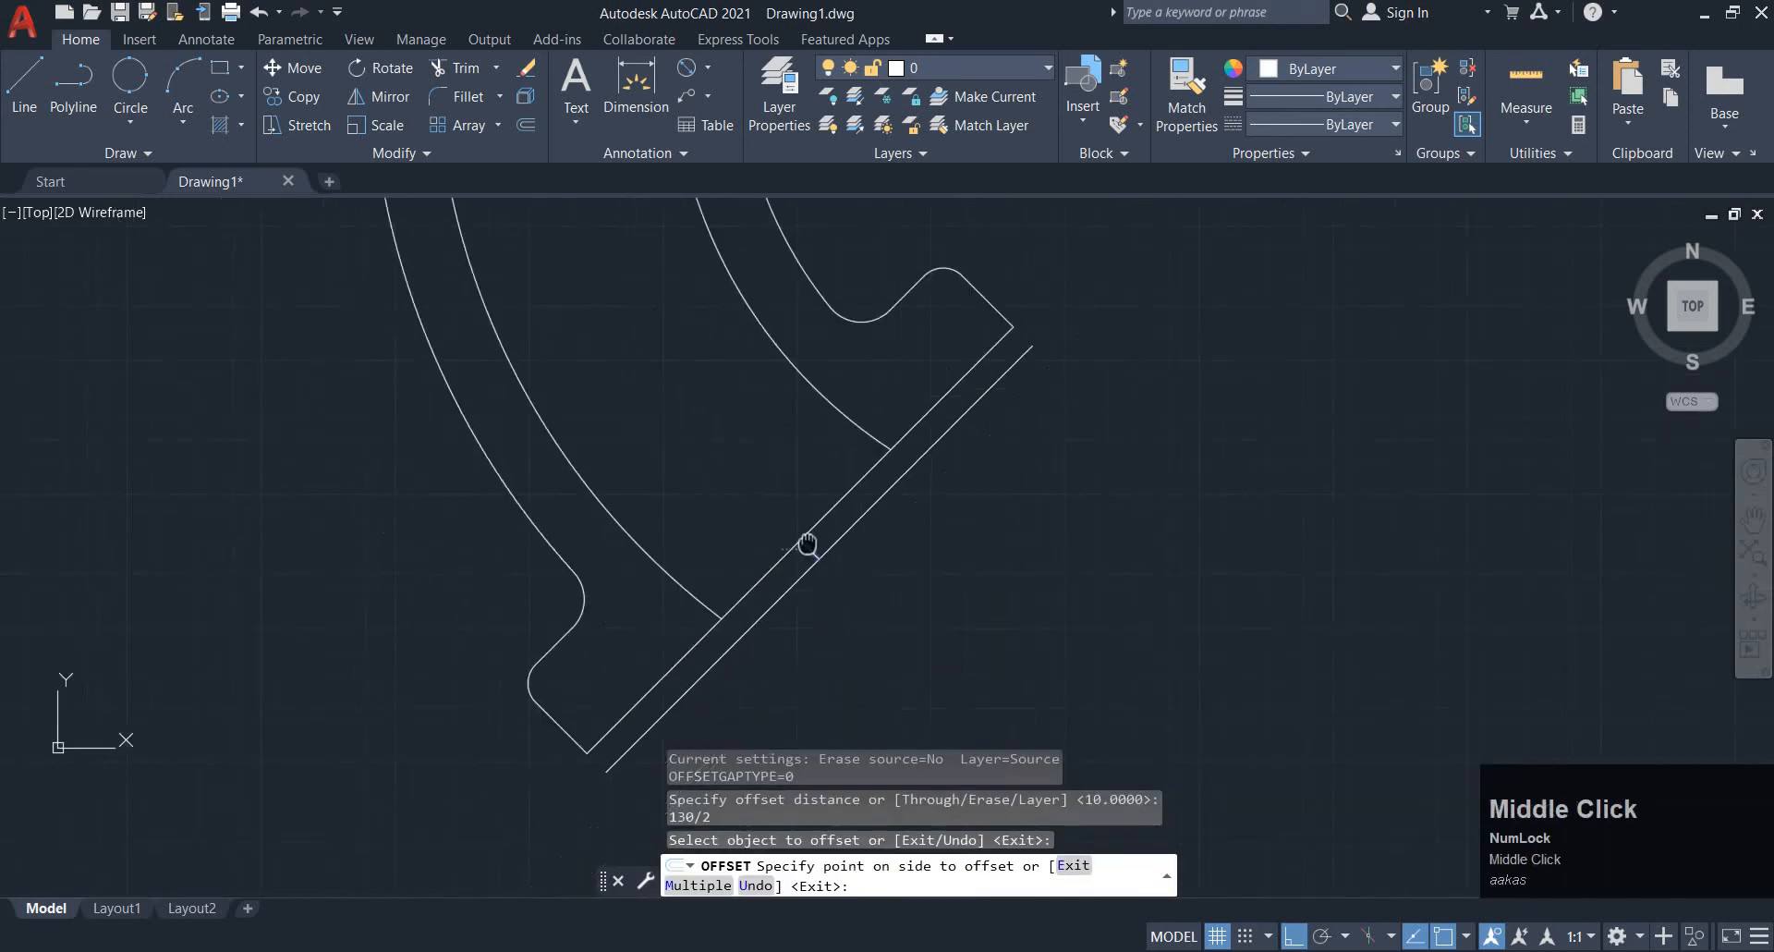
middle_drag(807, 544, 818, 510)
click(665, 674)
click(819, 518)
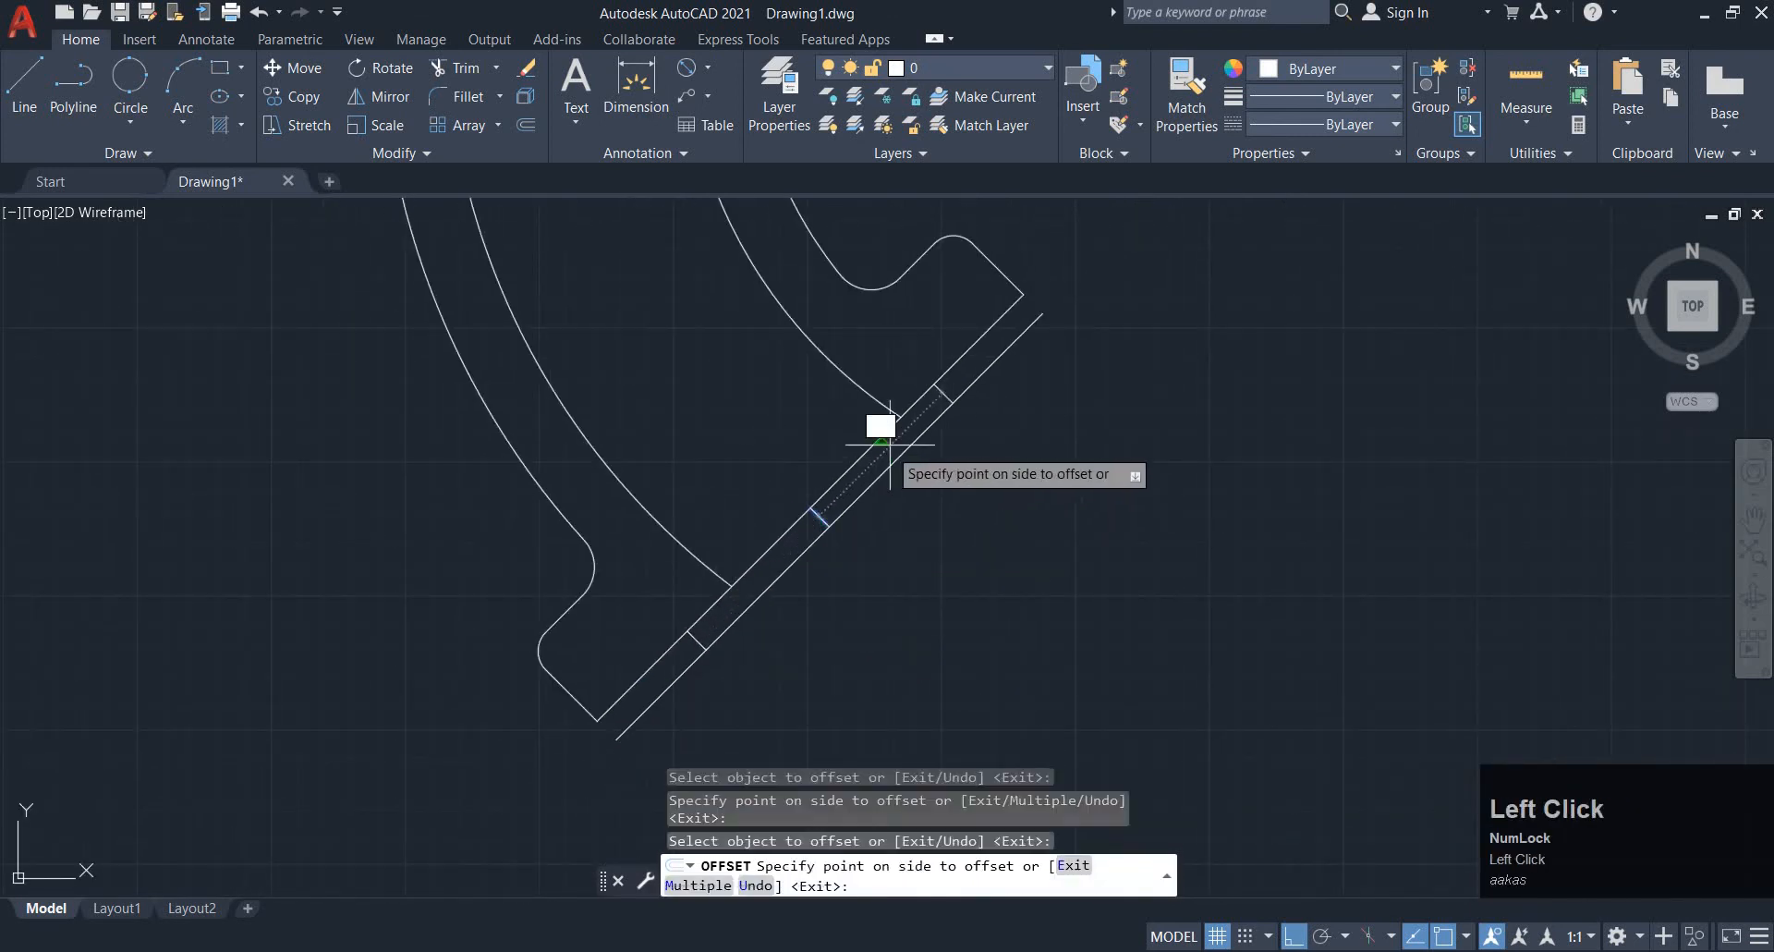
click(968, 425)
key(Escape)
Trim both ends of the outer offset line that project beyond the two short end lines
text(tr)
key(space)
click(972, 380)
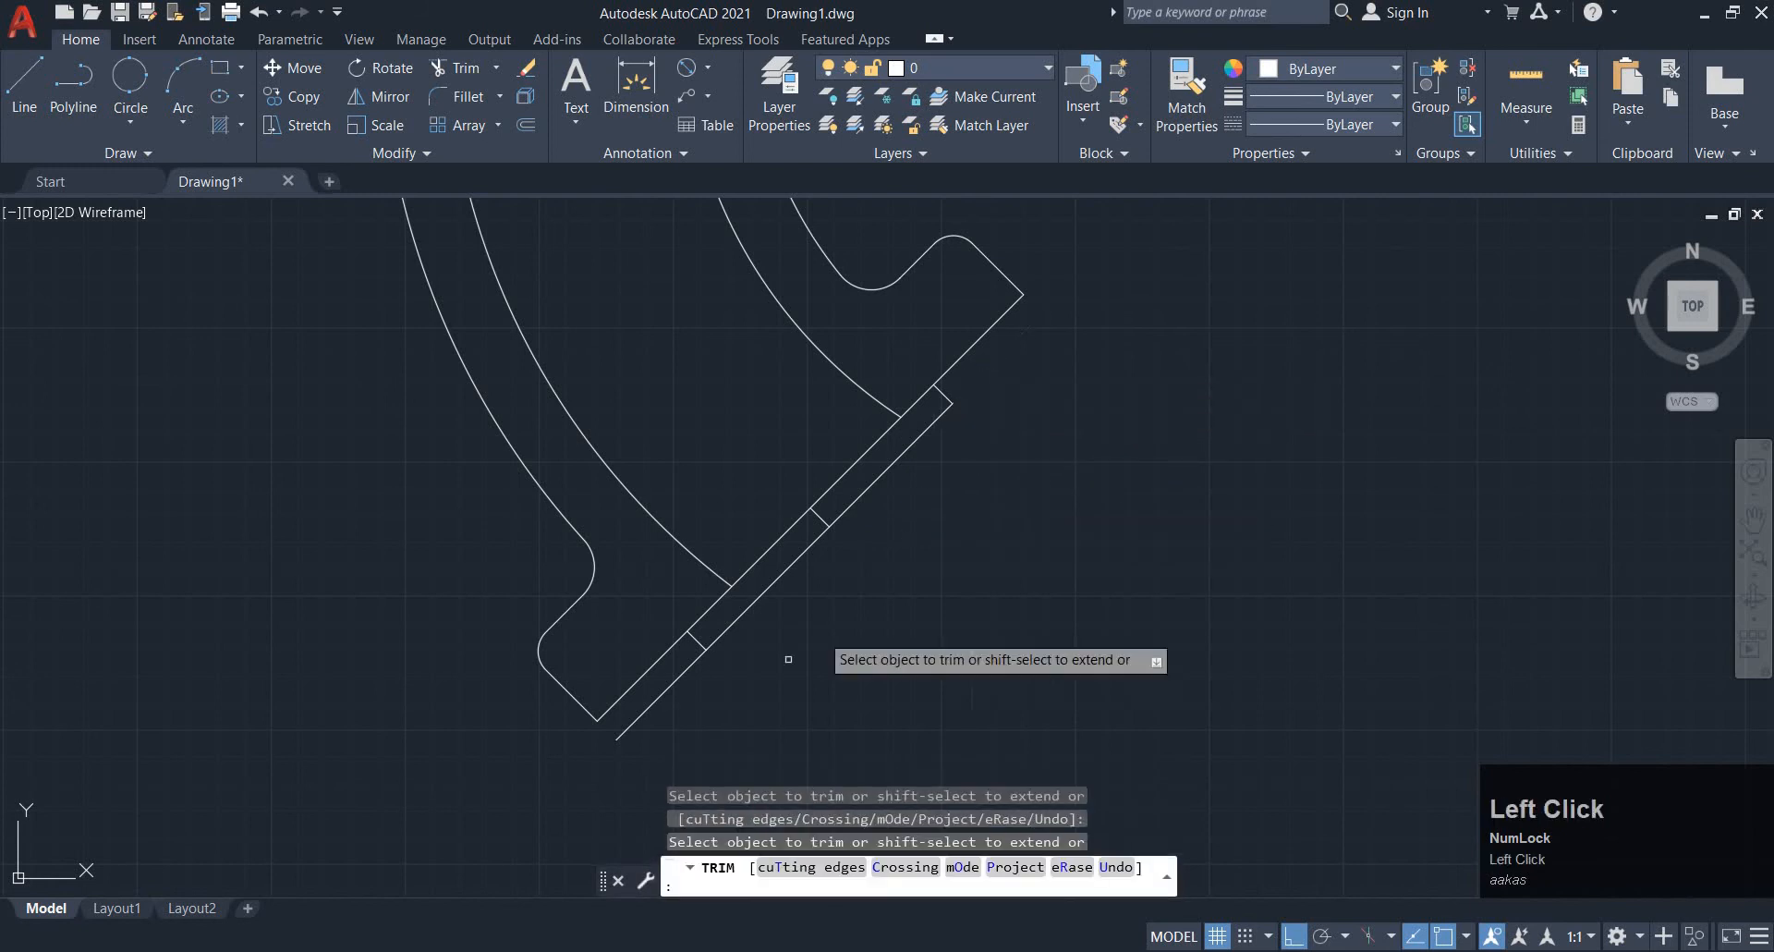
click(663, 693)
key(Escape)
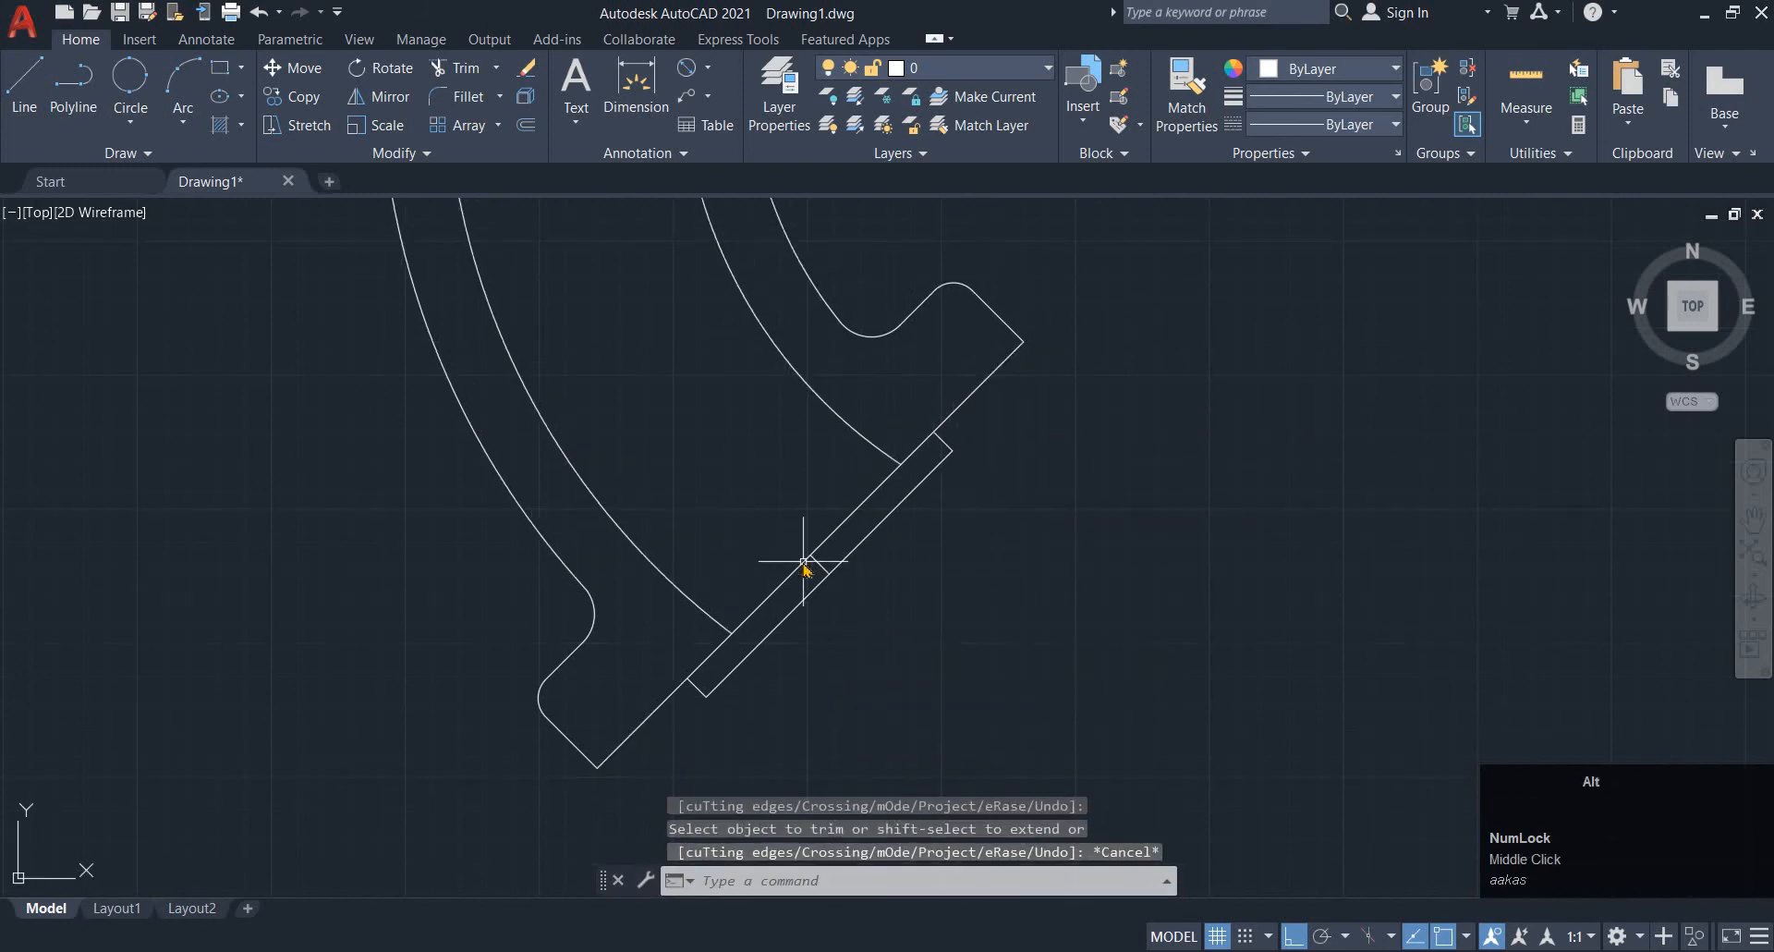
Check the reference image, then trim away the short midpoint line and the slanted flange face between the bore arcs
key(alt+Tab)
key(alt+Tab)
scroll(812, 601, up, 1)
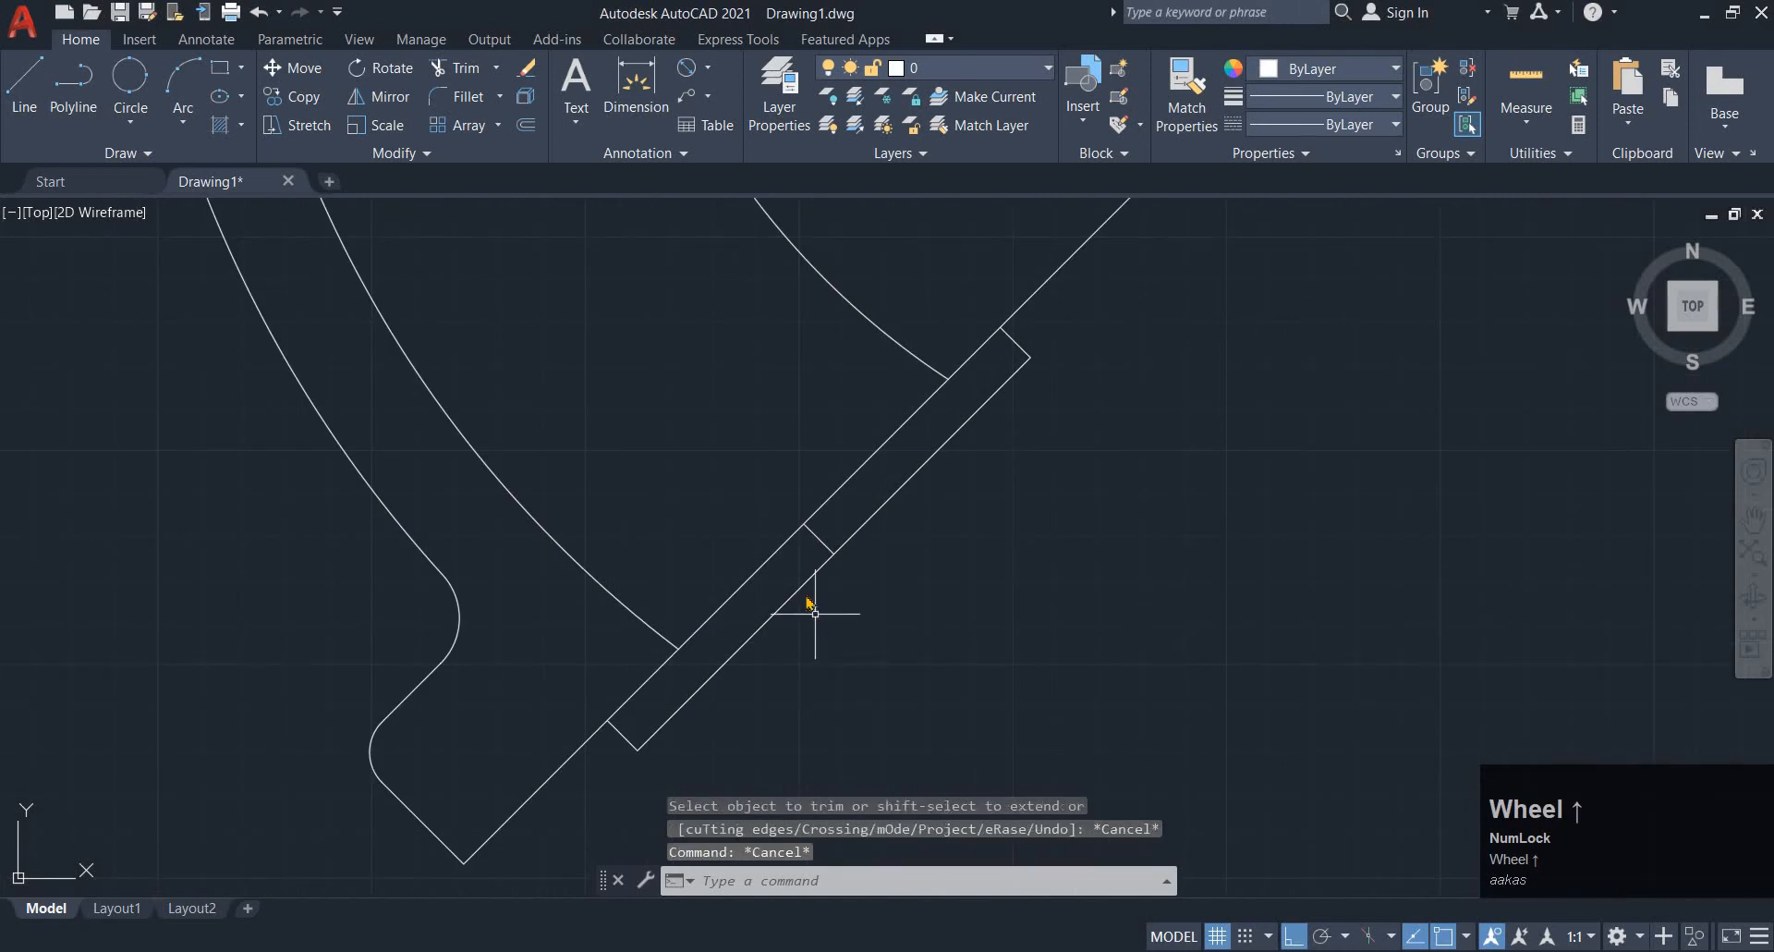
text(tr)
key(space)
click(828, 497)
click(820, 537)
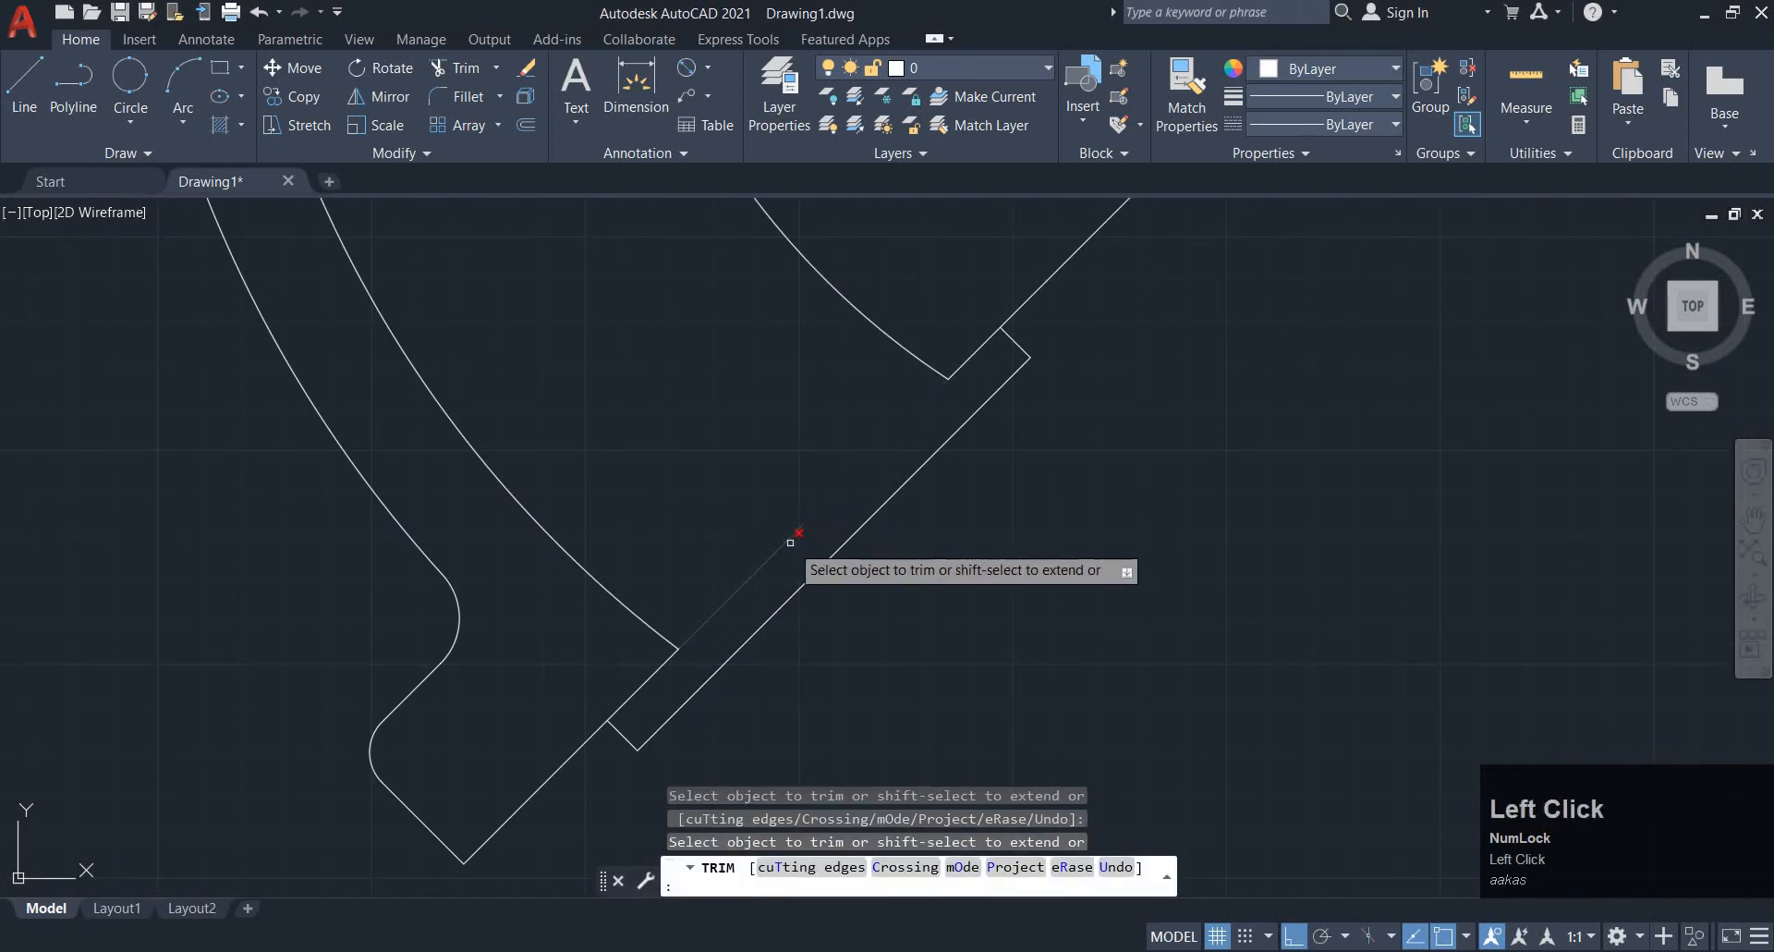
click(789, 541)
scroll(839, 470, down, 2)
middle_drag(846, 497, 843, 581)
Check the reference image, then draw a separate line joining the bore arcs' lower ends across the slanted flange opening
key(alt+Tab)
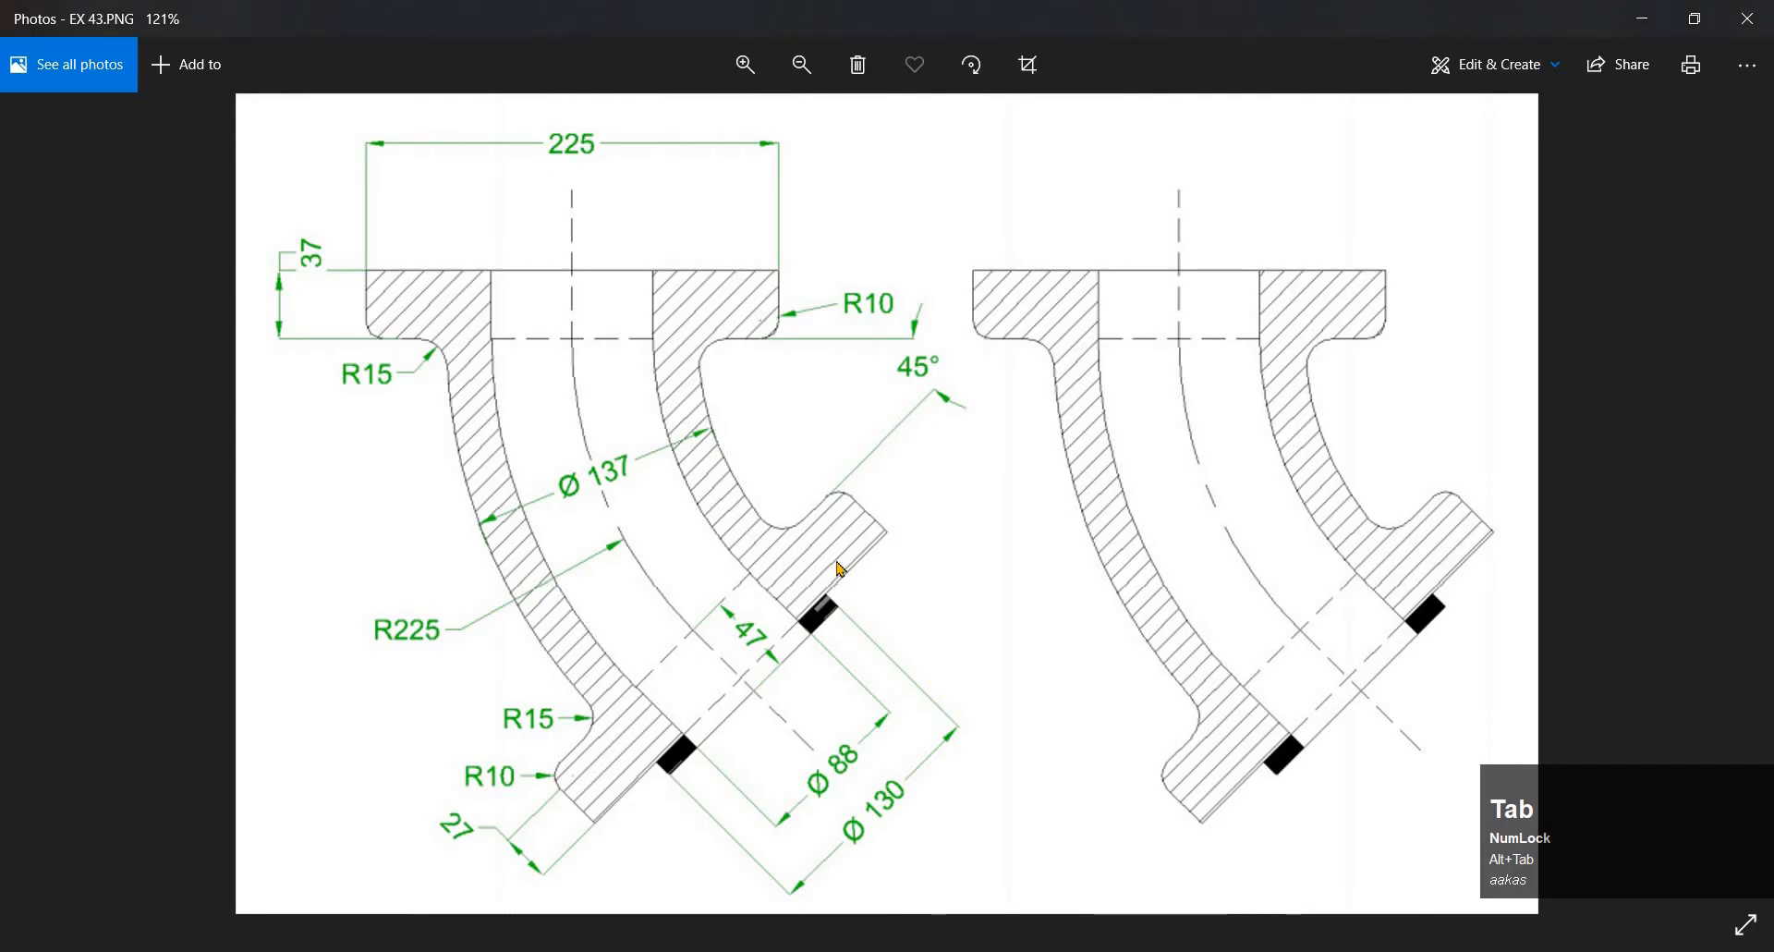
key(alt+Tab)
key(Escape)
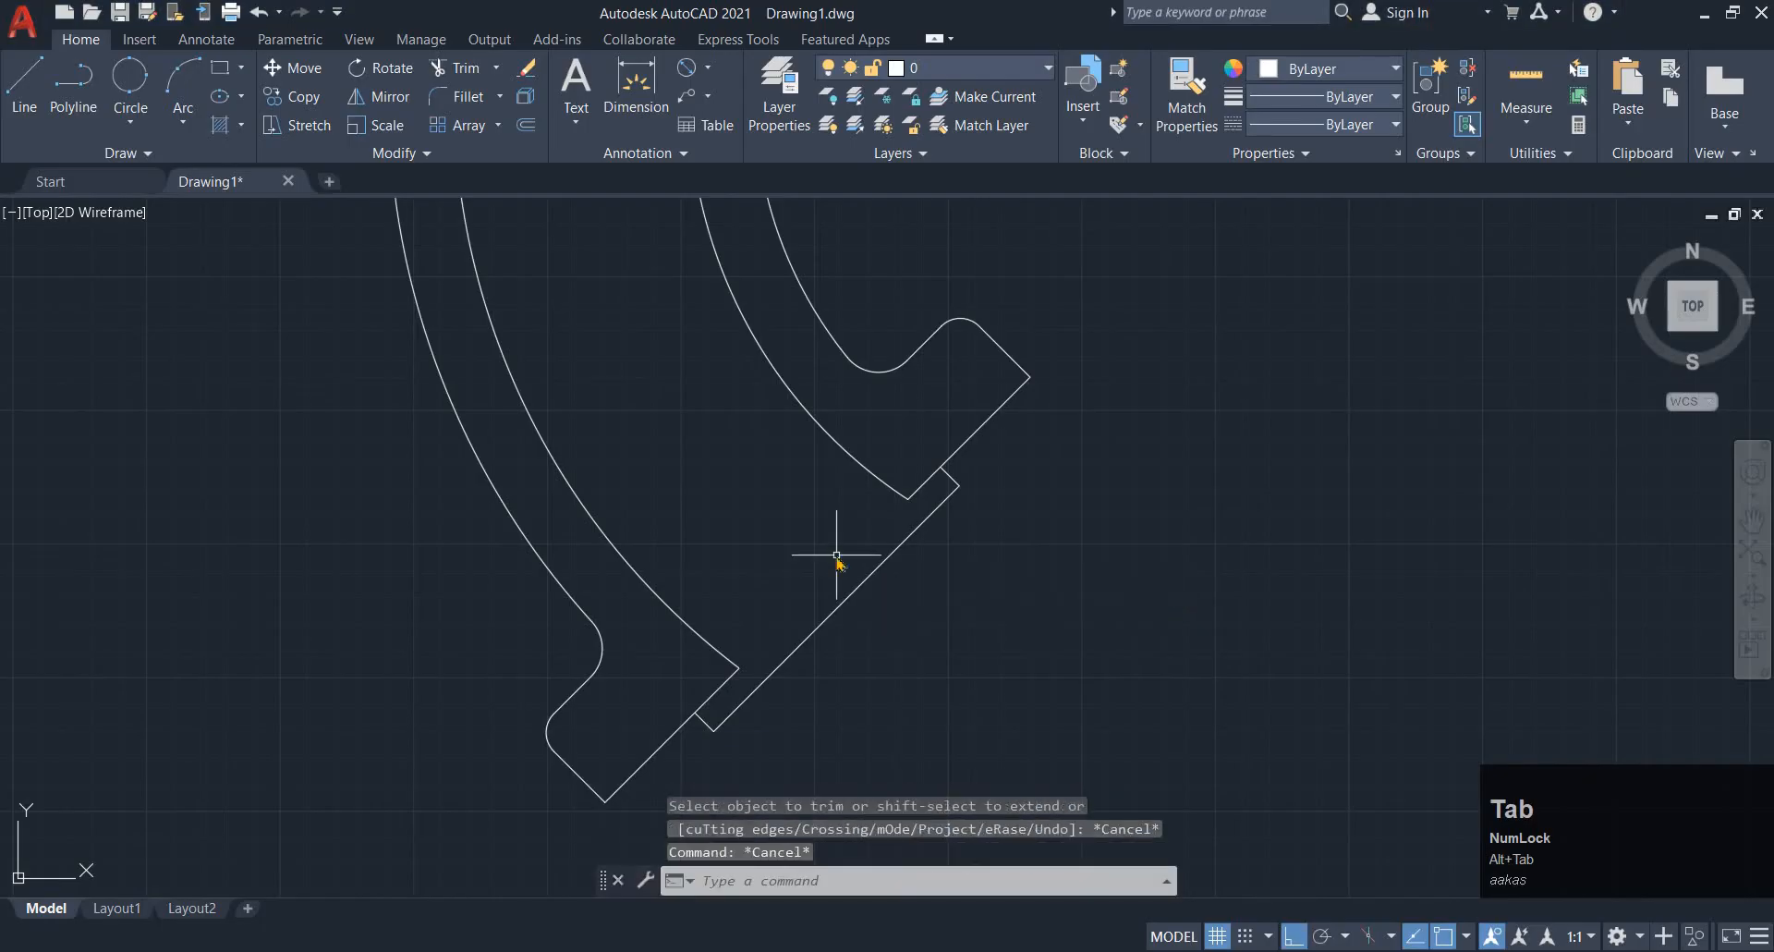
text(l)
key(space)
click(908, 499)
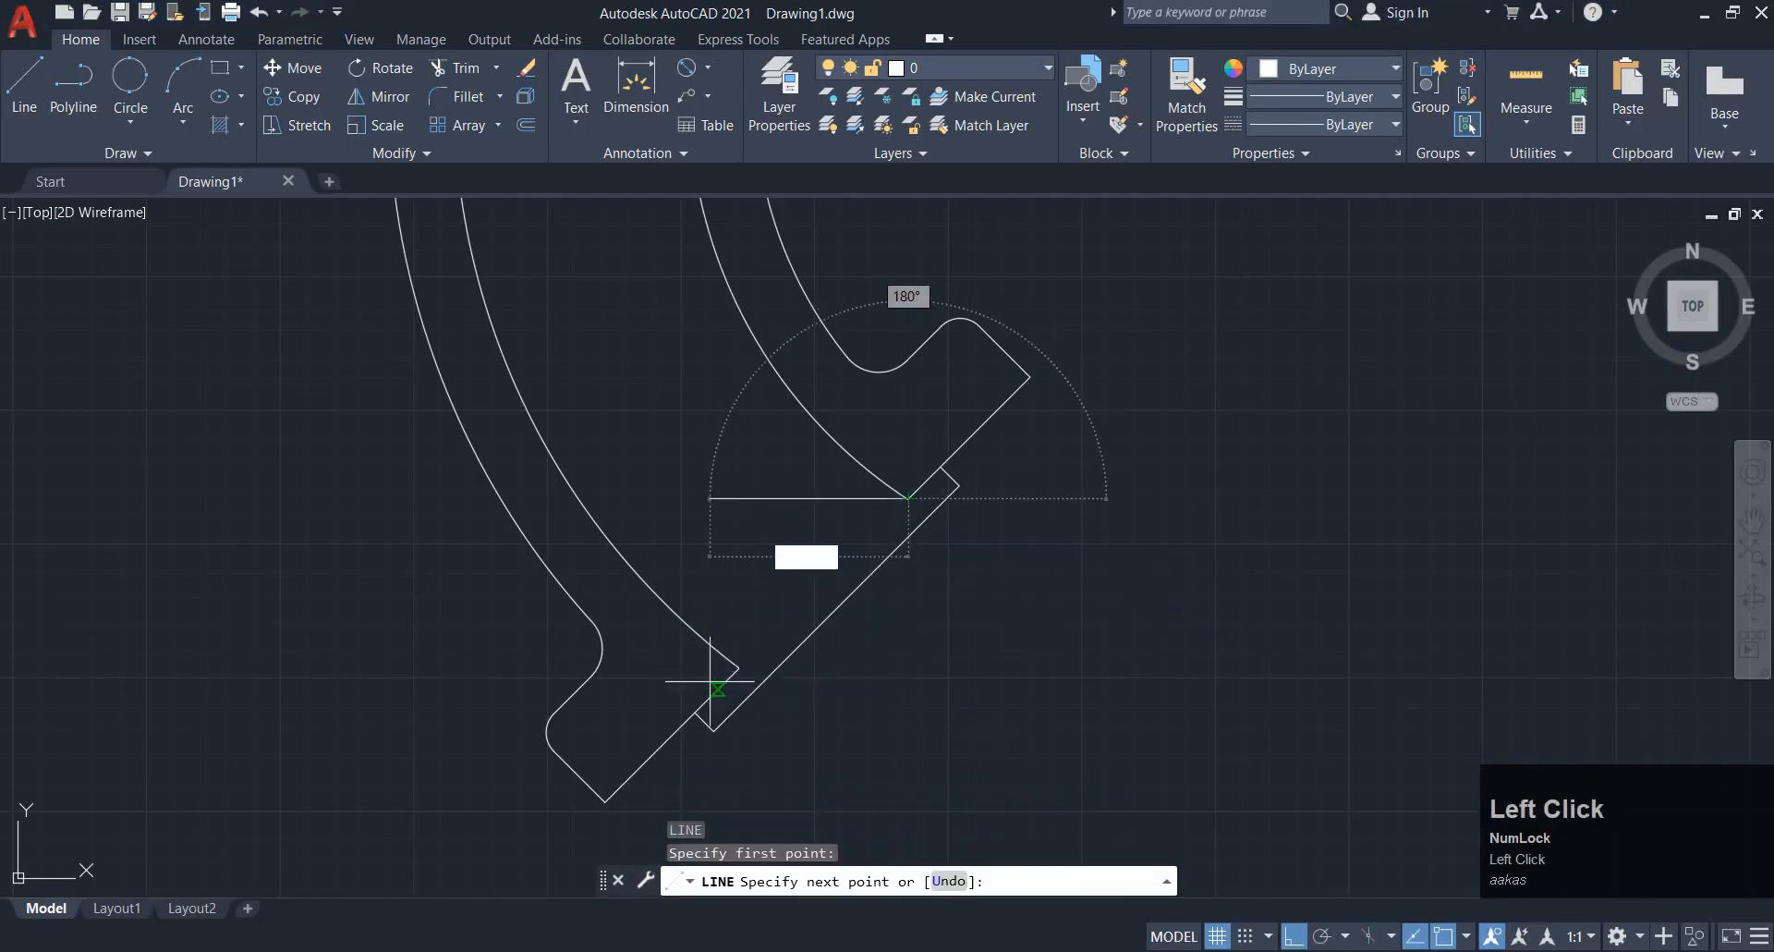
click(742, 665)
key(Escape)
Load the BORDERX2 linetype into the drawing
click(1321, 123)
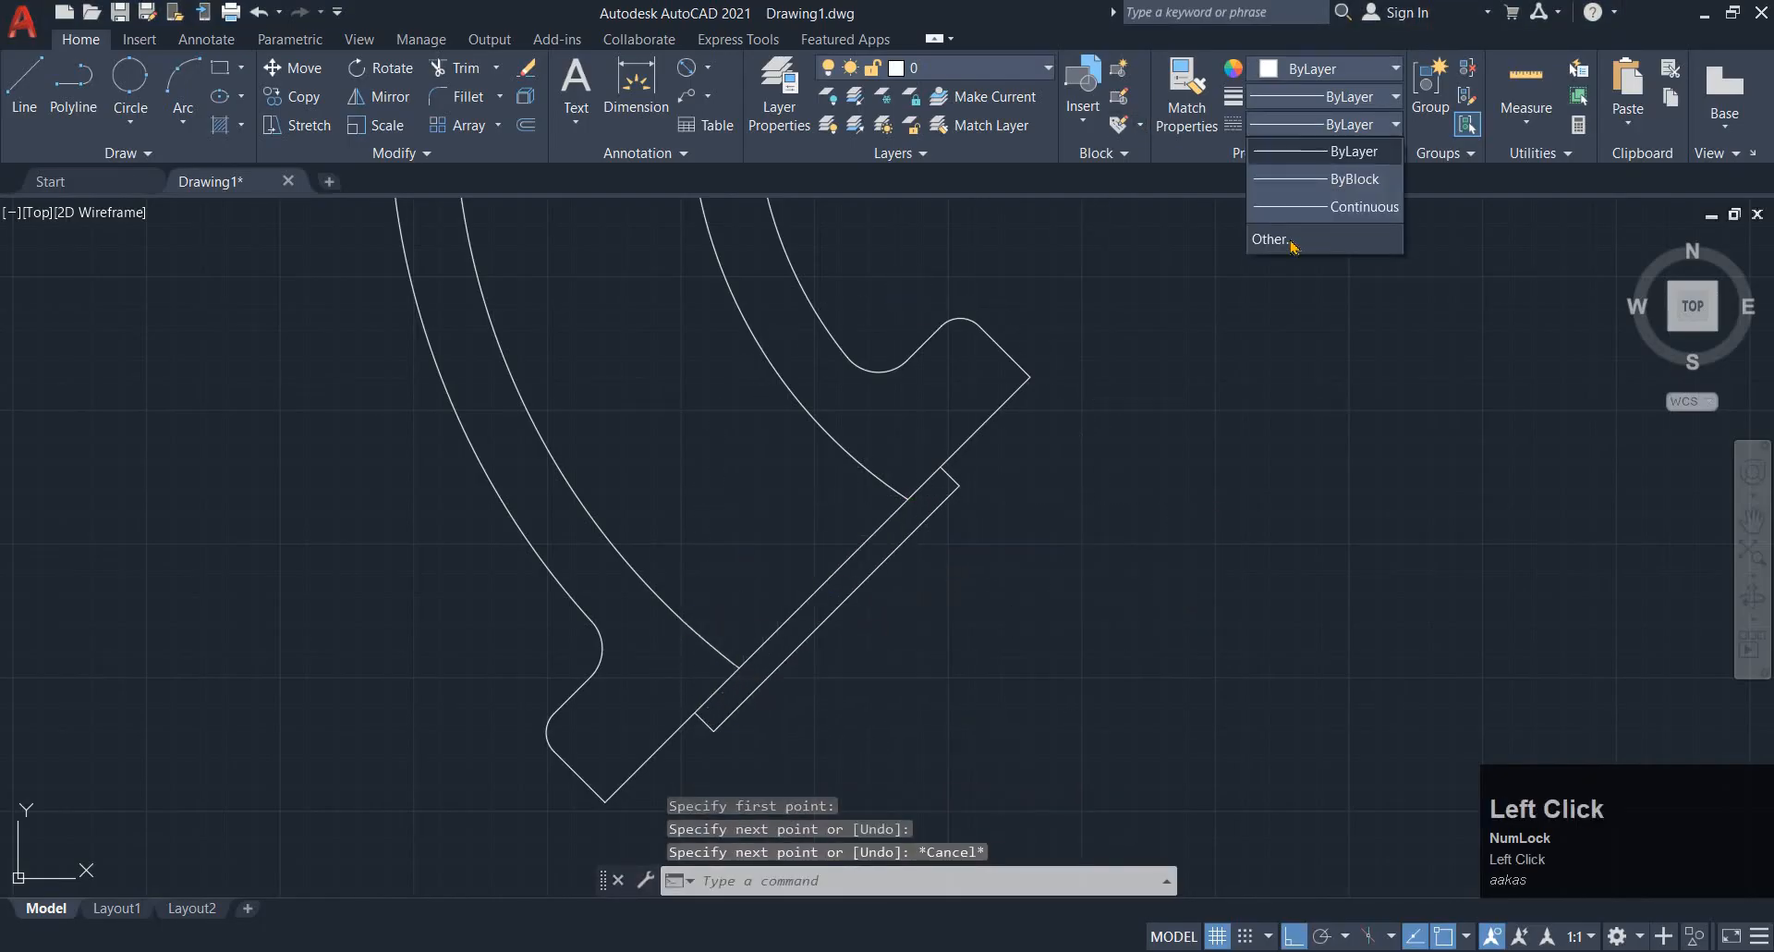
click(1263, 242)
click(651, 262)
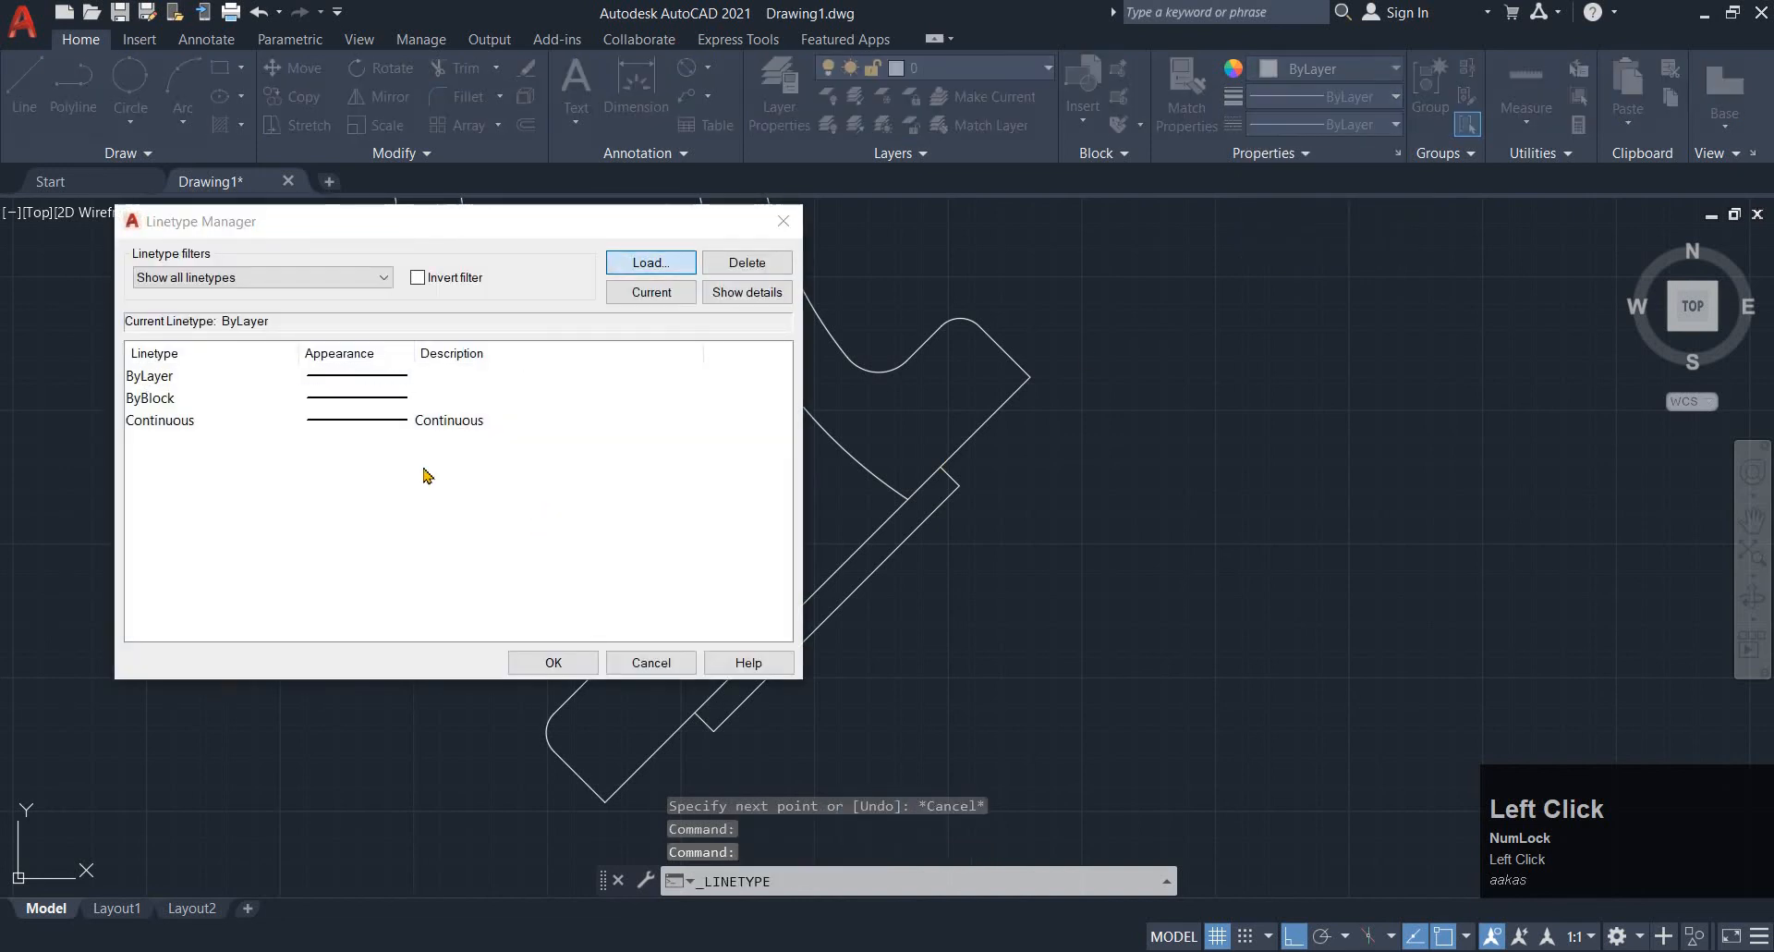
scroll(462, 462, down, 5)
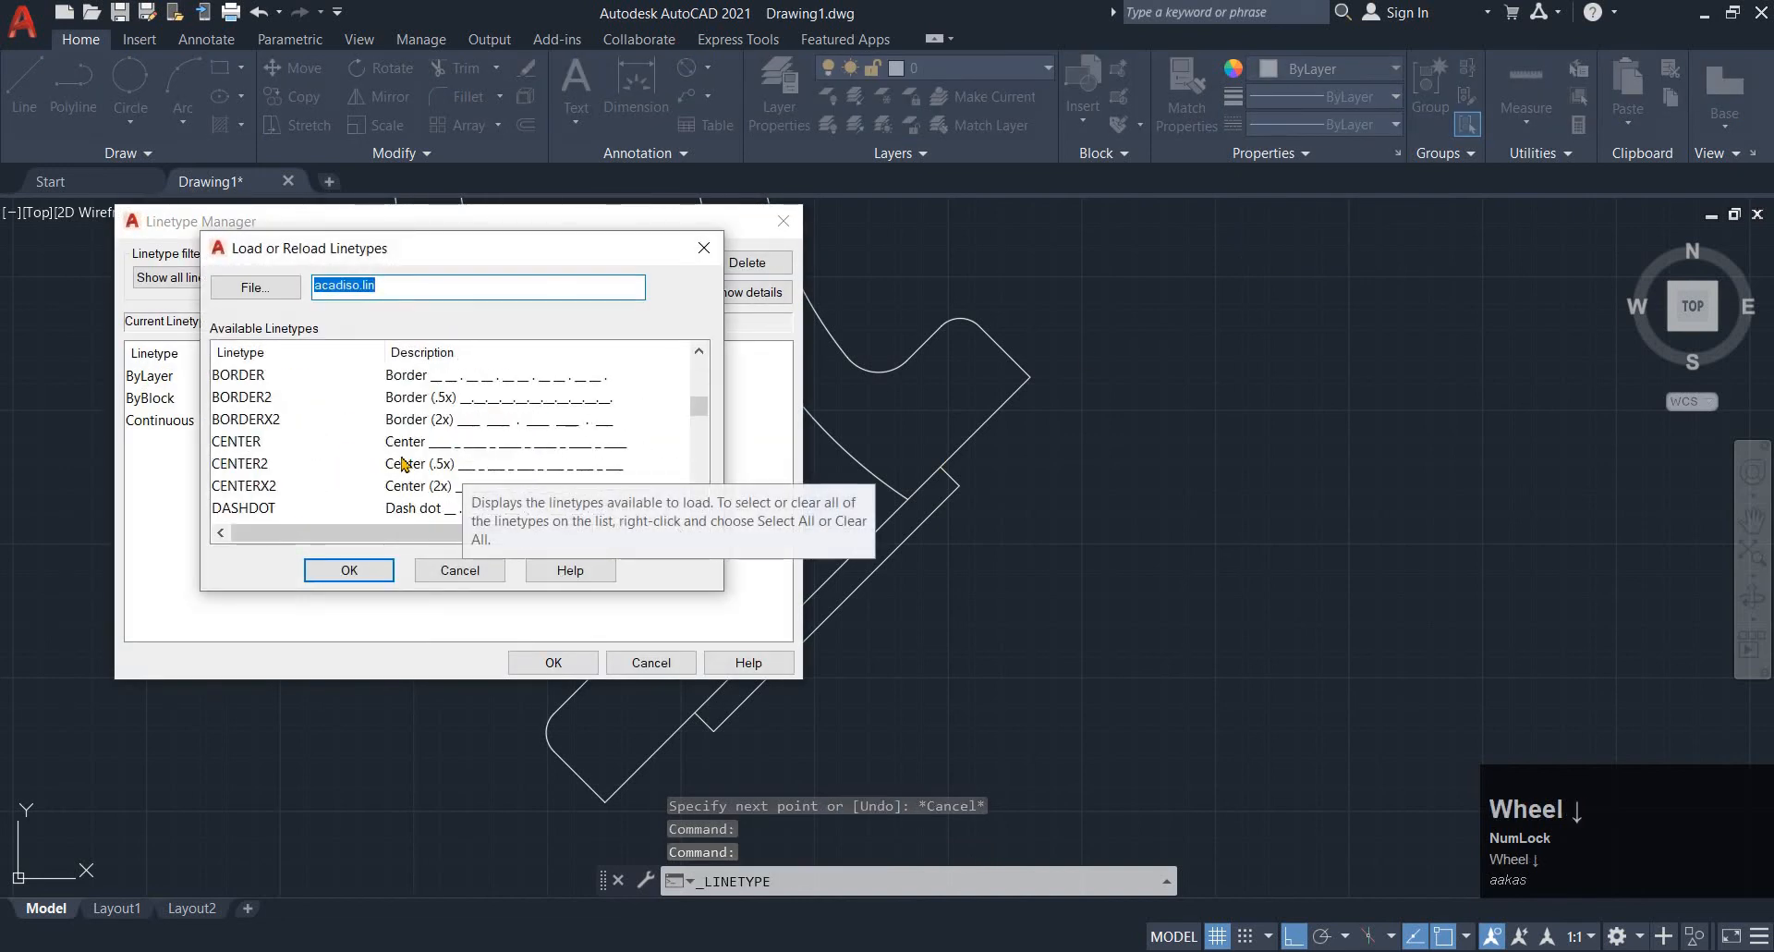
click(461, 420)
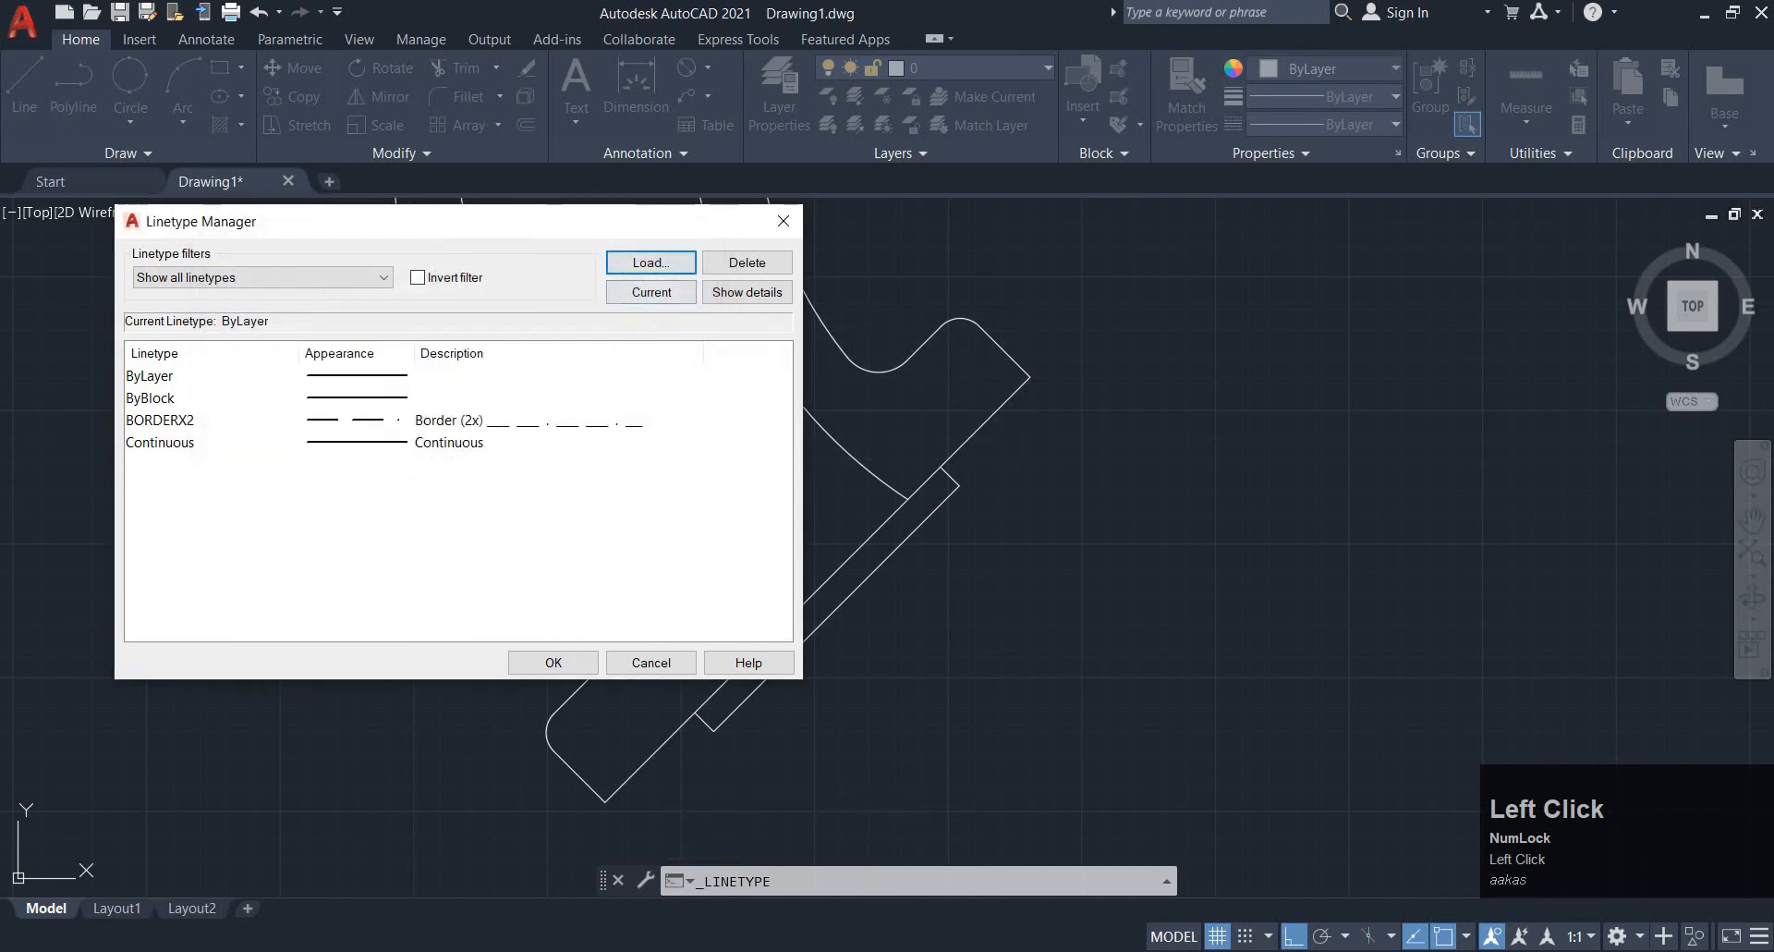
click(553, 663)
Set the linetype of the line across the slanted flange's bore opening to BORDERX2
scroll(831, 592, up, 2)
click(795, 553)
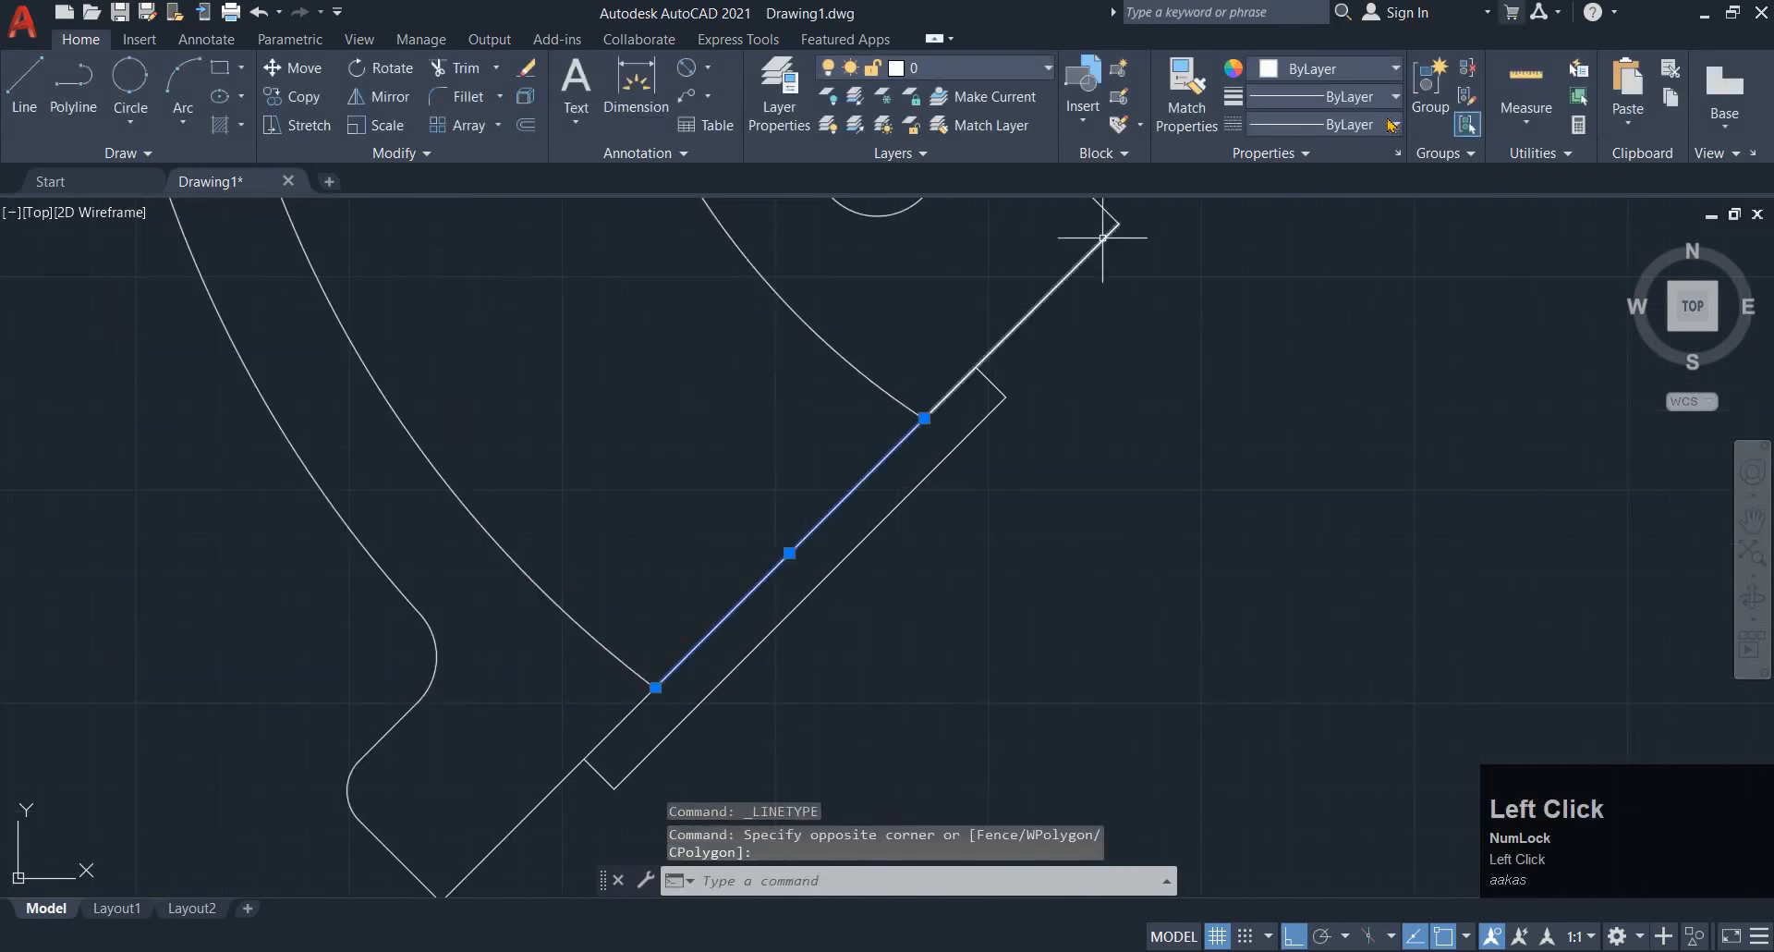
click(1321, 124)
click(1321, 234)
scroll(739, 434, down, 3)
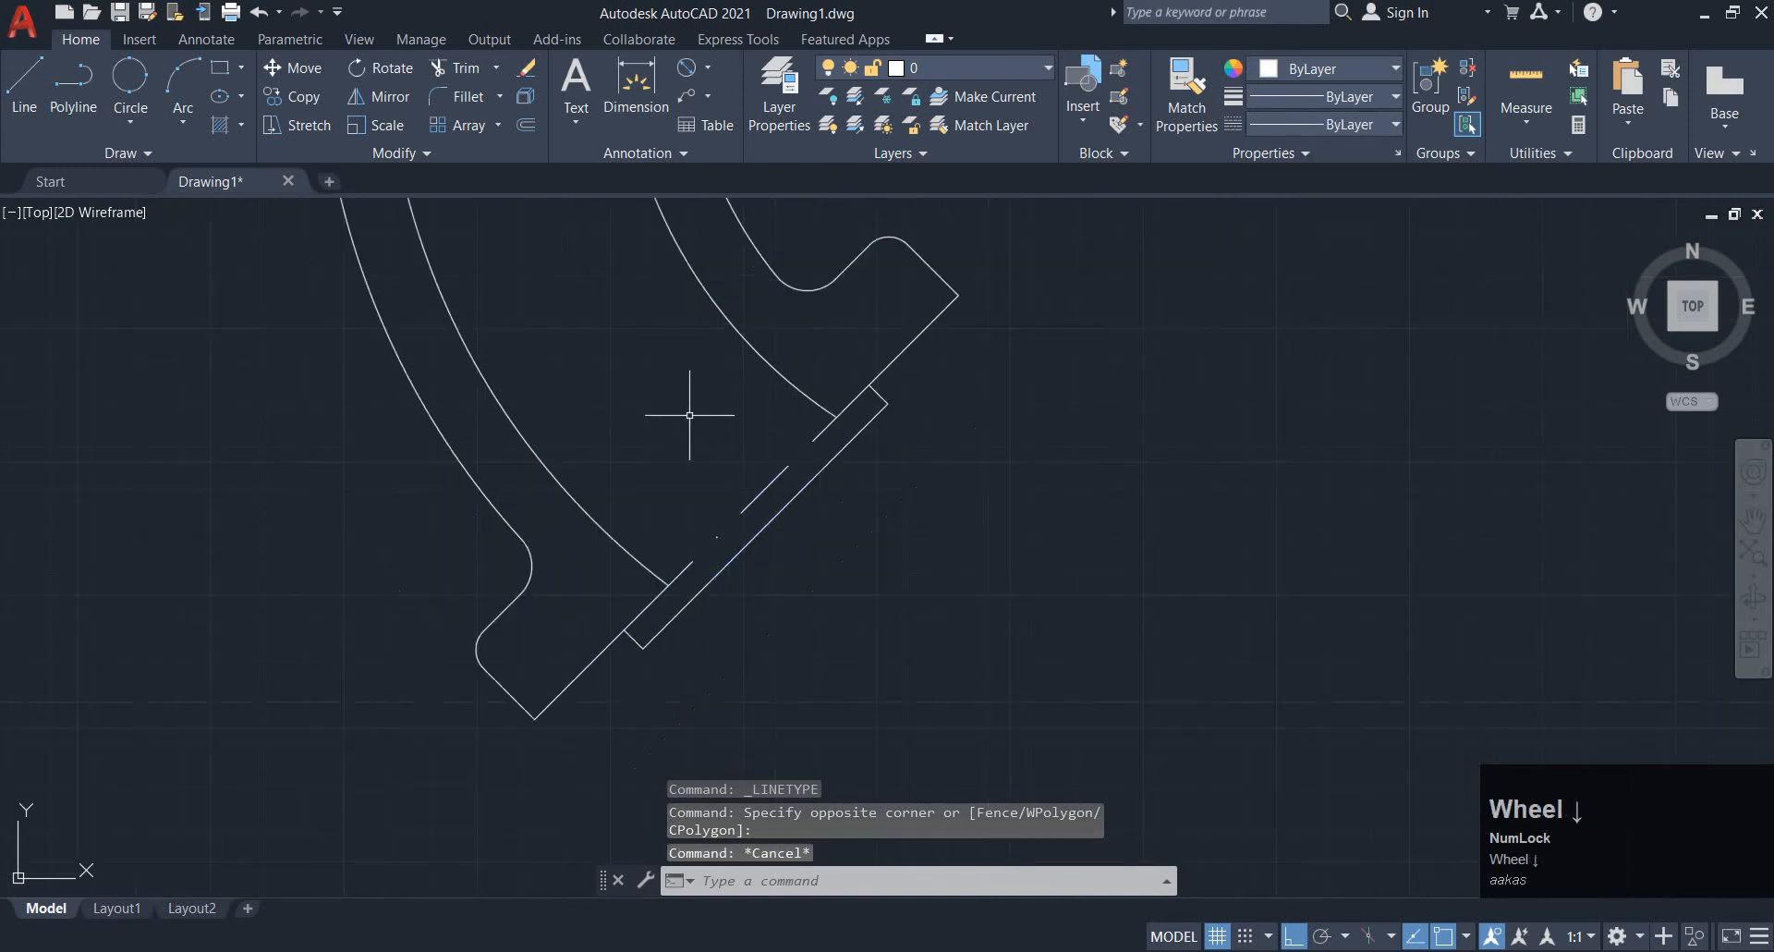
mouse_move(794, 462)
middle_down()
mouse_move(808, 396)
mouse_move(914, 561)
middle_up()
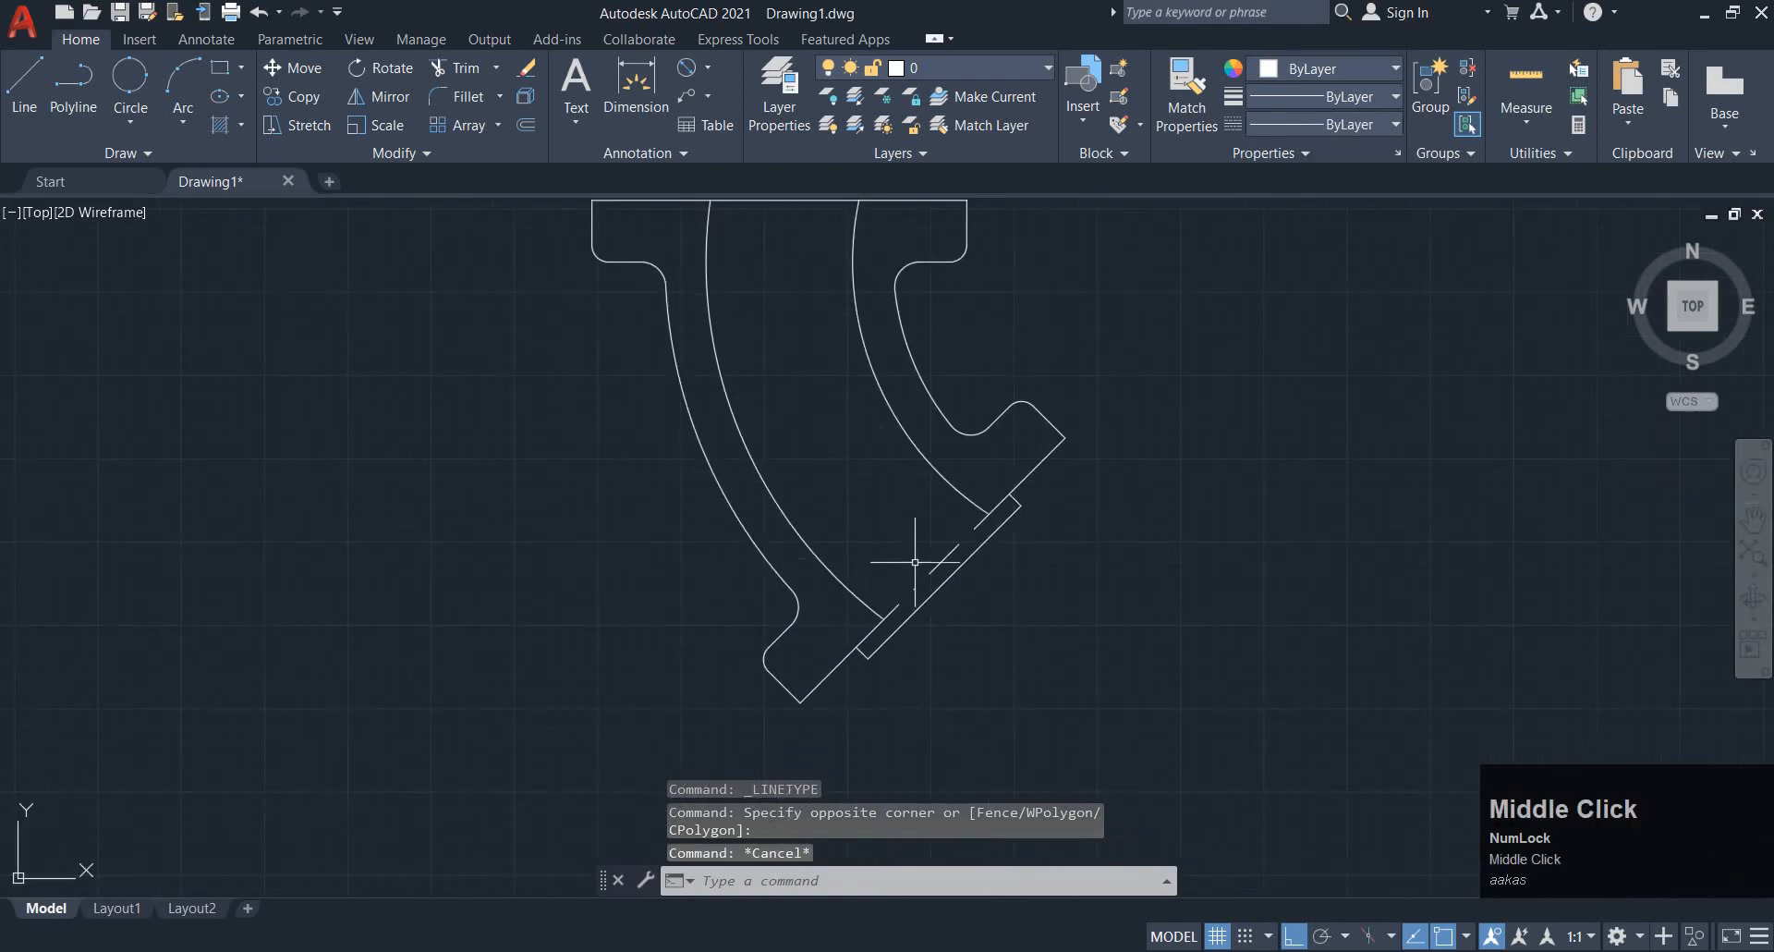
Compare the slanted flange end with the EX 43 reference image in Photos, then return to AutoCAD
key(alt+Tab)
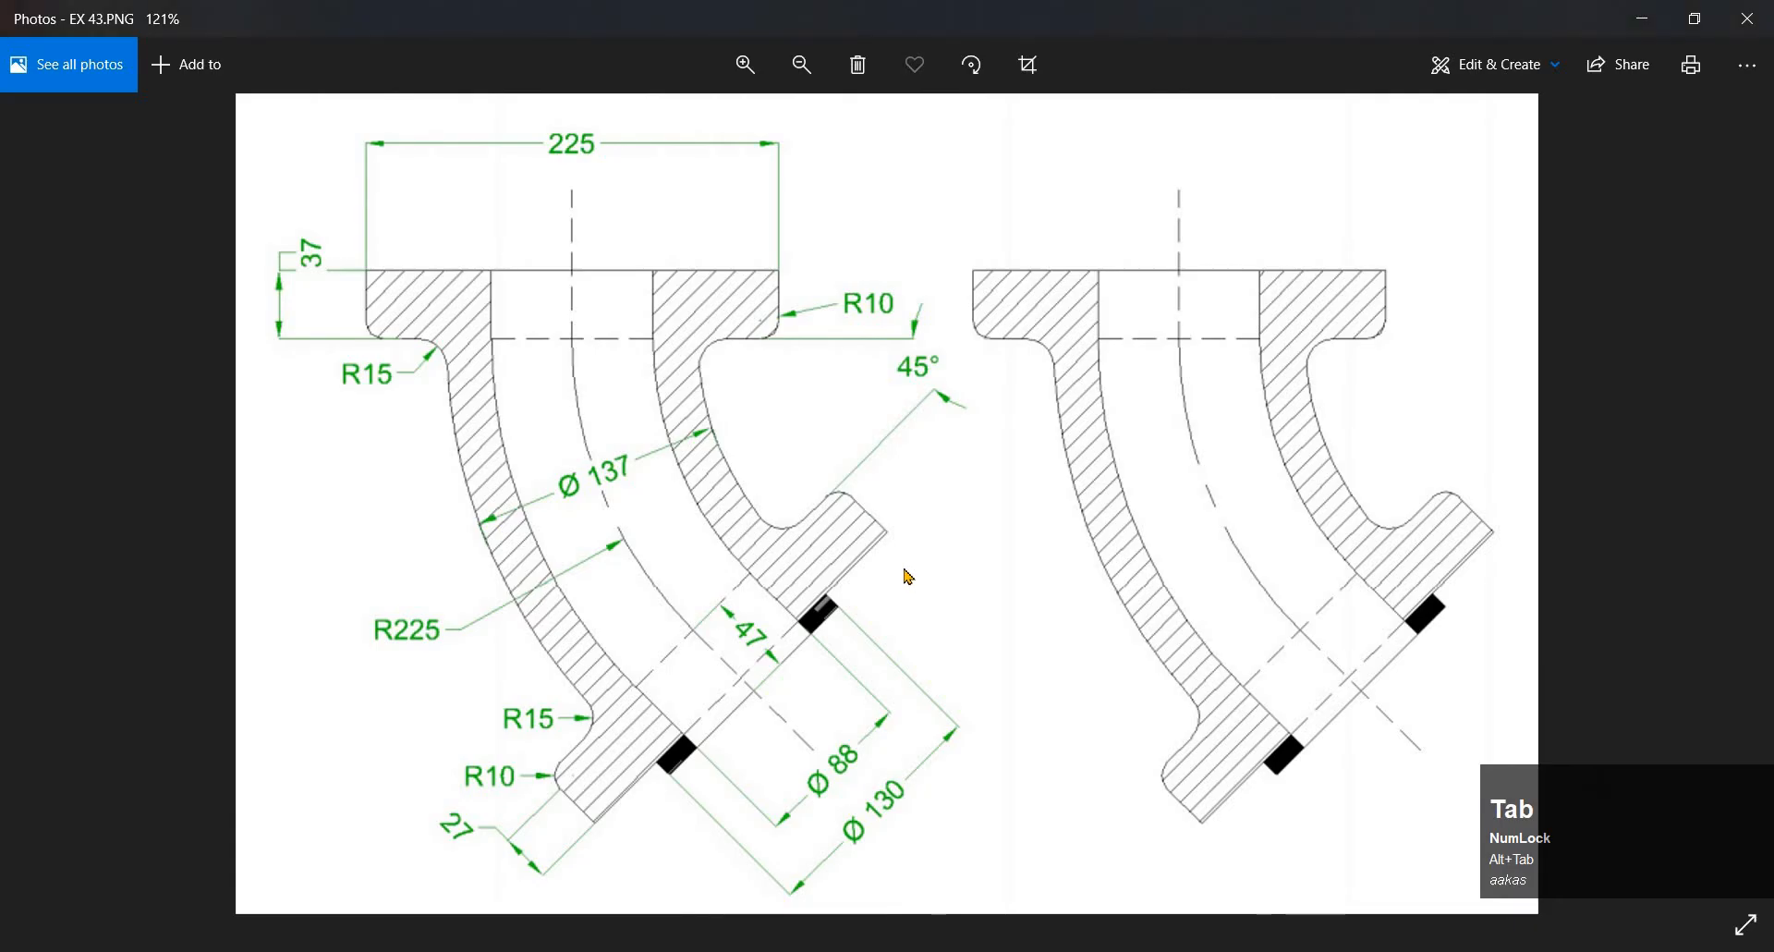
key(alt+Tab)
middle_drag(844, 622, 840, 674)
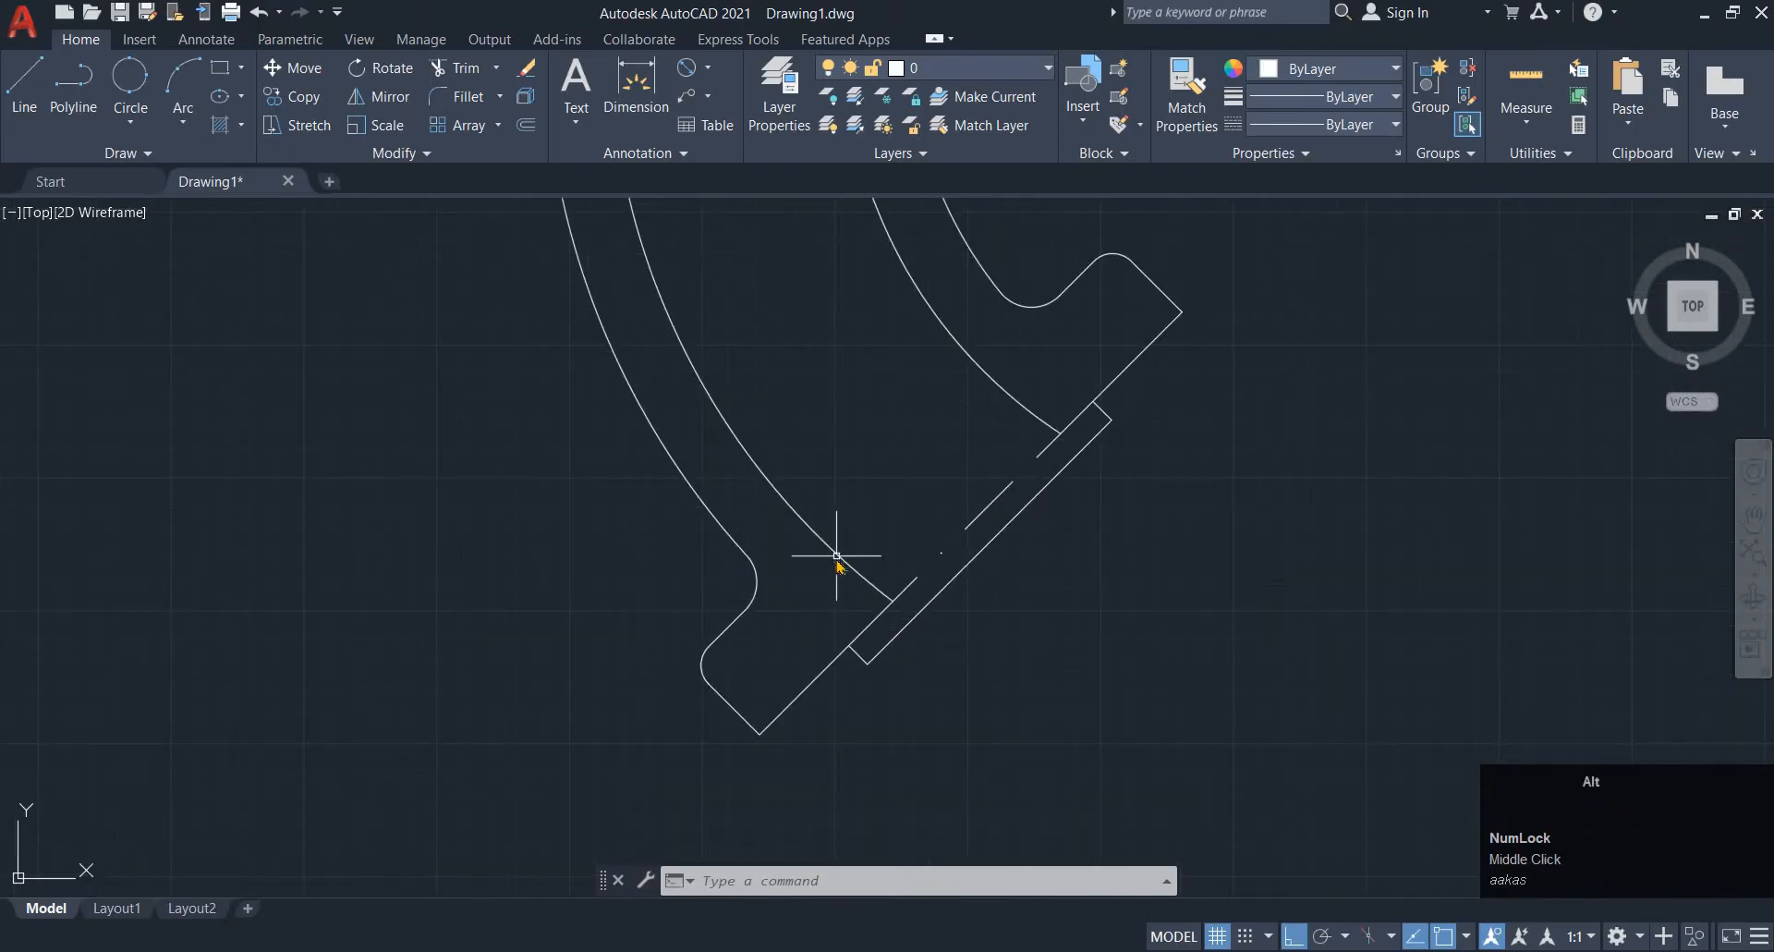
key(alt+Tab)
key(alt+Tab)
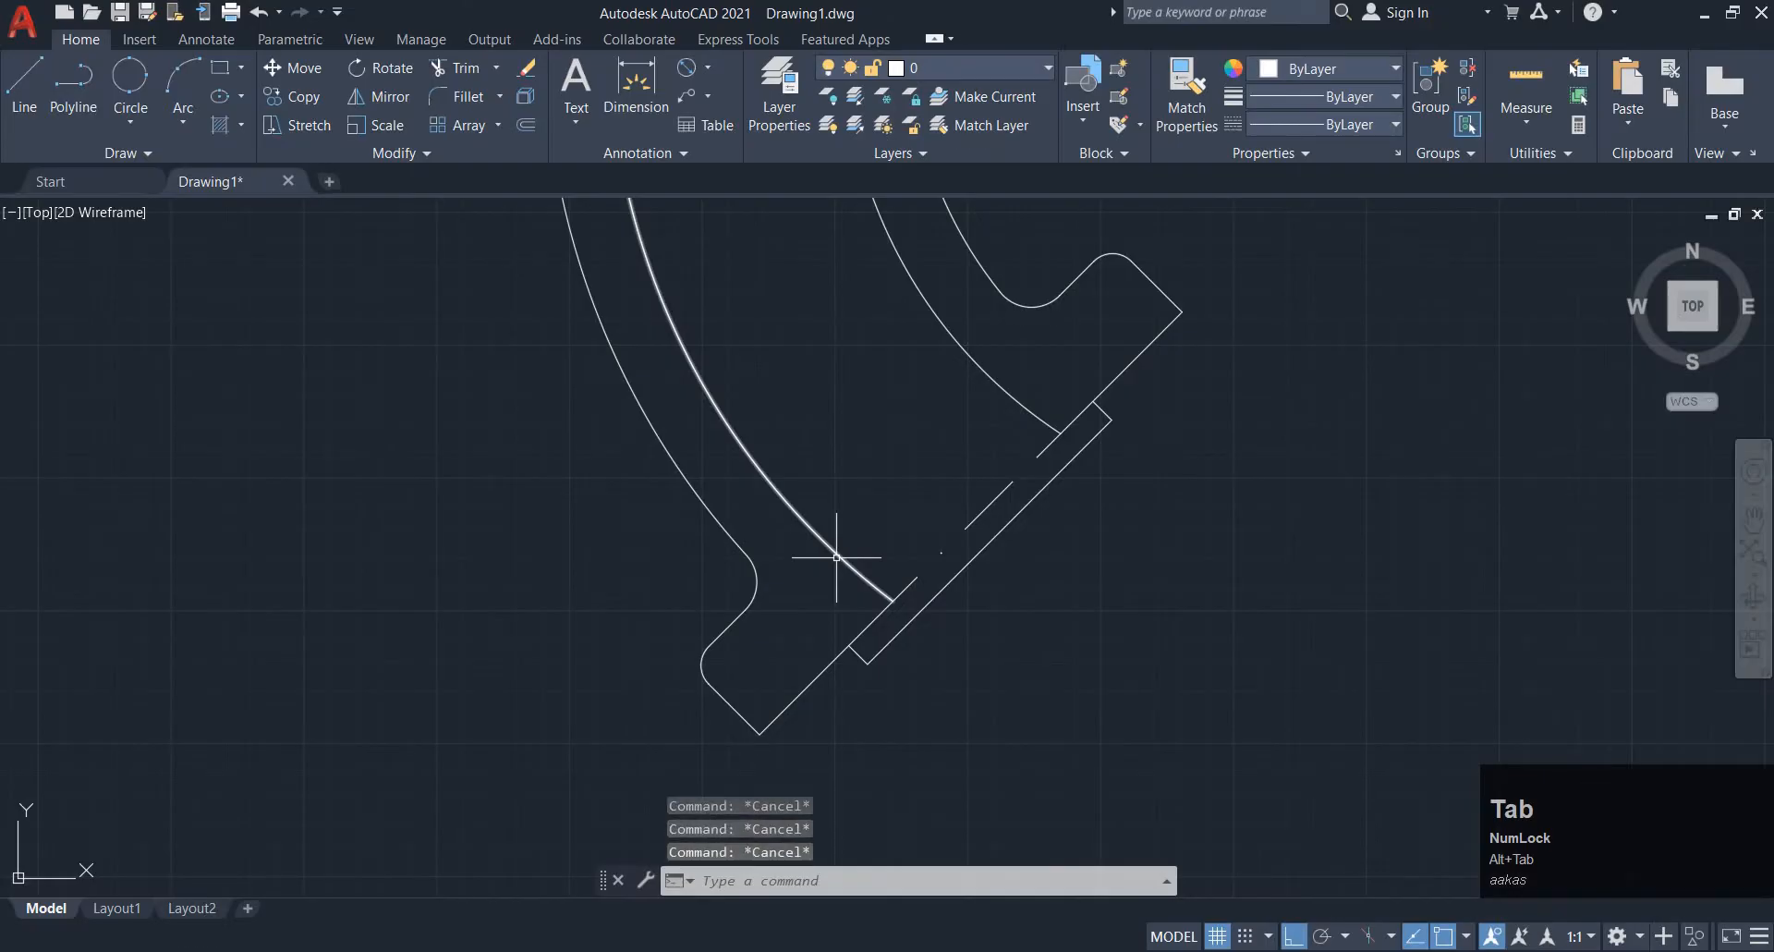
Draw a line across the slanted flange's back face, joining its two flat edges on either side of the bore
key(space)
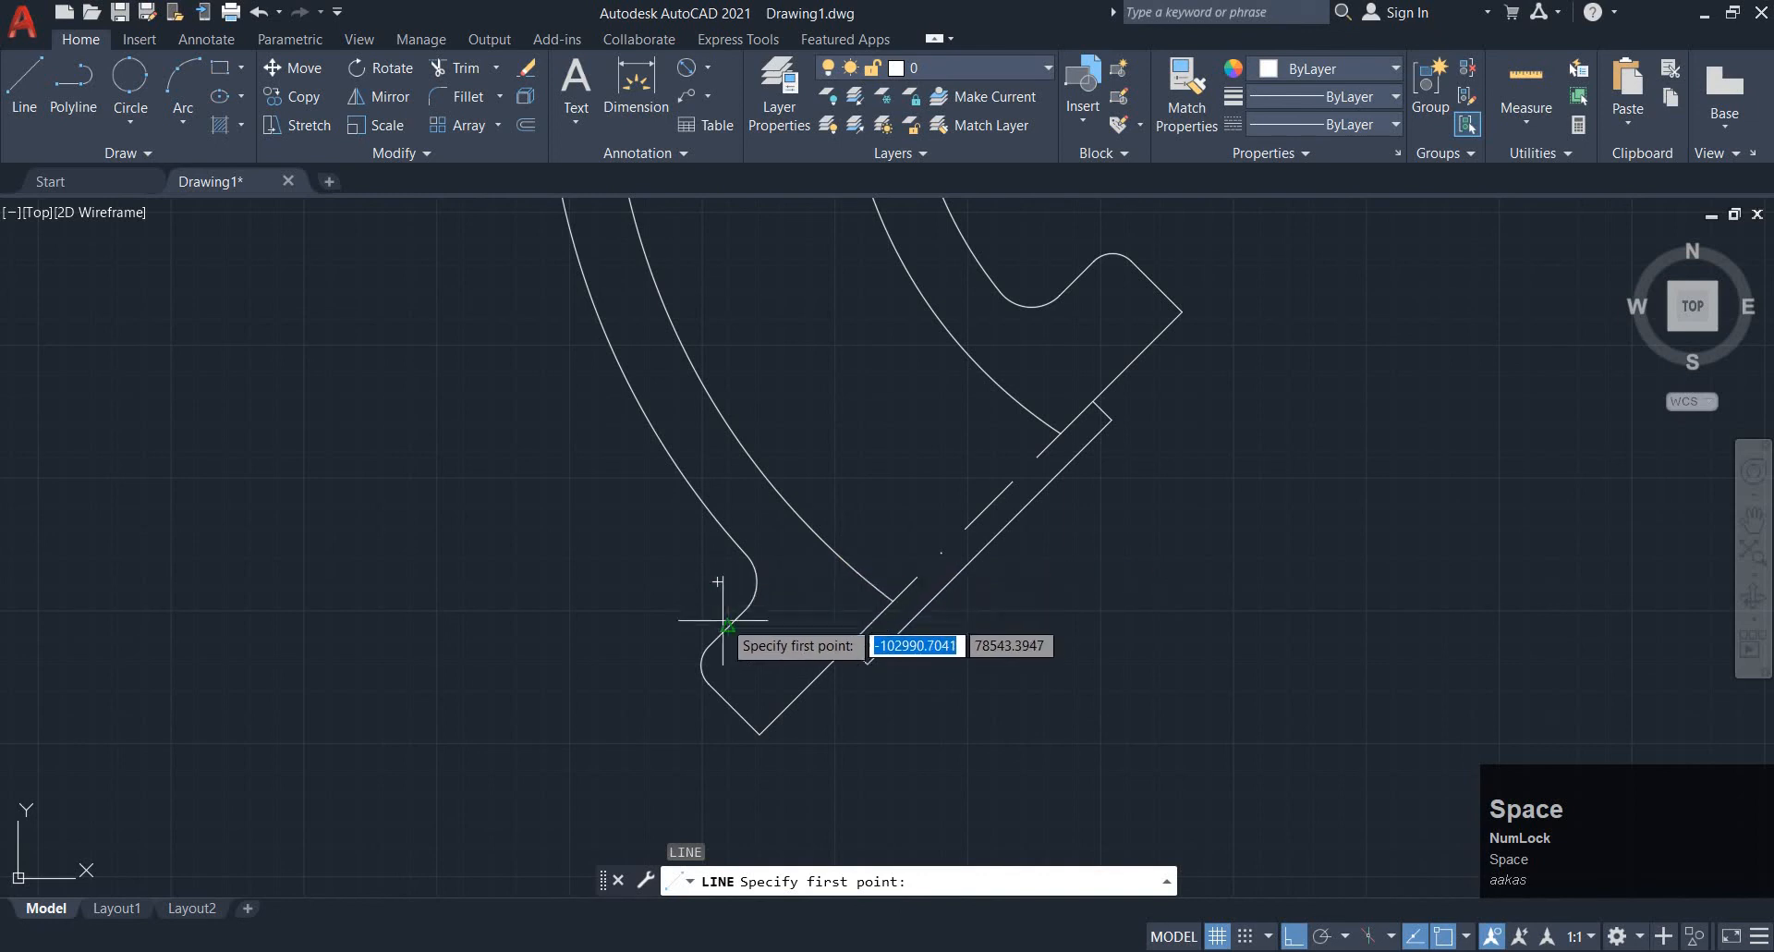
click(728, 627)
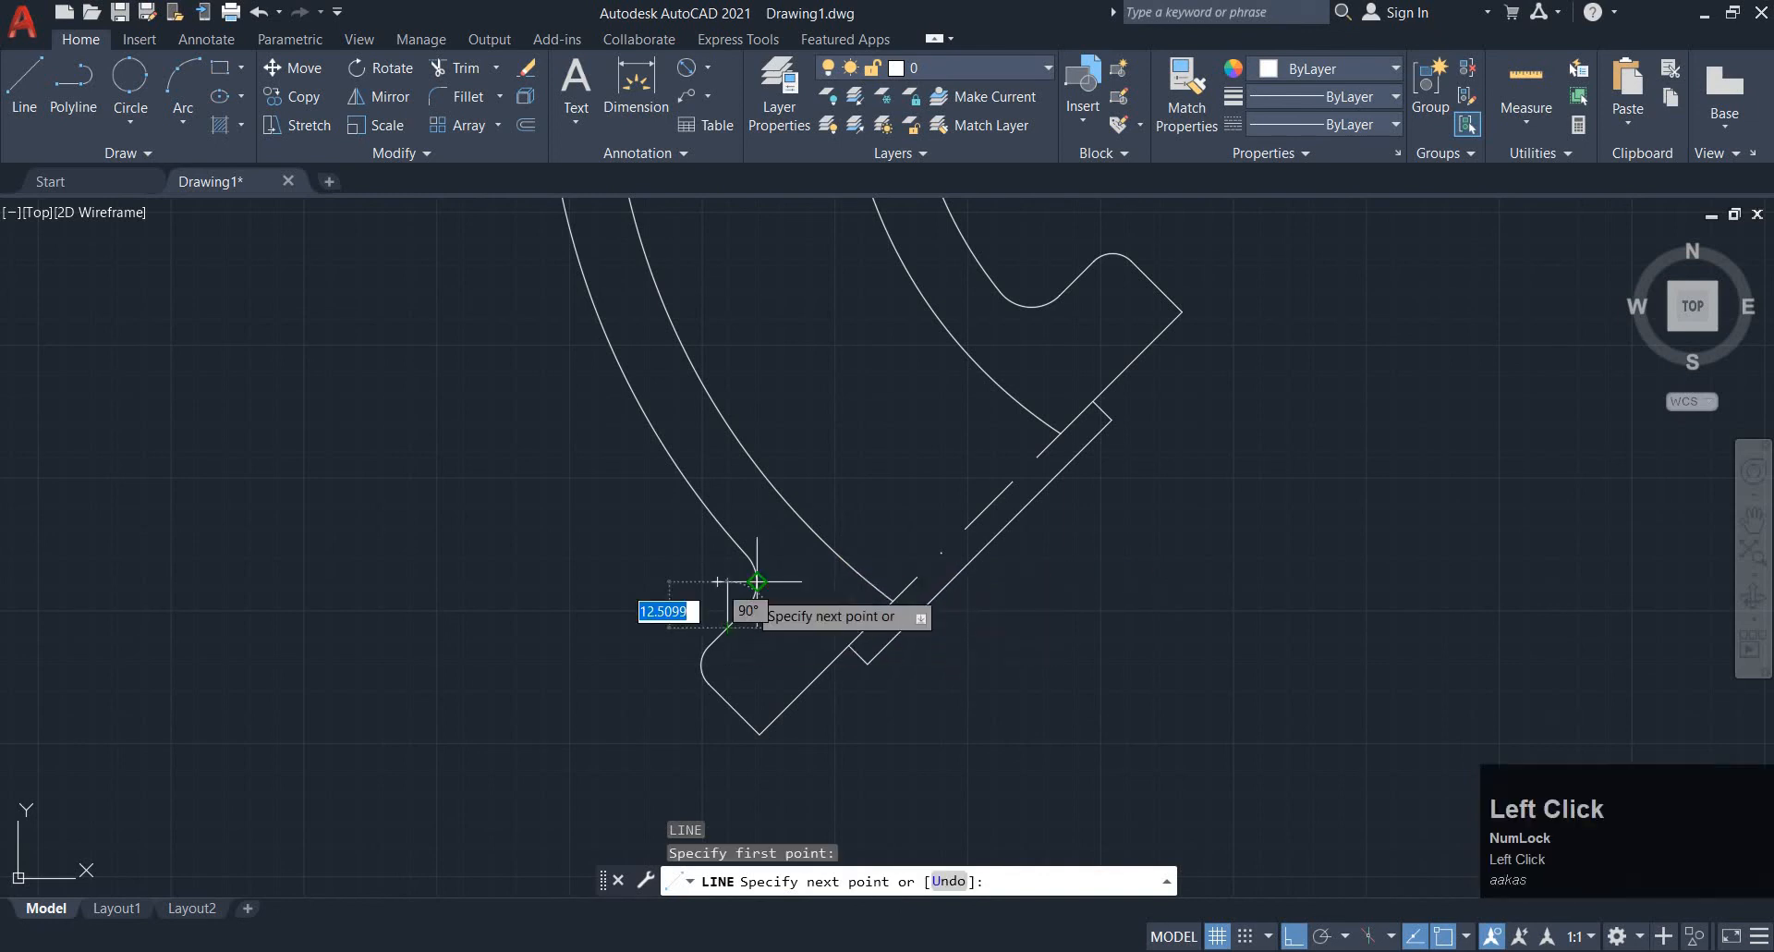
click(1060, 295)
key(Escape)
Trim both ends of the slanted flange's back-face line so it only spans between the two bore arcs
text(tr)
key(space)
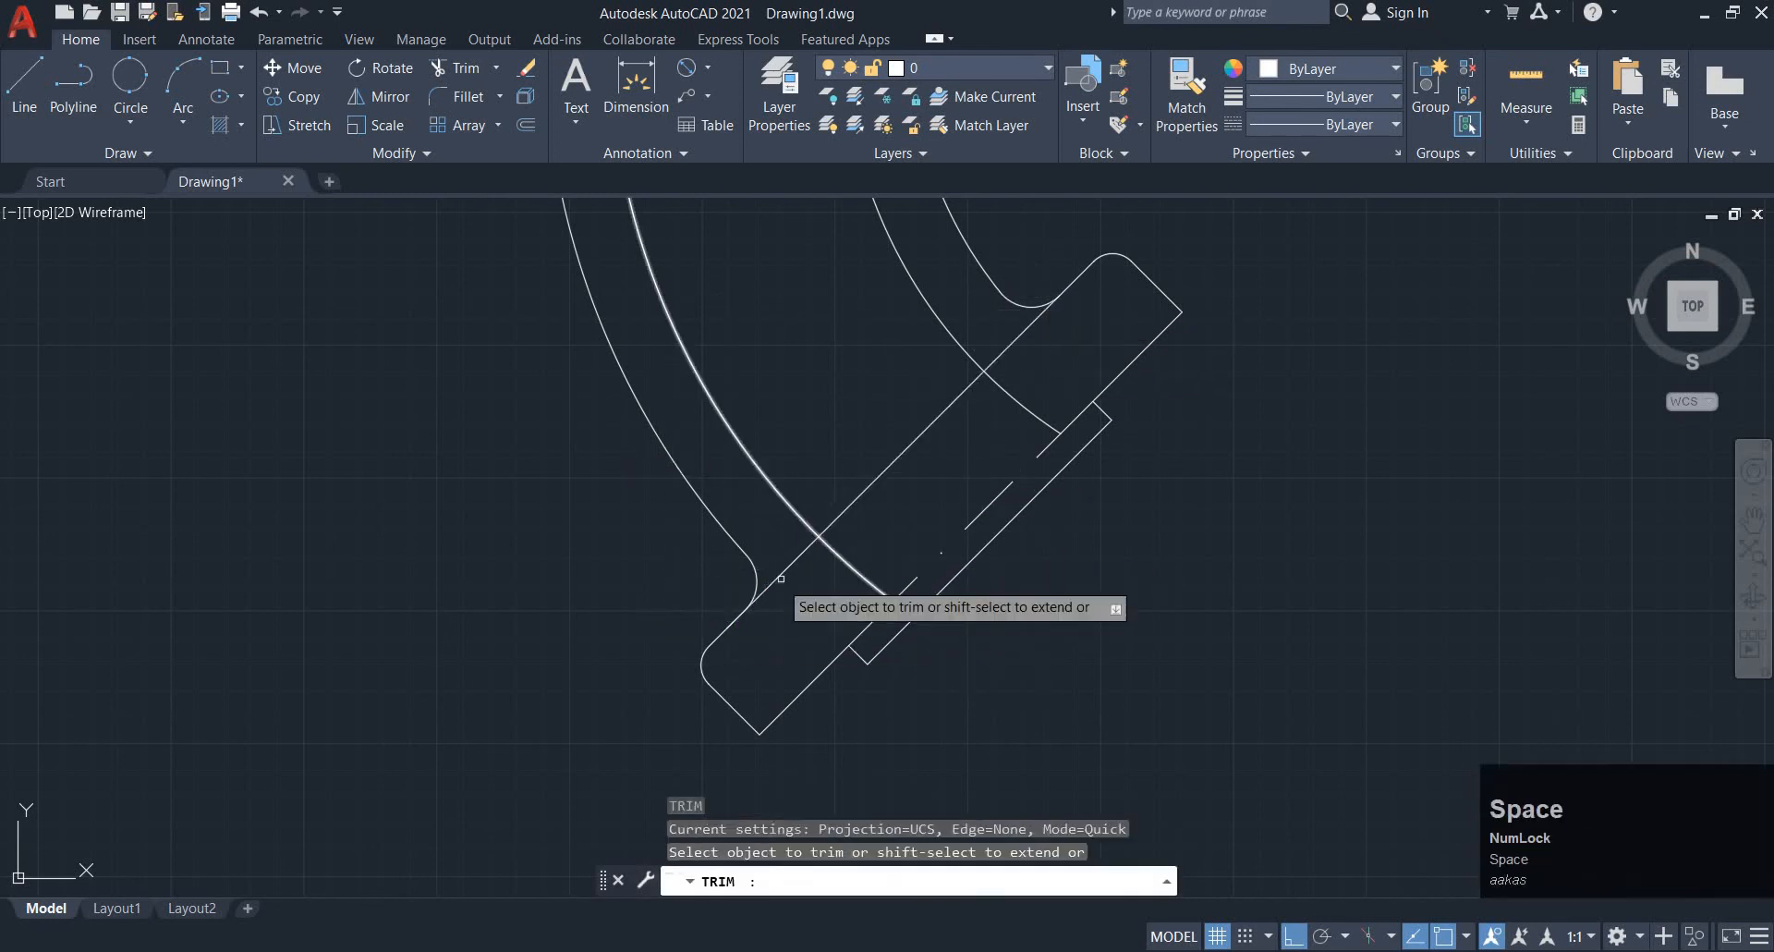
click(782, 574)
drag(1000, 360, 1007, 338)
key(Escape)
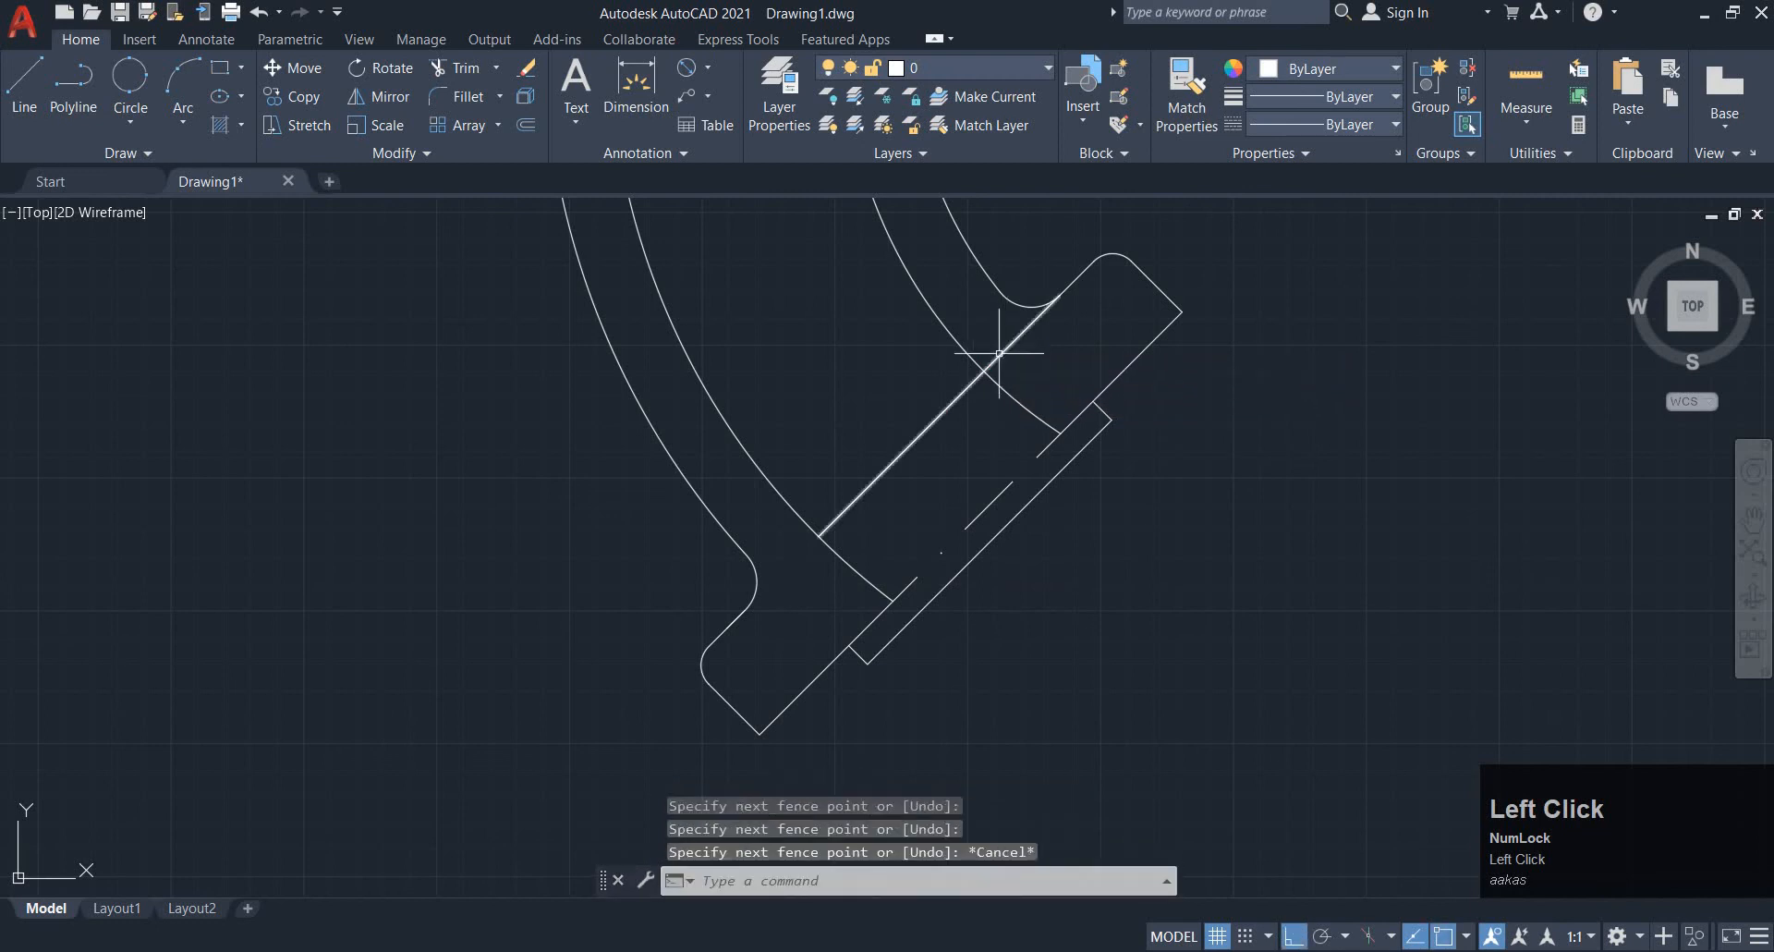
text(tr)
key(space)
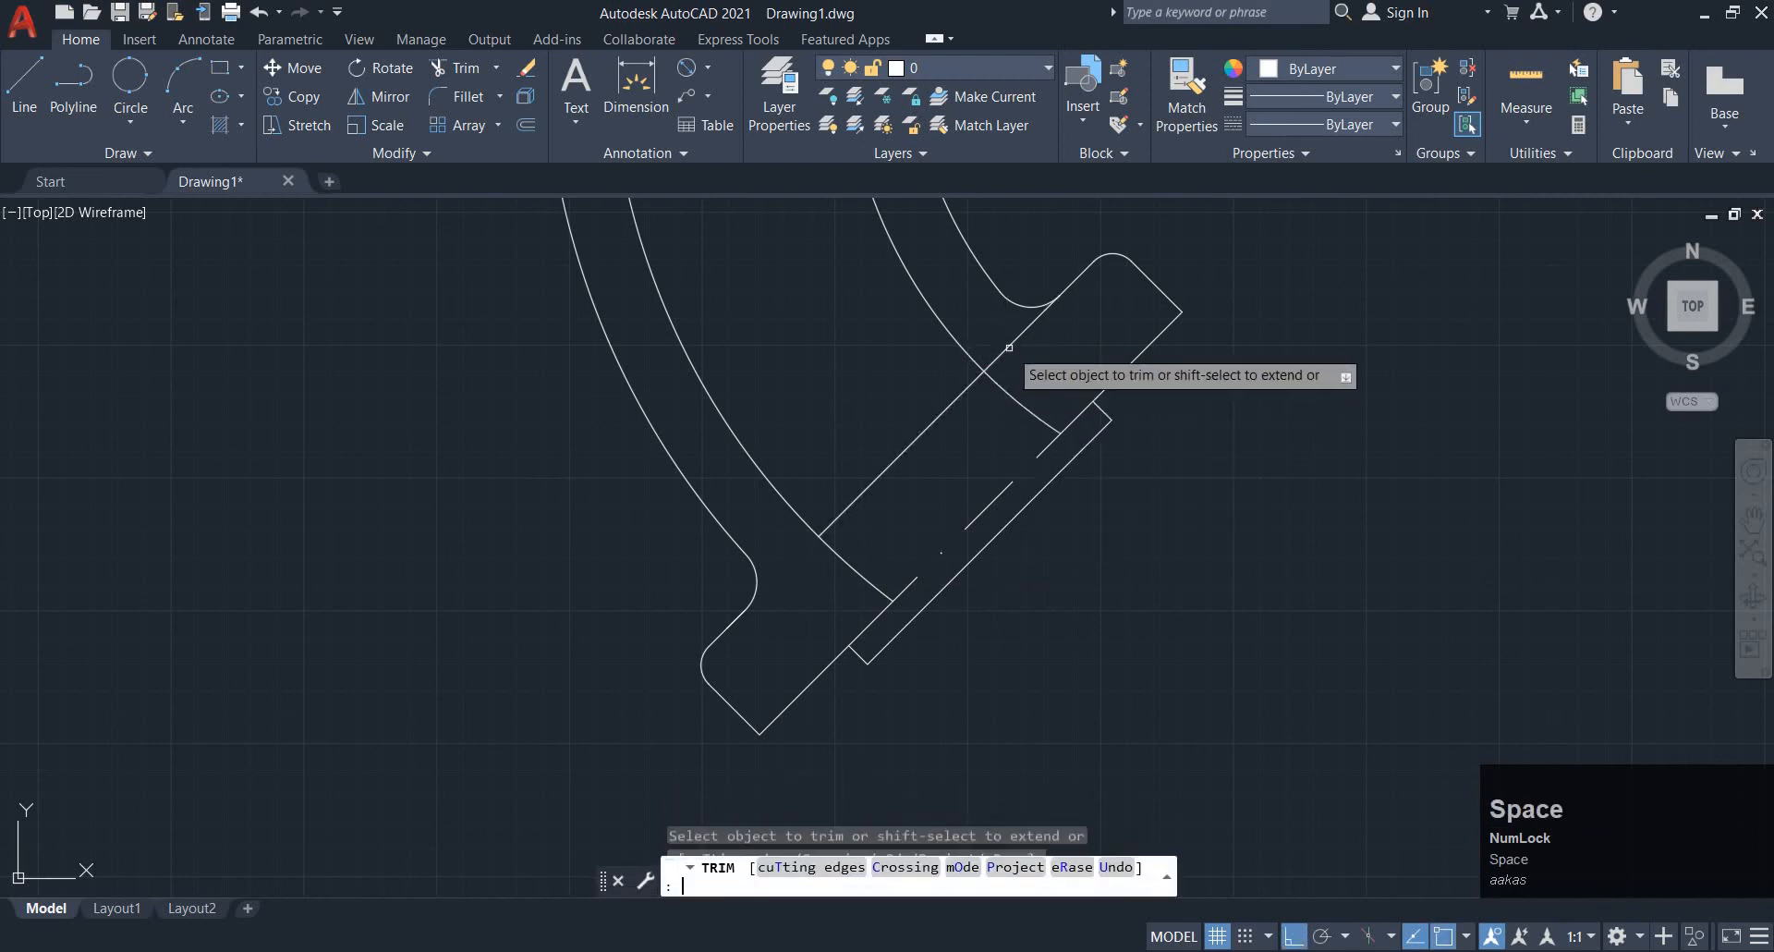
click(951, 528)
Set the linetype scale of the dashed line across the slanted flange's bore opening to 0.2
scroll(990, 514, up, 3)
click(990, 514)
right_click(963, 514)
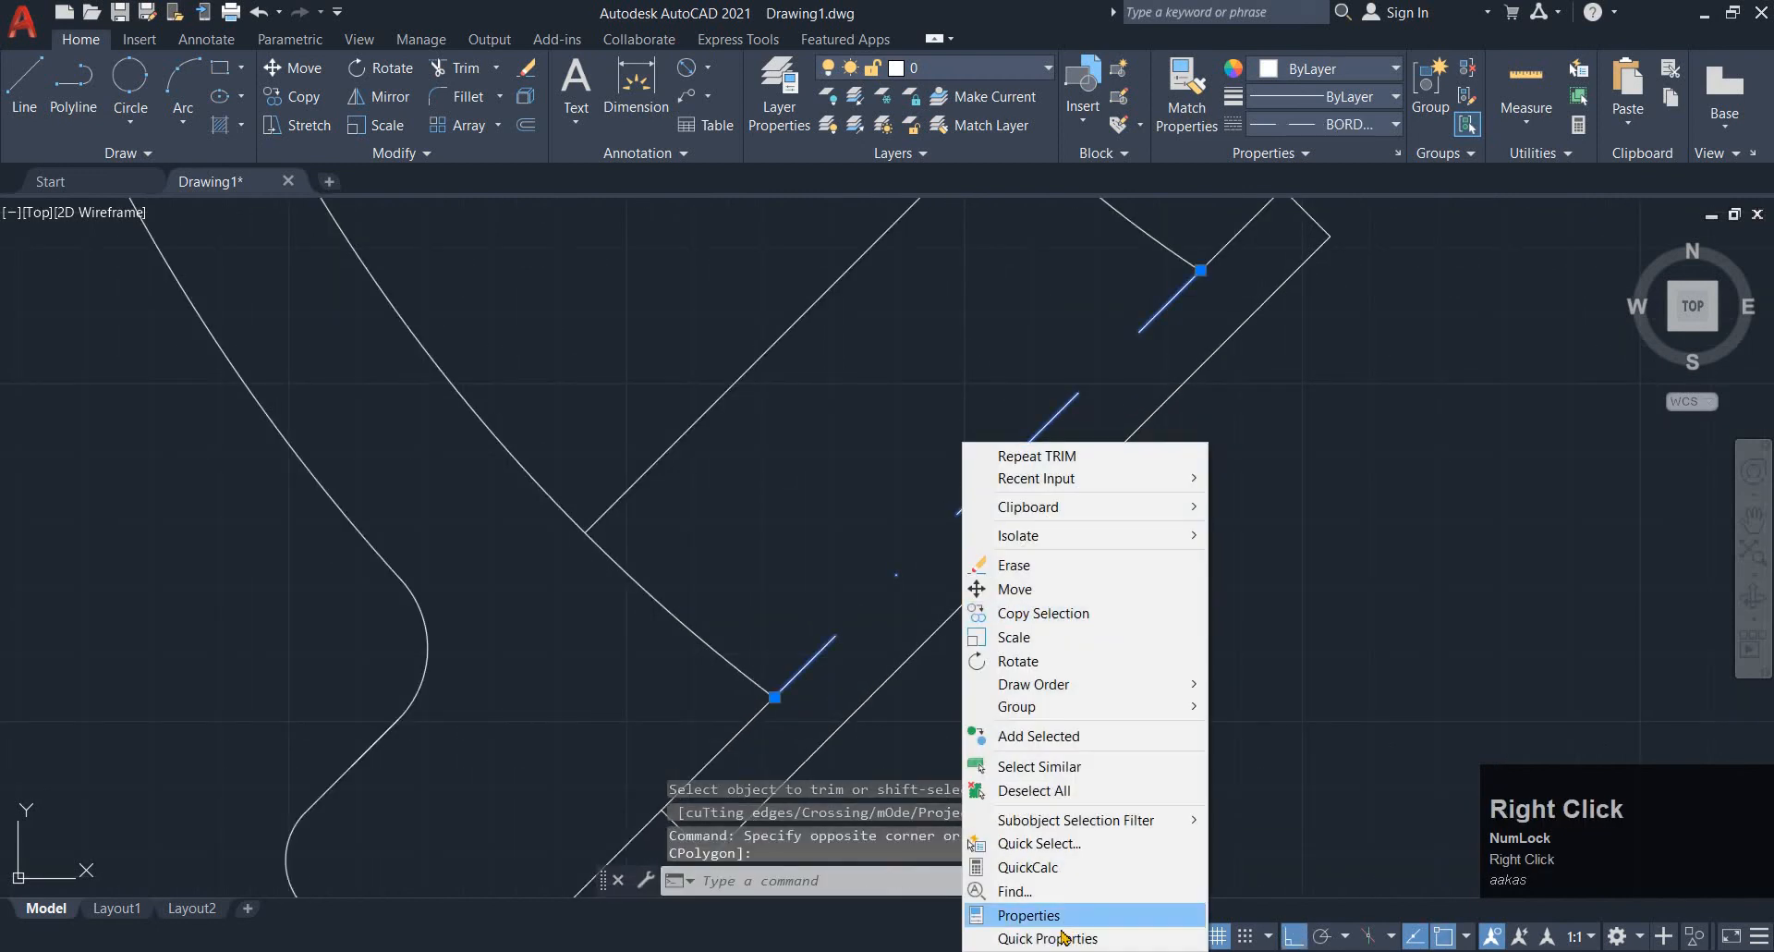
click(1026, 915)
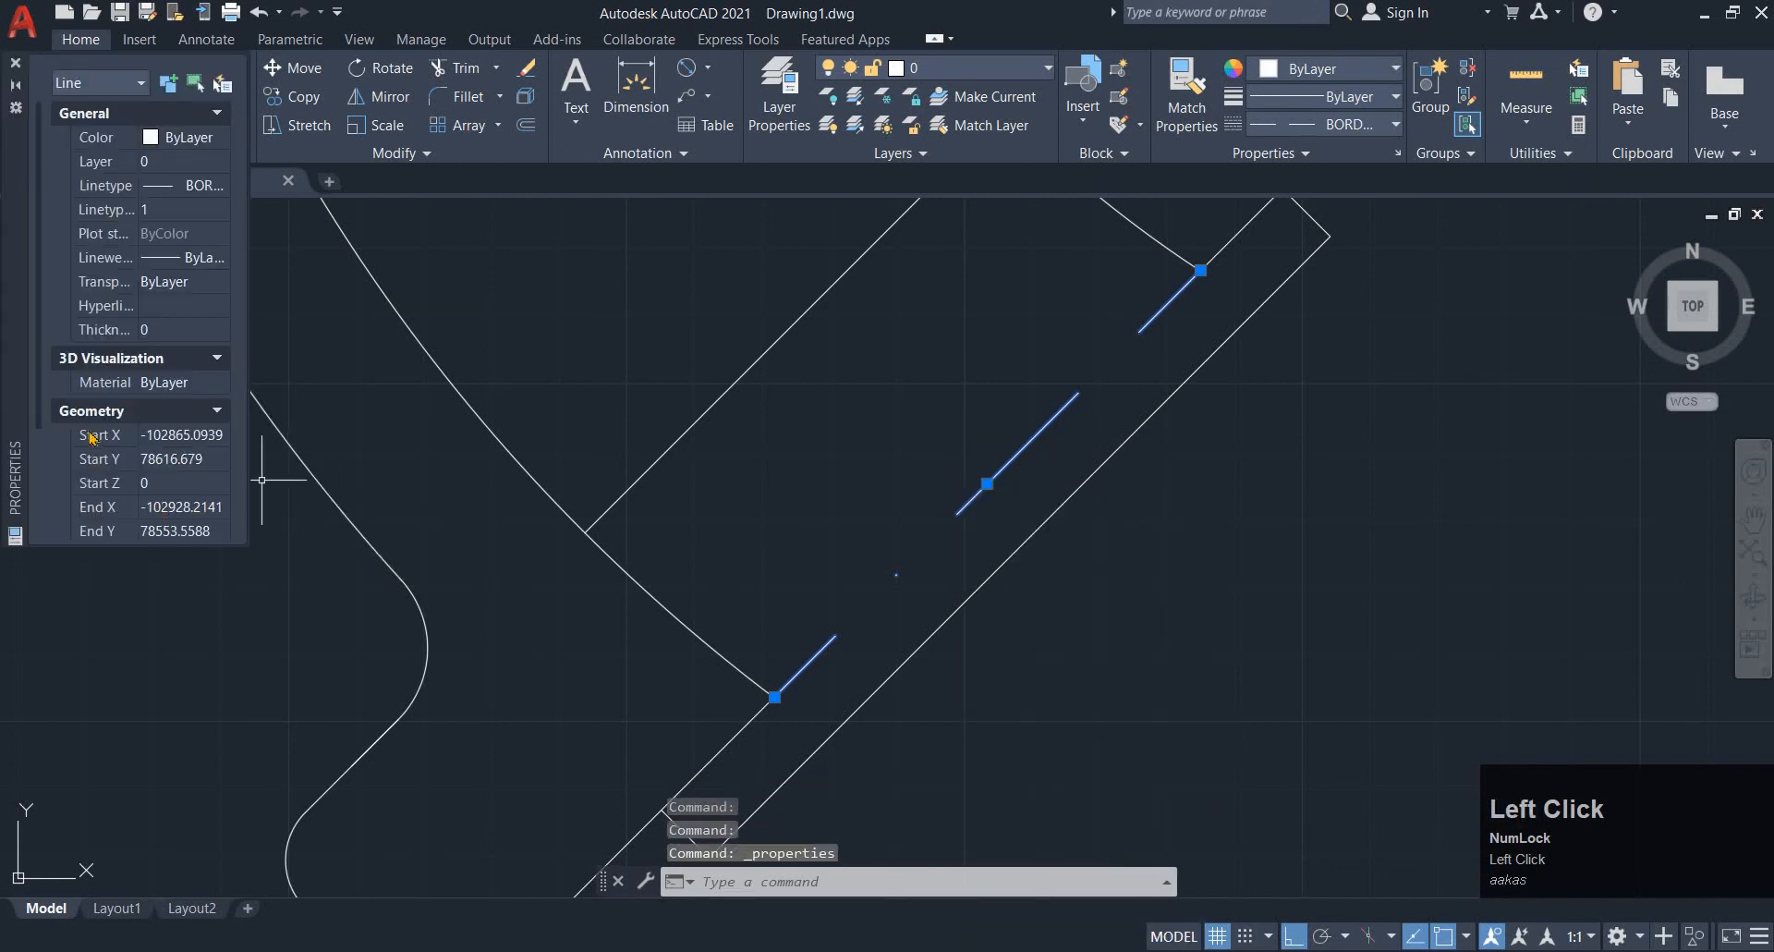
scroll(159, 339, down, 4)
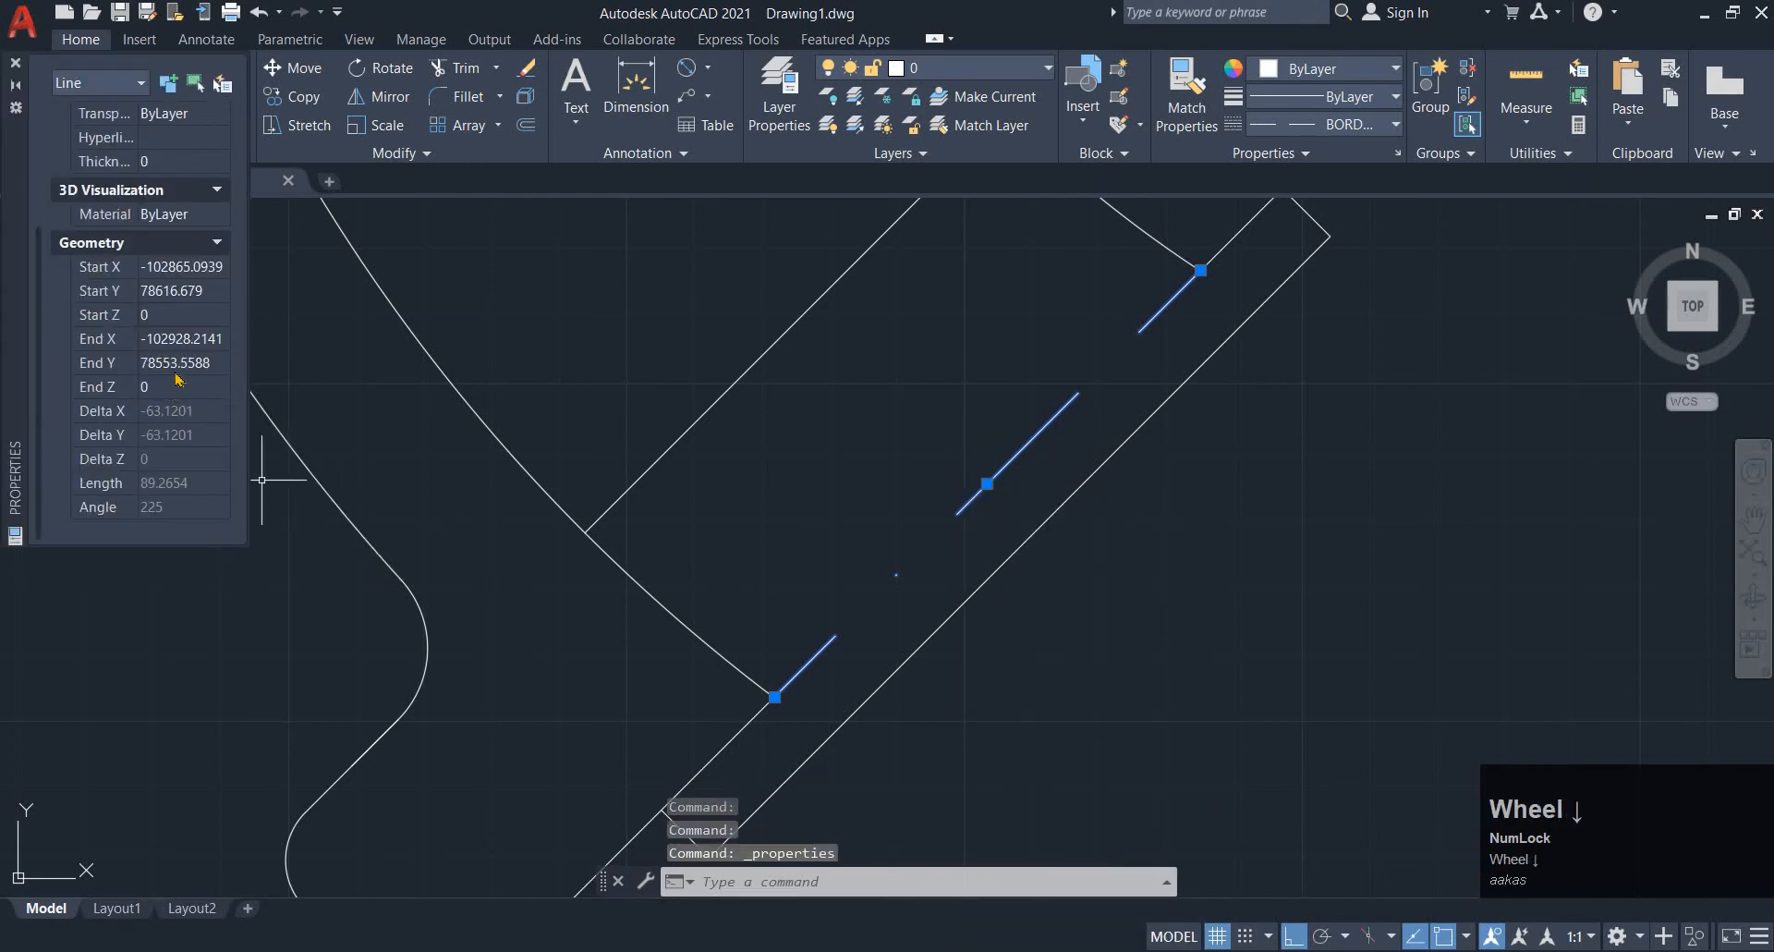
click(194, 302)
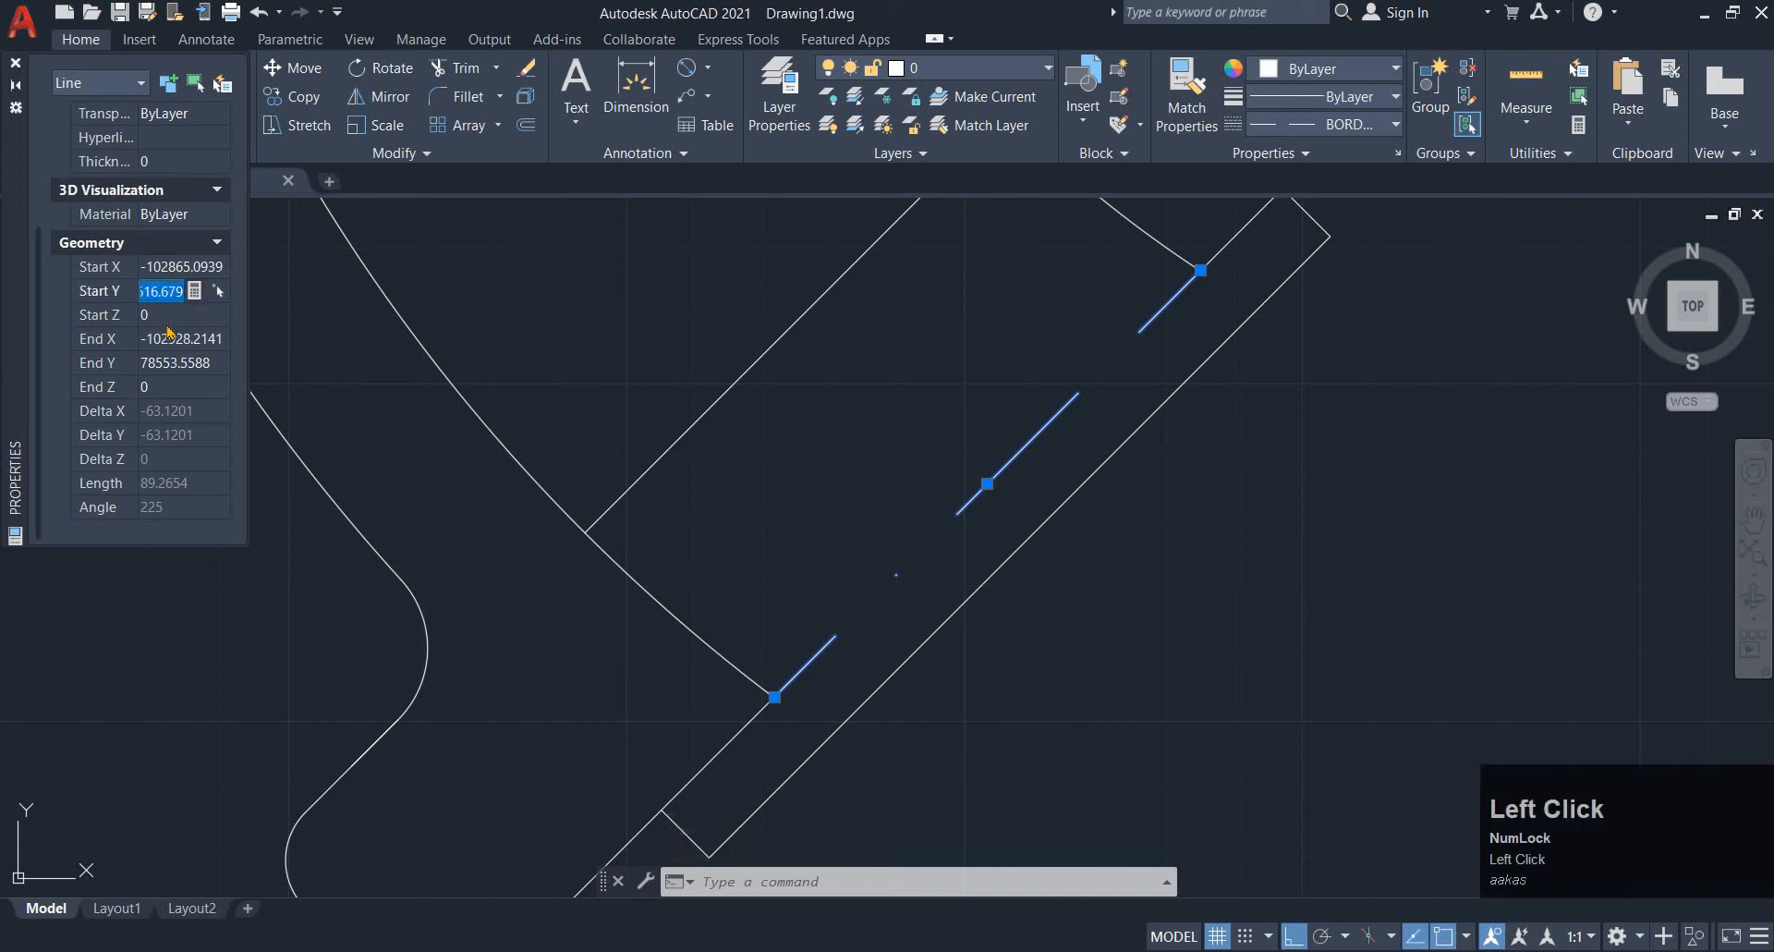
scroll(182, 328, up, 3)
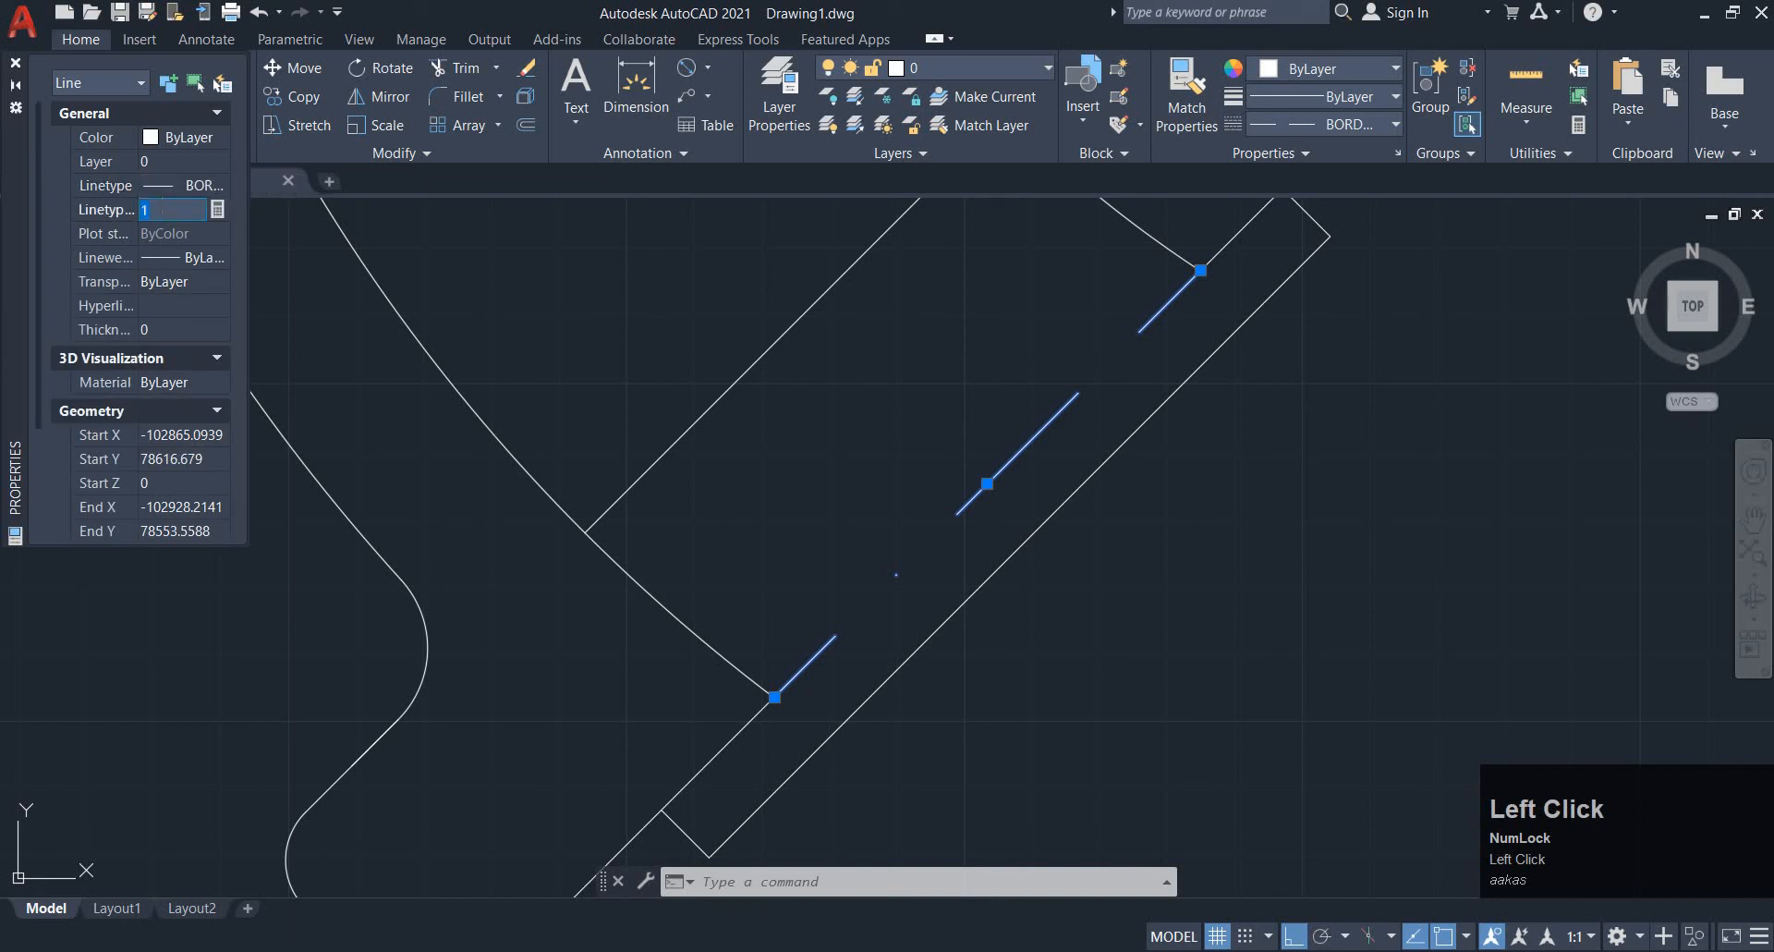
click(167, 209)
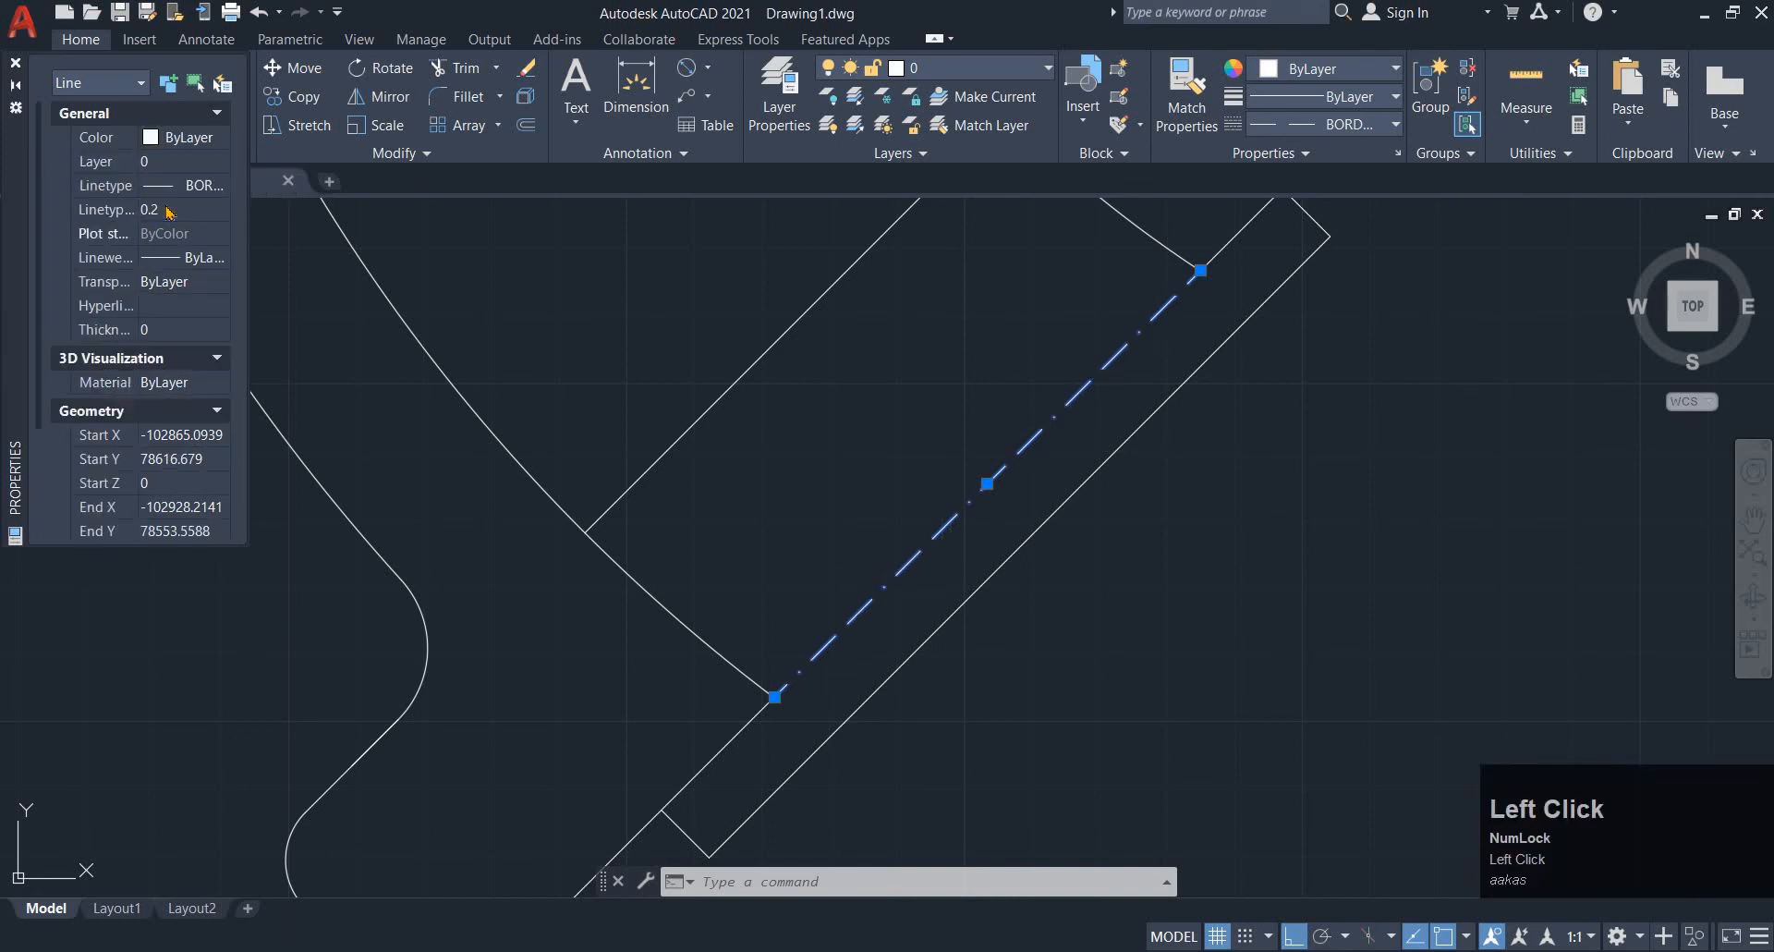
click(16, 67)
Set the linetype of the slanted flange's back-face line across the bore to BORDERX2
middle_drag(799, 336, 811, 414)
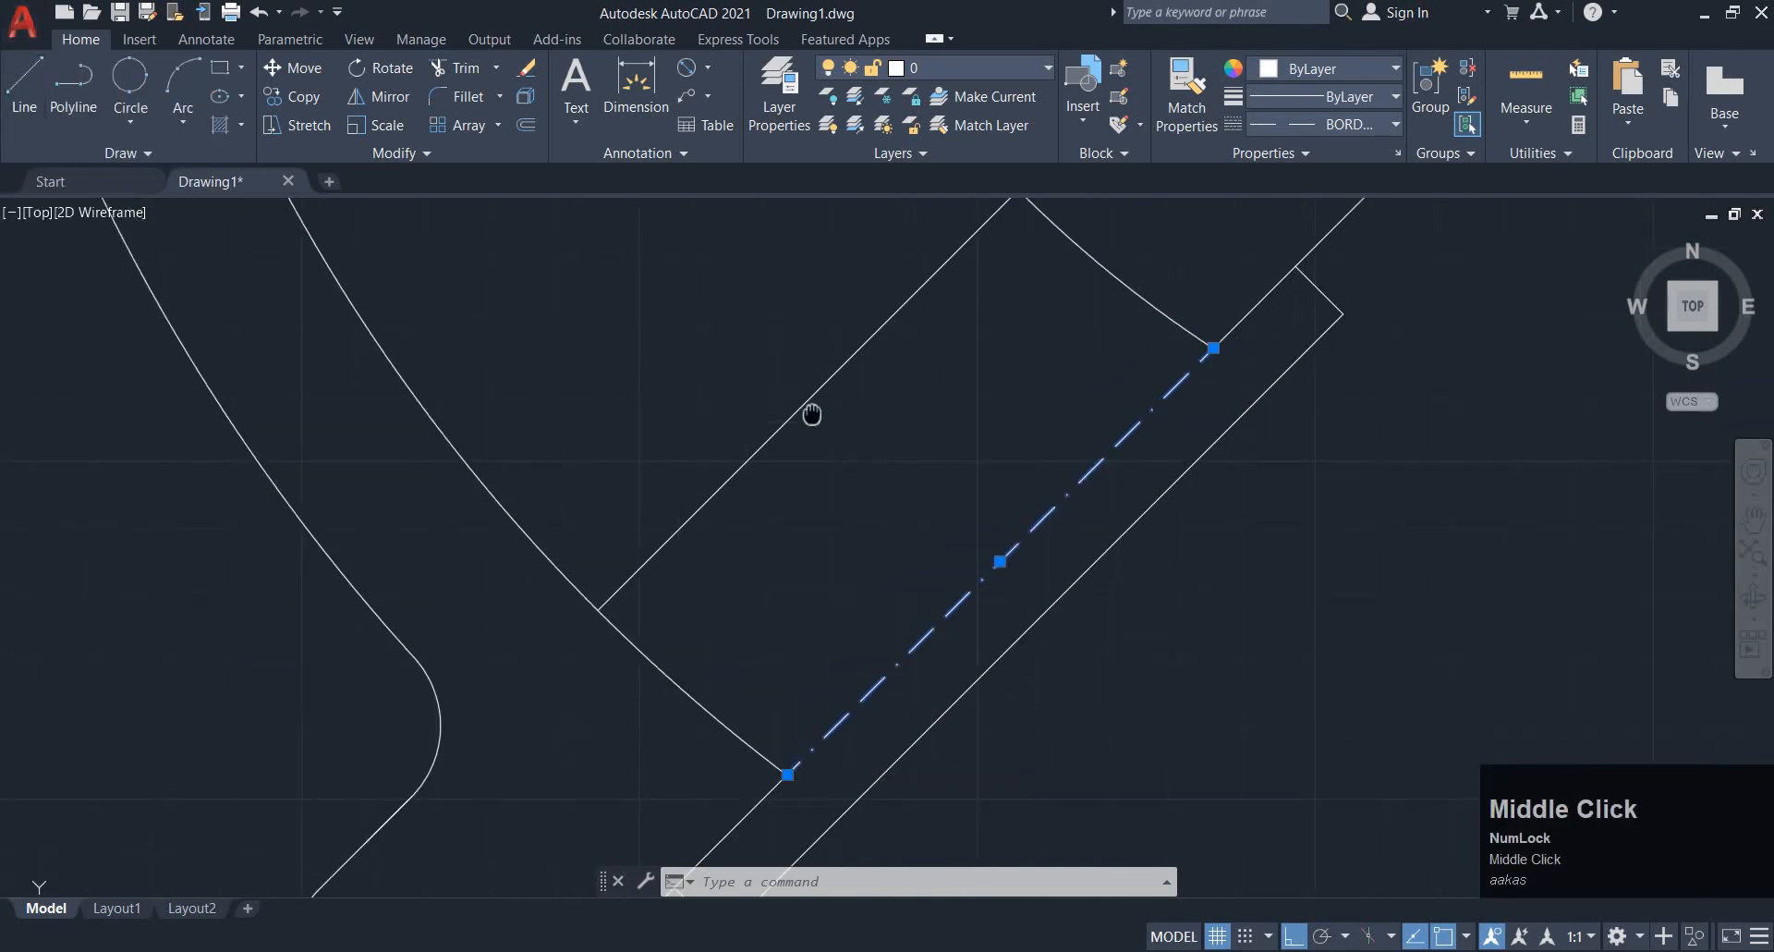
click(1012, 366)
click(817, 404)
click(1321, 123)
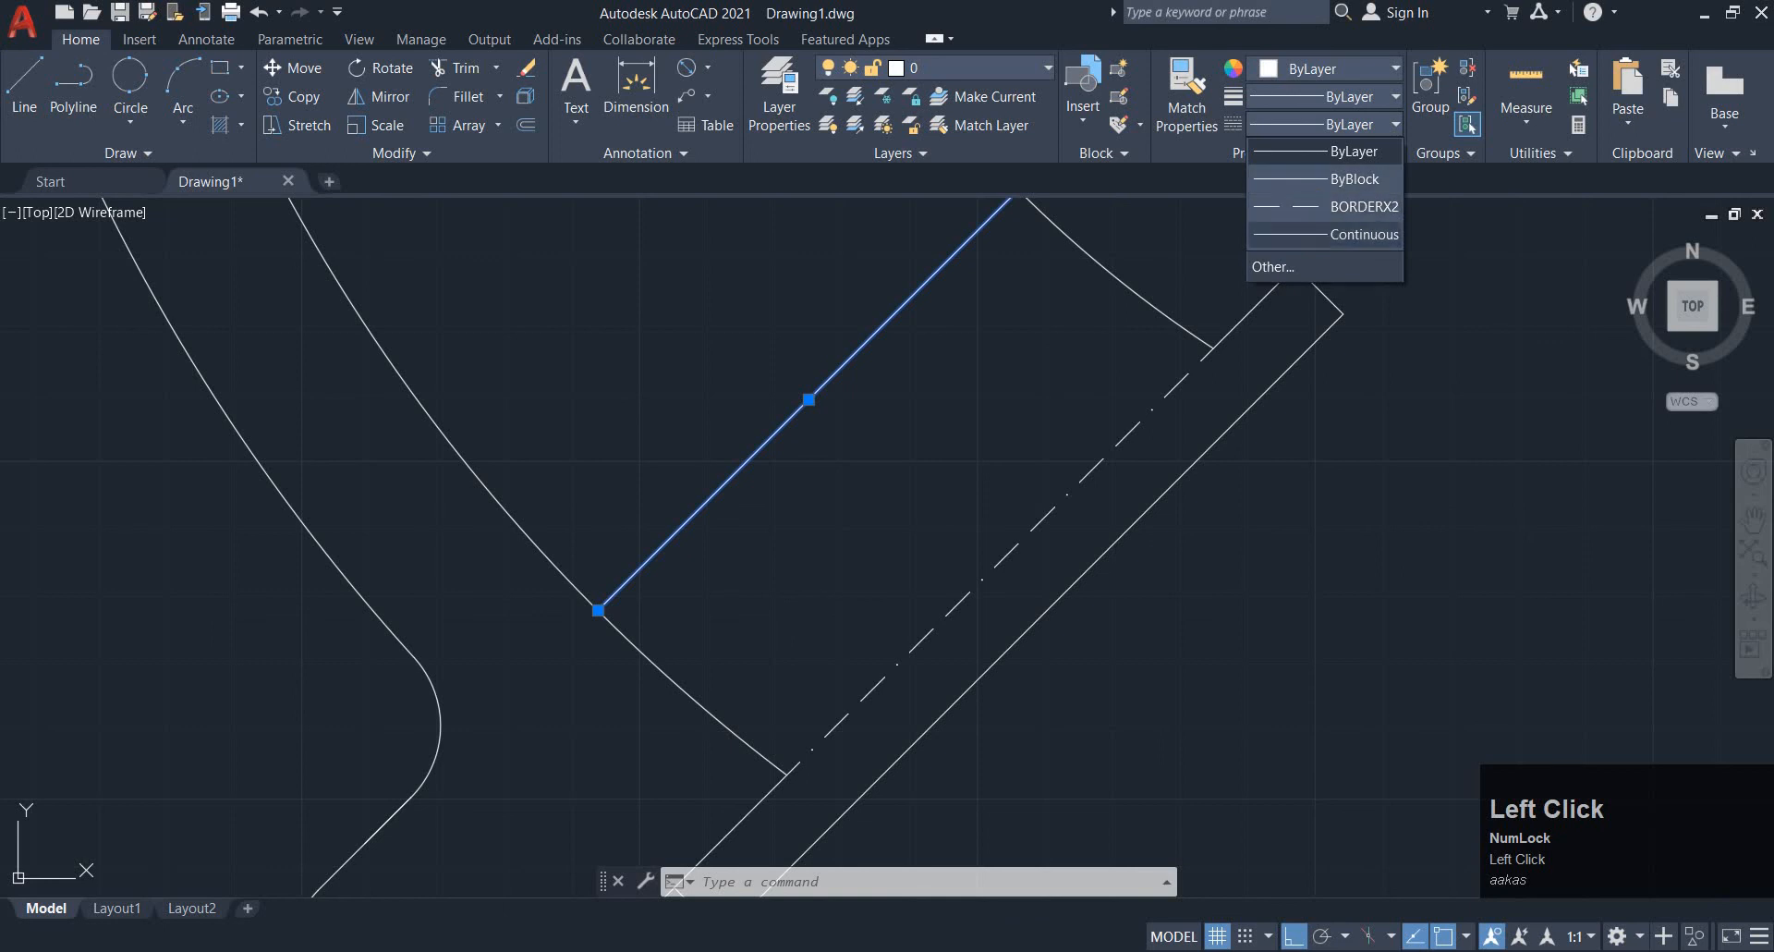
click(1321, 207)
Match the properties of the bore-opening dashed line onto the slanted flange's back-face line
click(1012, 579)
click(958, 506)
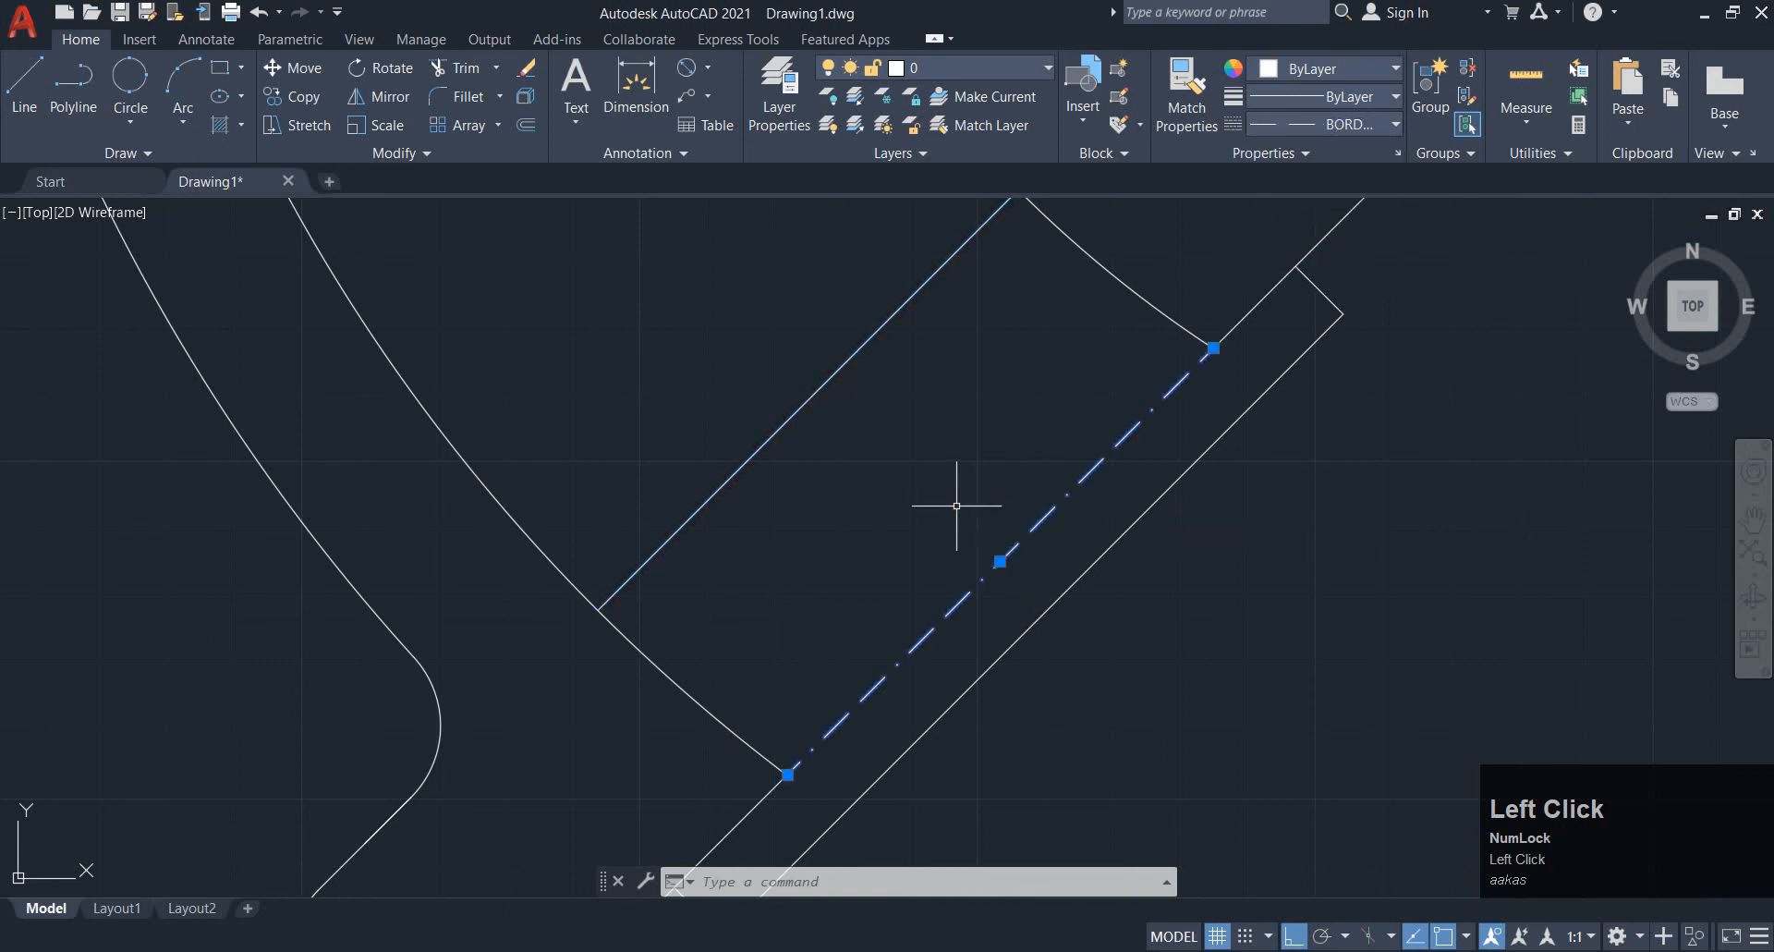
key(space)
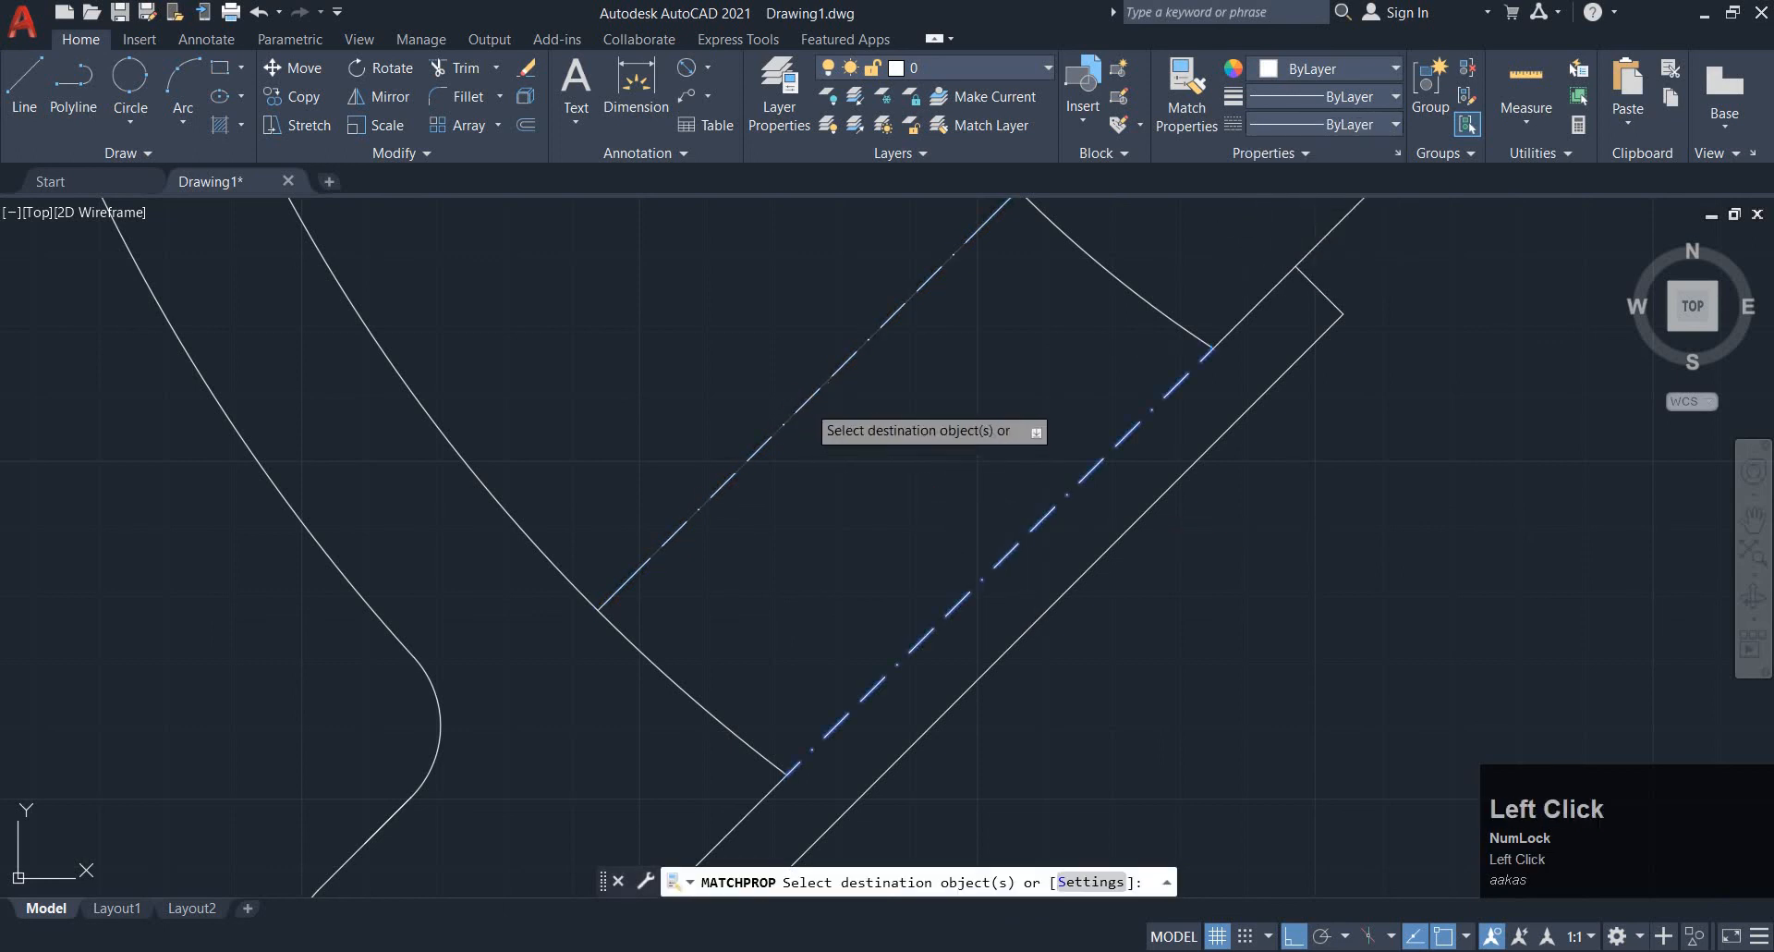
middle_click(721, 503)
middle_click(720, 503)
scroll(697, 435, up, 4)
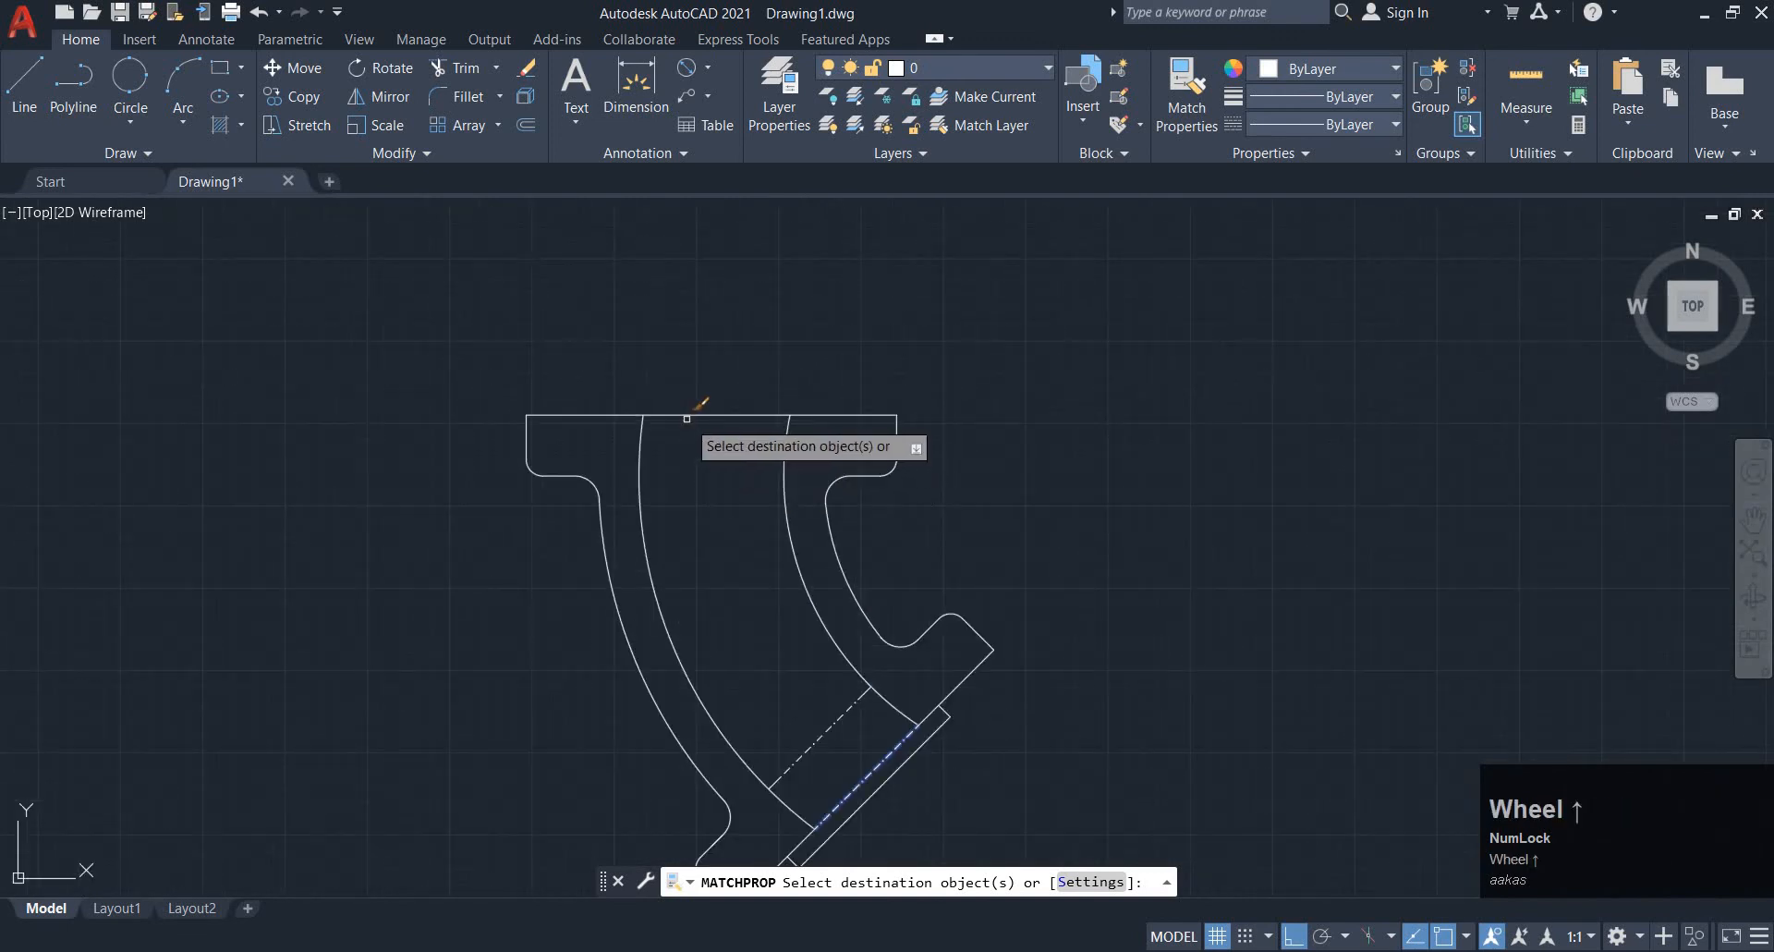
key(Escape)
Draw a horizontal line across the upper flange's underside and trim its left end at the outer bore arc
text(l)
key(space)
click(557, 476)
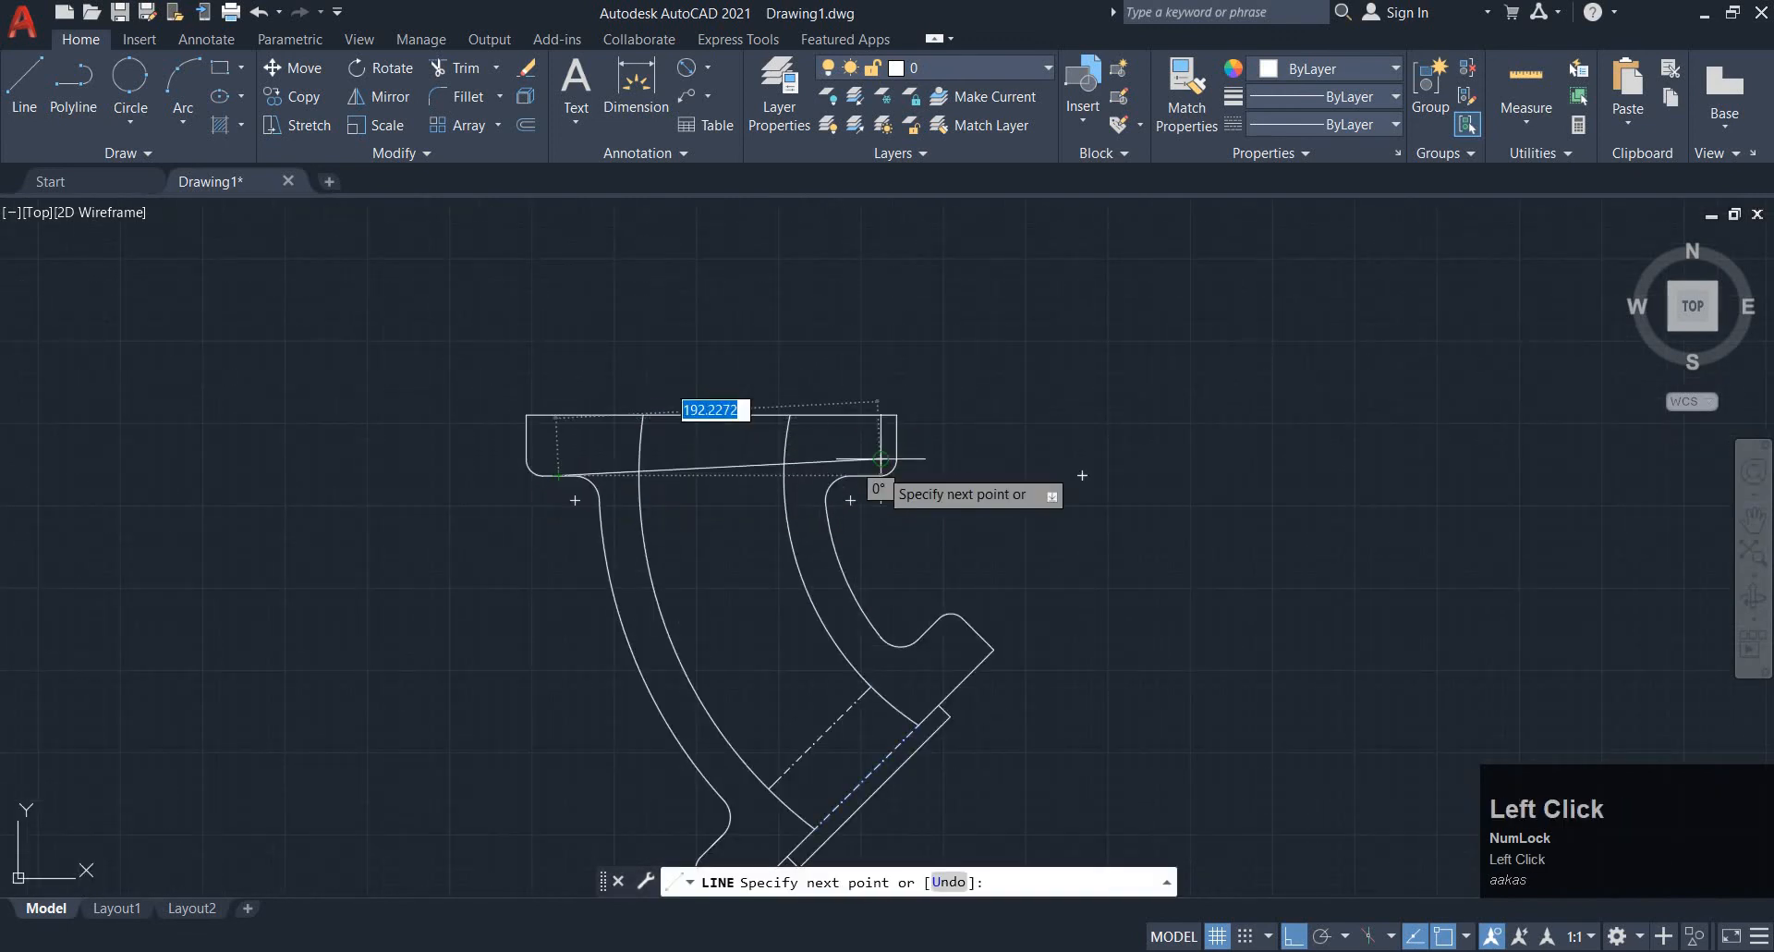
key(Escape)
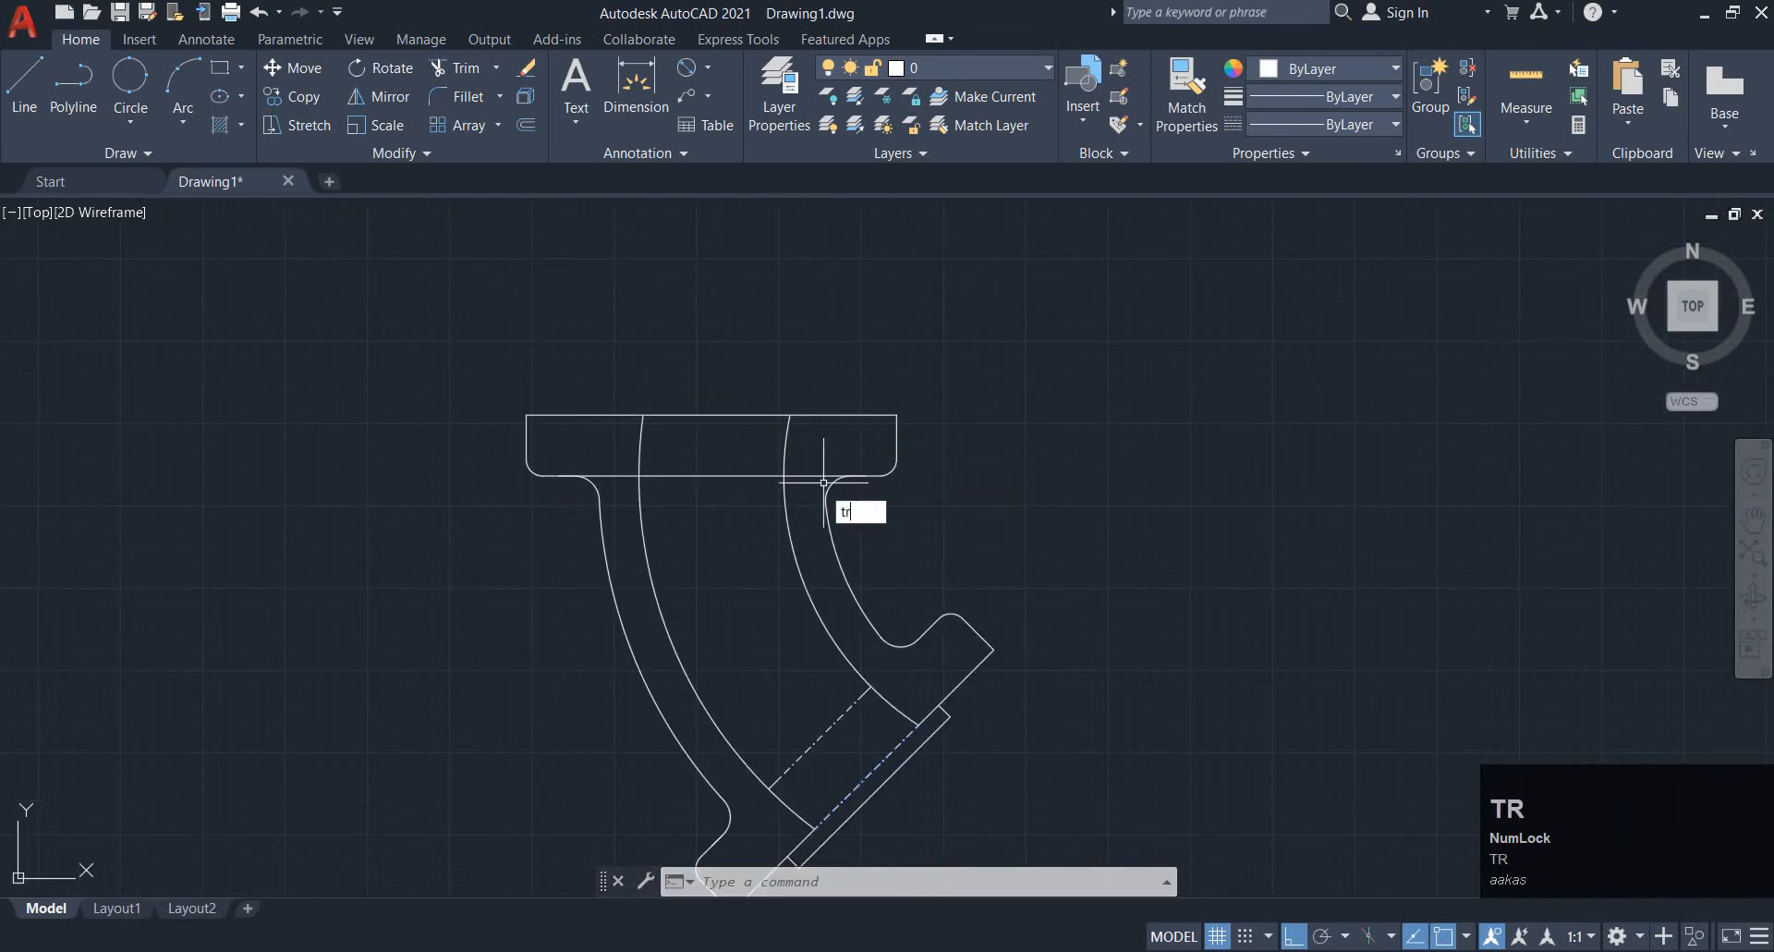
key(space)
click(794, 477)
scroll(711, 490, up, 5)
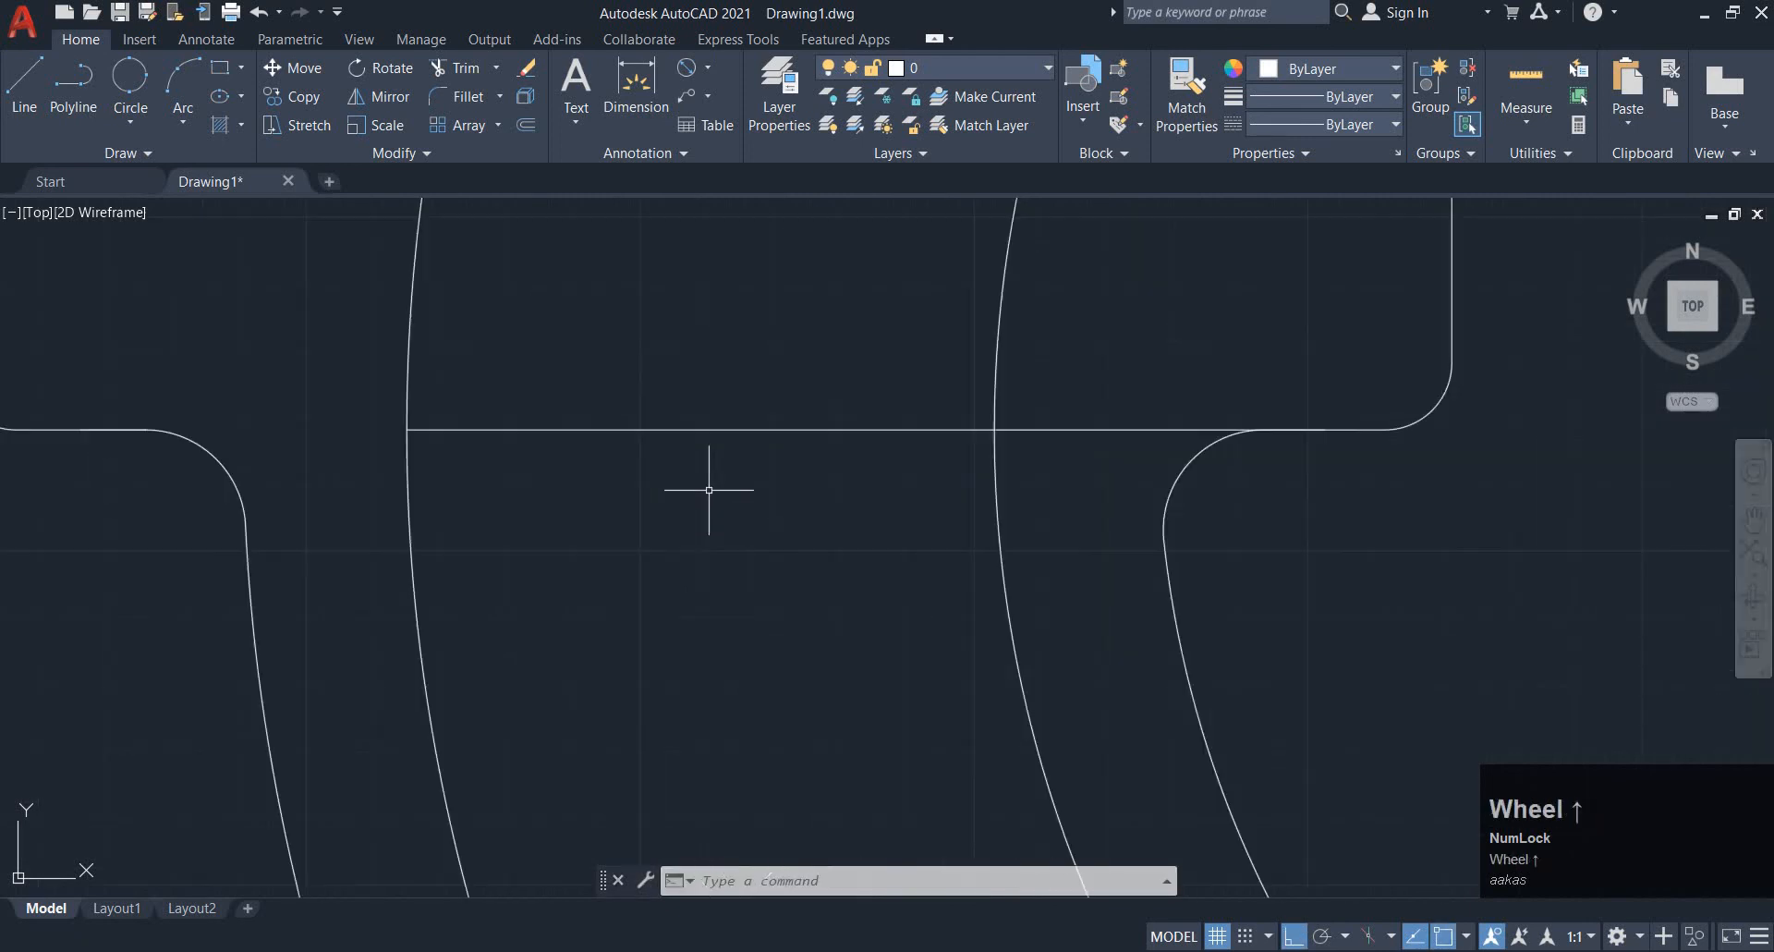
Match the properties of the slanted flange's dashed back-face line onto the line across the upper flange's underside
click(663, 429)
middle_click(1113, 273)
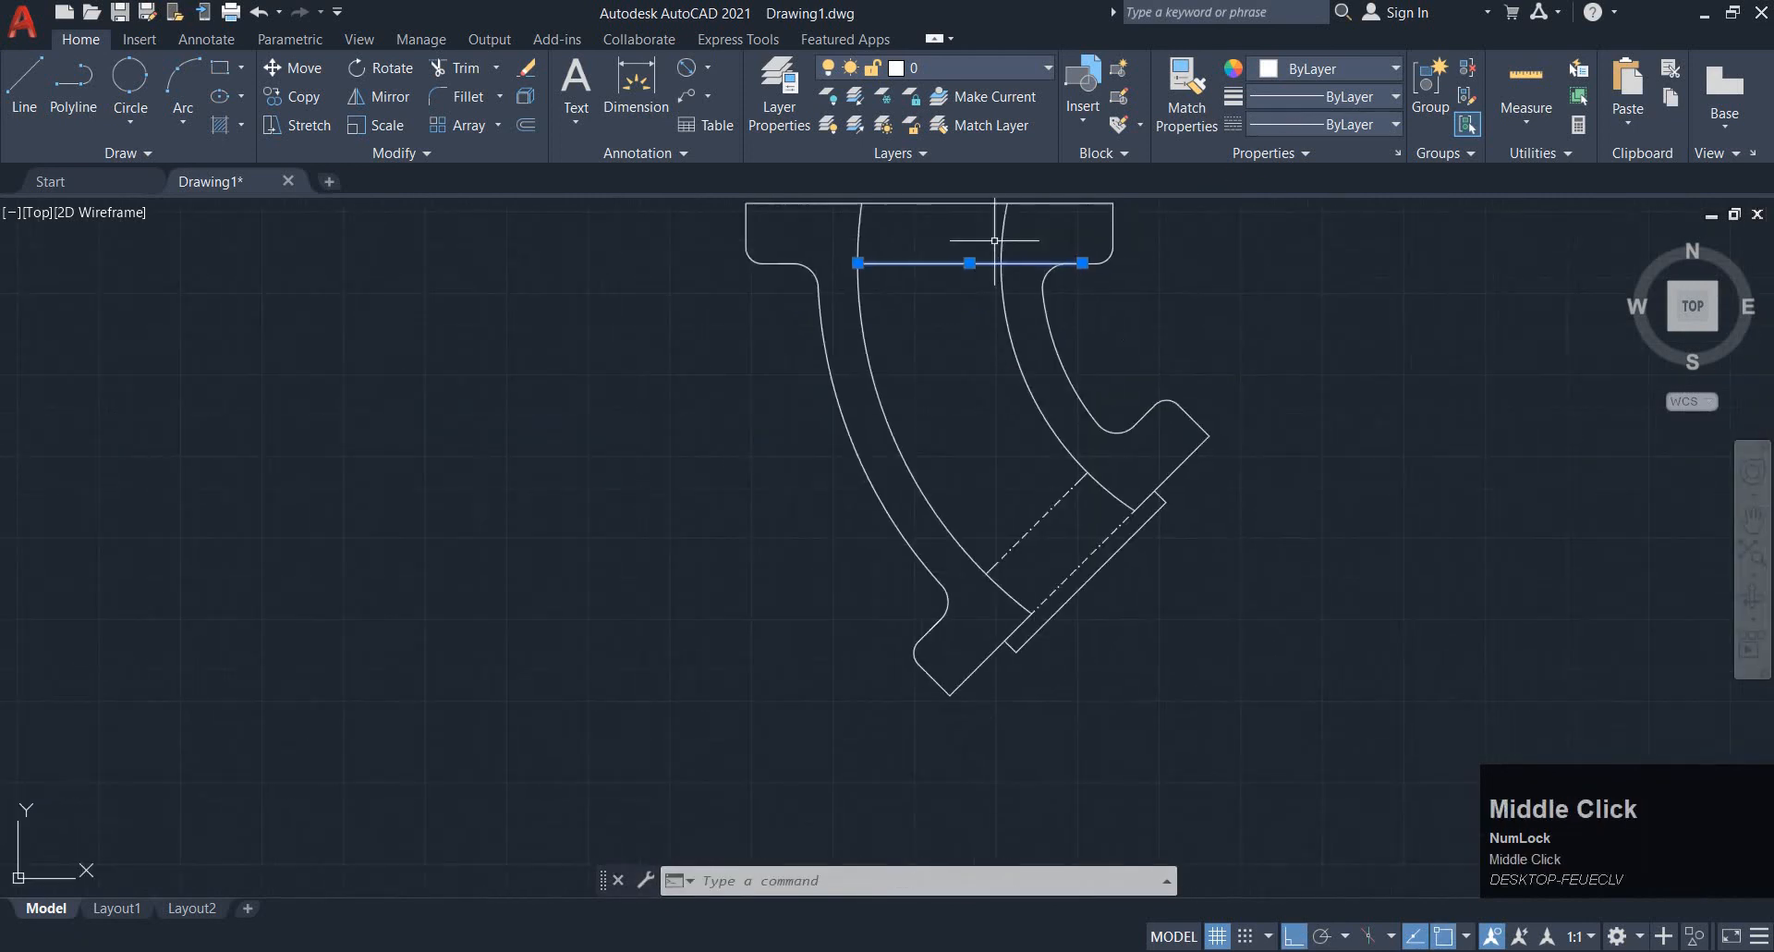
scroll(1118, 626, up, 5)
click(1115, 626)
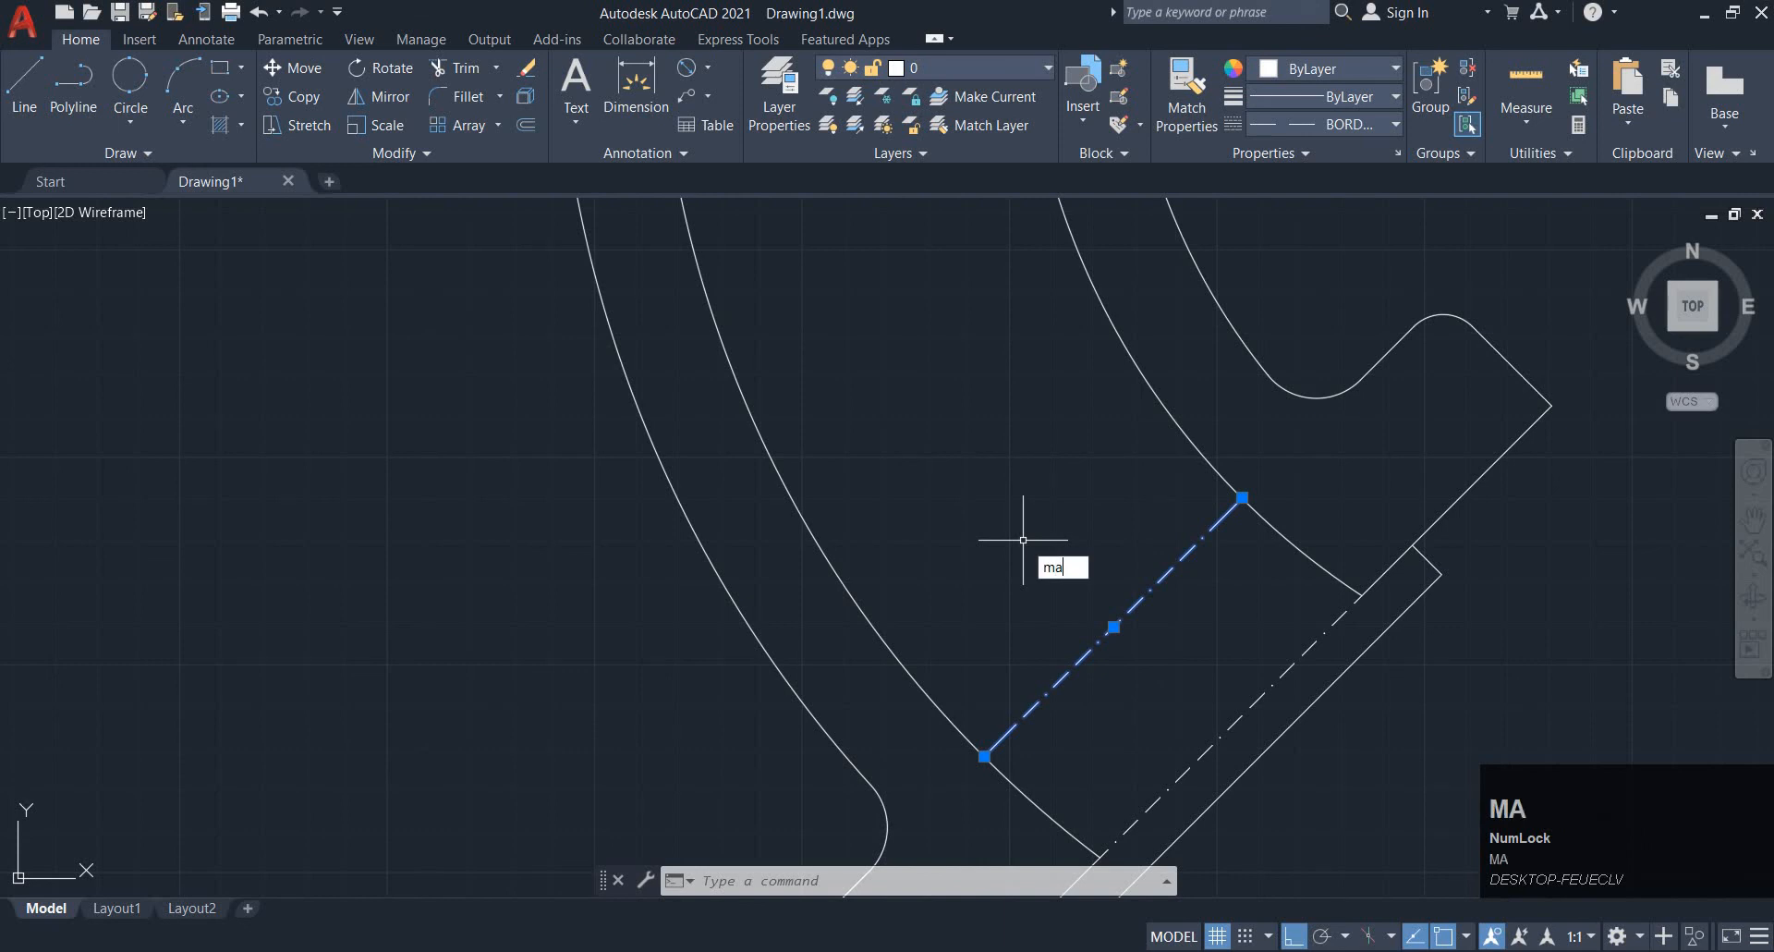
key(space)
scroll(916, 267, down, 4)
middle_drag(909, 325, 878, 524)
click(848, 347)
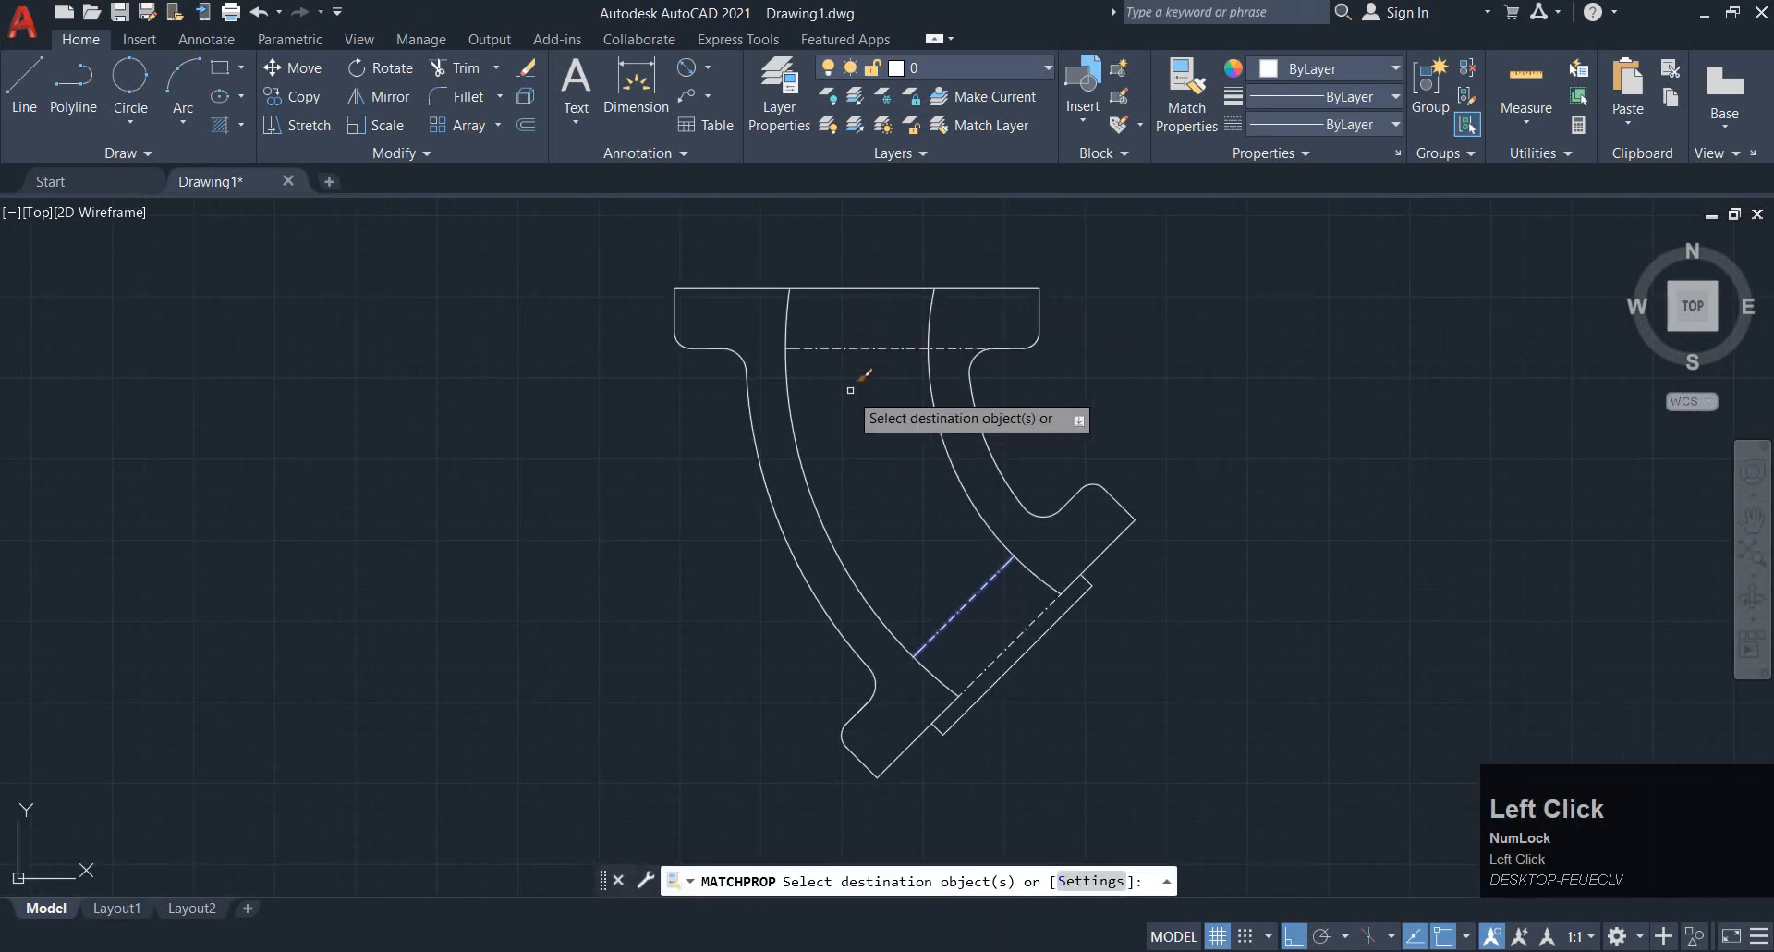
key(space)
Trim the right end of the upper flange's dashed line at the inner bore arc
text(tr)
key(space)
click(931, 356)
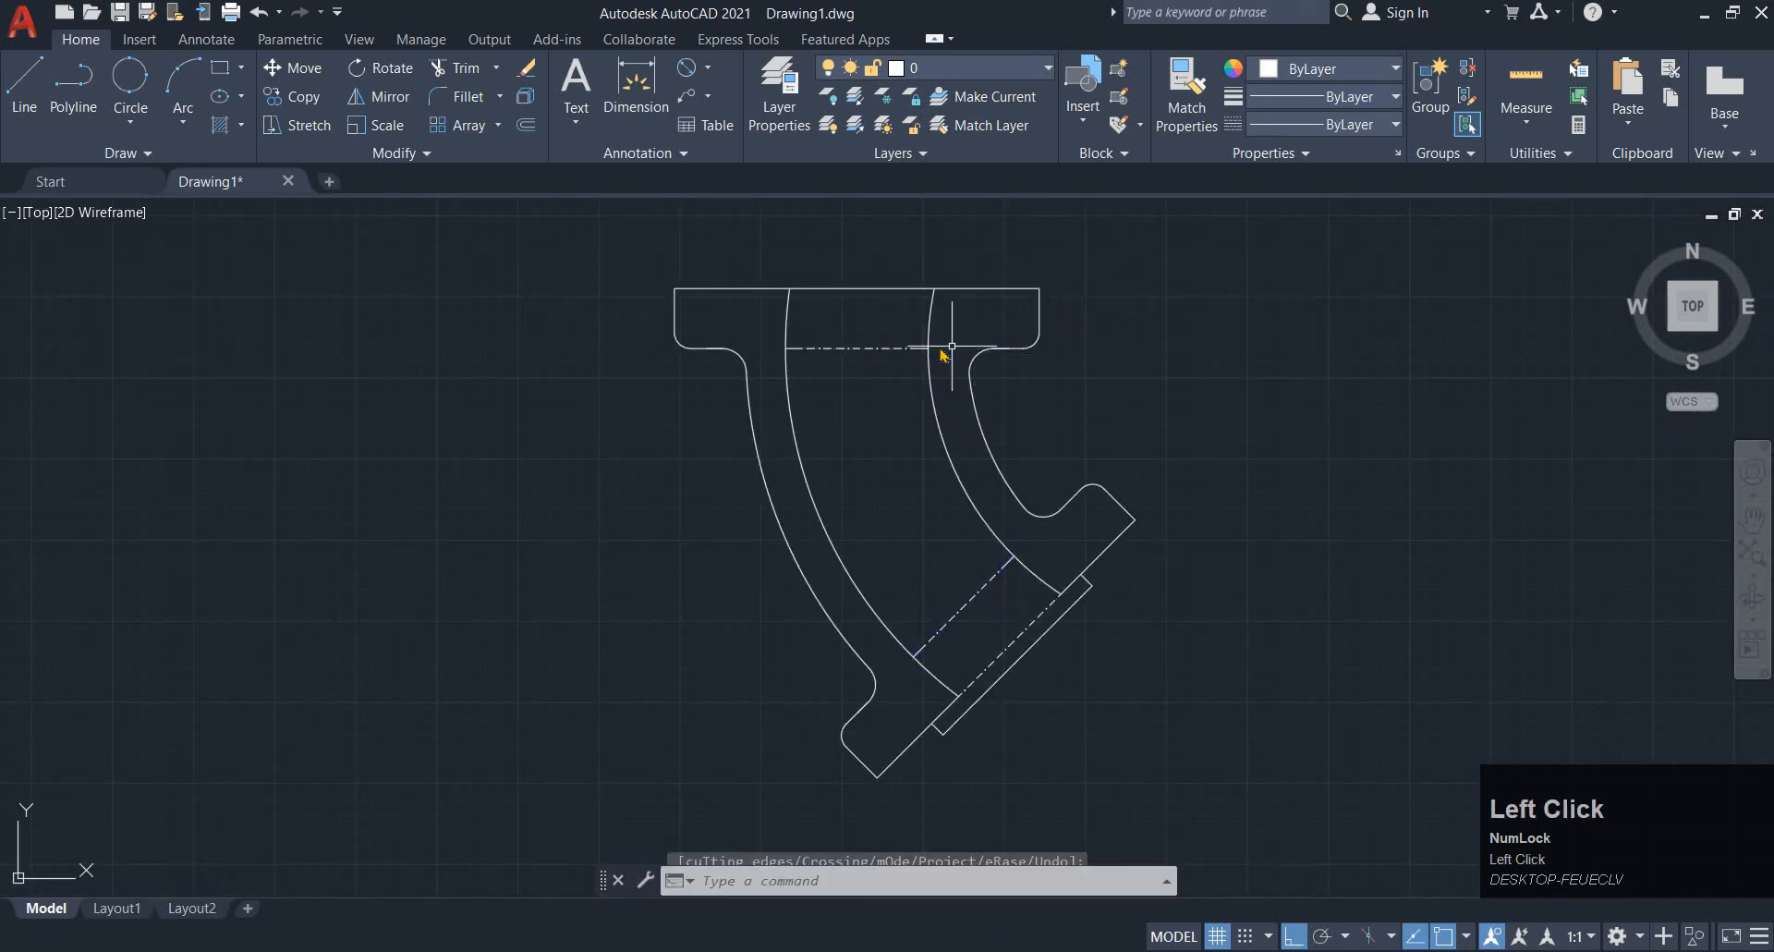
Check the EX 43 reference image in Photos, then return to AutoCAD and trim away both bore arcs inside the upper flange
key(alt+Tab)
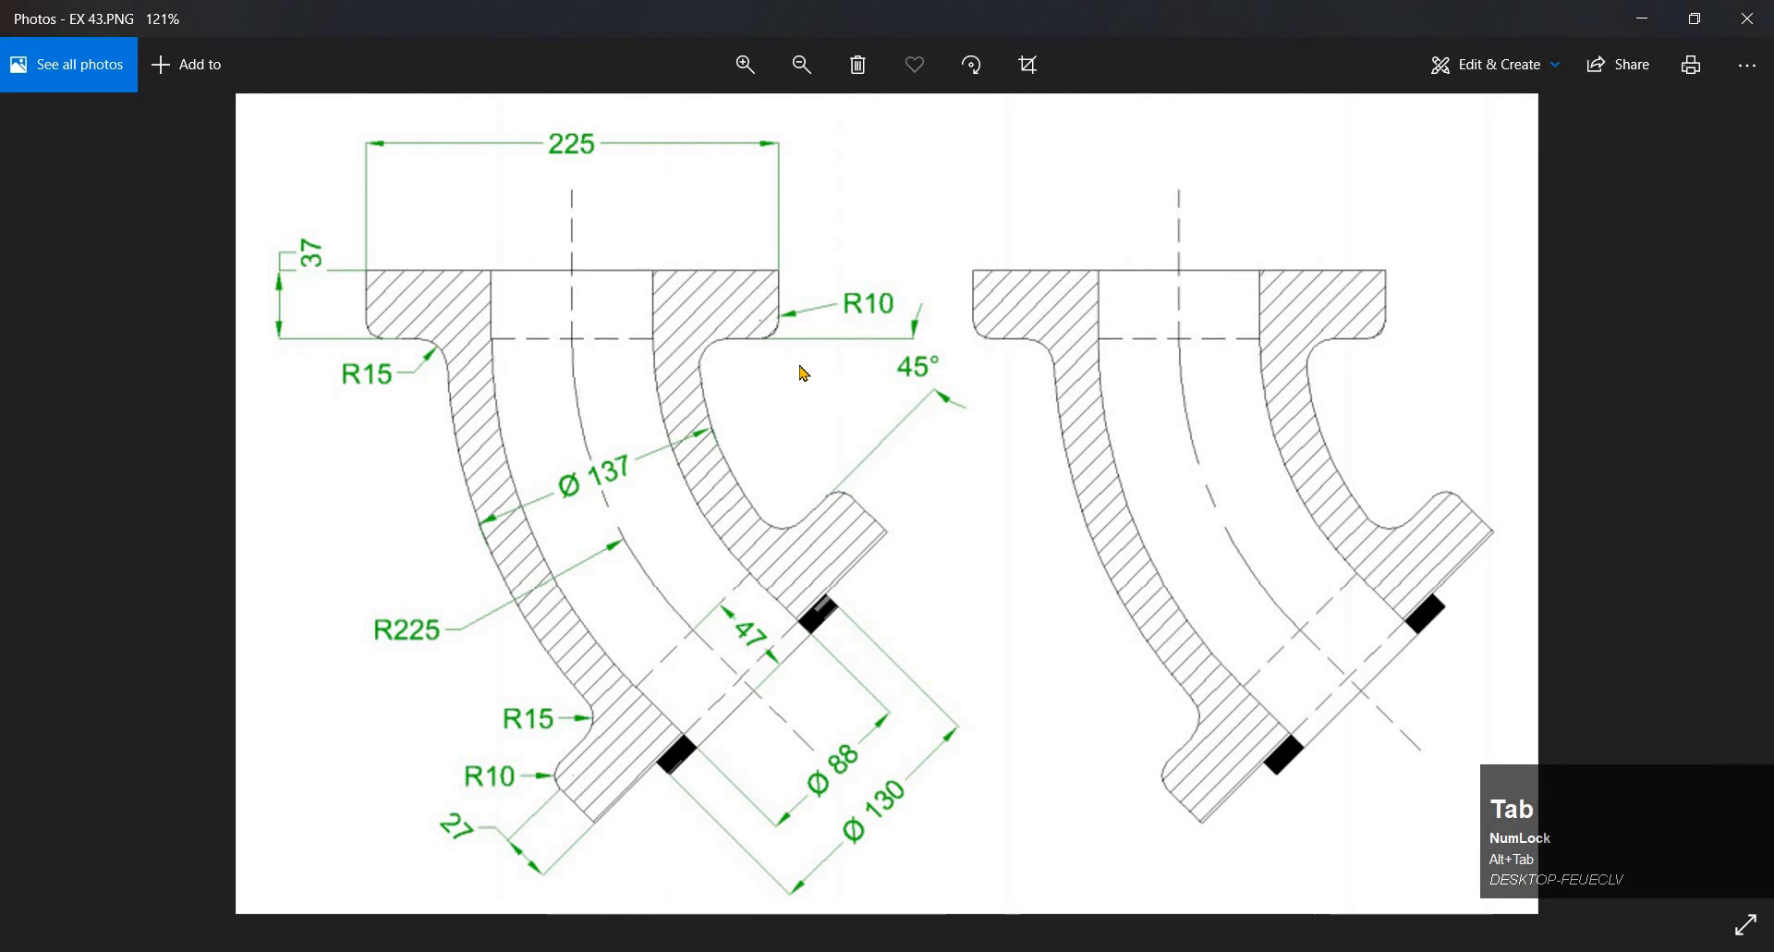
key(alt+Tab)
scroll(812, 356, up, 4)
middle_drag(911, 325, 888, 389)
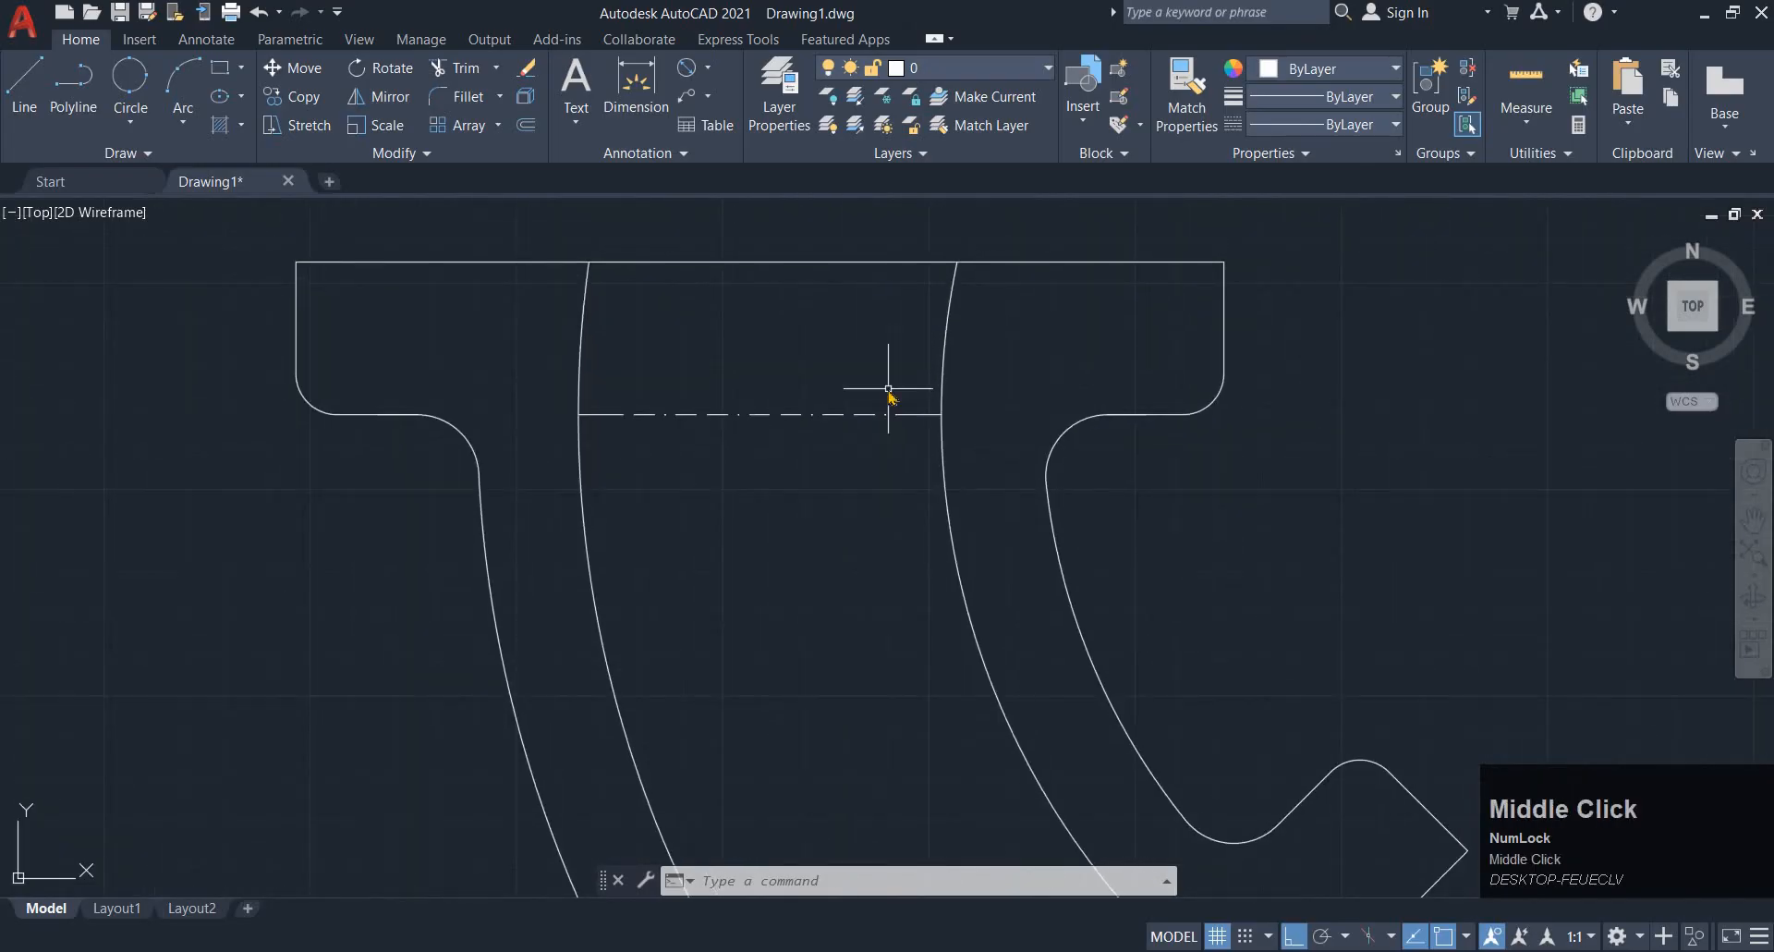
text(tr)
key(space)
click(945, 357)
click(551, 340)
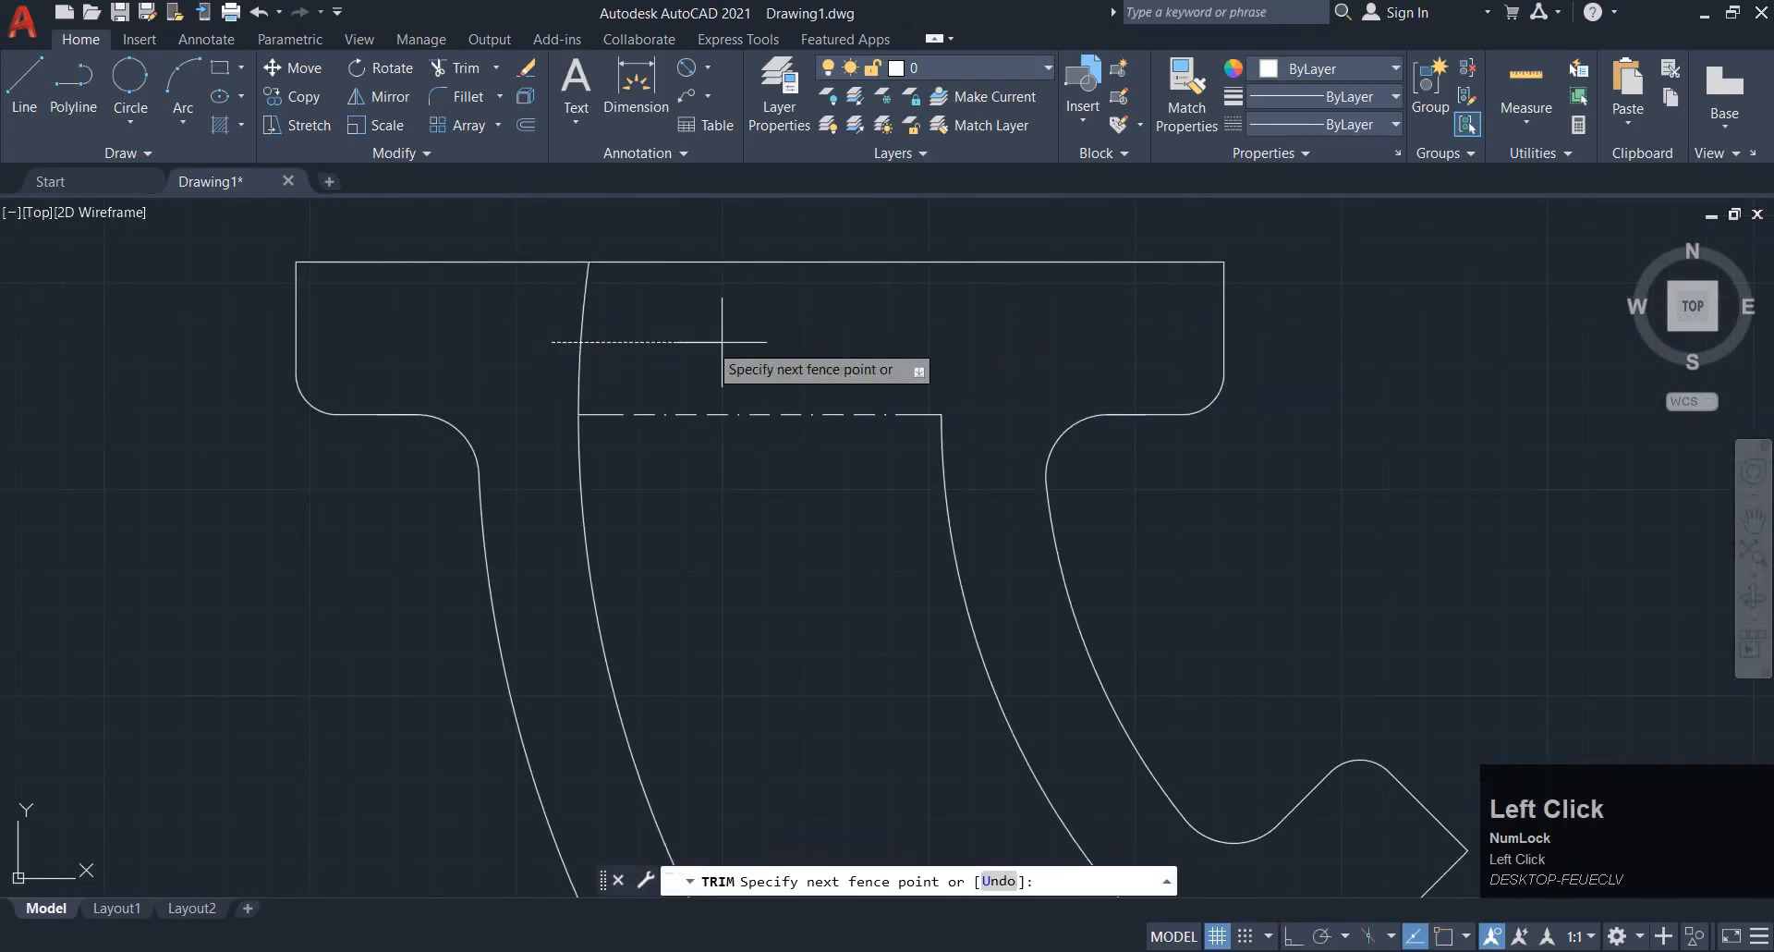
click(746, 340)
key(Escape)
Draw two vertical bore lines through the upper flange, from the dashed line's ends up to the flange's top face
text(l)
key(space)
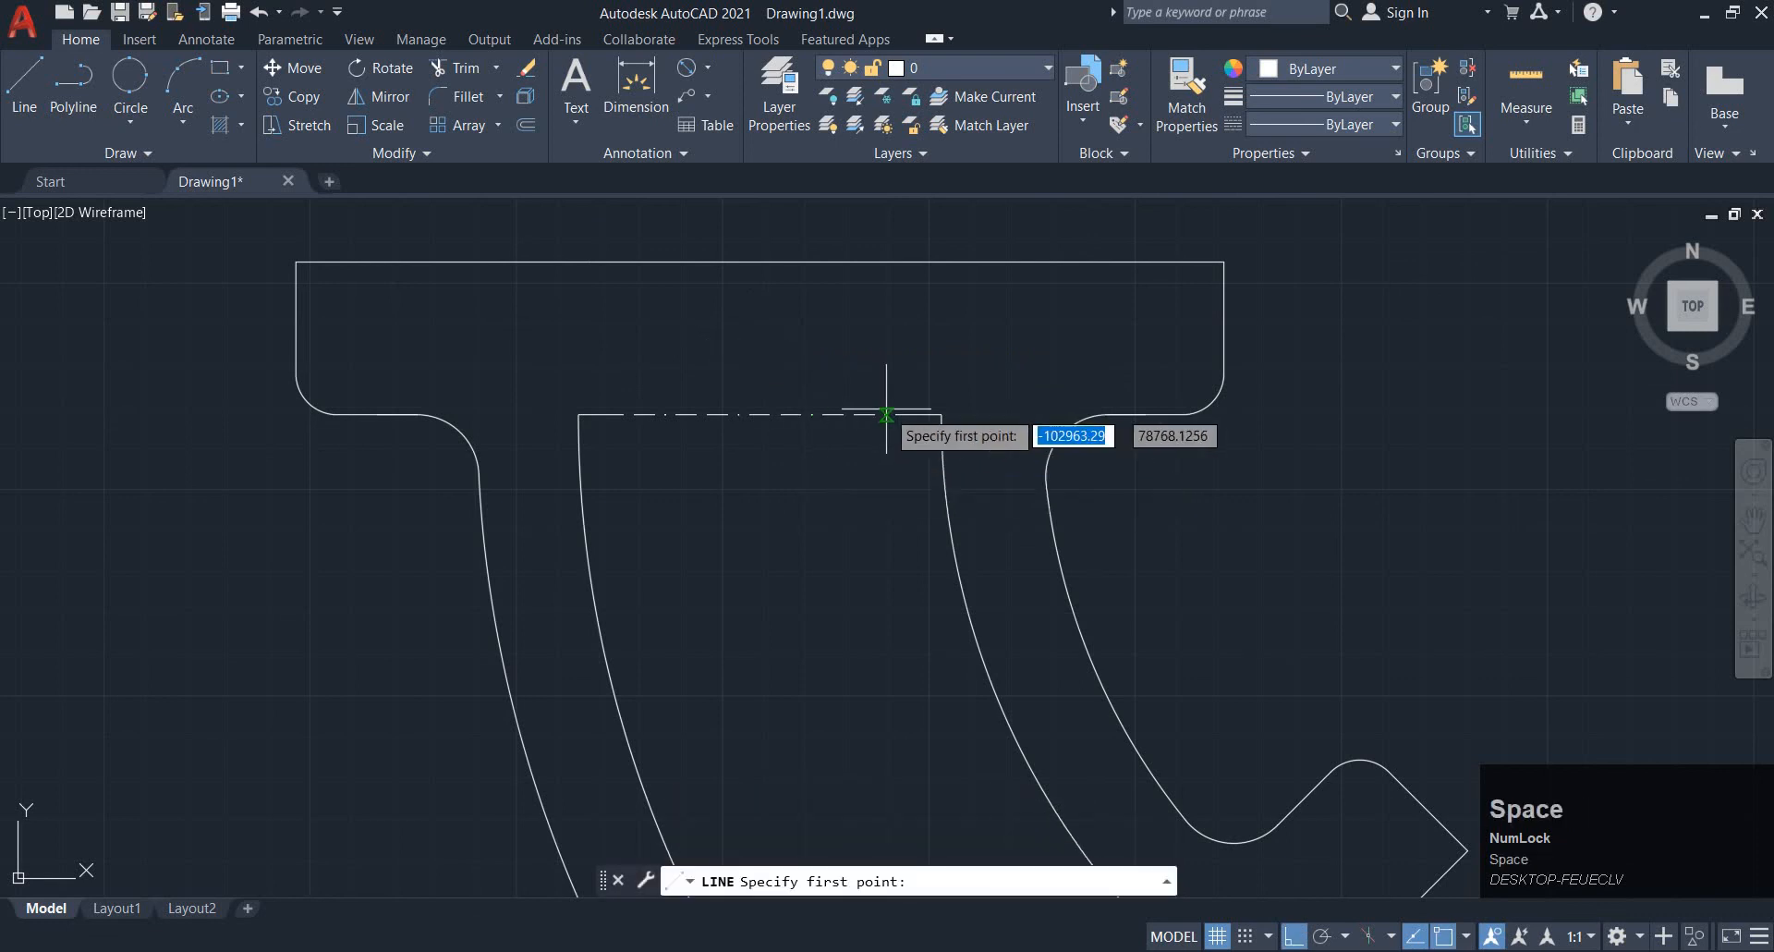
click(942, 414)
click(943, 259)
key(space)
key(space)
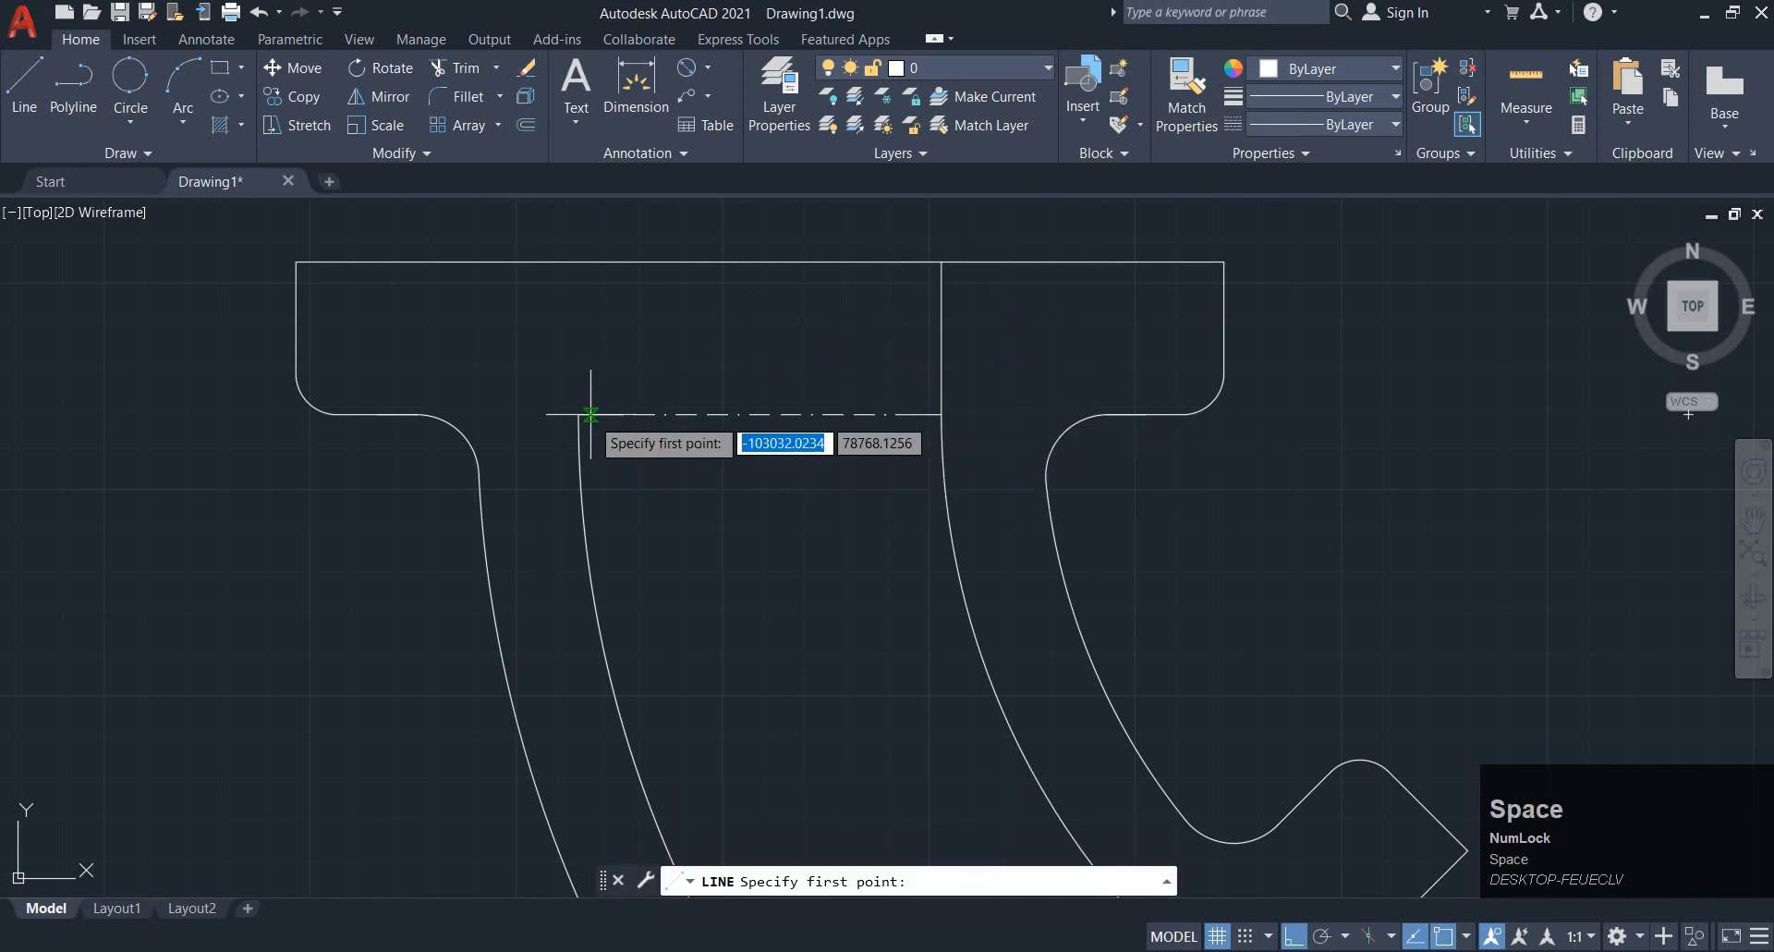
click(579, 415)
click(580, 261)
key(space)
Draw a straight line joining the lower-left ends of the two dashed lines in the slanted flange
scroll(841, 390, down, 6)
middle_drag(840, 391, 701, 257)
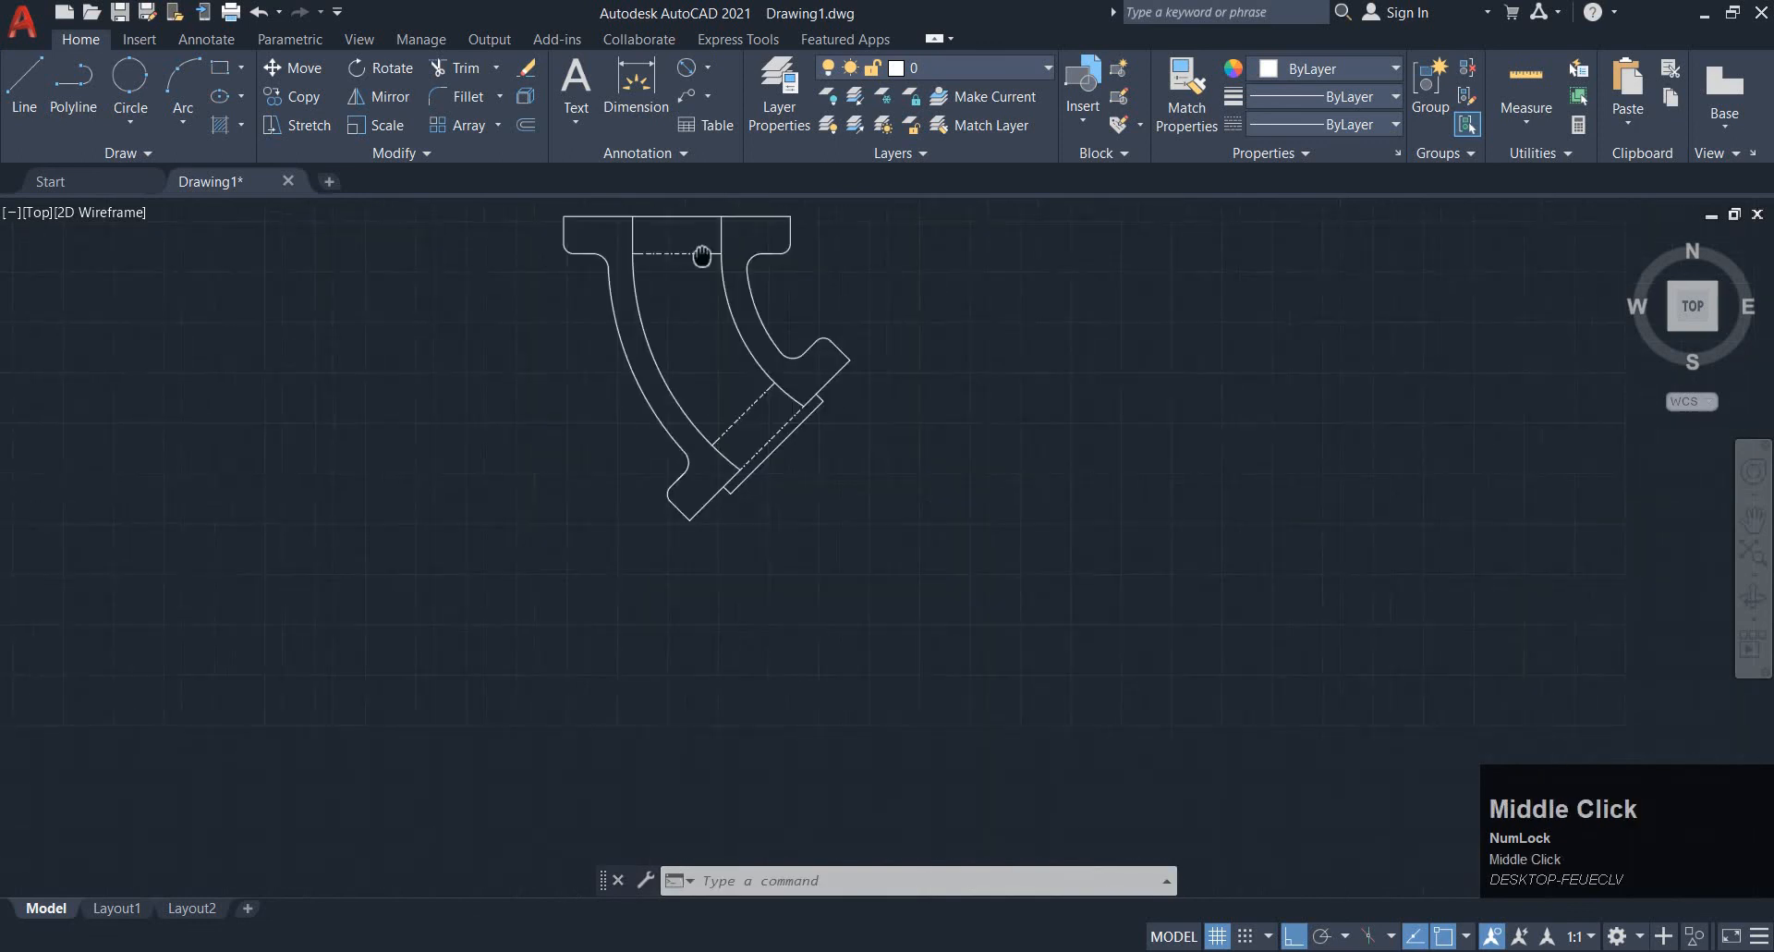
scroll(709, 460, up, 6)
key(space)
click(683, 455)
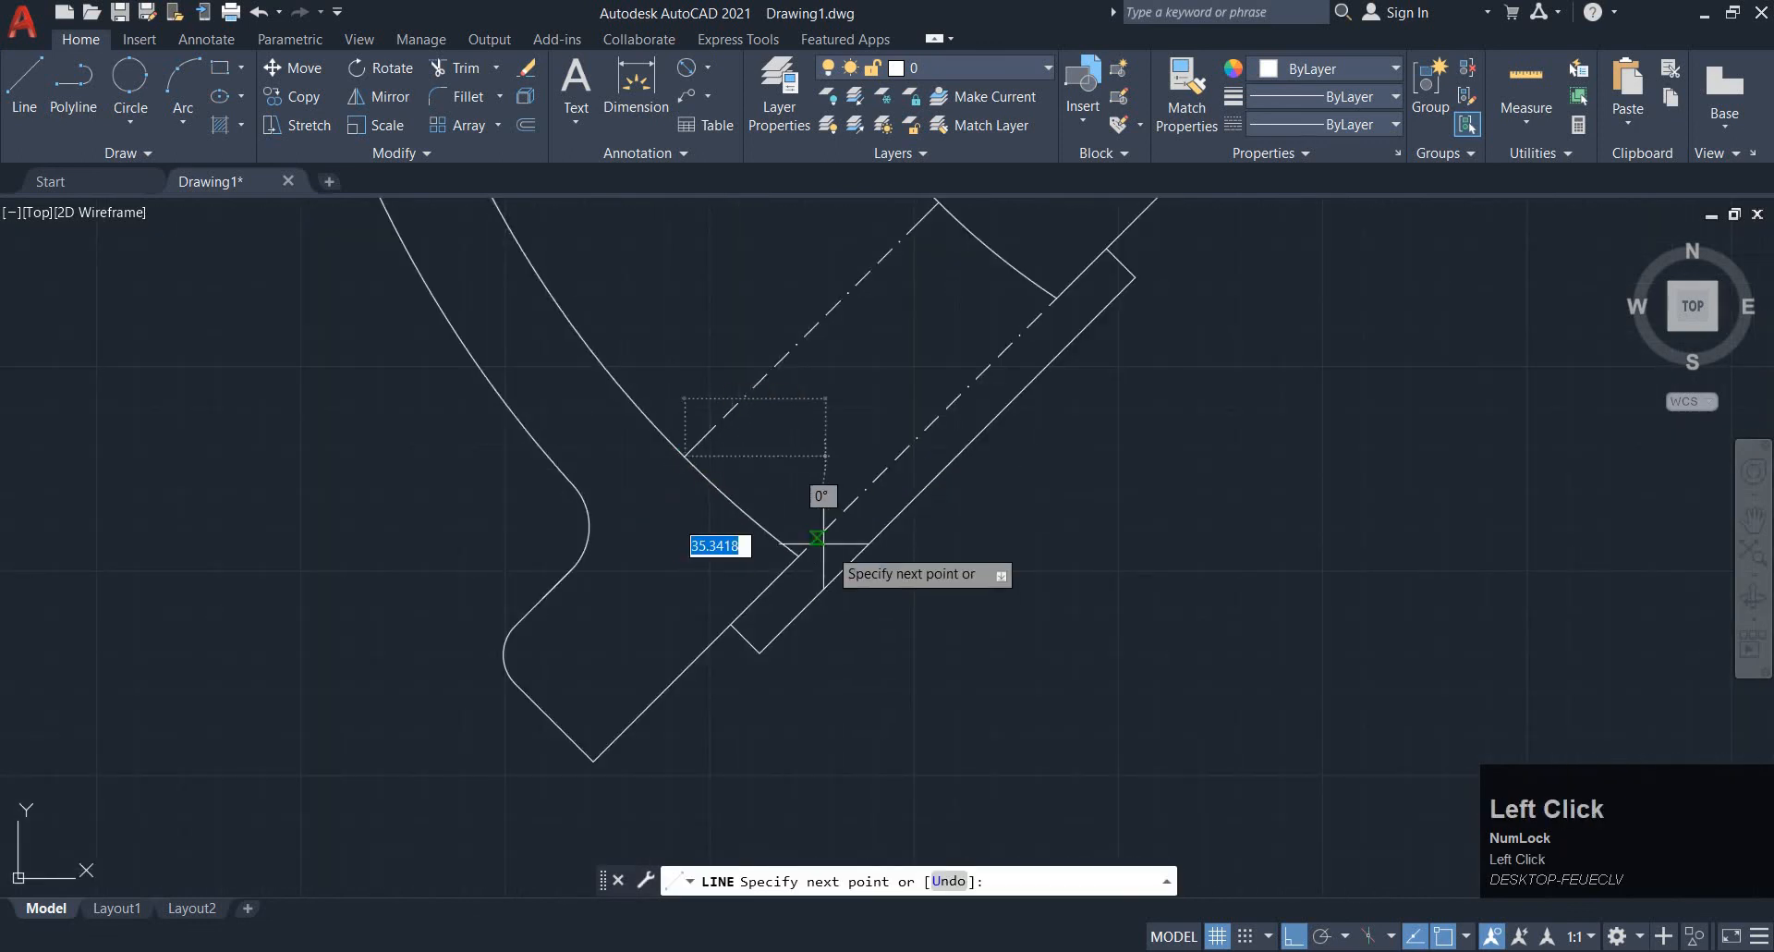
key(space)
Draw a straight line joining the upper-right ends of the two dashed lines in the slanted flange
middle_drag(921, 306, 792, 440)
key(space)
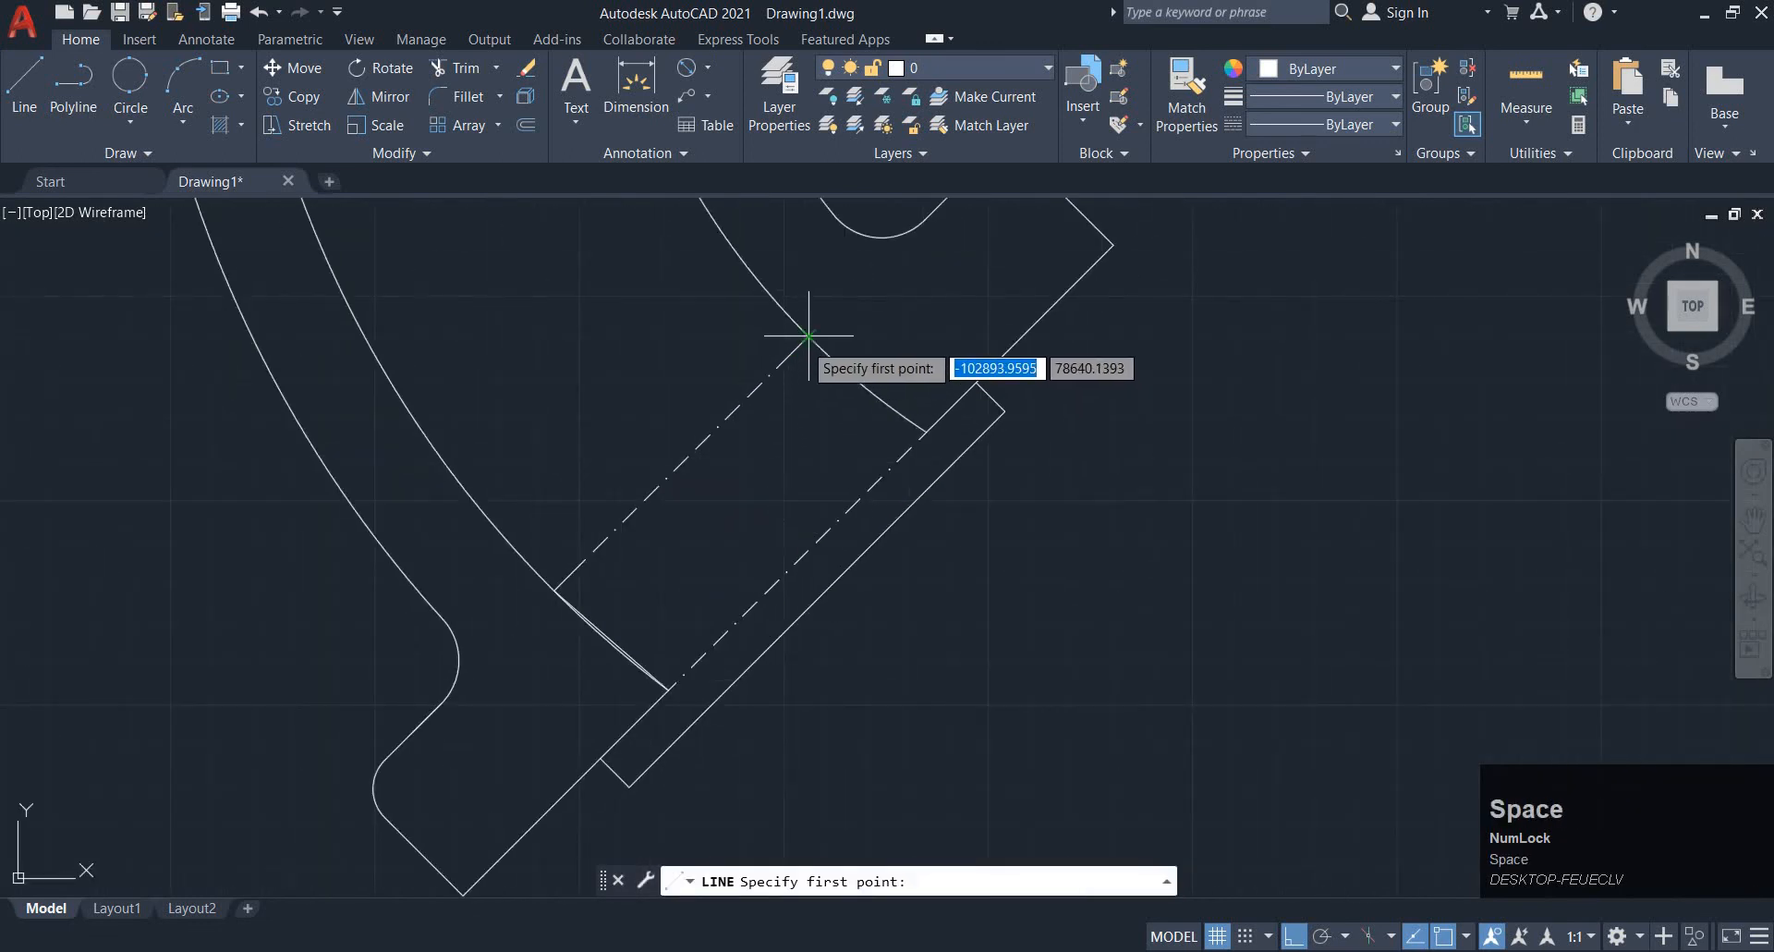
click(808, 337)
scroll(922, 403, up, 4)
click(924, 471)
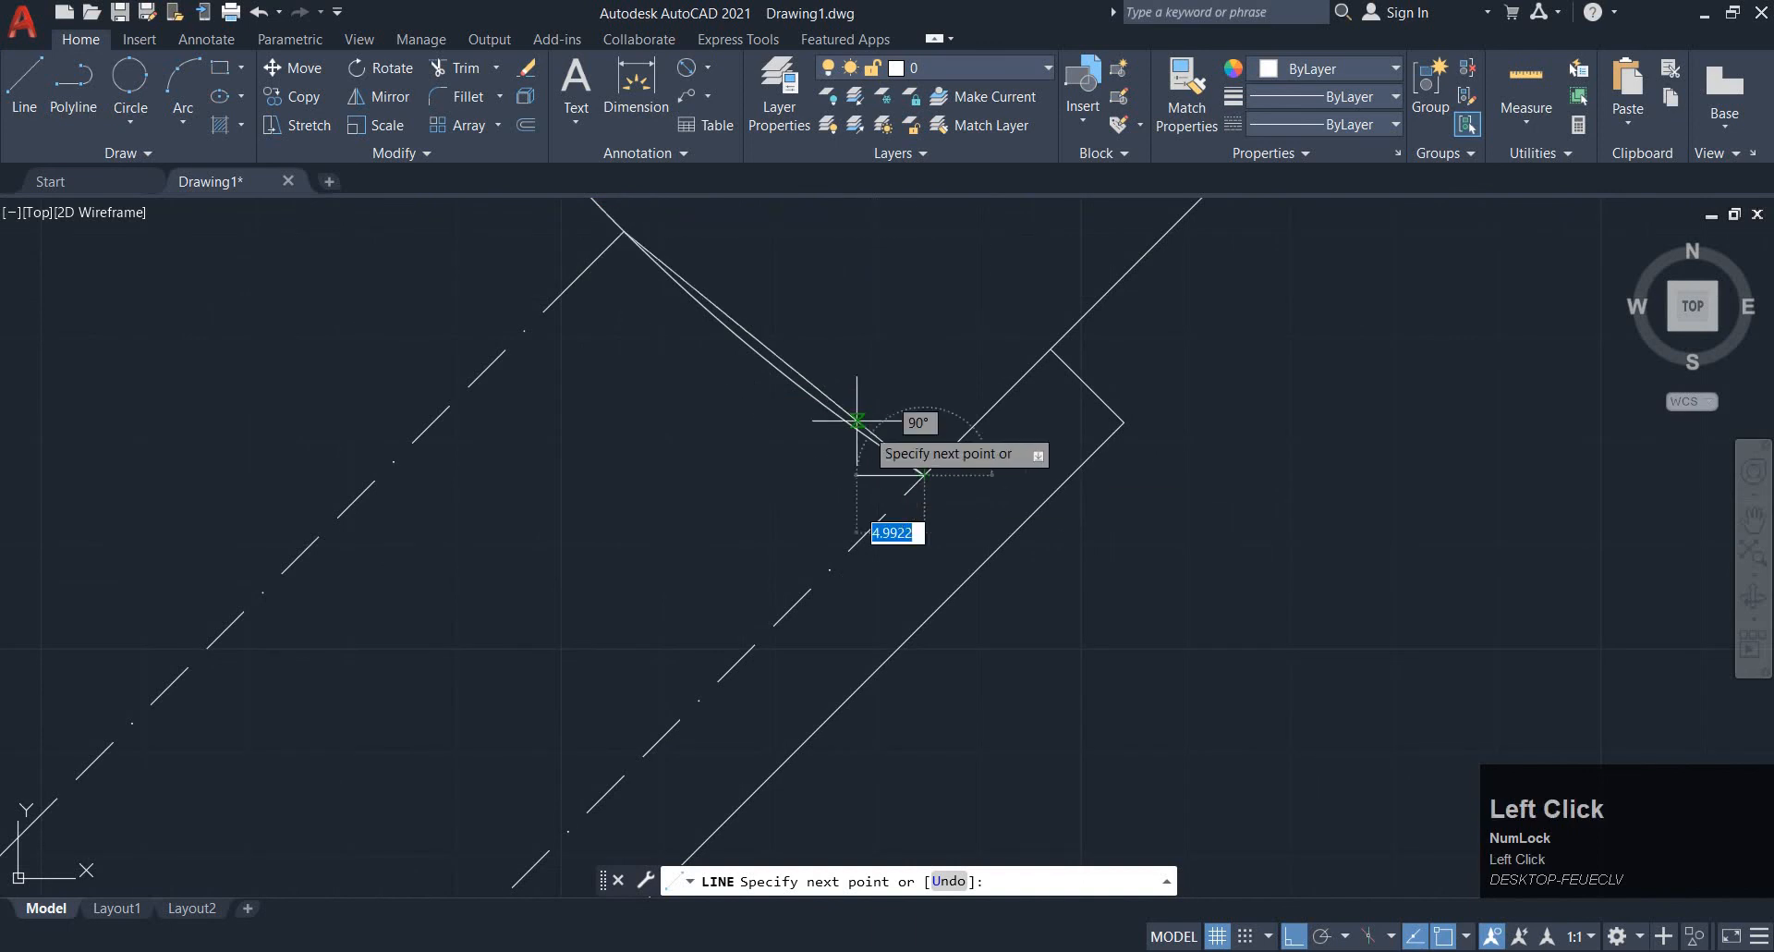
key(space)
Trim away the curved bore arc segments beside the straight bore lines inside the slanted flange
scroll(747, 364, up, 4)
key(space)
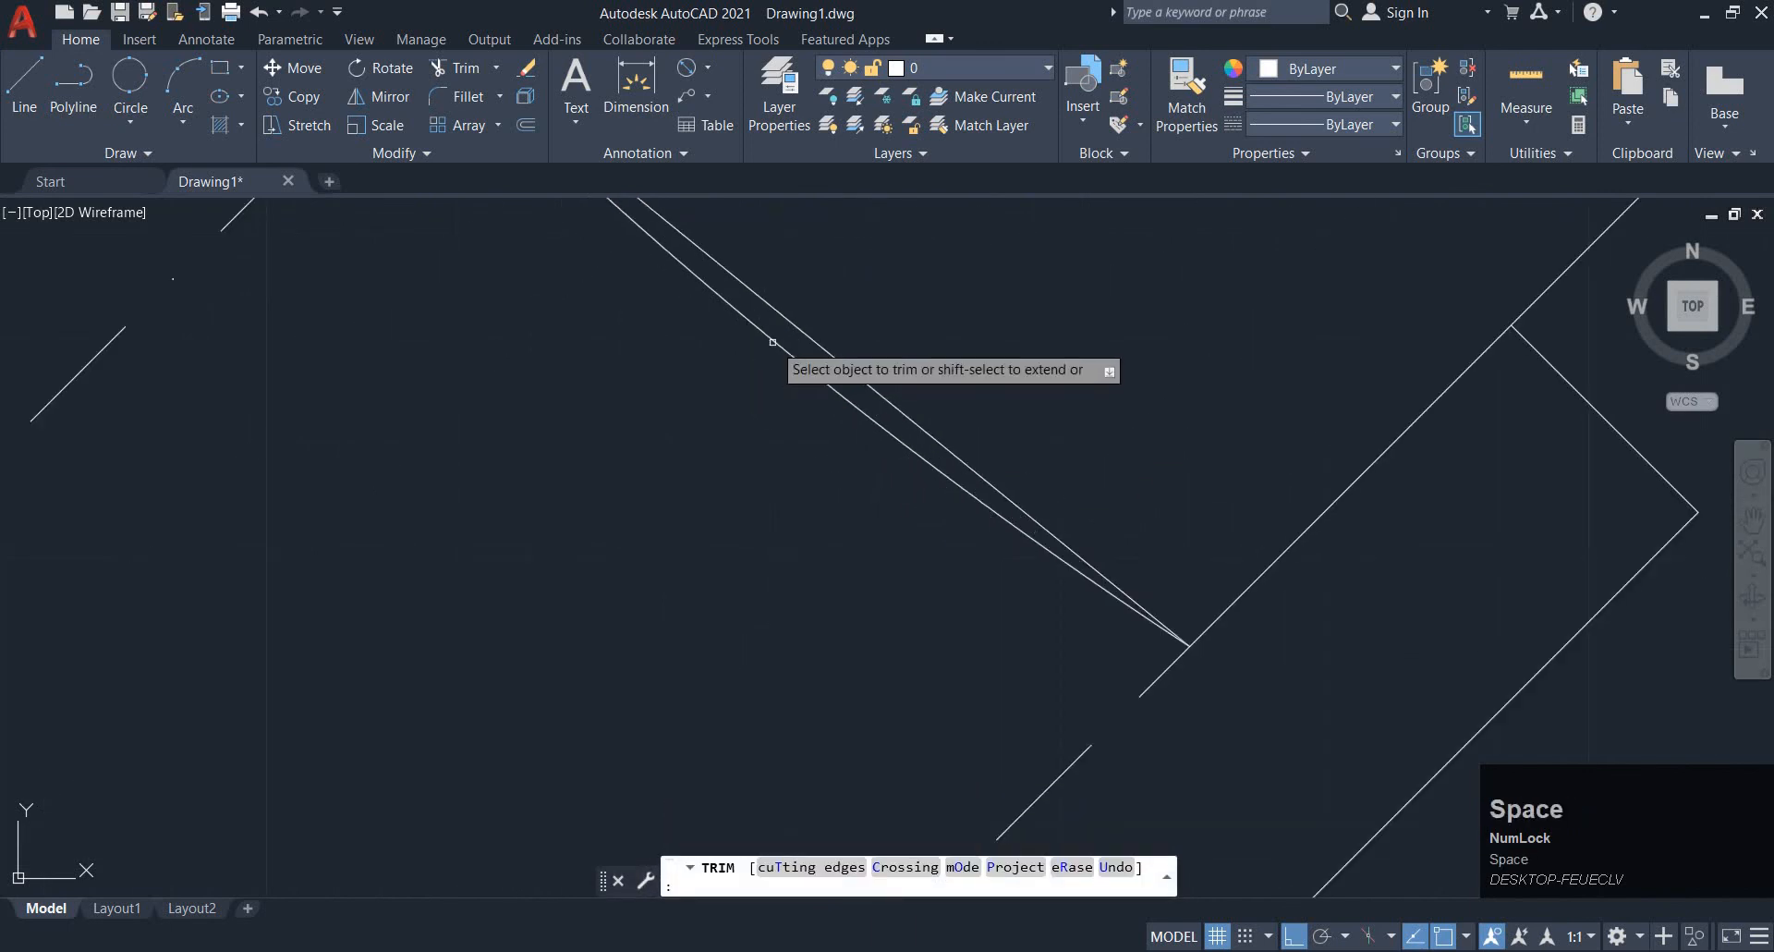
scroll(613, 412, down, 3)
middle_drag(614, 412, 722, 409)
scroll(548, 624, up, 4)
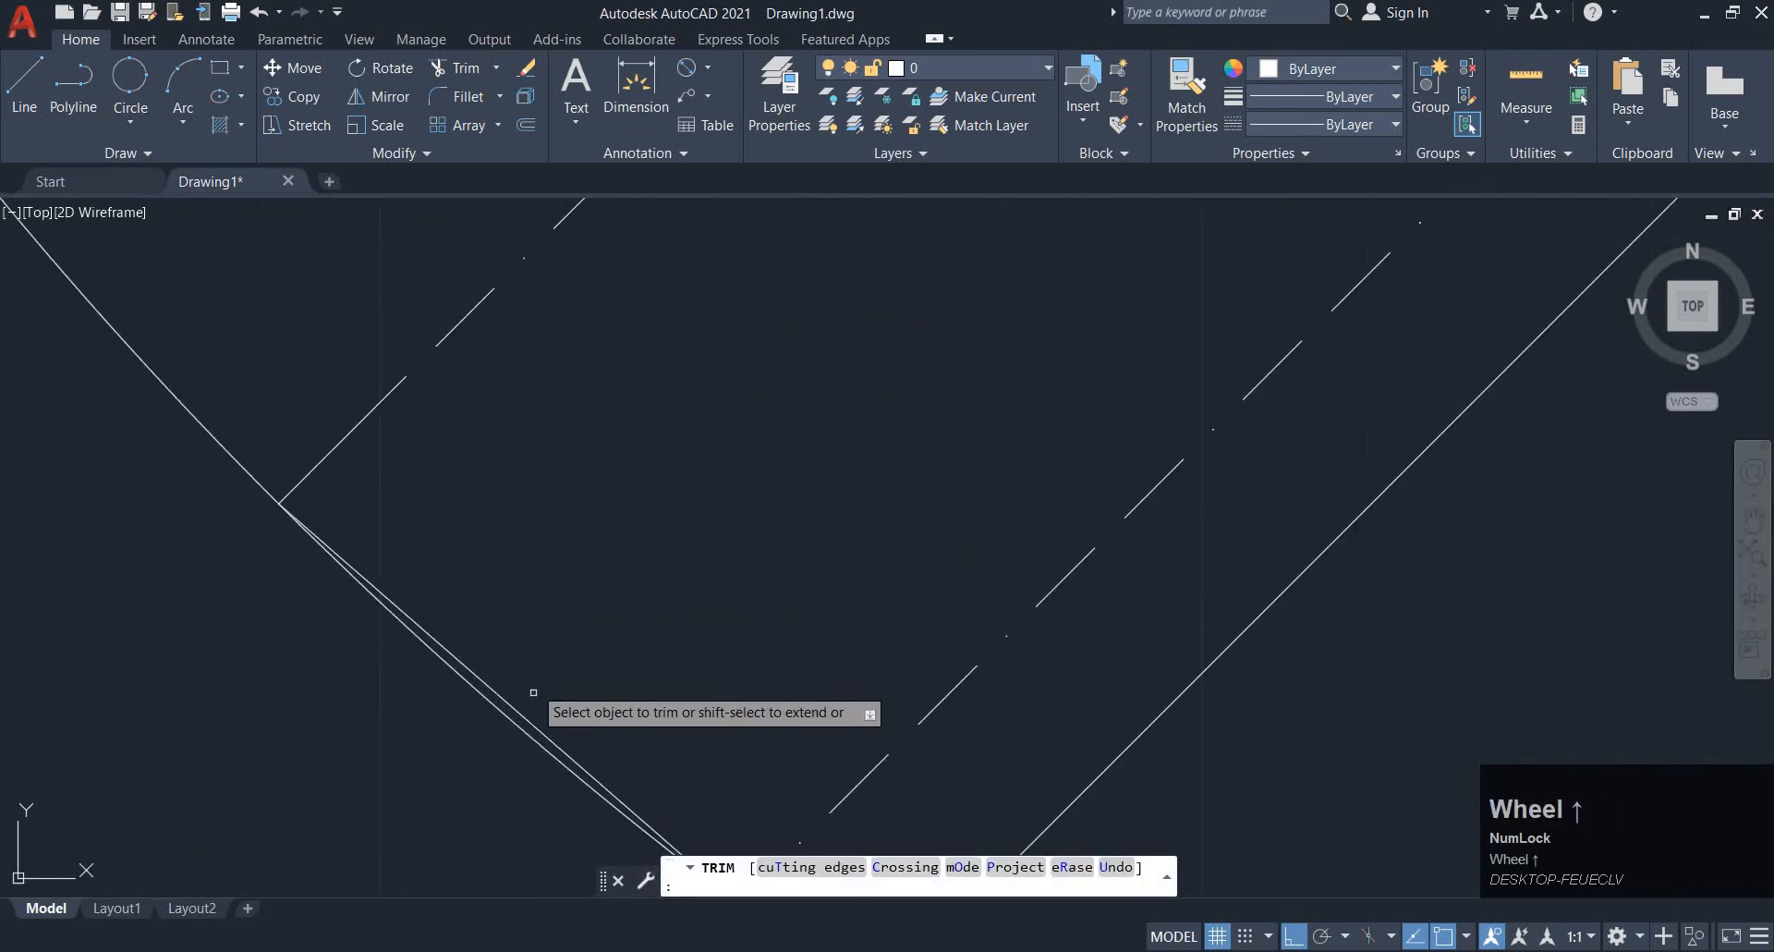
scroll(708, 516, down, 3)
middle_drag(709, 516, 666, 650)
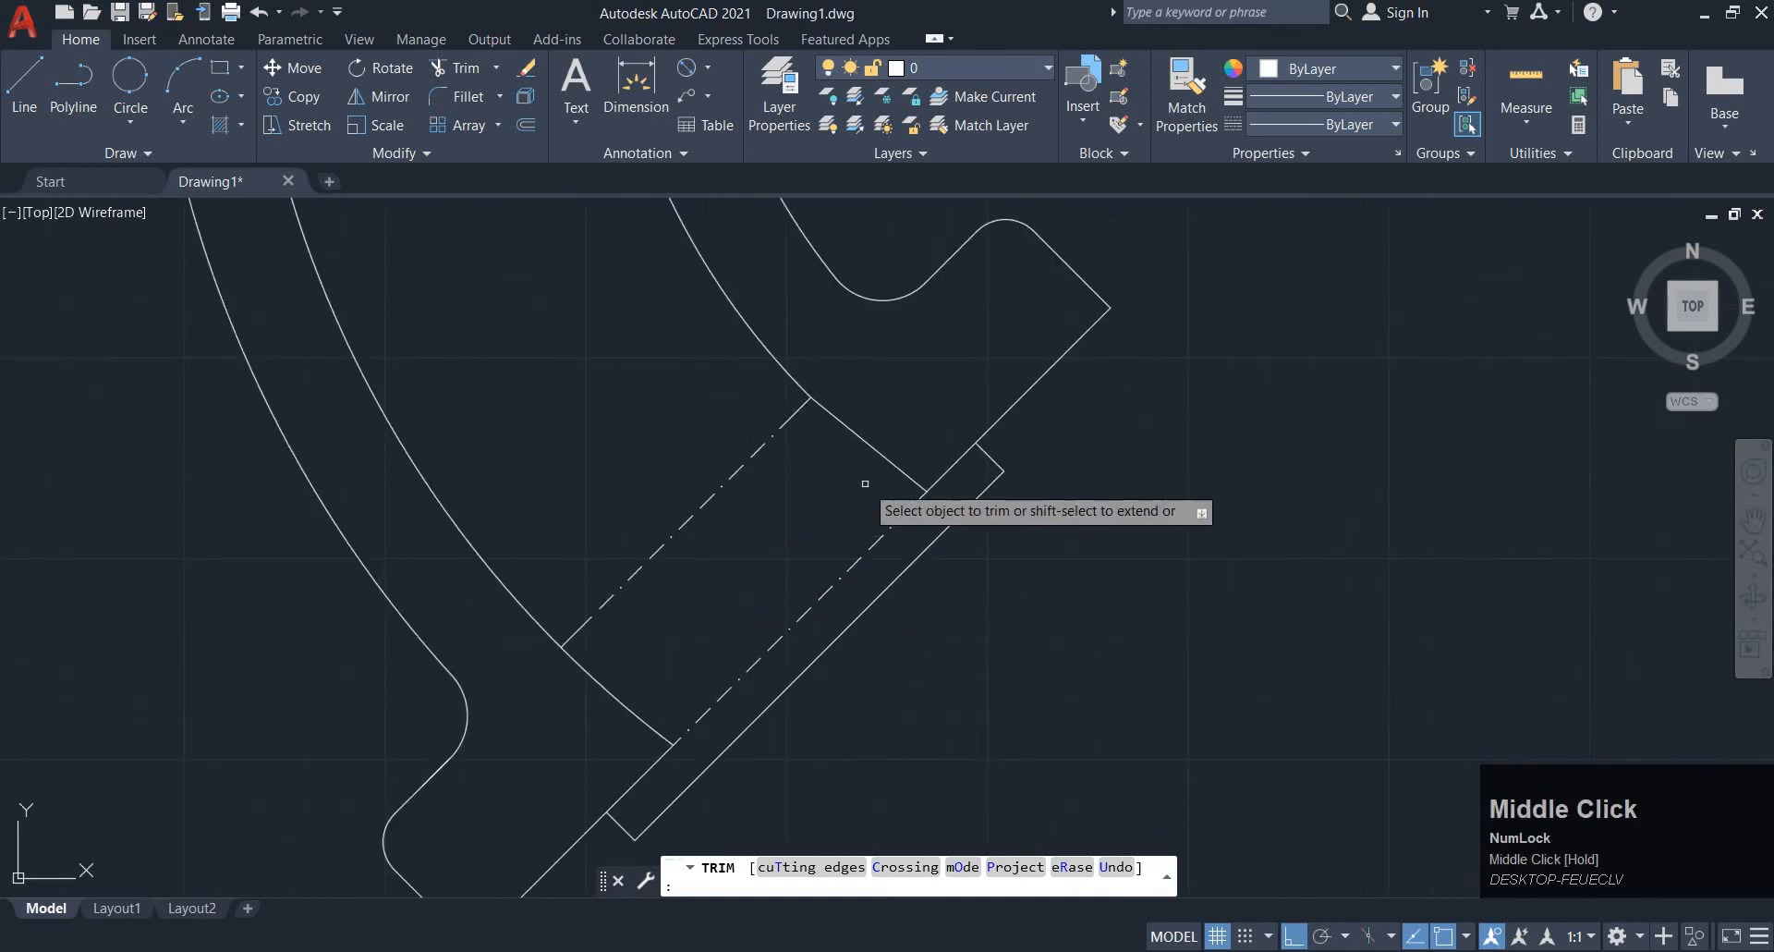
Hatch both cut wall sections of the pipe bend, including the flange portions on each side of the bore
key(Escape)
key(Escape)
scroll(863, 483, down, 2)
mouse_move(860, 482)
middle_down()
mouse_move(844, 590)
mouse_move(845, 521)
mouse_move(850, 571)
middle_up()
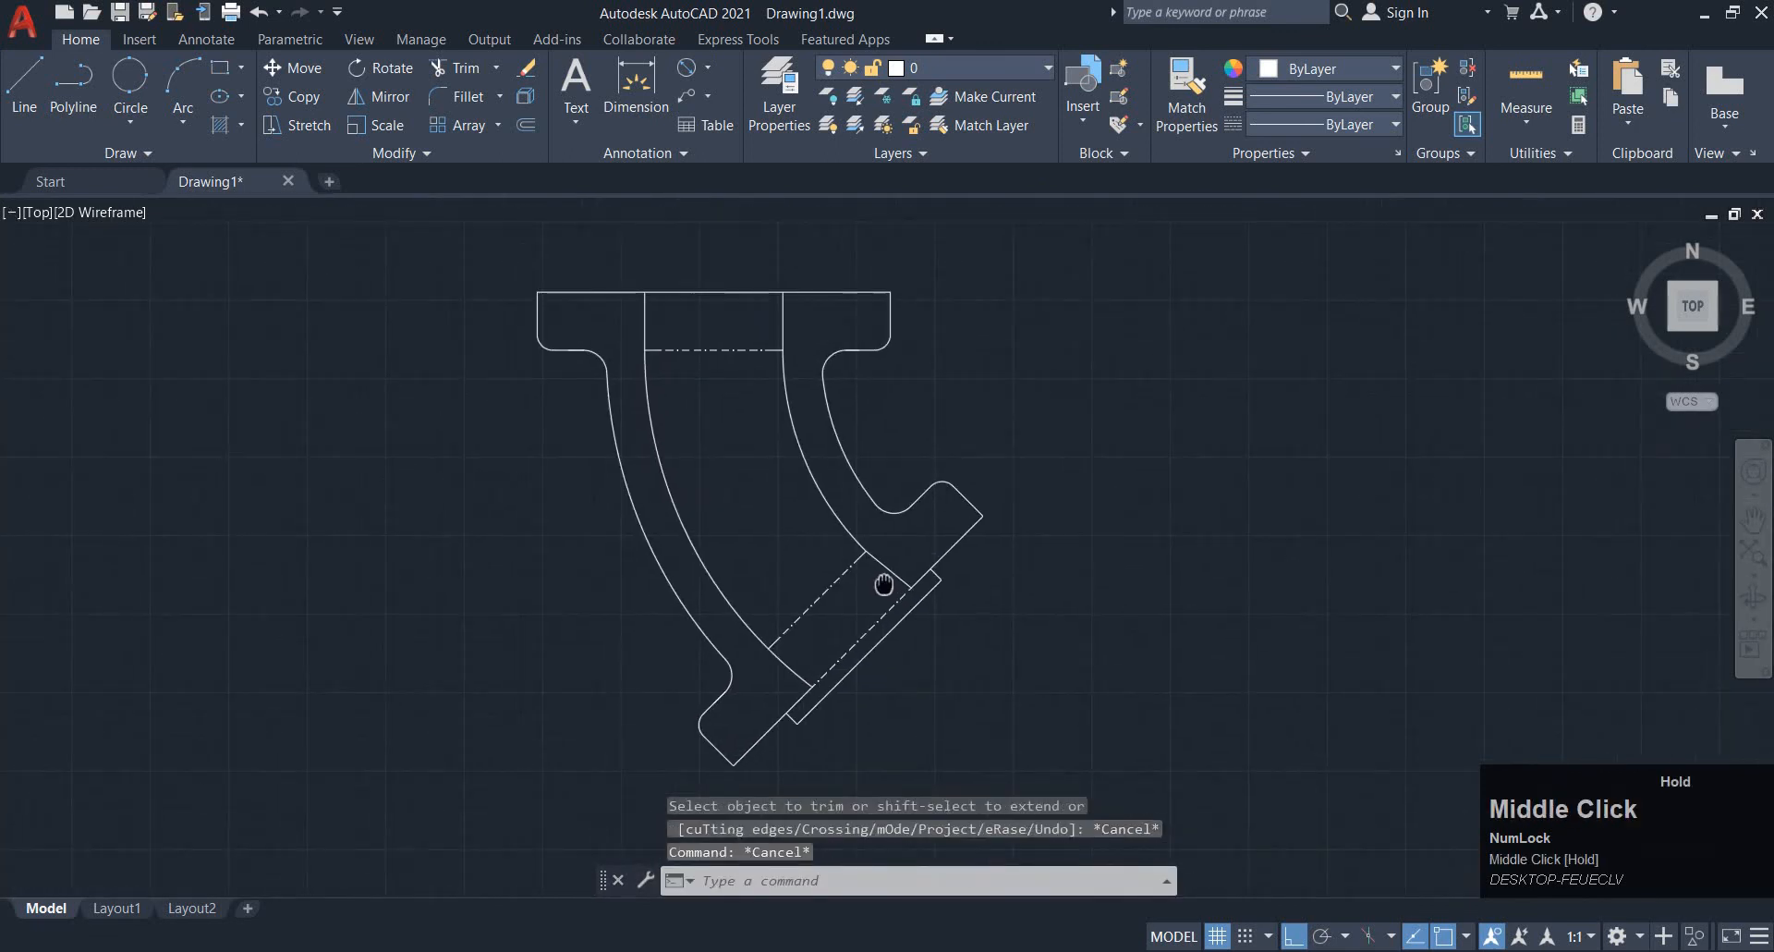
scroll(879, 594, down, 2)
key(alt+Tab)
key(alt+Tab)
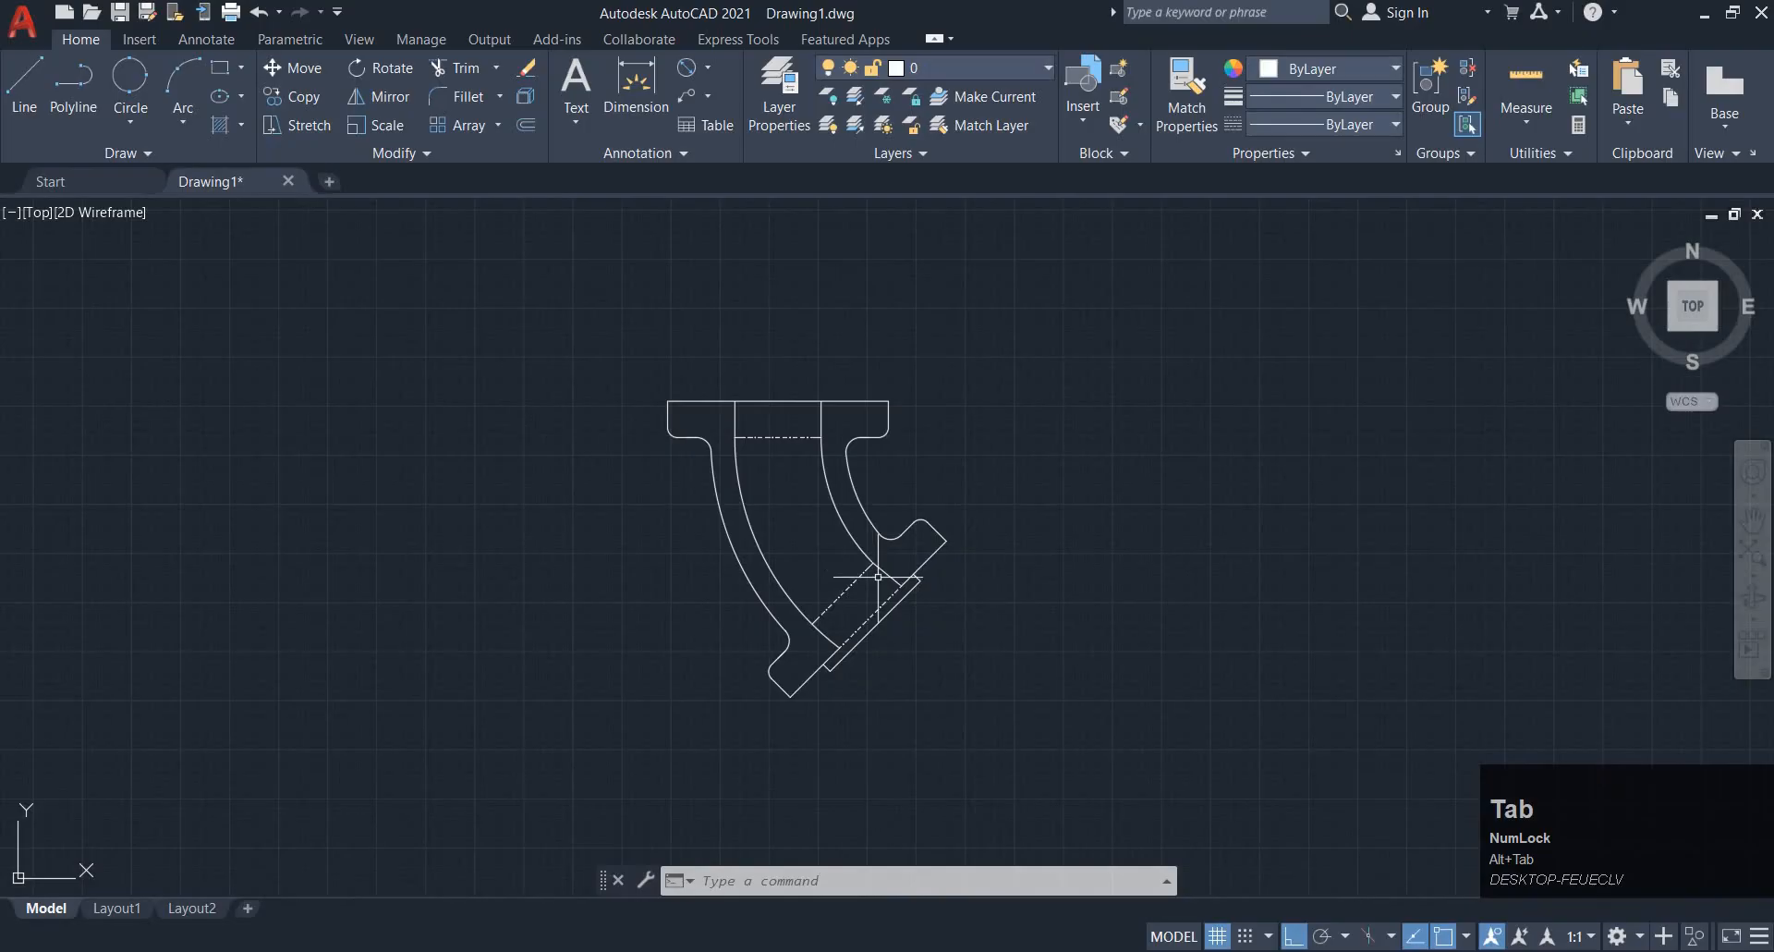
key(space)
scroll(871, 561, up, 2)
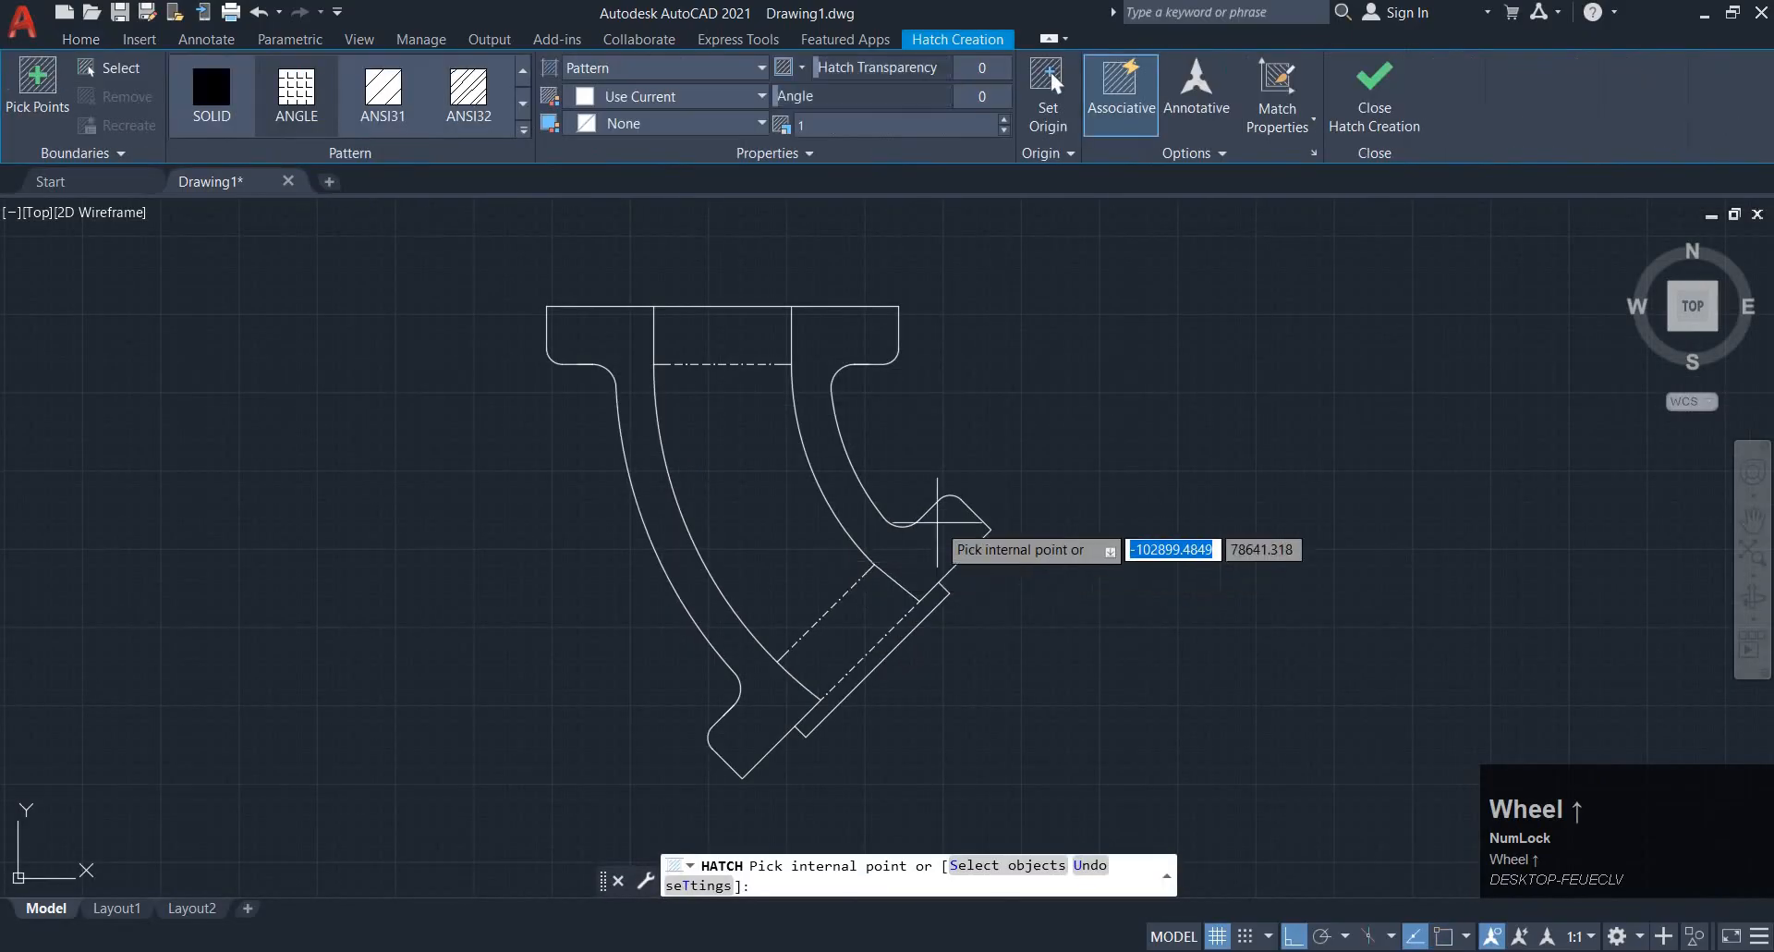
click(925, 536)
click(744, 658)
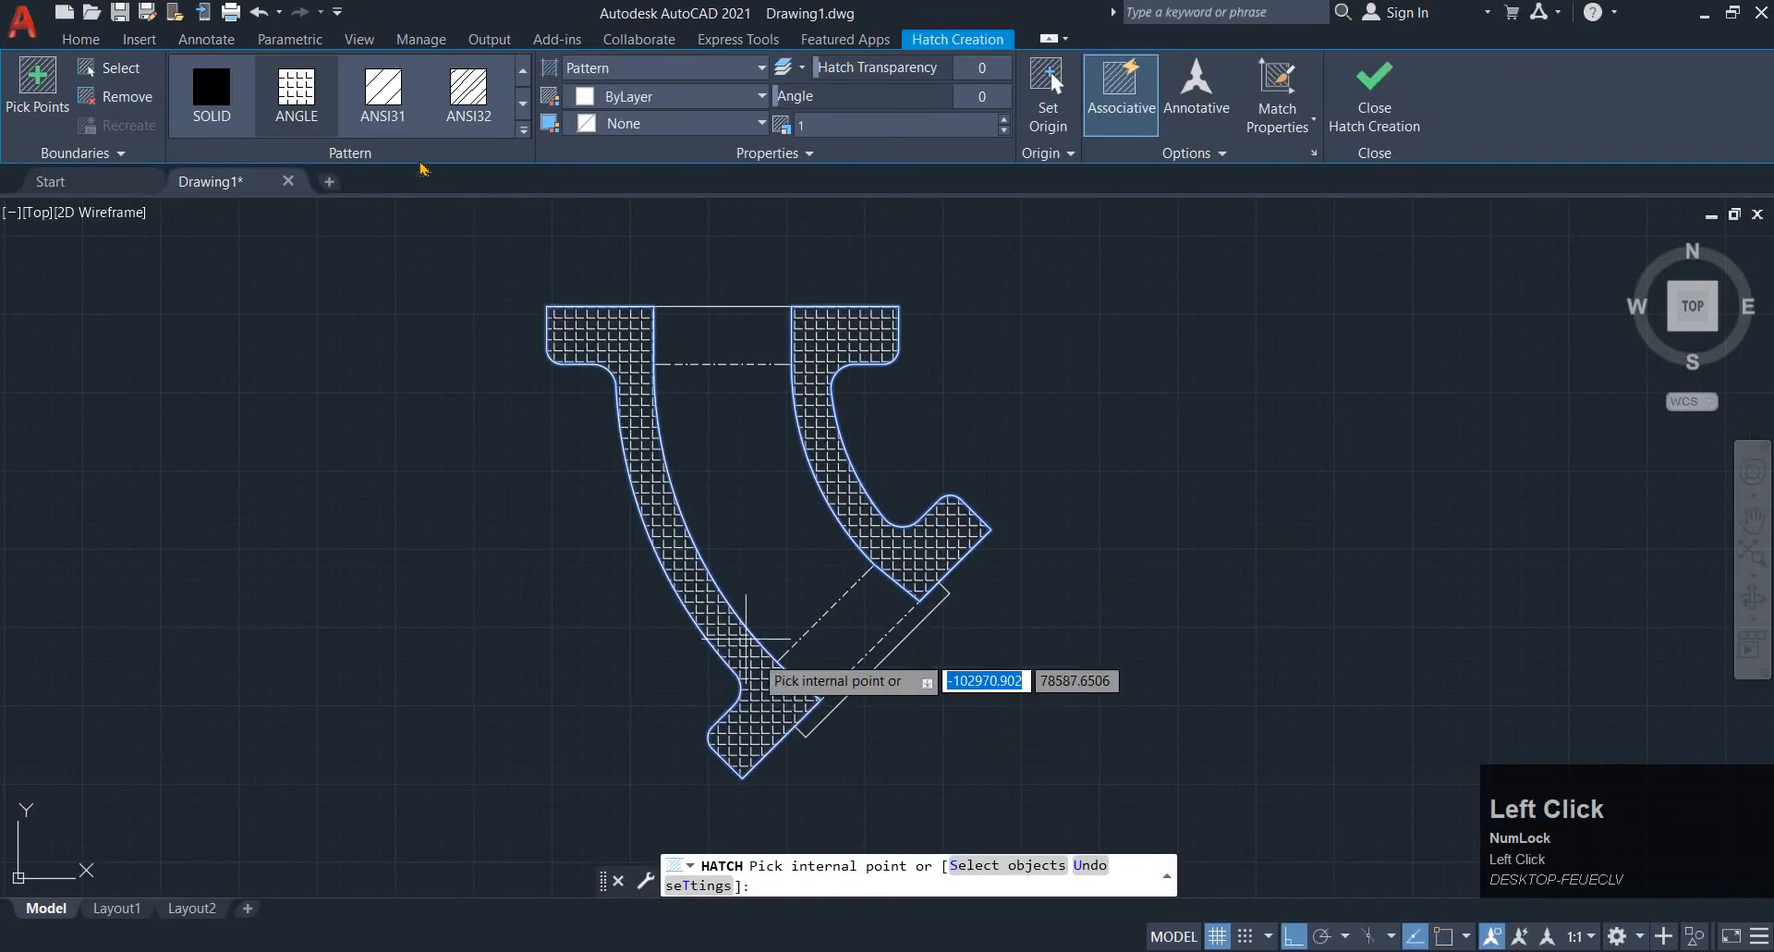
Change the wall sections' hatch pattern to ANSI32 and finish the hatch
click(462, 124)
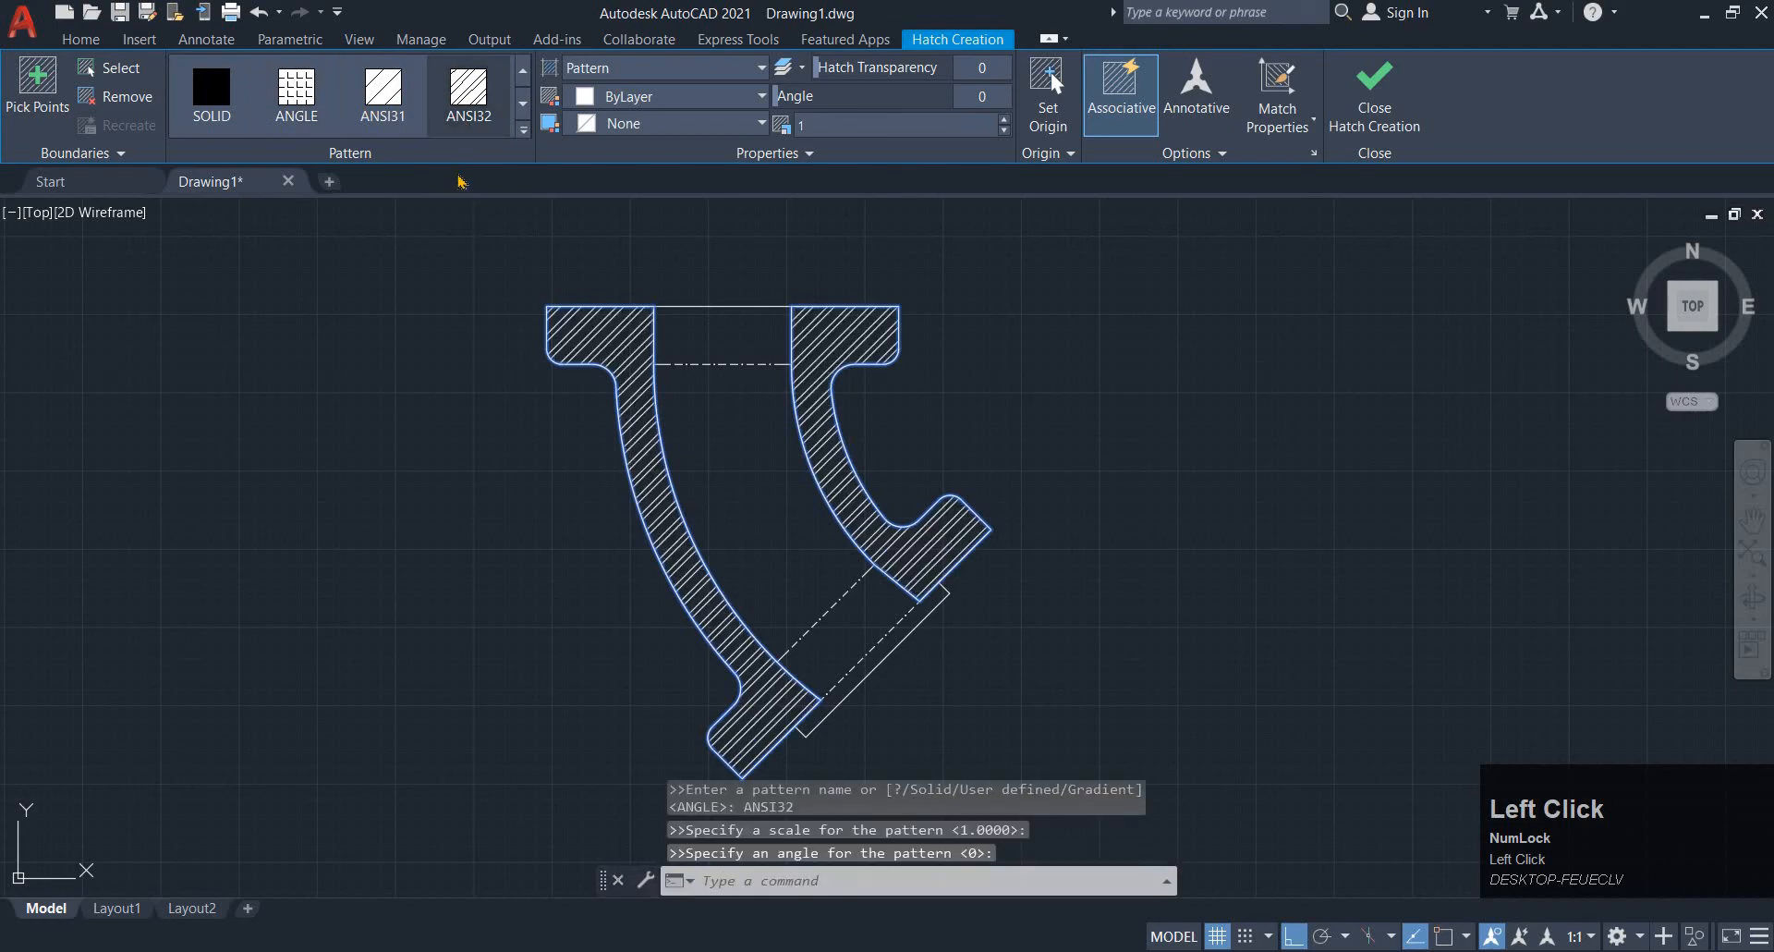
key(alt+Tab)
key(alt+Tab)
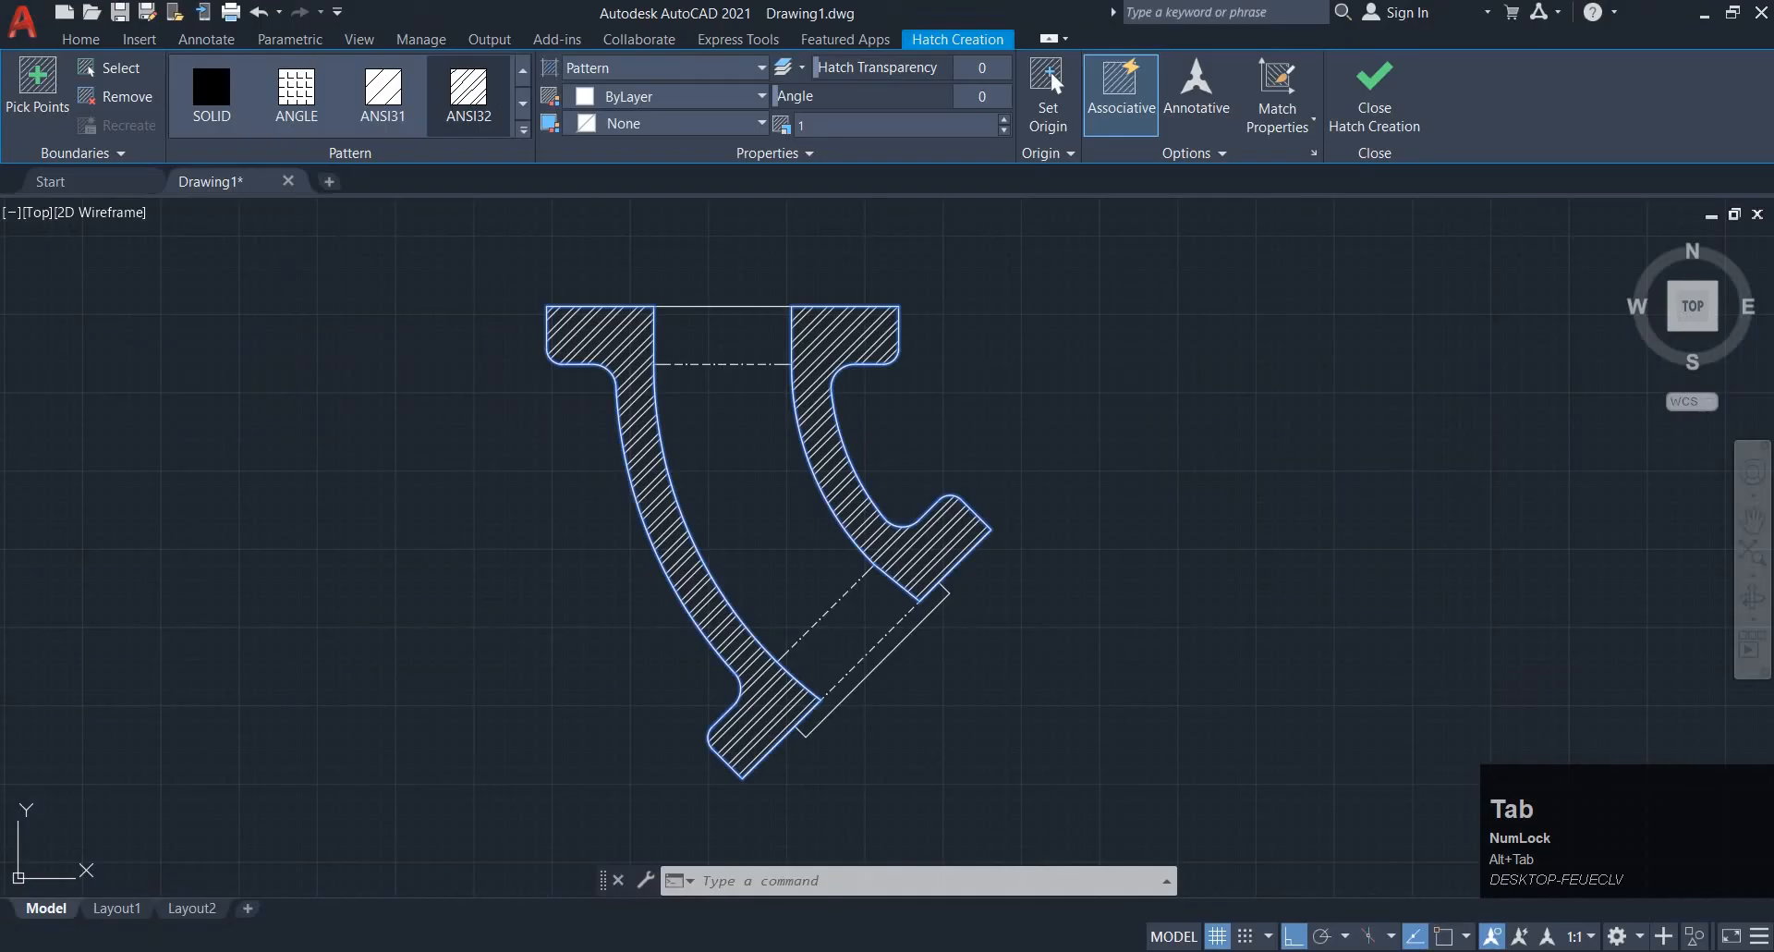
click(1051, 76)
click(1373, 97)
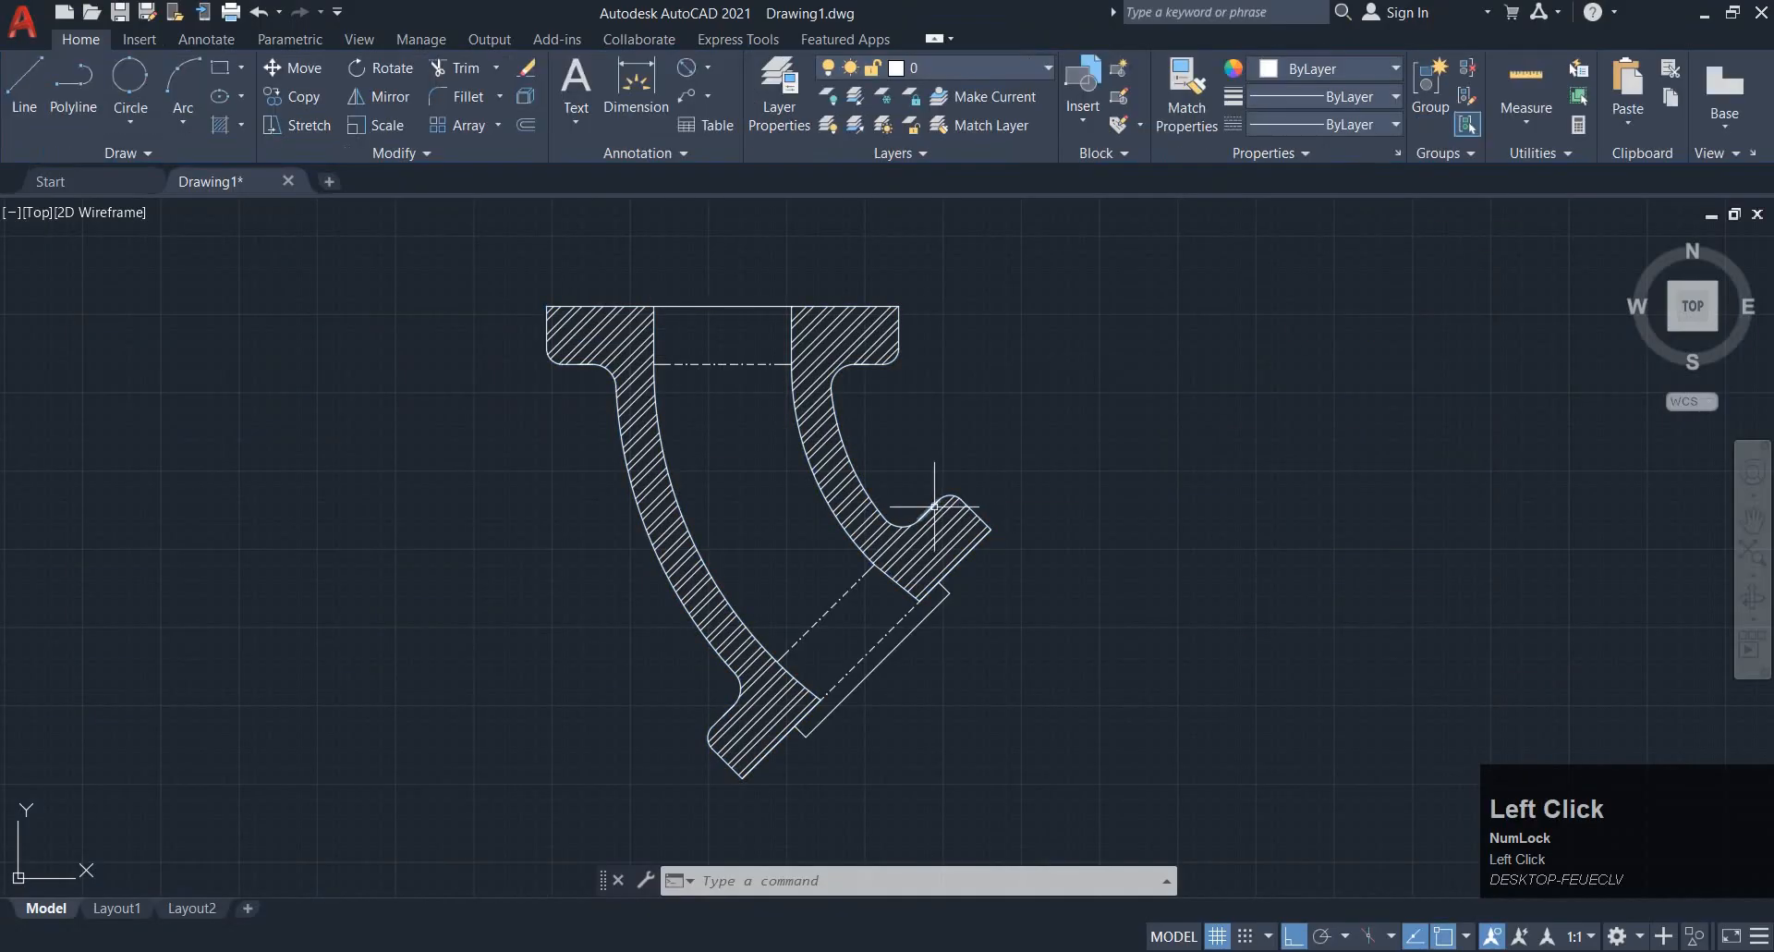
Compare the hatched section with the EX 43 reference image, placing its reduced window beside the drawing
key(alt+Tab)
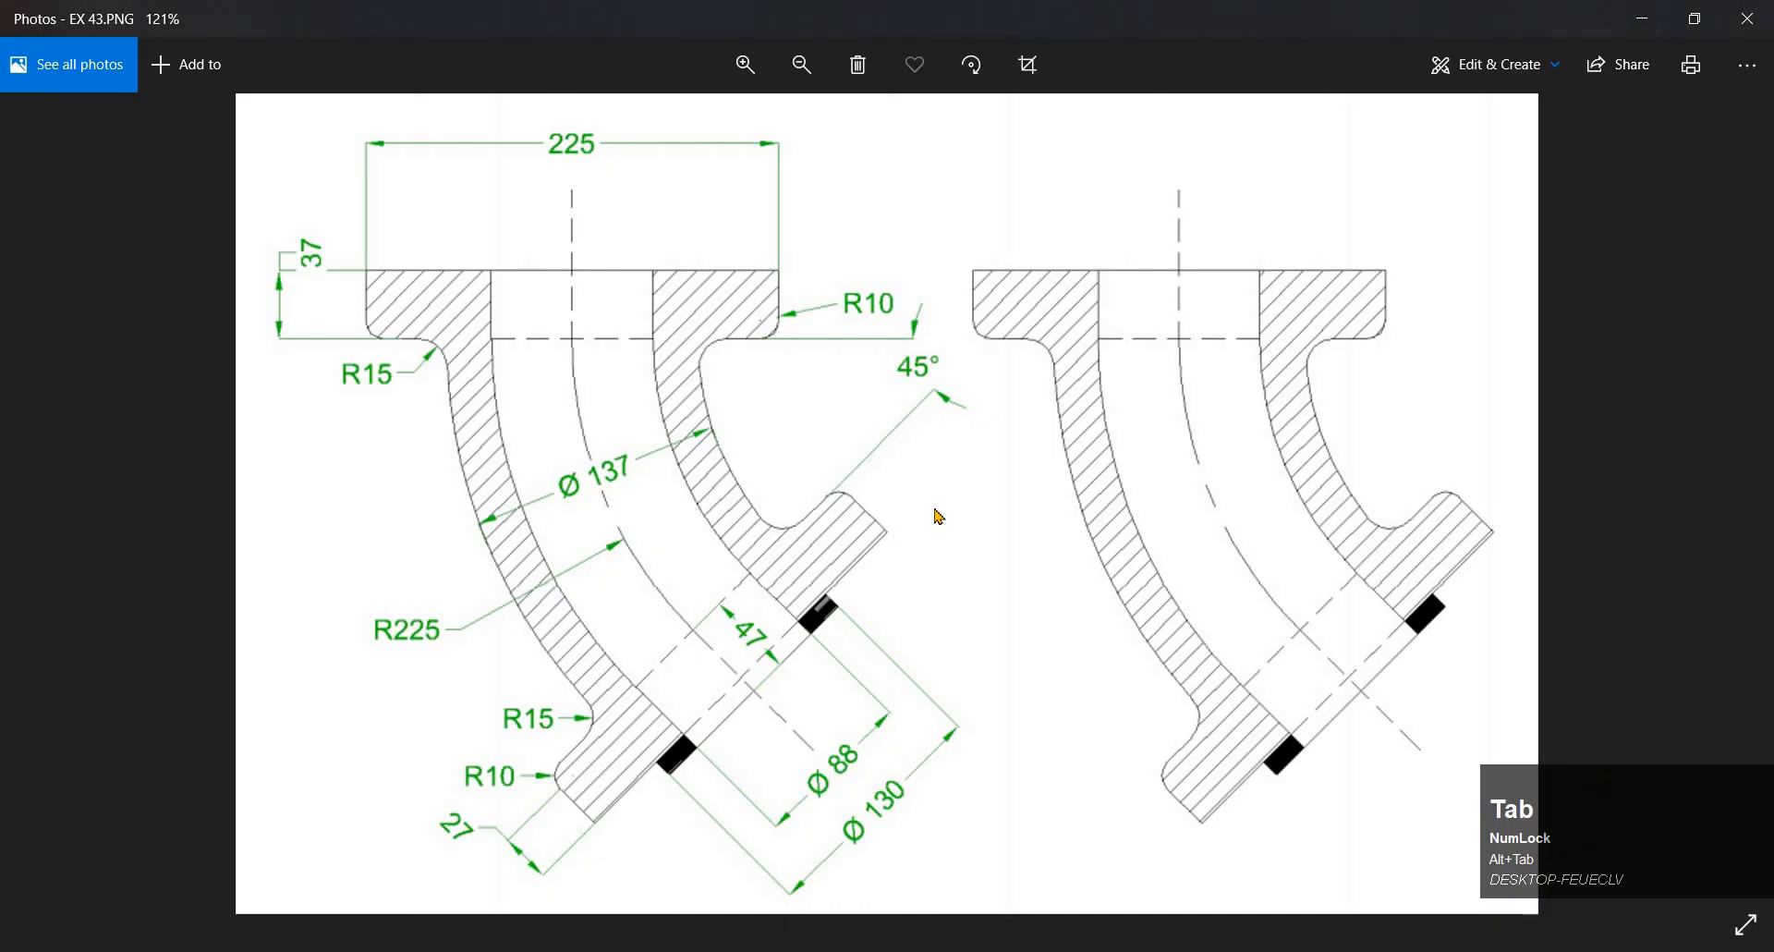
key(alt+Tab)
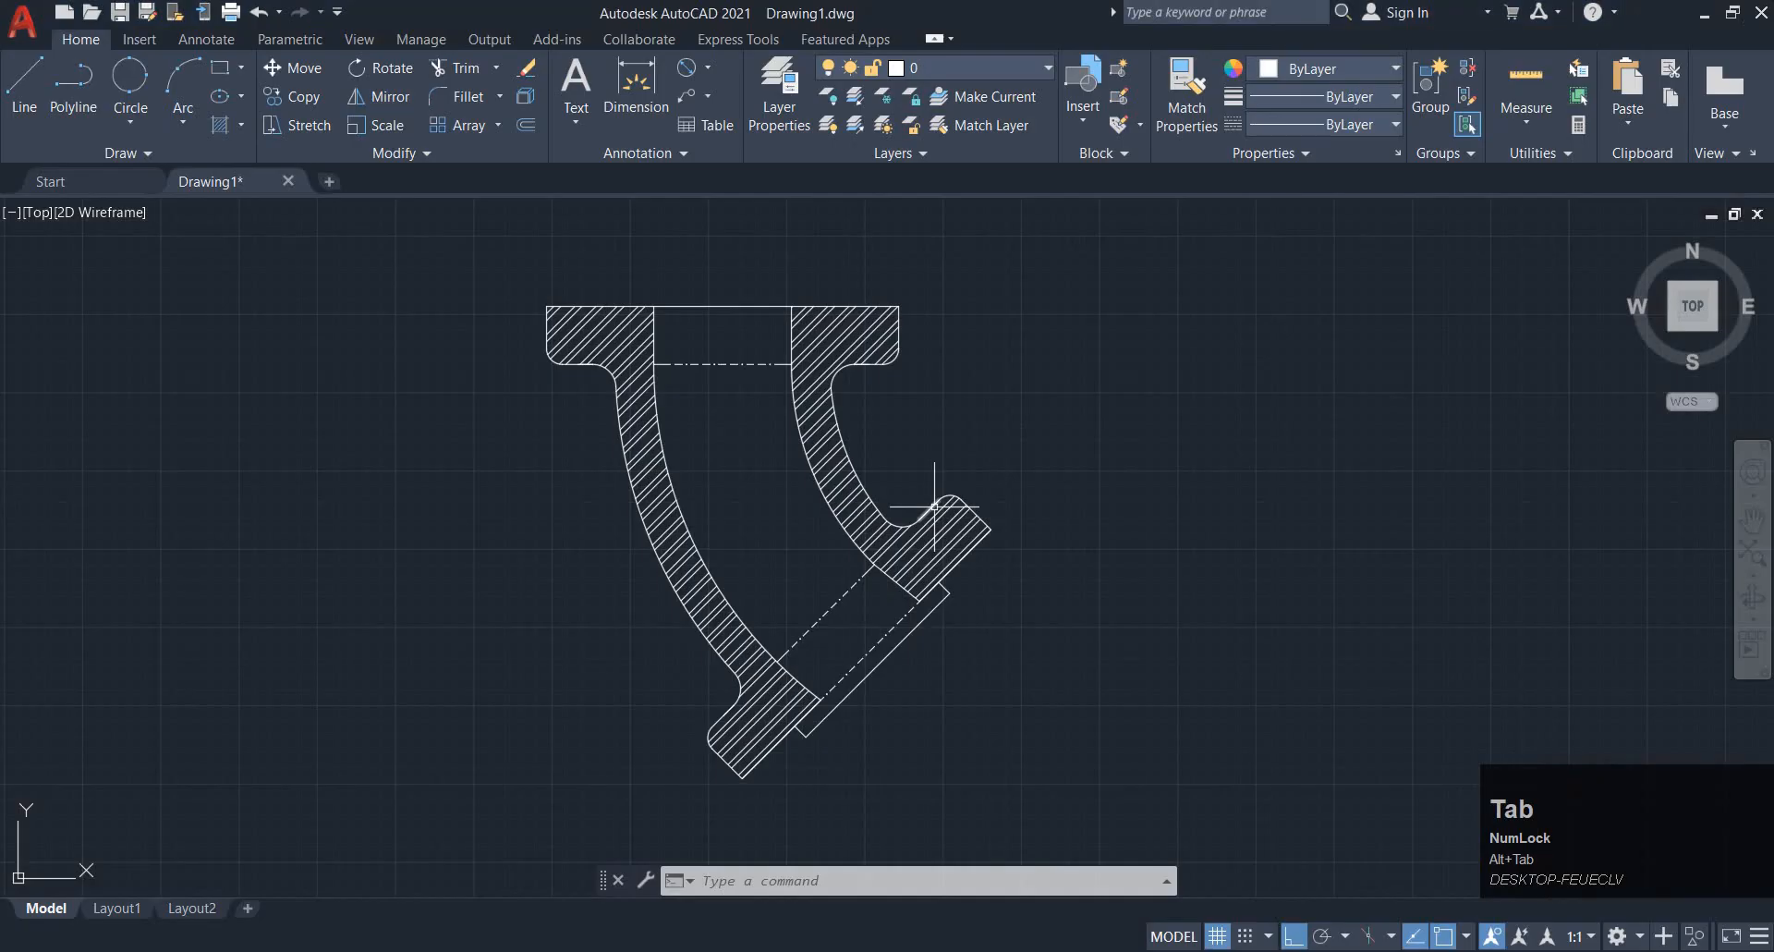
click(831, 949)
click(1696, 28)
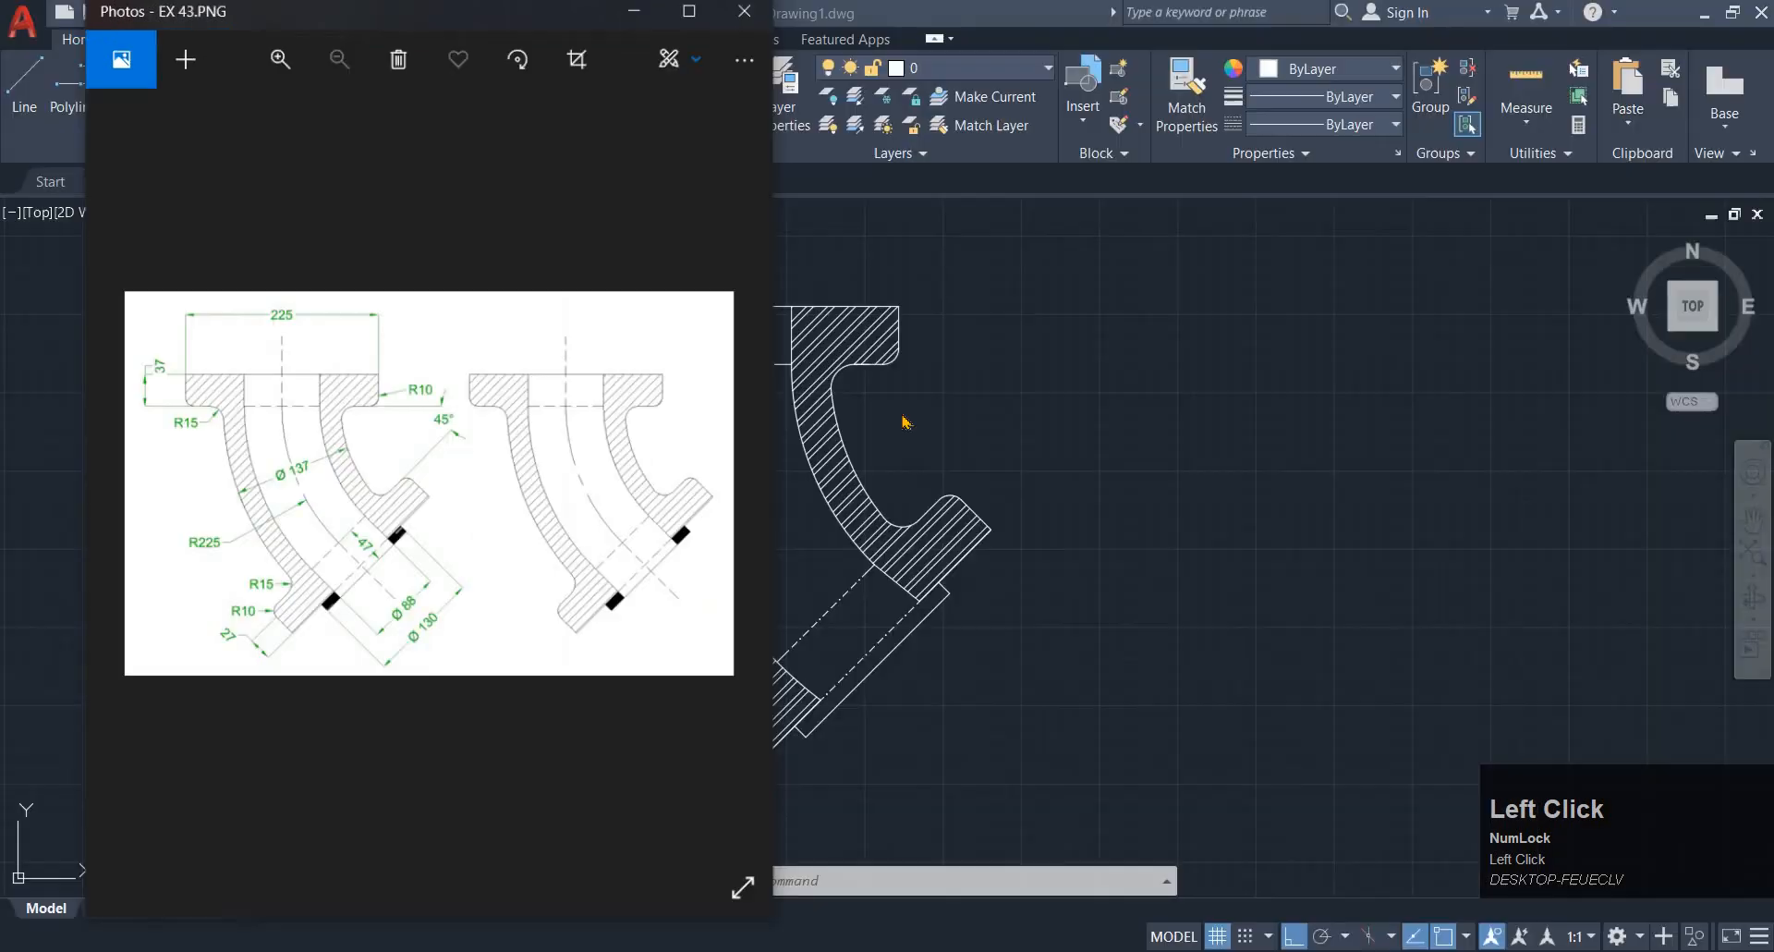
drag(457, 57, 1400, 77)
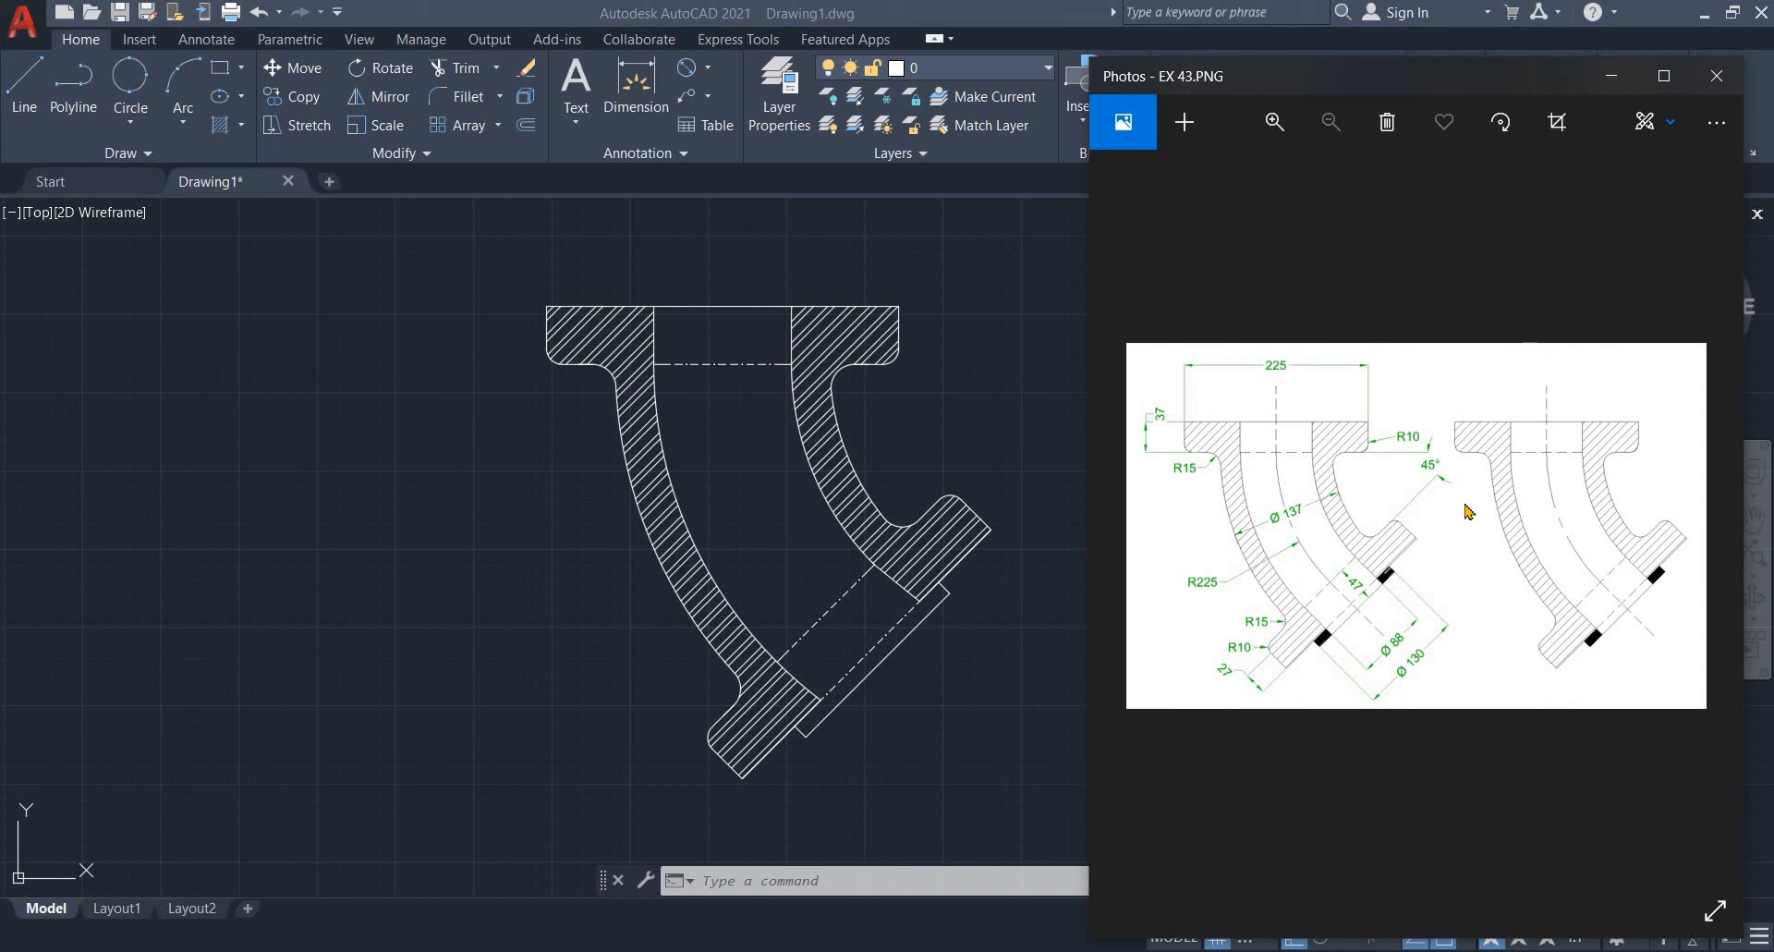
click(990, 417)
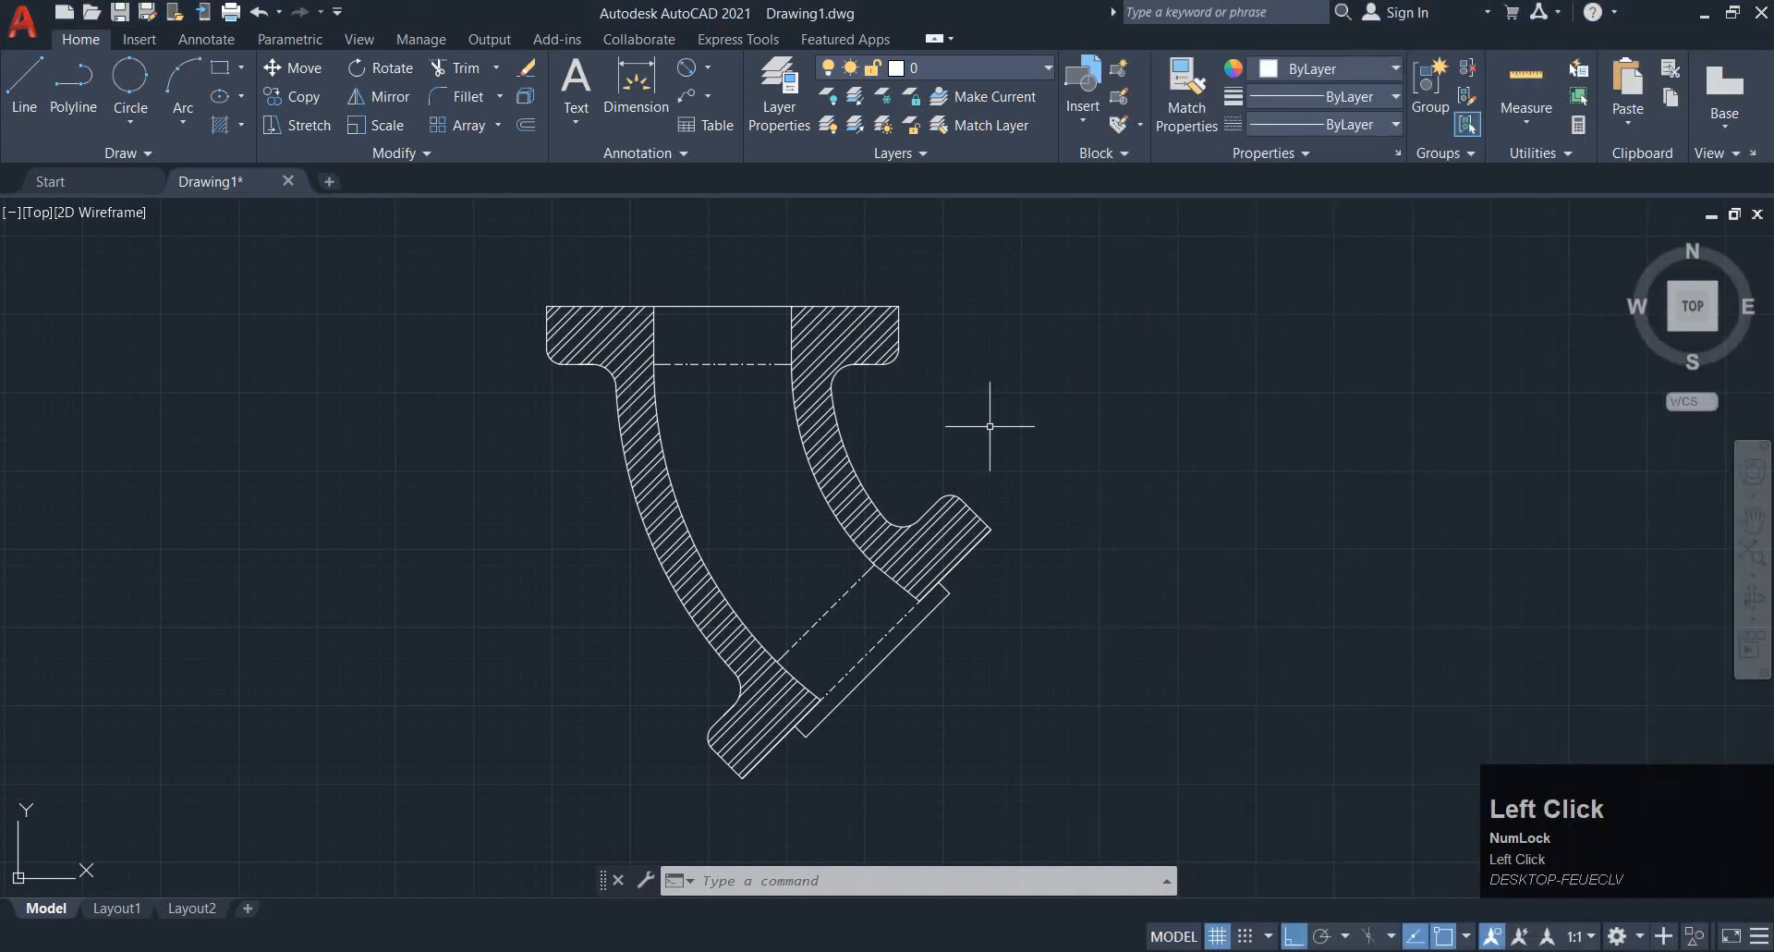
Start saving the pipe bend drawing as a DWG file
mouse_move(1018, 405)
middle_down()
mouse_move(828, 447)
mouse_move(863, 487)
middle_up()
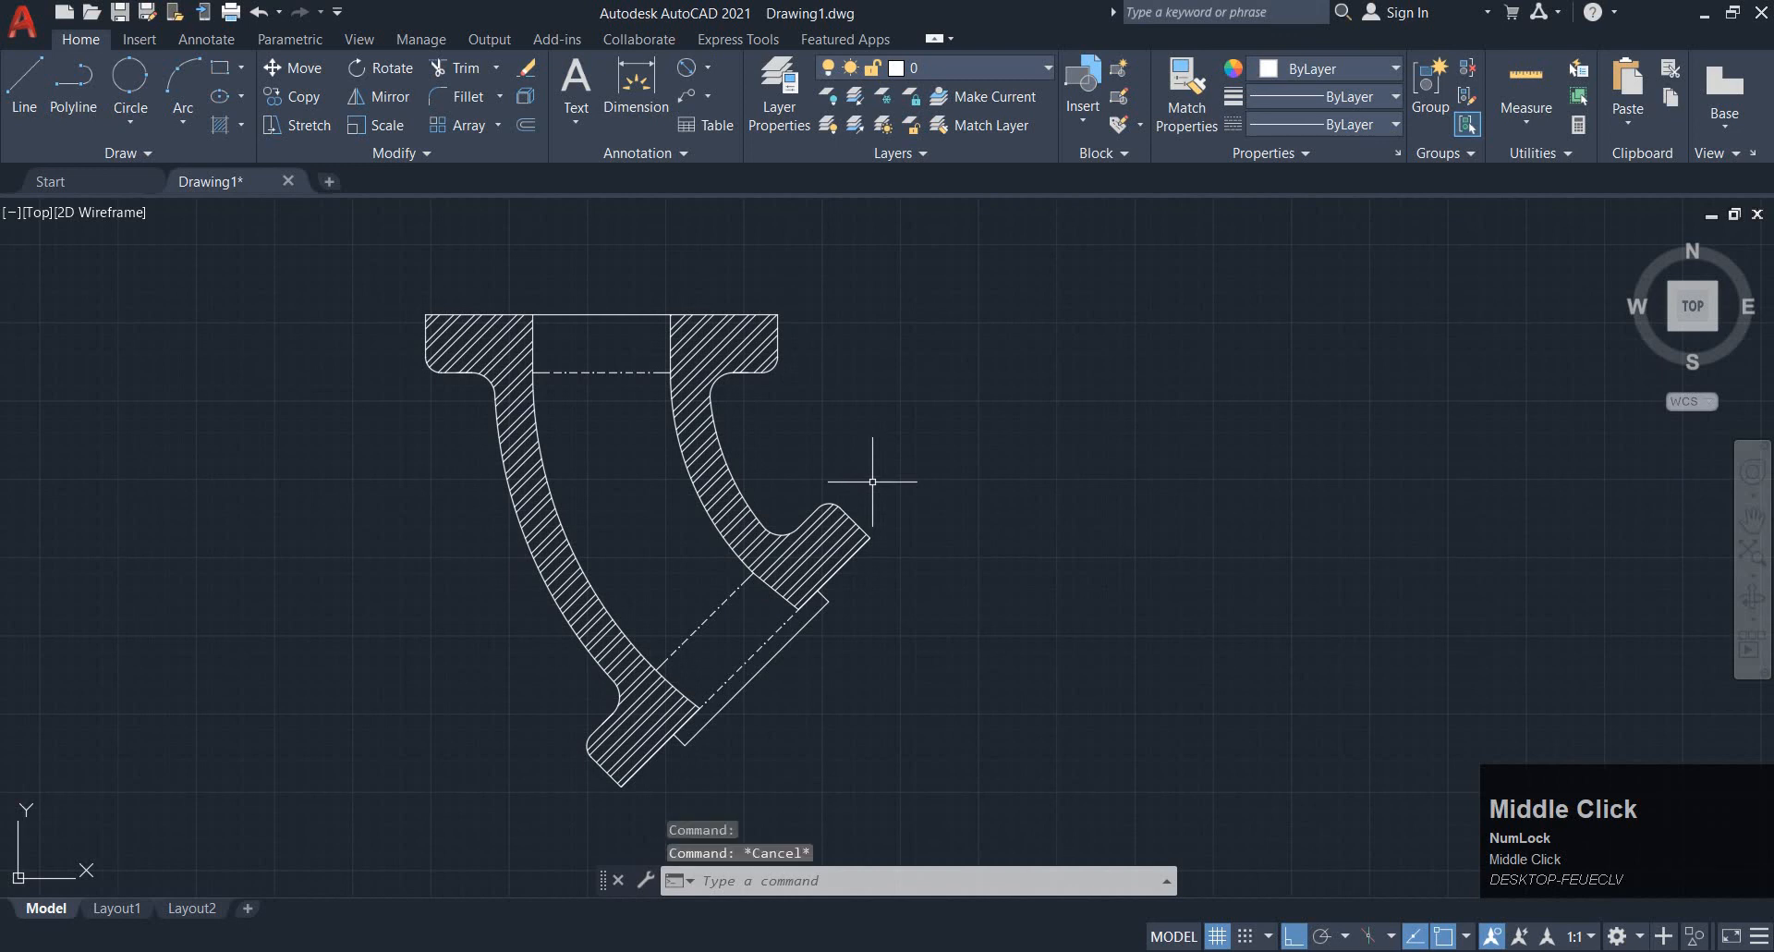
key(ctrl+s)
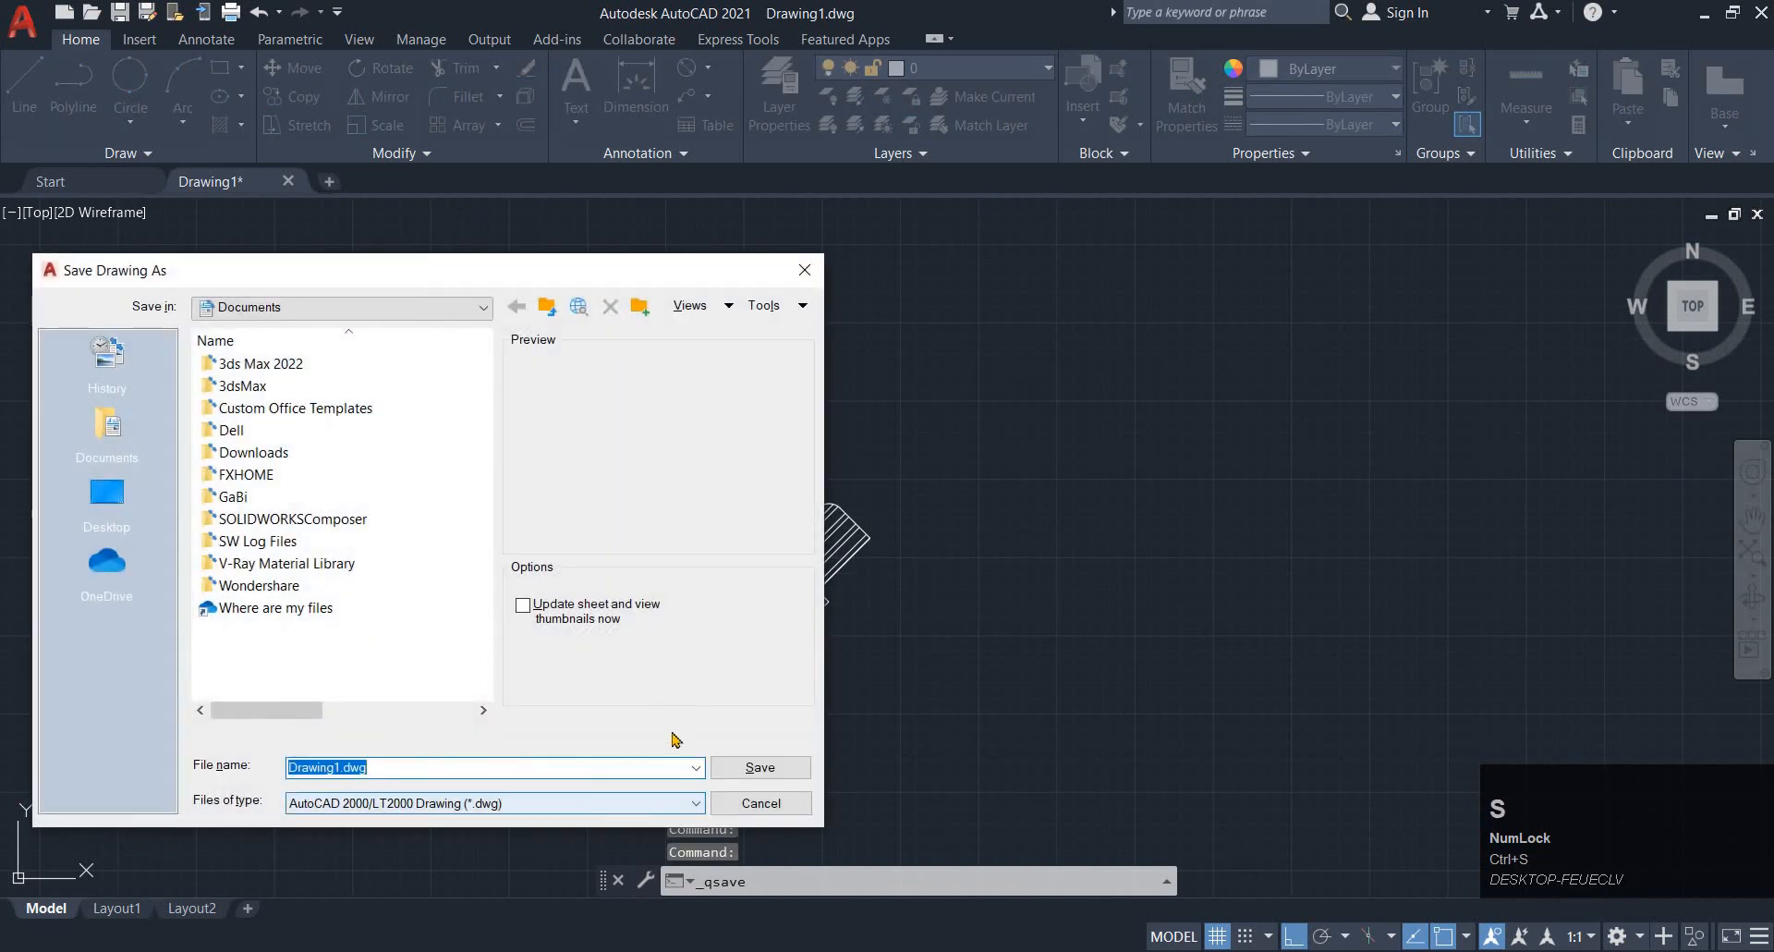